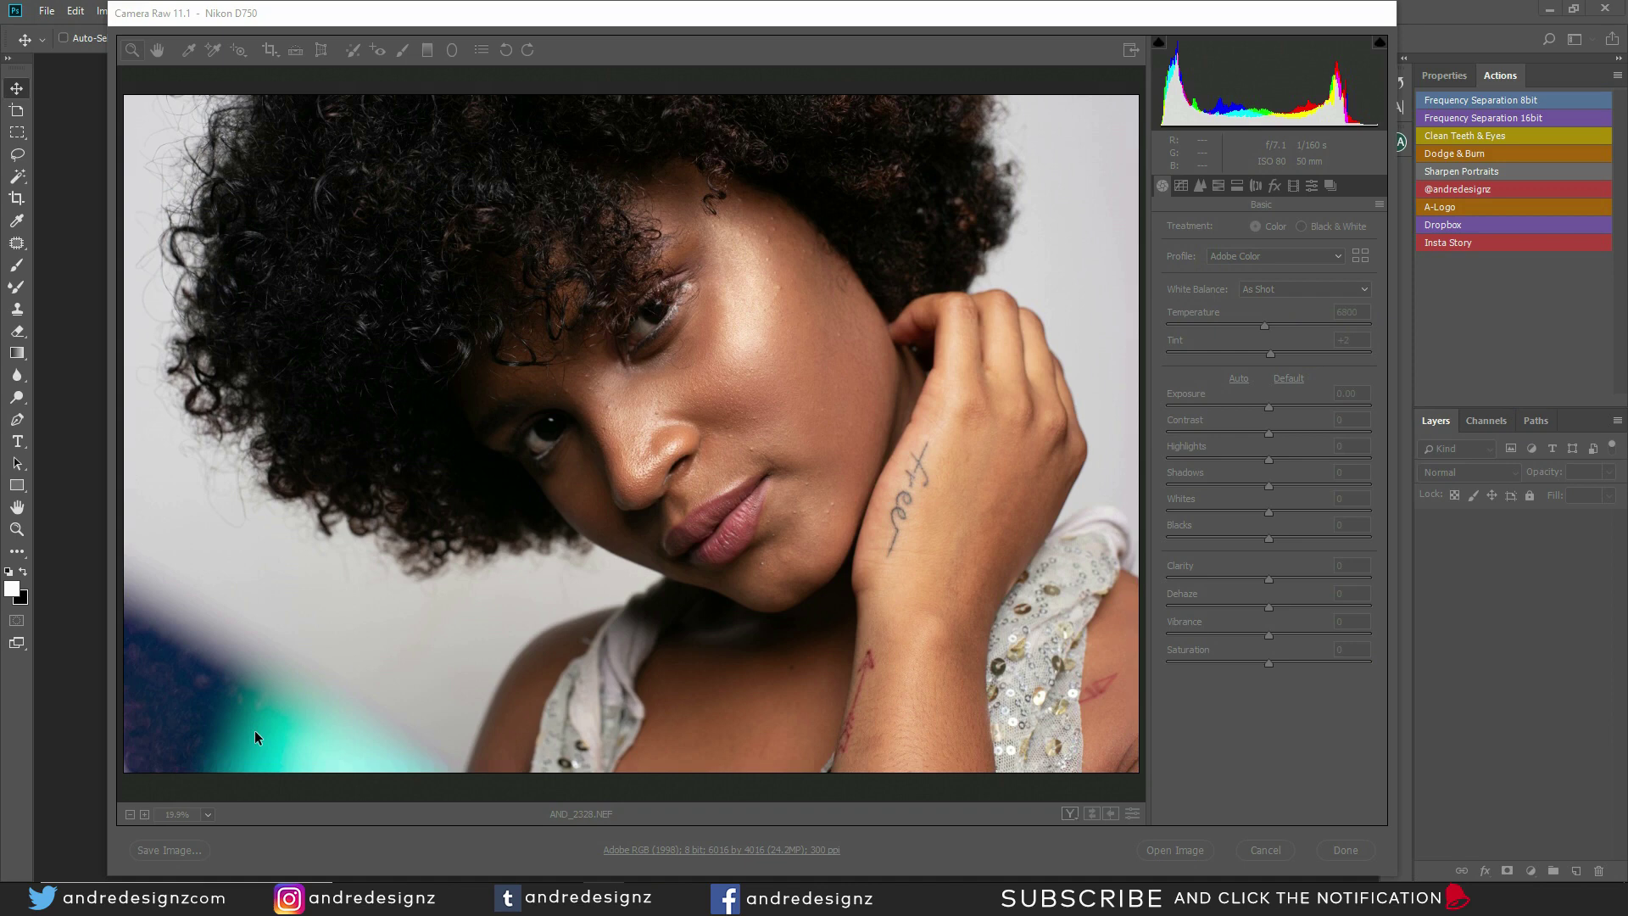
Step: Open the raw portrait AND_2328.NEF from Camera Raw as an editable image with the default settings
click(590, 21)
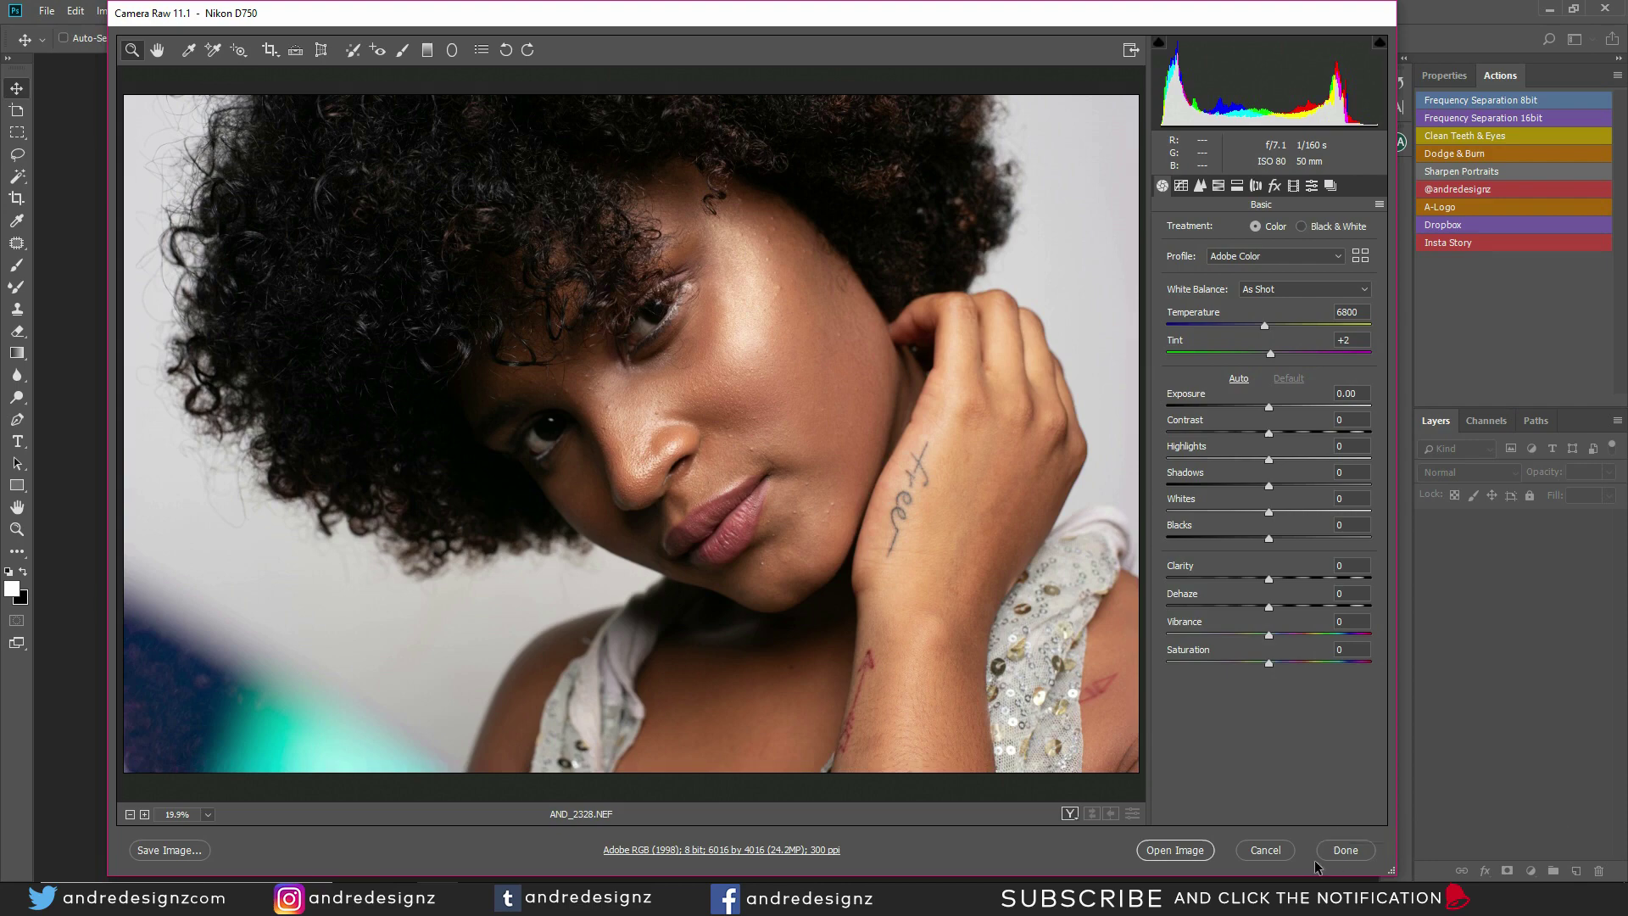
click(1192, 850)
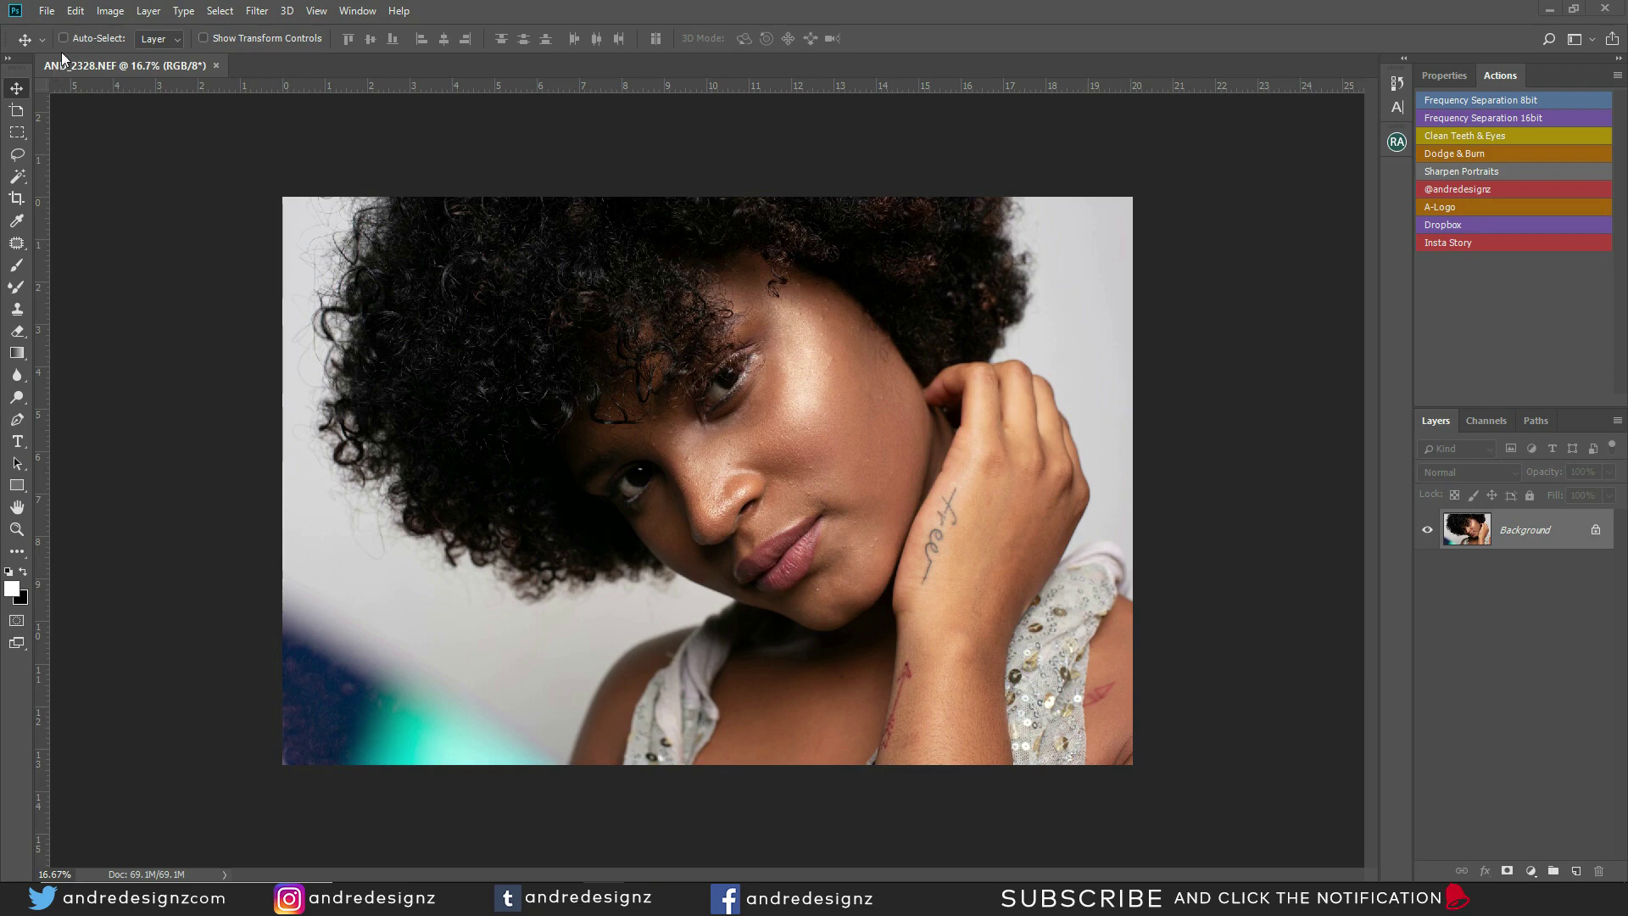
Step: Examine the photo's camera and exposure data in its file information, leaving the metadata unedited
click(46, 11)
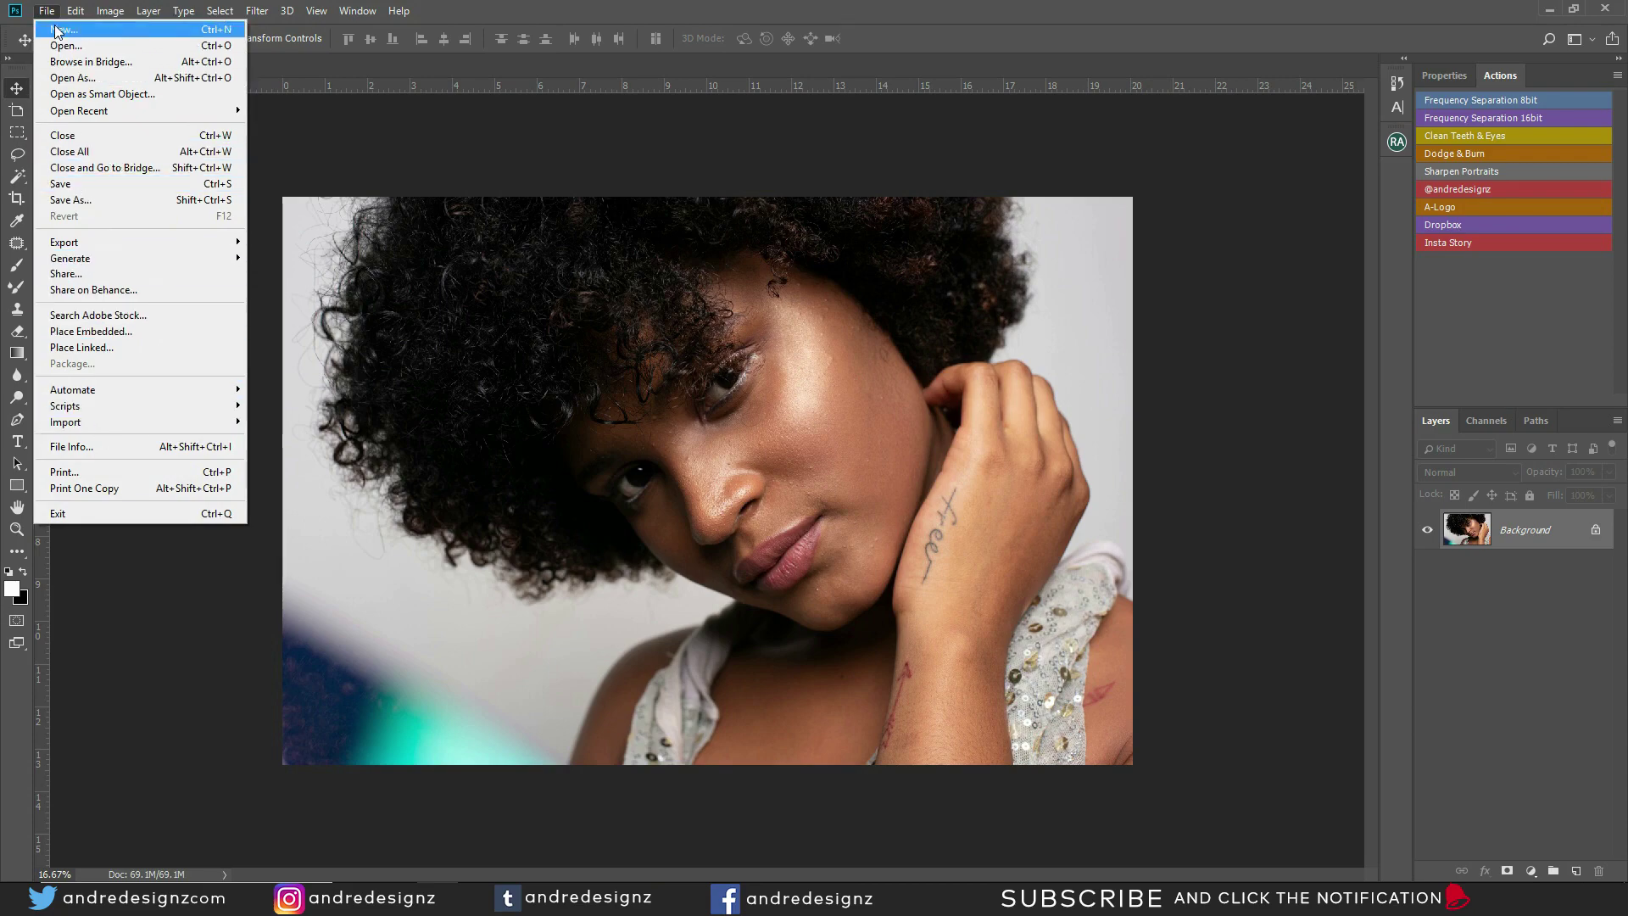
mouse_move(75, 11)
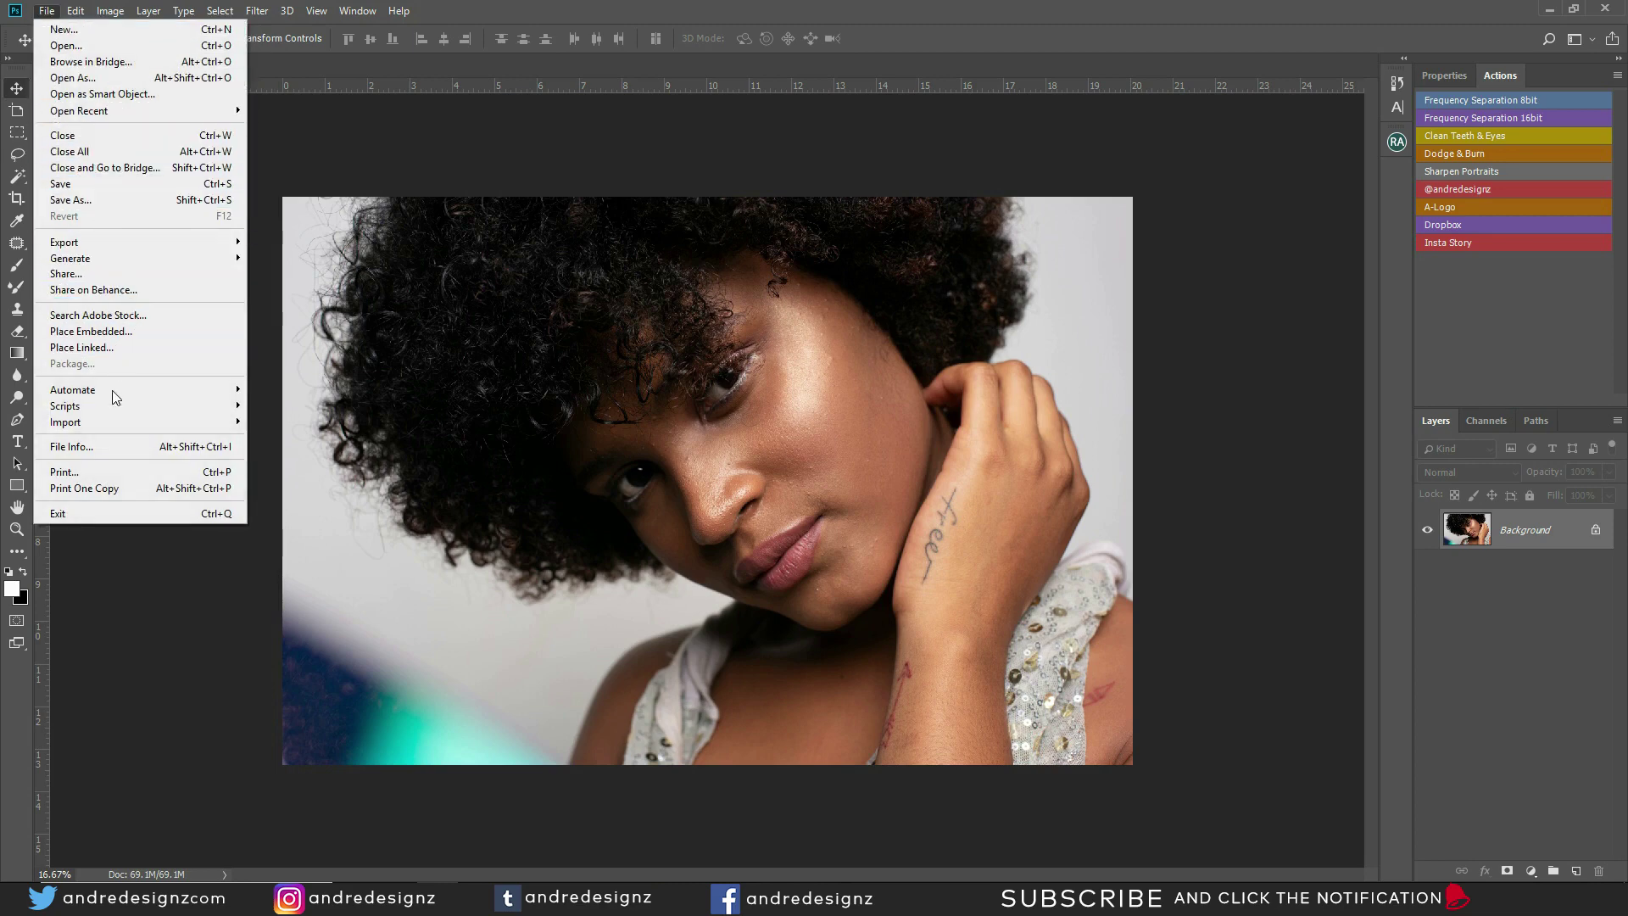
click(129, 449)
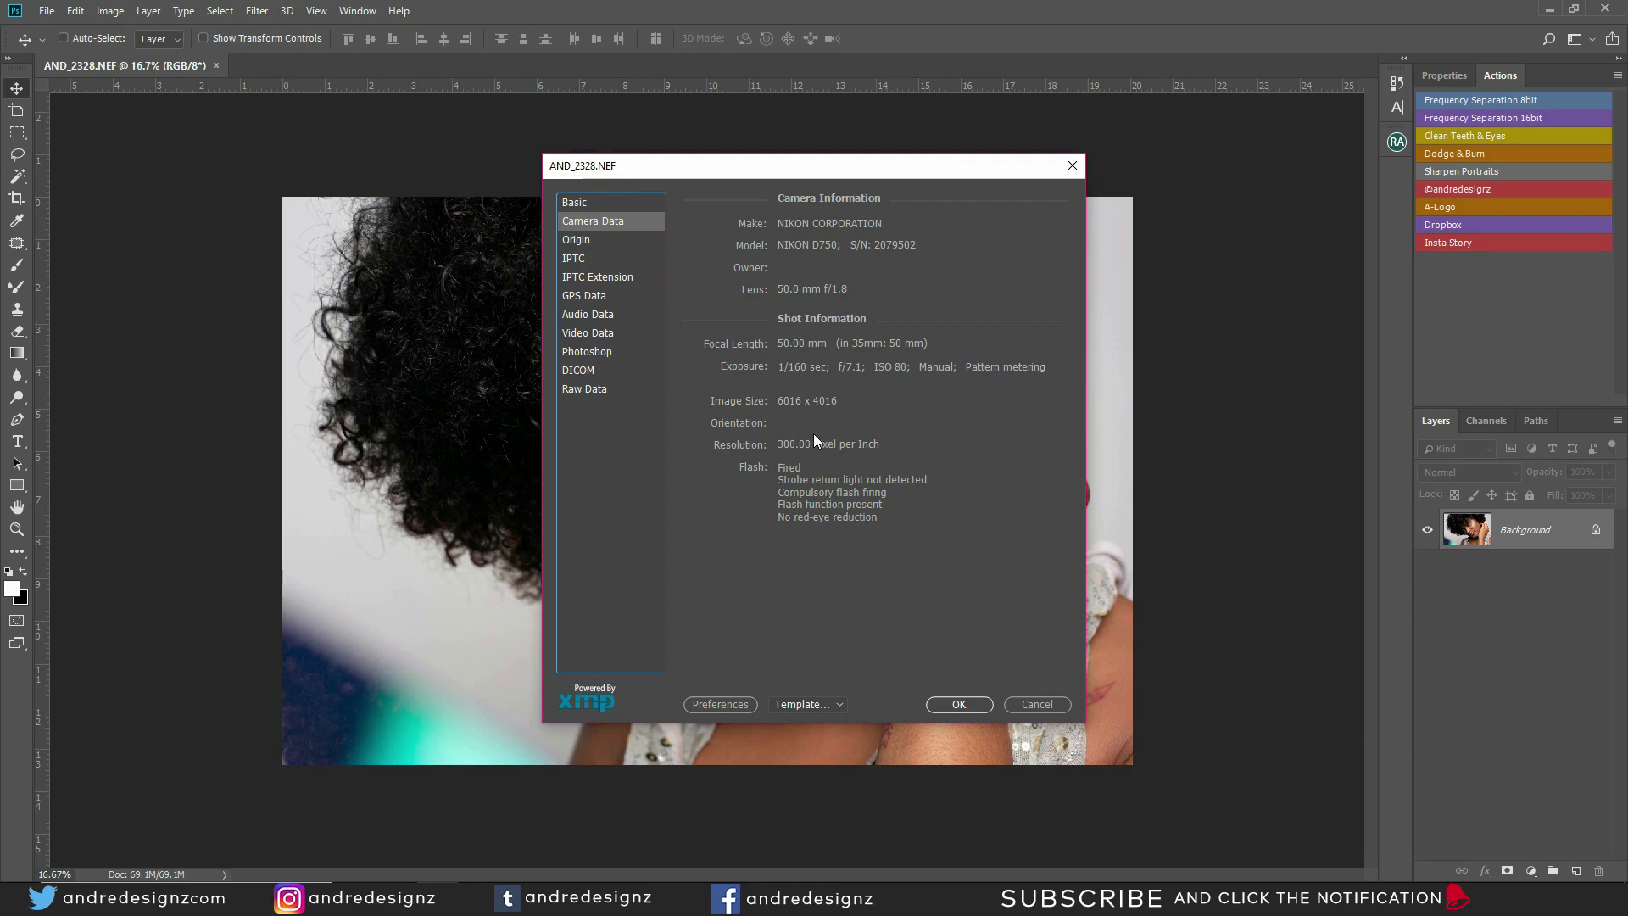
click(1038, 705)
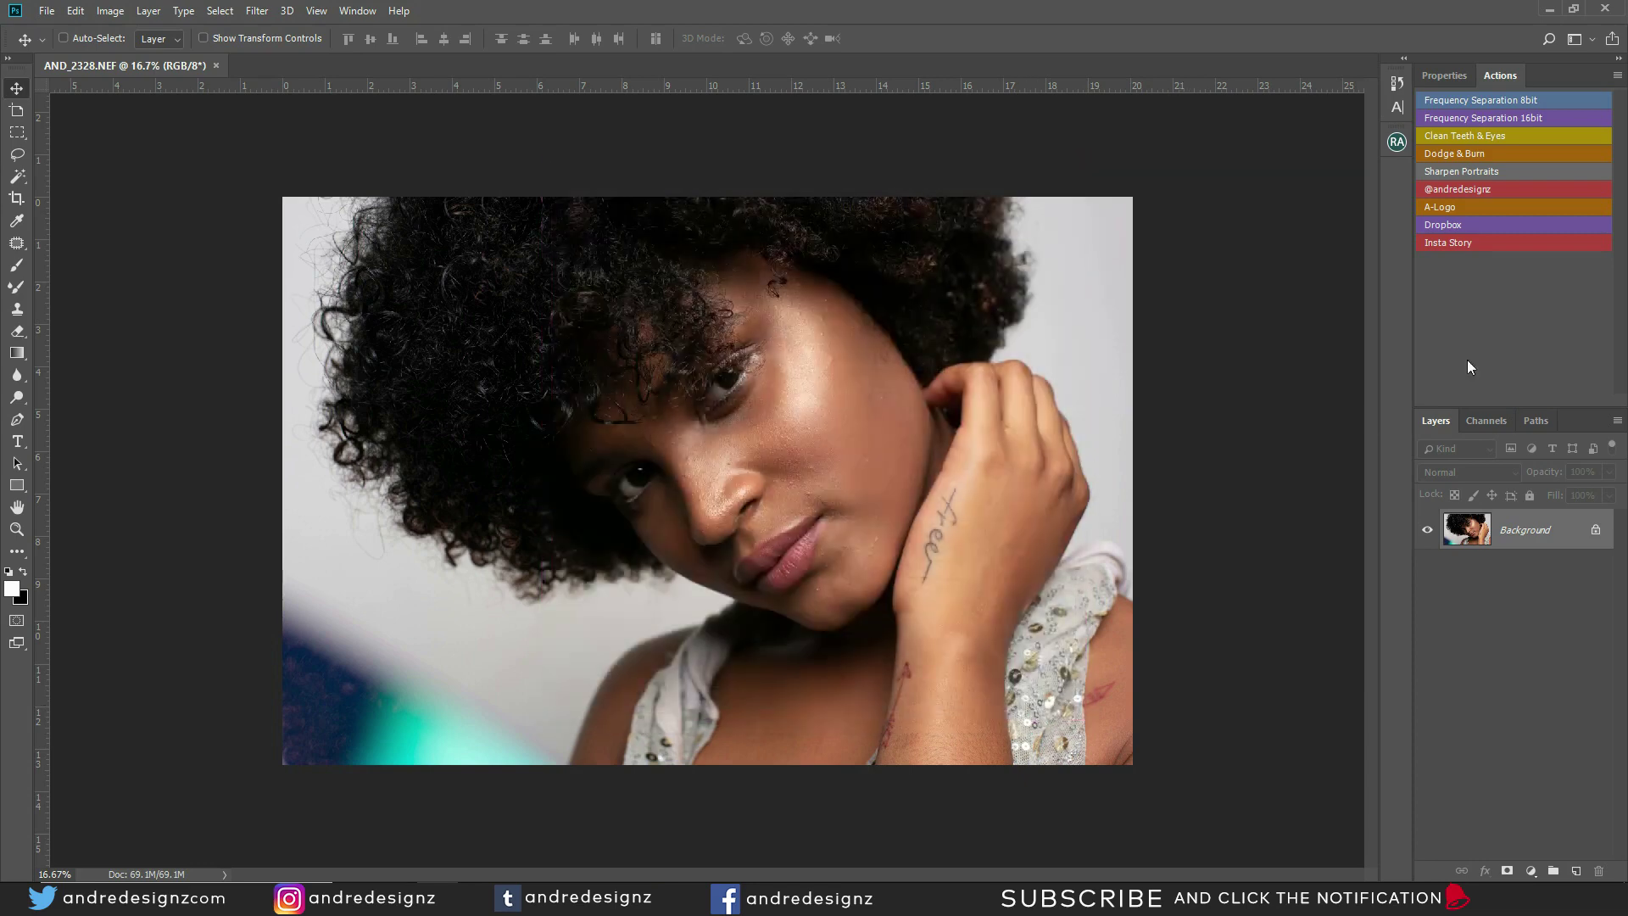
Step: Run the Frequency Separation 16bit action, accepting a Gaussian Blur radius of 6.4 pixels for the low-frequency layer
click(1486, 119)
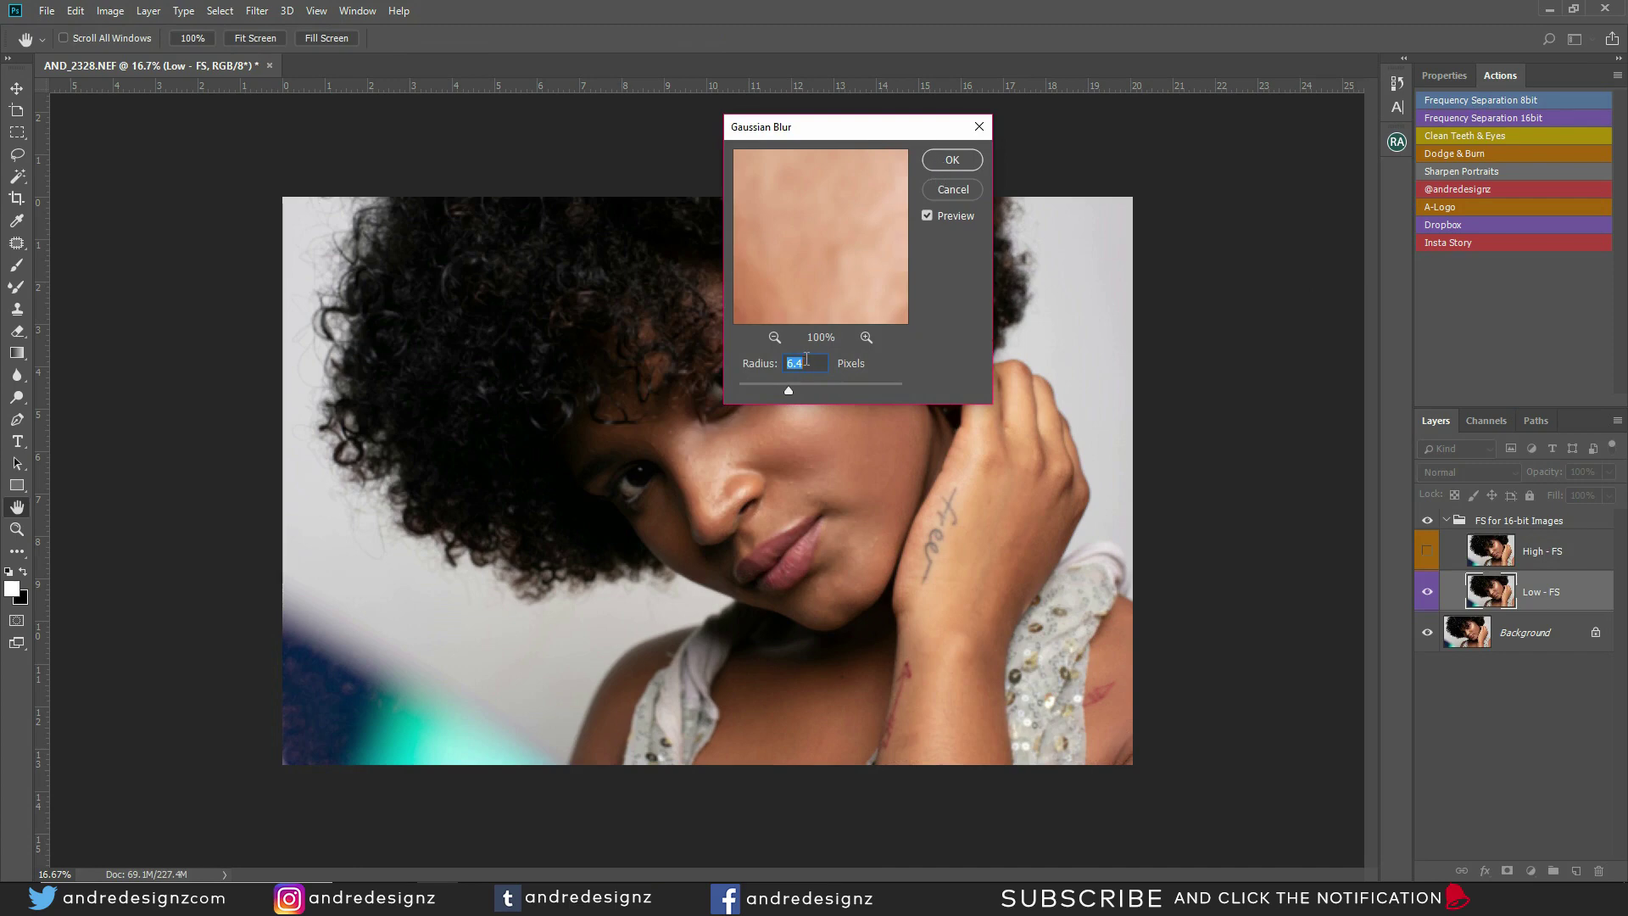
click(952, 160)
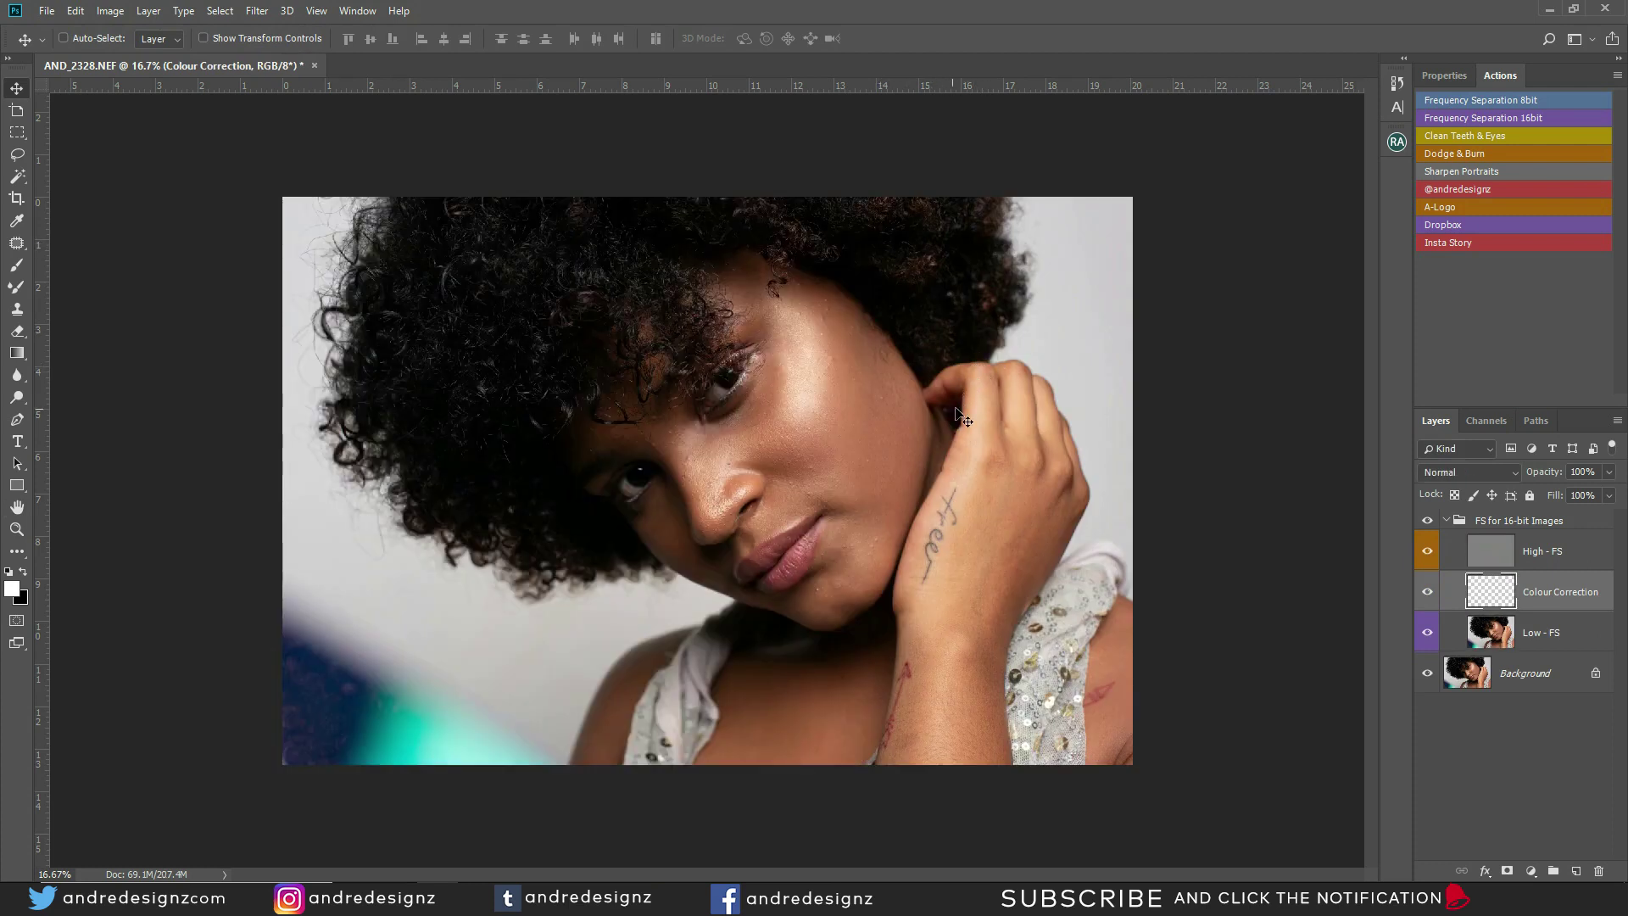
Step: On the Low - FS layer, blend the uneven skin tones on the cheek with the Mixer Brush at size 500
key(b)
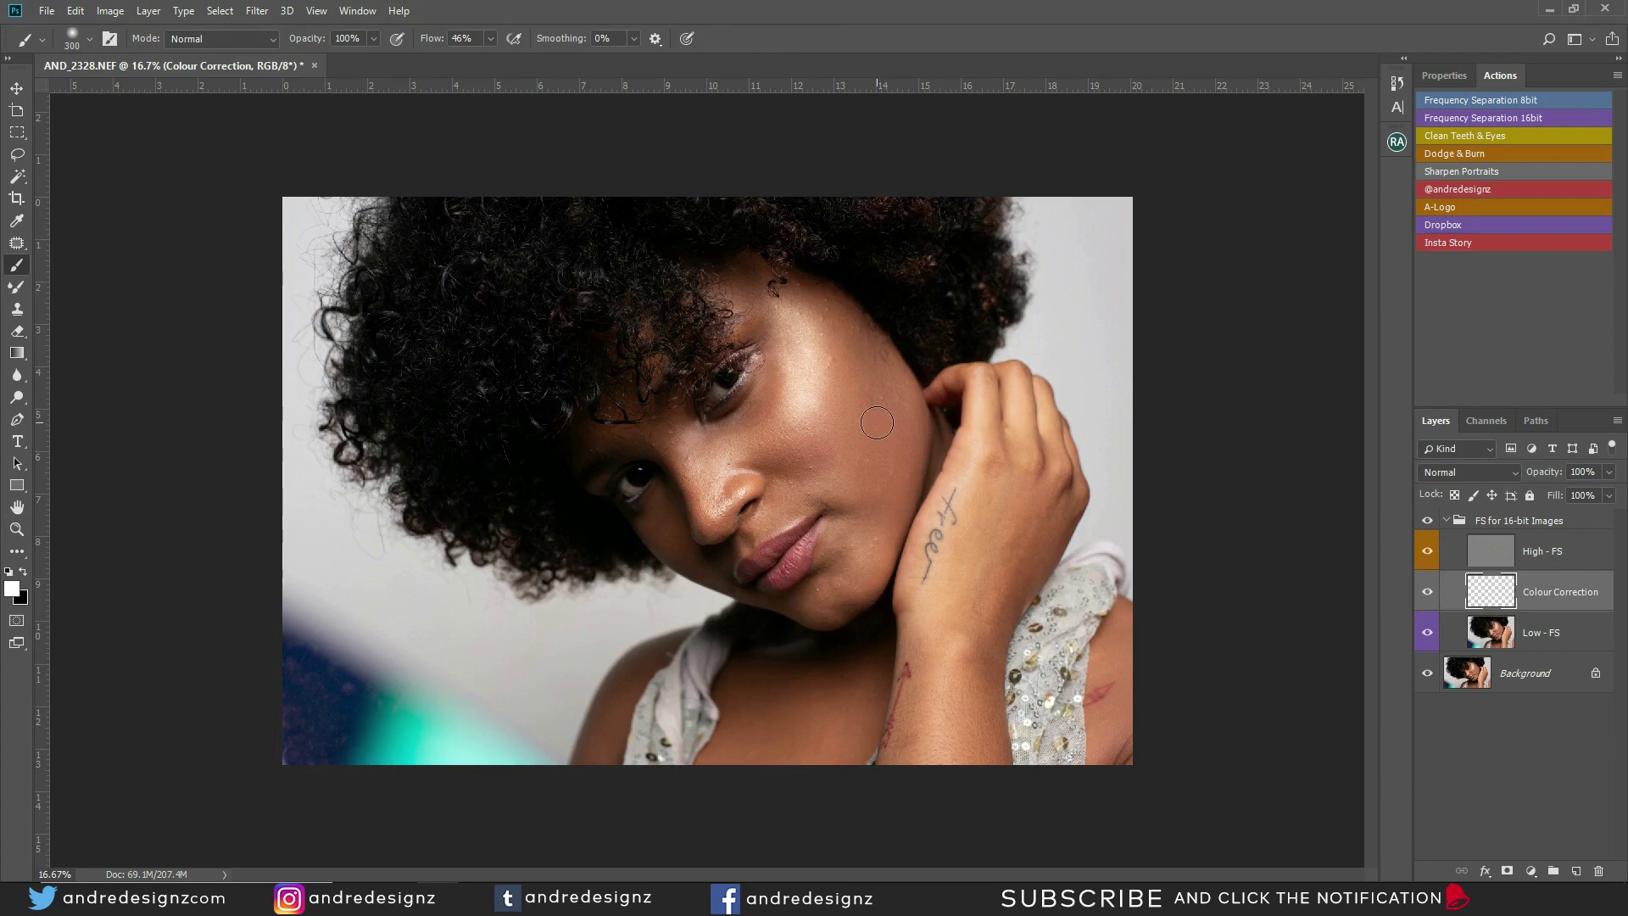
key(shift+b)
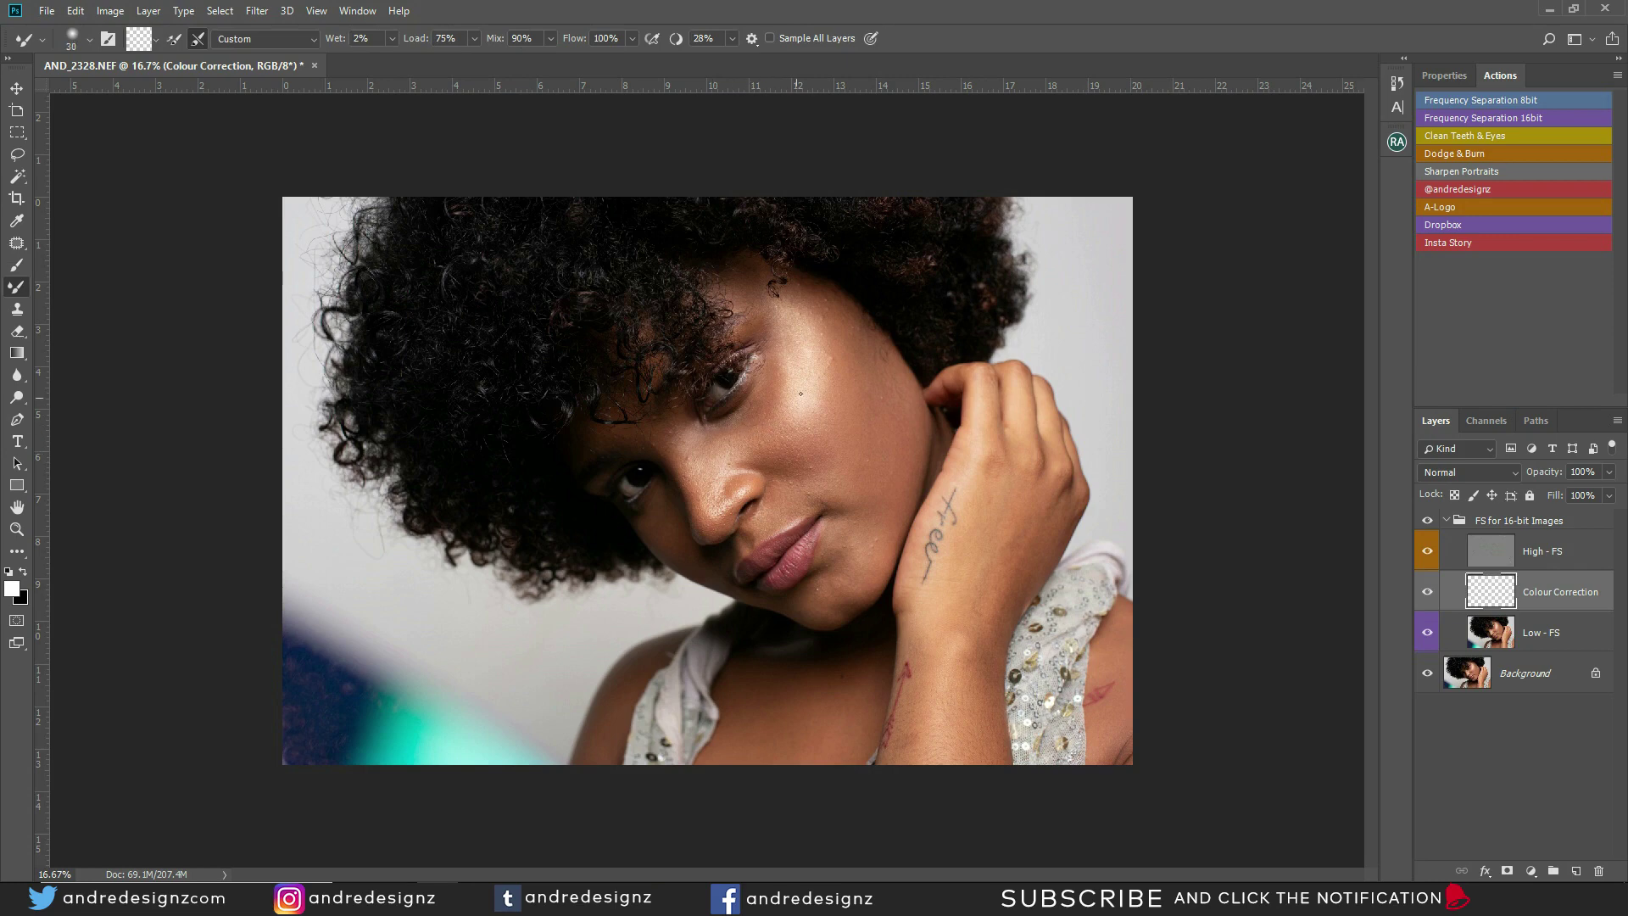
key(bracketright)
key(bracketright)
key(bracketright)
key(bracketright)
key(bracketright)
key(bracketright)
key(bracketright)
key(bracketright)
key(bracketright)
key(bracketright)
key(bracketright)
click(1536, 640)
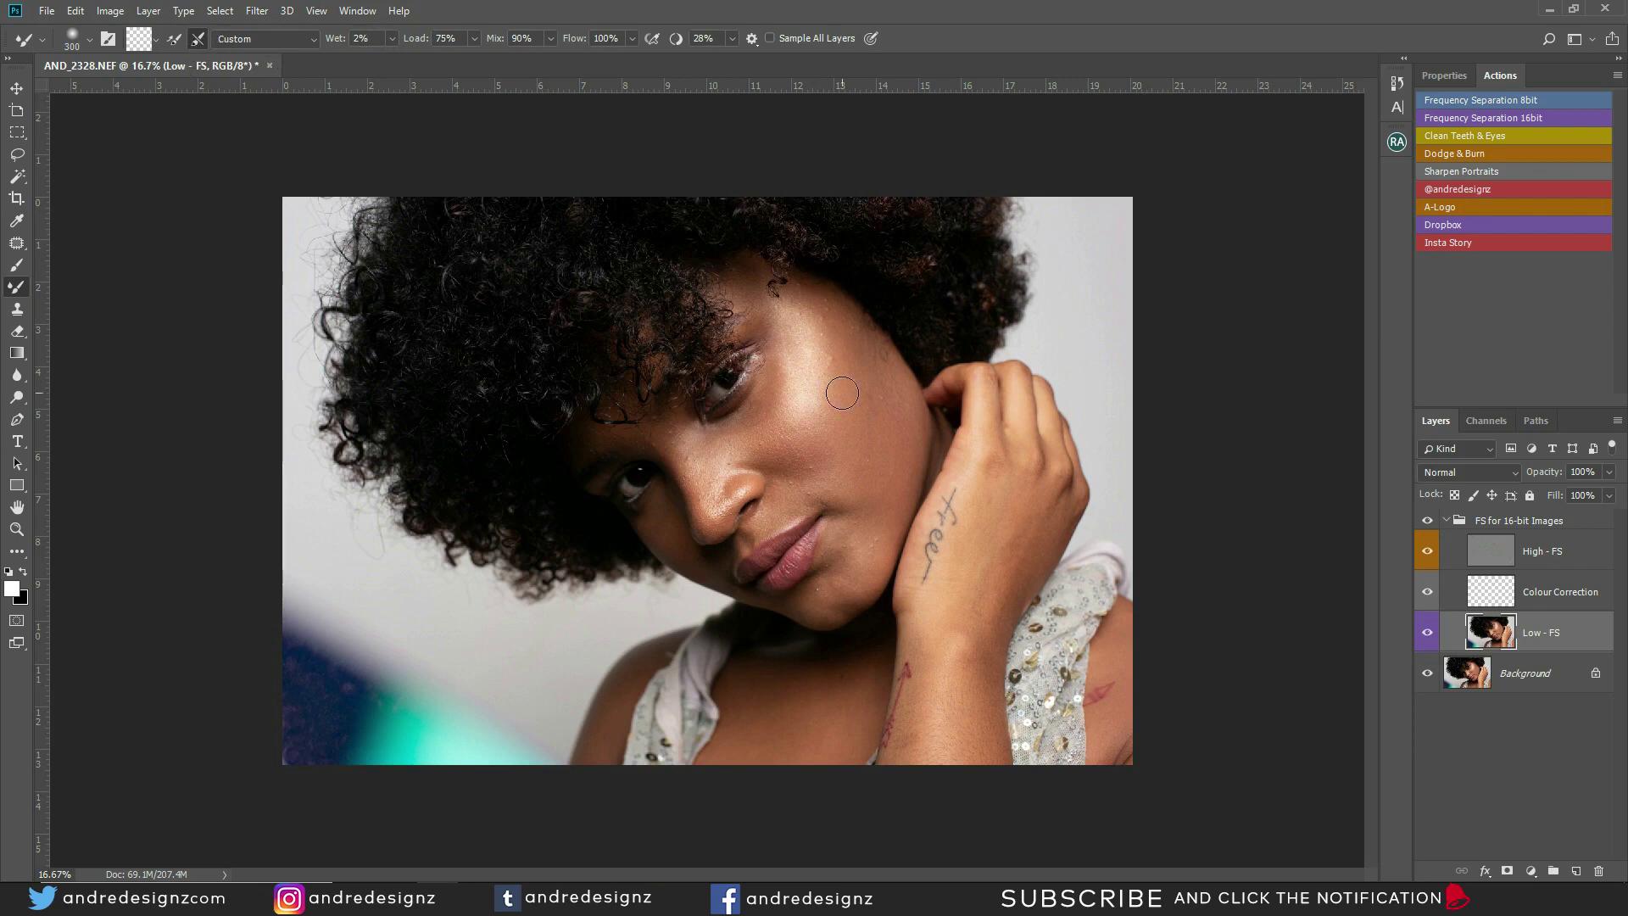
key(bracketright)
key(bracketright)
mouse_move(804, 346)
mouse_down()
mouse_move(810, 399)
mouse_move(809, 361)
mouse_move(774, 439)
mouse_move(797, 414)
mouse_move(811, 334)
mouse_move(781, 413)
mouse_move(793, 349)
mouse_move(816, 336)
mouse_move(833, 401)
mouse_move(829, 328)
mouse_move(825, 435)
mouse_move(805, 448)
mouse_move(838, 367)
mouse_move(828, 323)
mouse_move(824, 433)
mouse_move(797, 321)
mouse_move(796, 395)
mouse_move(783, 327)
mouse_move(788, 354)
mouse_move(851, 377)
mouse_move(848, 338)
mouse_move(854, 428)
mouse_move(838, 343)
mouse_move(843, 448)
mouse_move(845, 407)
mouse_move(821, 472)
mouse_move(794, 351)
mouse_move(797, 400)
mouse_move(834, 348)
mouse_move(855, 440)
mouse_move(802, 357)
mouse_move(806, 416)
mouse_move(810, 340)
mouse_move(819, 384)
mouse_move(797, 441)
mouse_move(856, 330)
mouse_move(833, 325)
mouse_move(852, 459)
mouse_move(898, 466)
mouse_move(866, 534)
mouse_move(877, 509)
mouse_move(871, 523)
mouse_move(859, 472)
mouse_move(839, 479)
mouse_move(844, 538)
mouse_move(883, 375)
mouse_up()
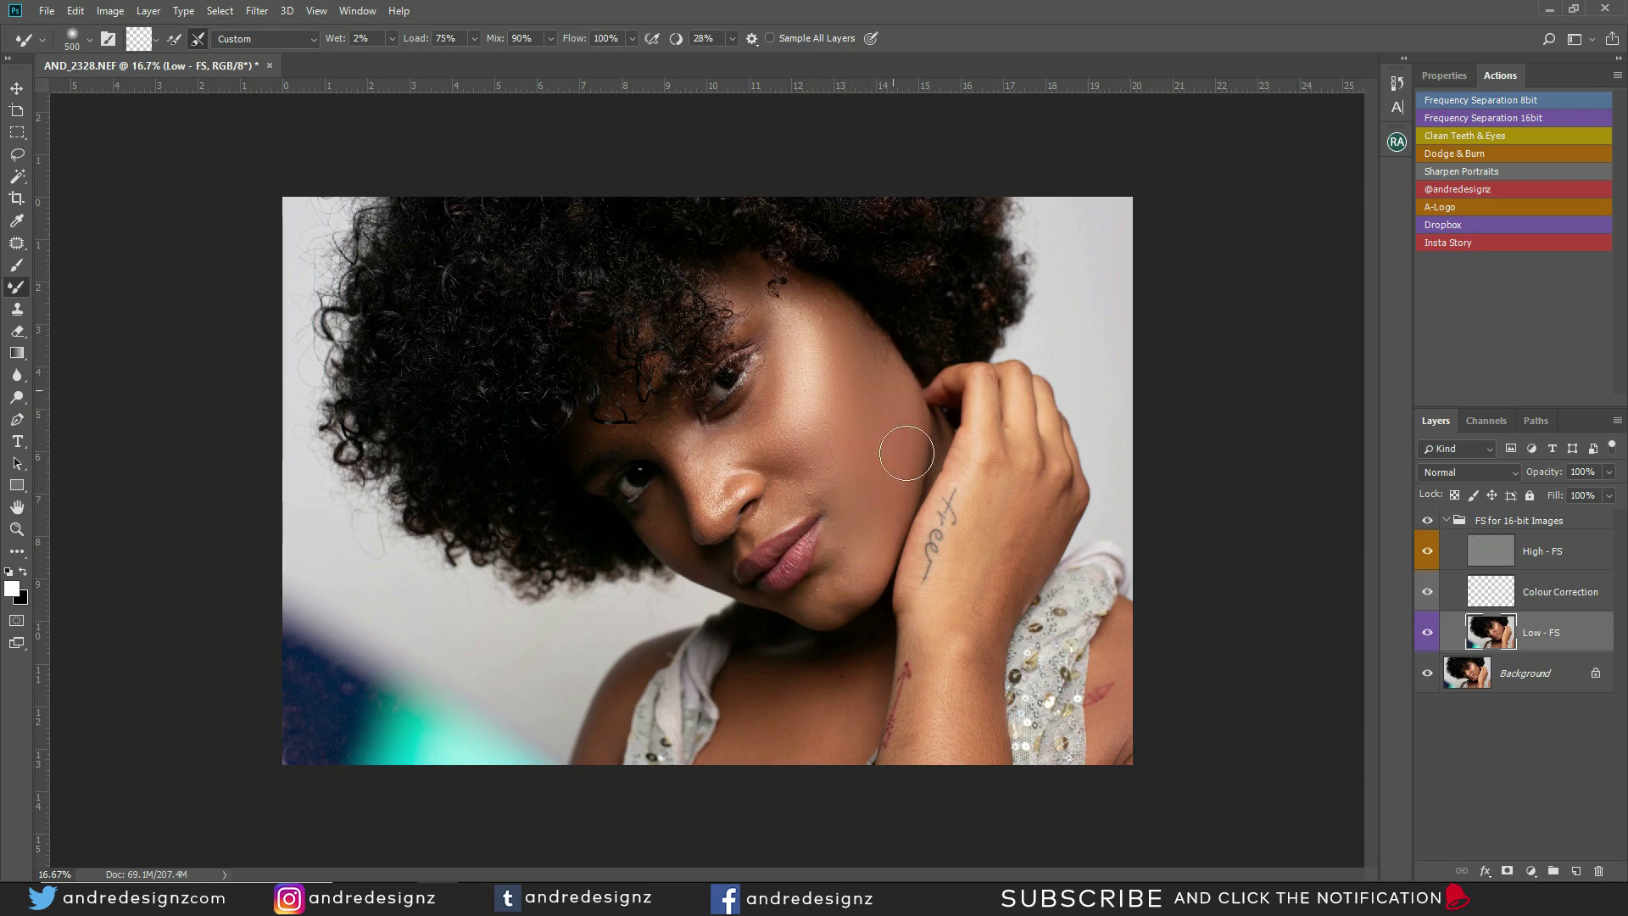
Step: Blend smaller facial areas with the Mixer Brush at size 300, then 150, and compare the retouch group with the original
key(bracketleft)
key(bracketleft)
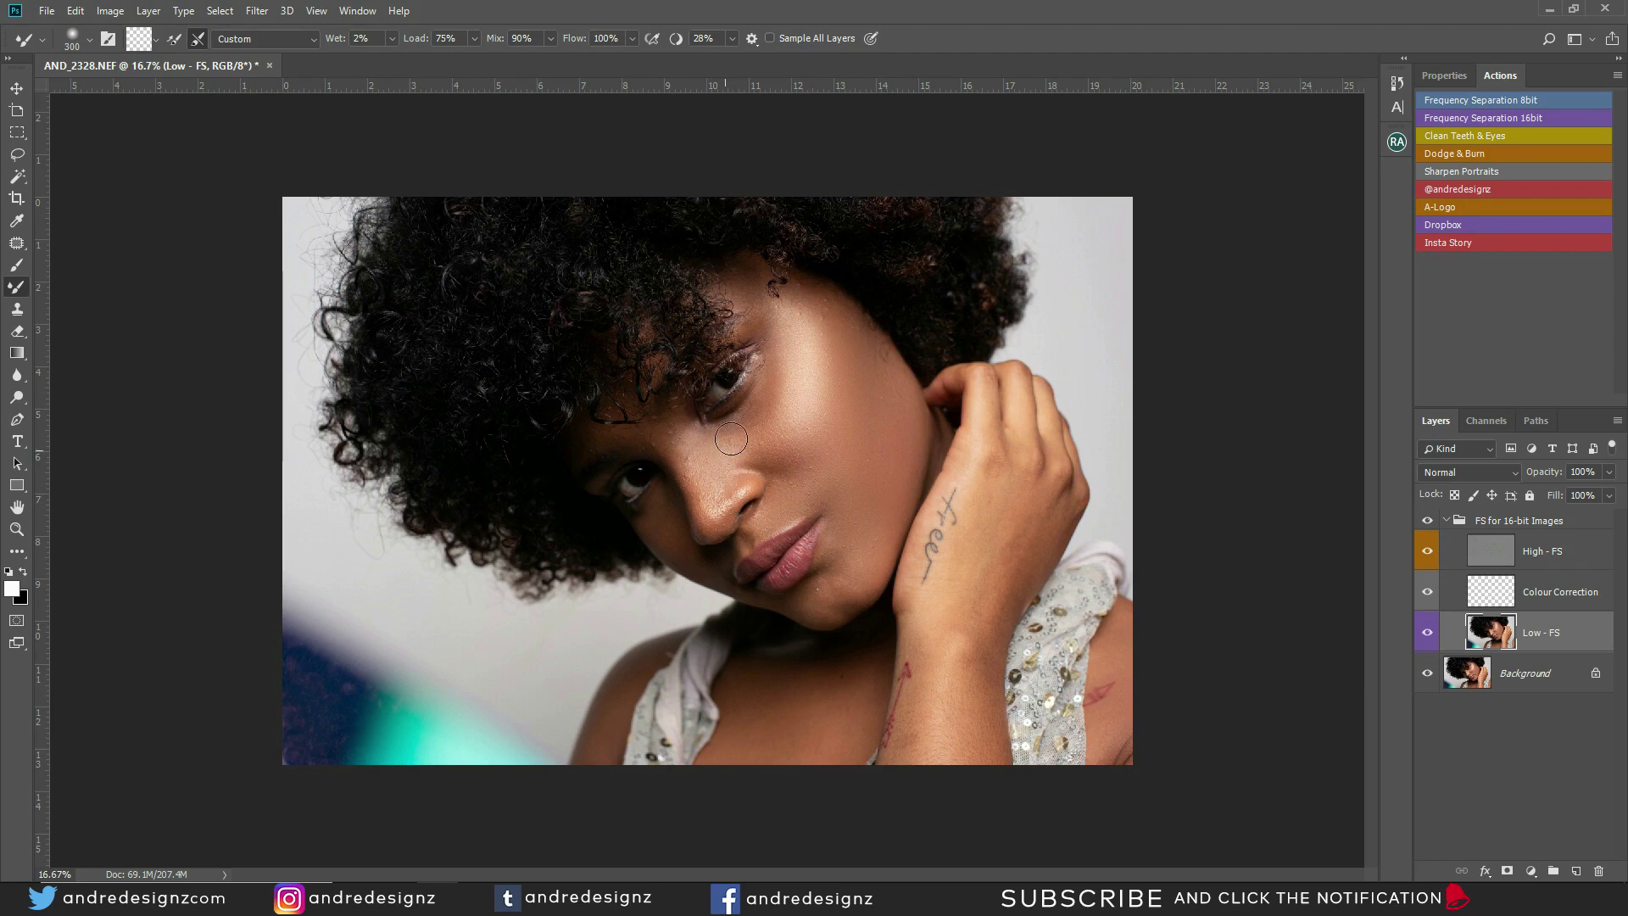
click(1427, 521)
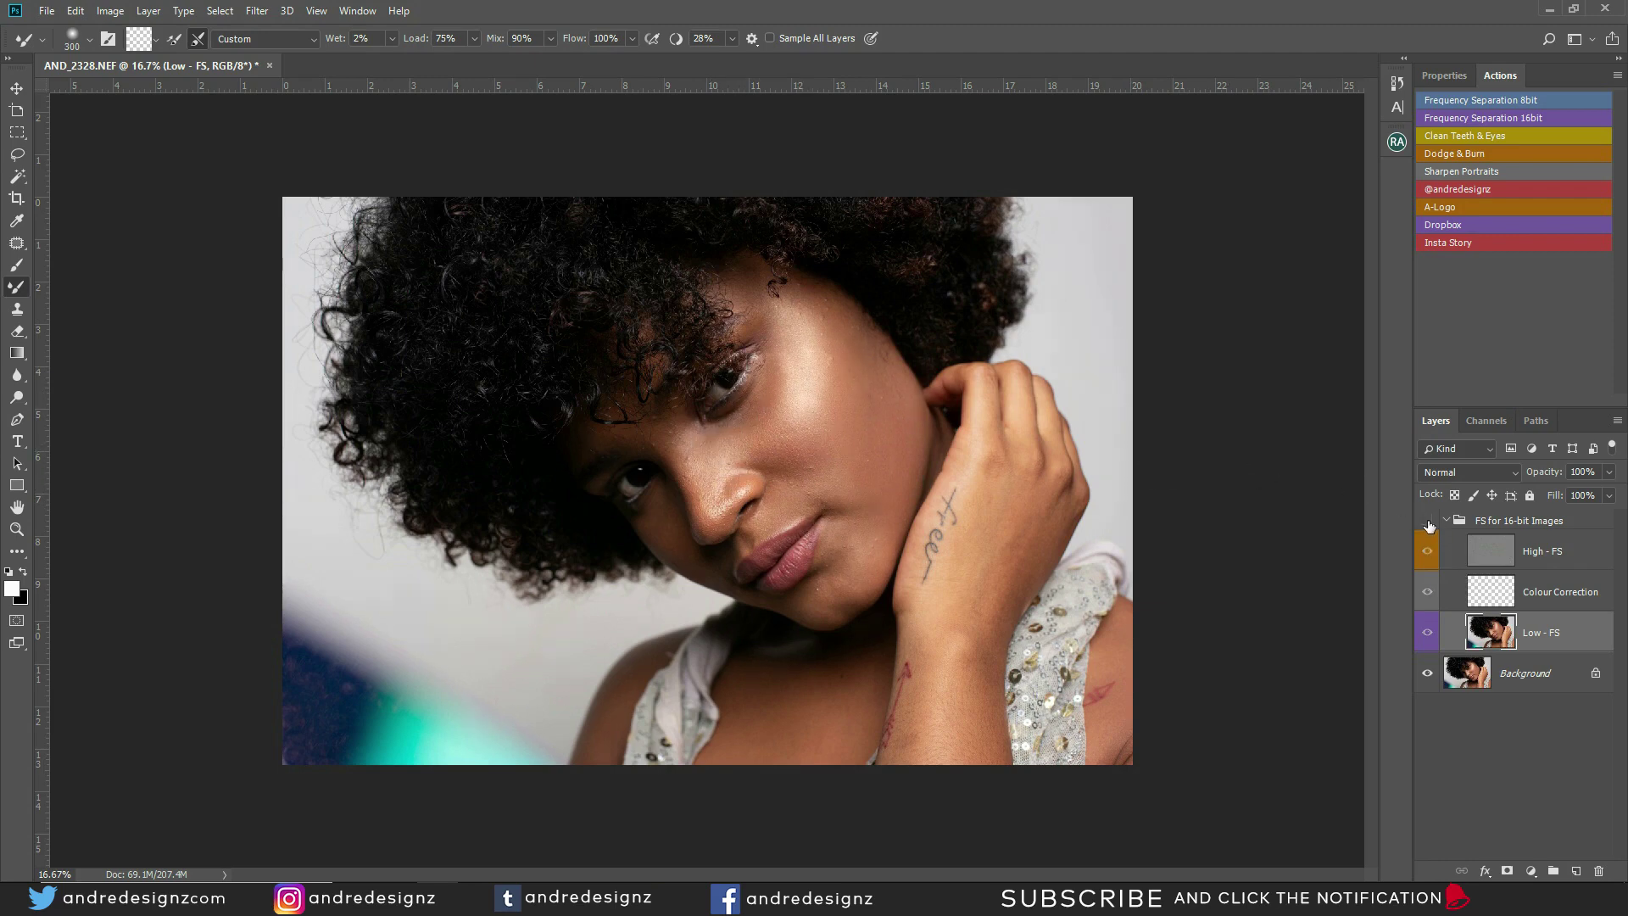
click(1427, 520)
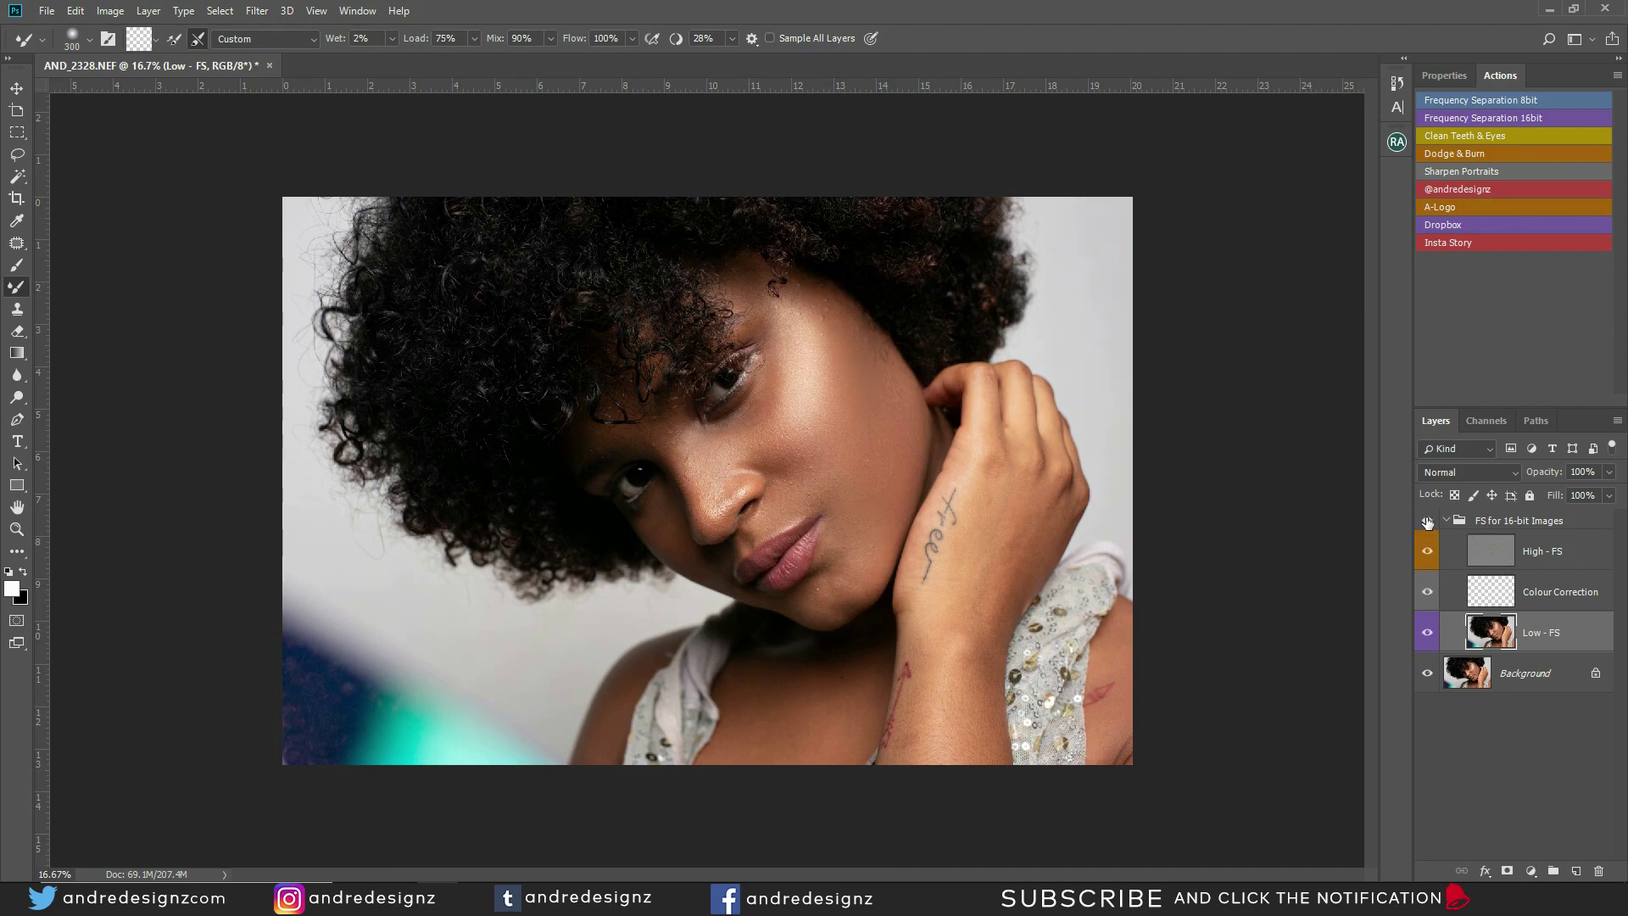
click(1426, 520)
key(bracketleft)
key(bracketleft)
key(bracketleft)
key(bracketleft)
click(1427, 520)
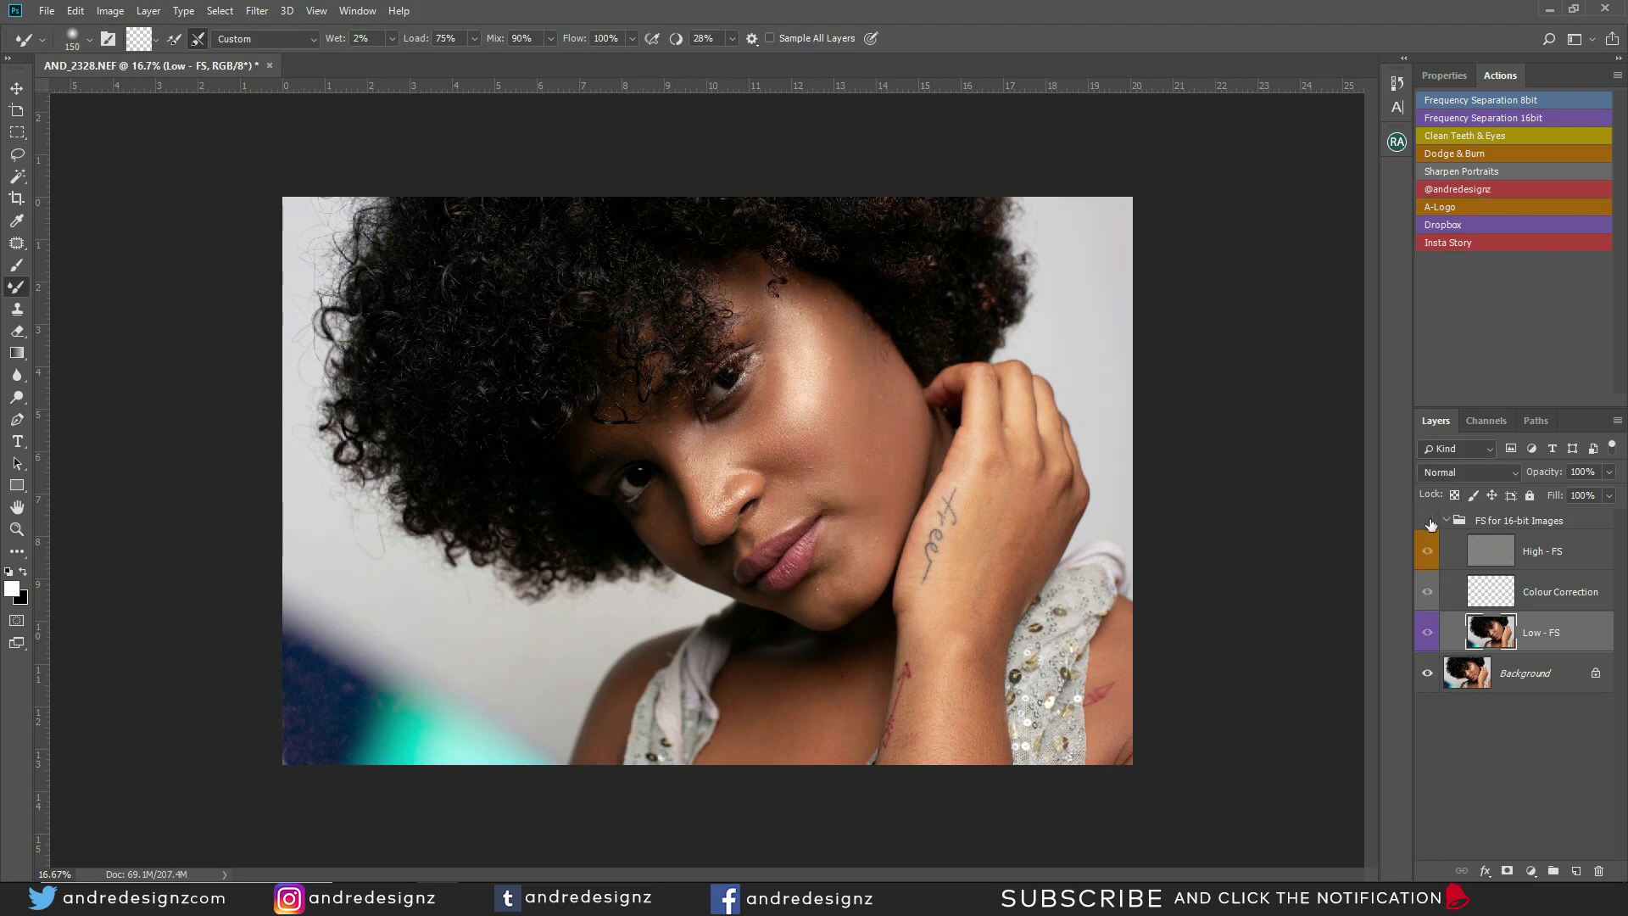
click(1430, 522)
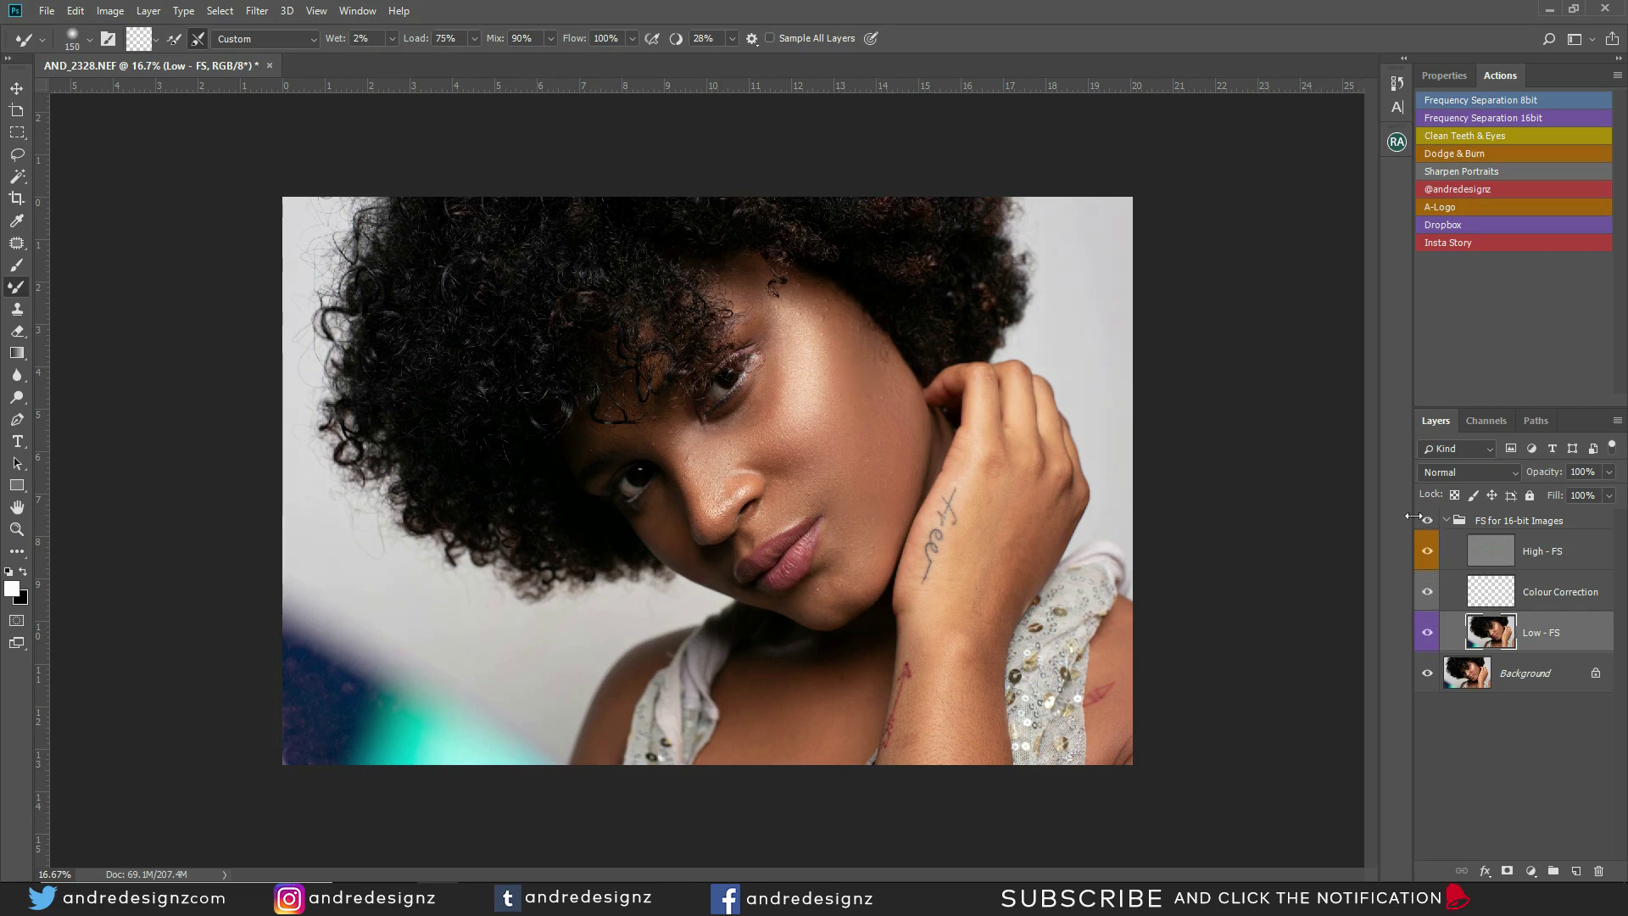
Step: Smooth the tonal transitions on the outer cheek and upper forehead with the Mixer Brush, adapting its size to each area
key(bracketright)
key(bracketright)
key(bracketright)
drag(890, 391, 887, 485)
mouse_move(819, 312)
mouse_down()
mouse_move(821, 343)
mouse_move(800, 305)
mouse_move(824, 308)
mouse_up()
key(bracketleft)
key(bracketleft)
mouse_move(802, 320)
mouse_down()
mouse_move(782, 322)
mouse_move(805, 302)
mouse_move(824, 319)
mouse_up()
Step: Blend the skin tones on the arm and chest with the Mixer Brush, resizing it to suit each area
key(bracketright)
key(bracketright)
drag(1010, 546, 1004, 528)
key(bracketleft)
key(bracketleft)
key(bracketleft)
key(bracketright)
key(bracketright)
key(bracketright)
key(bracketleft)
key(bracketleft)
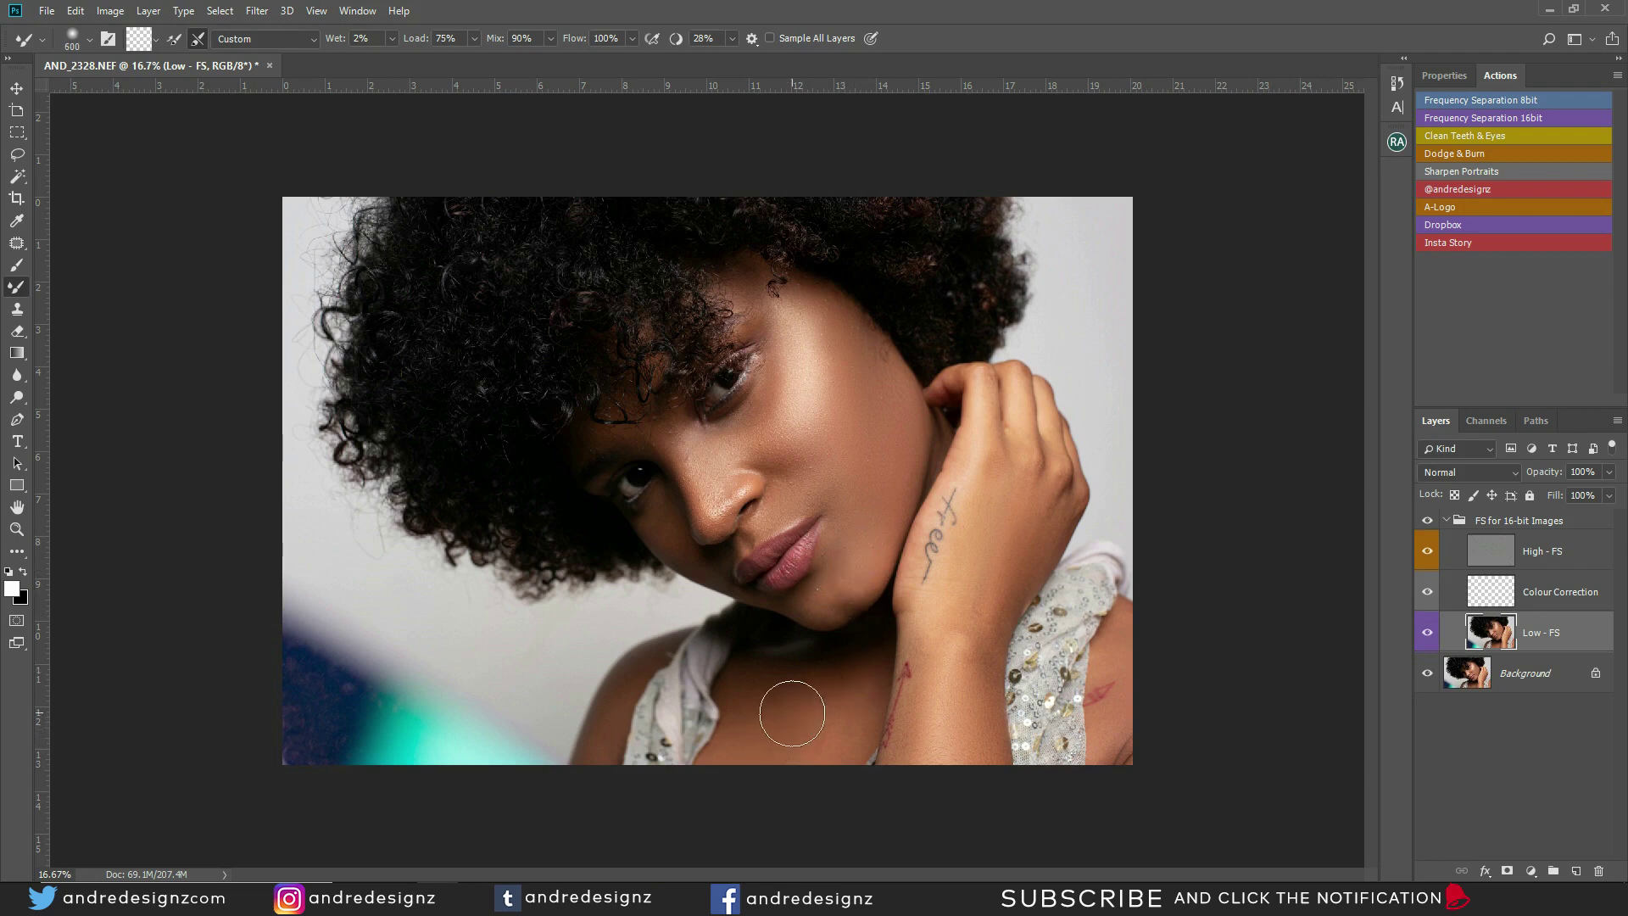
key(bracketright)
key(bracketright)
key(bracketright)
key(bracketleft)
key(bracketleft)
key(bracketleft)
Step: On the High - FS layer, remove blemishes around the nose bridge with the Clone Stamp at size 45 and compare with the original
click(1485, 550)
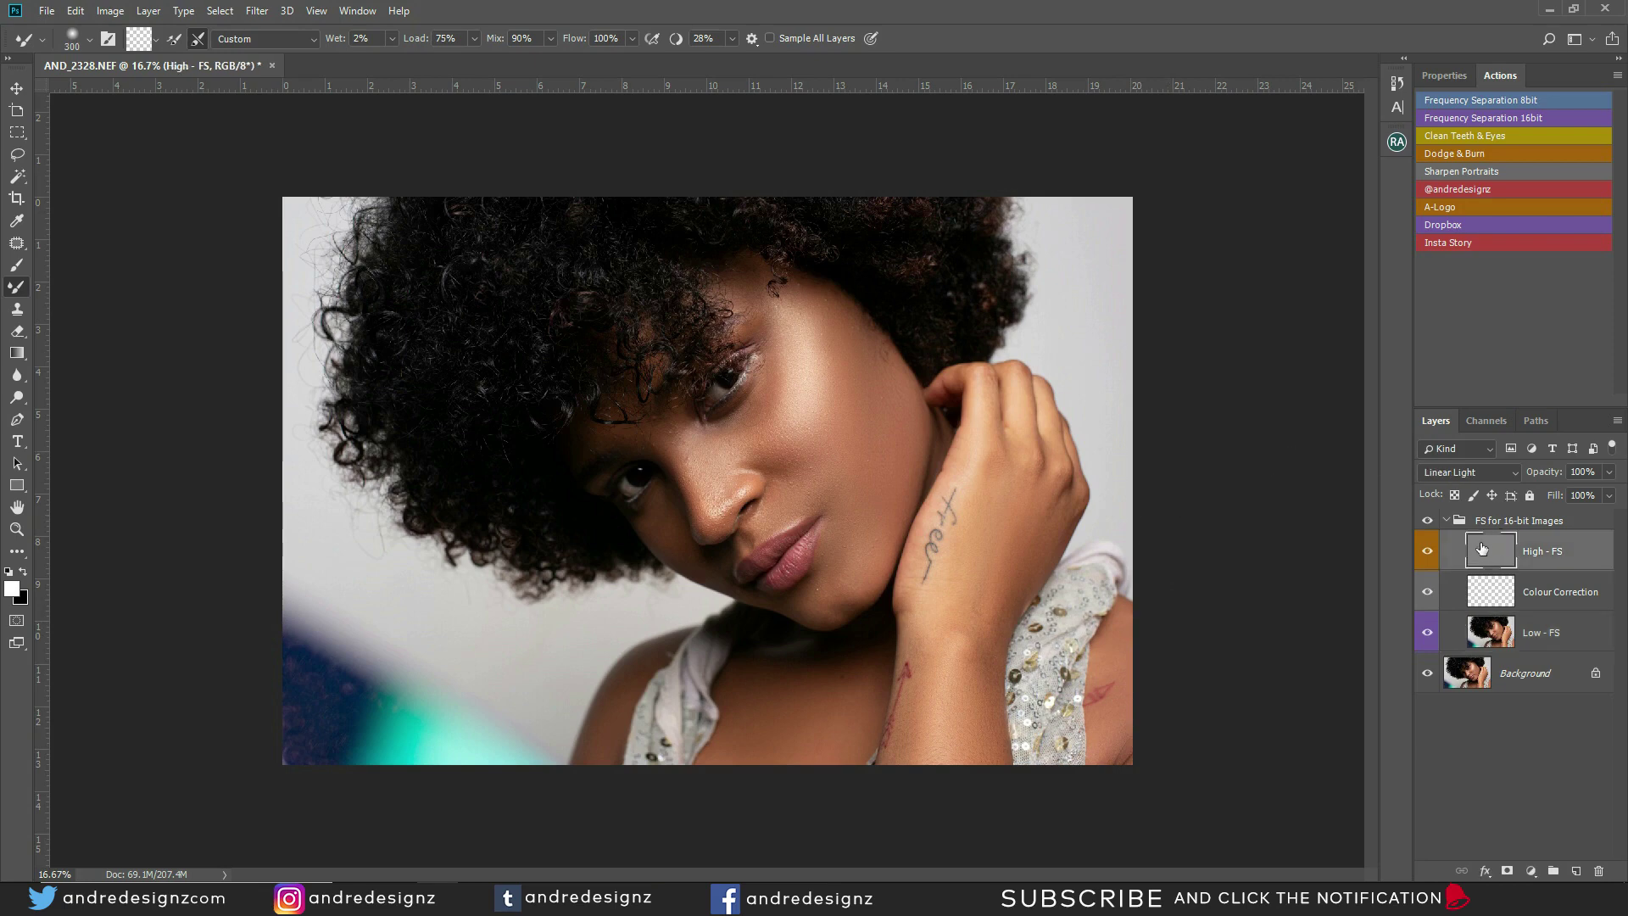
key(s)
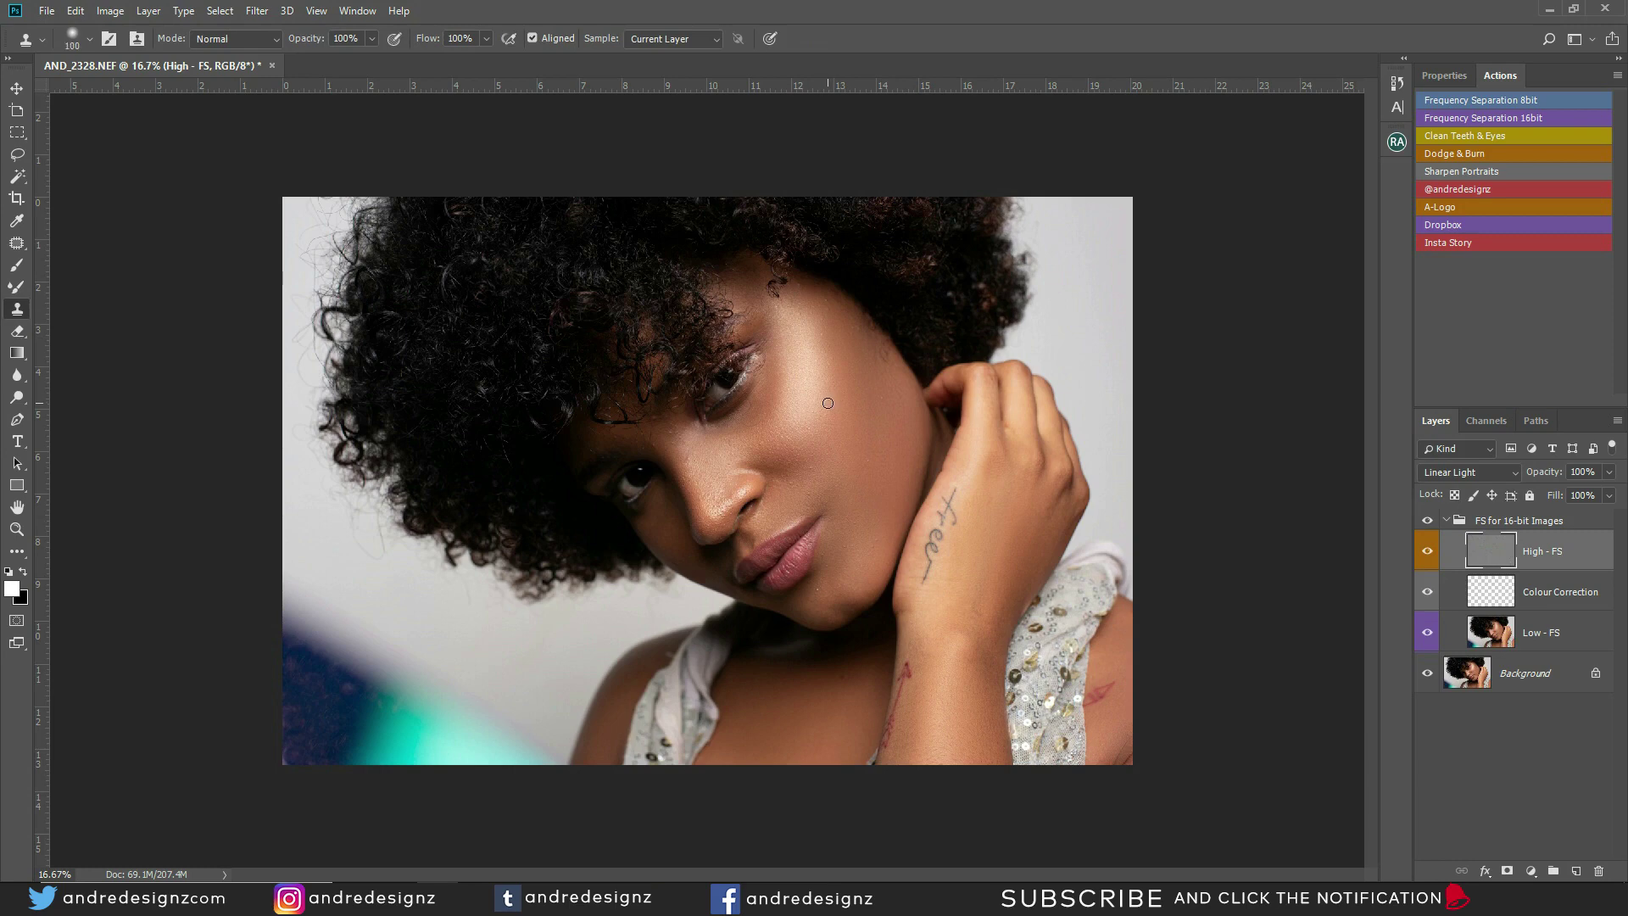
key(bracketright)
key(bracketright)
scroll(741, 461, up, 5)
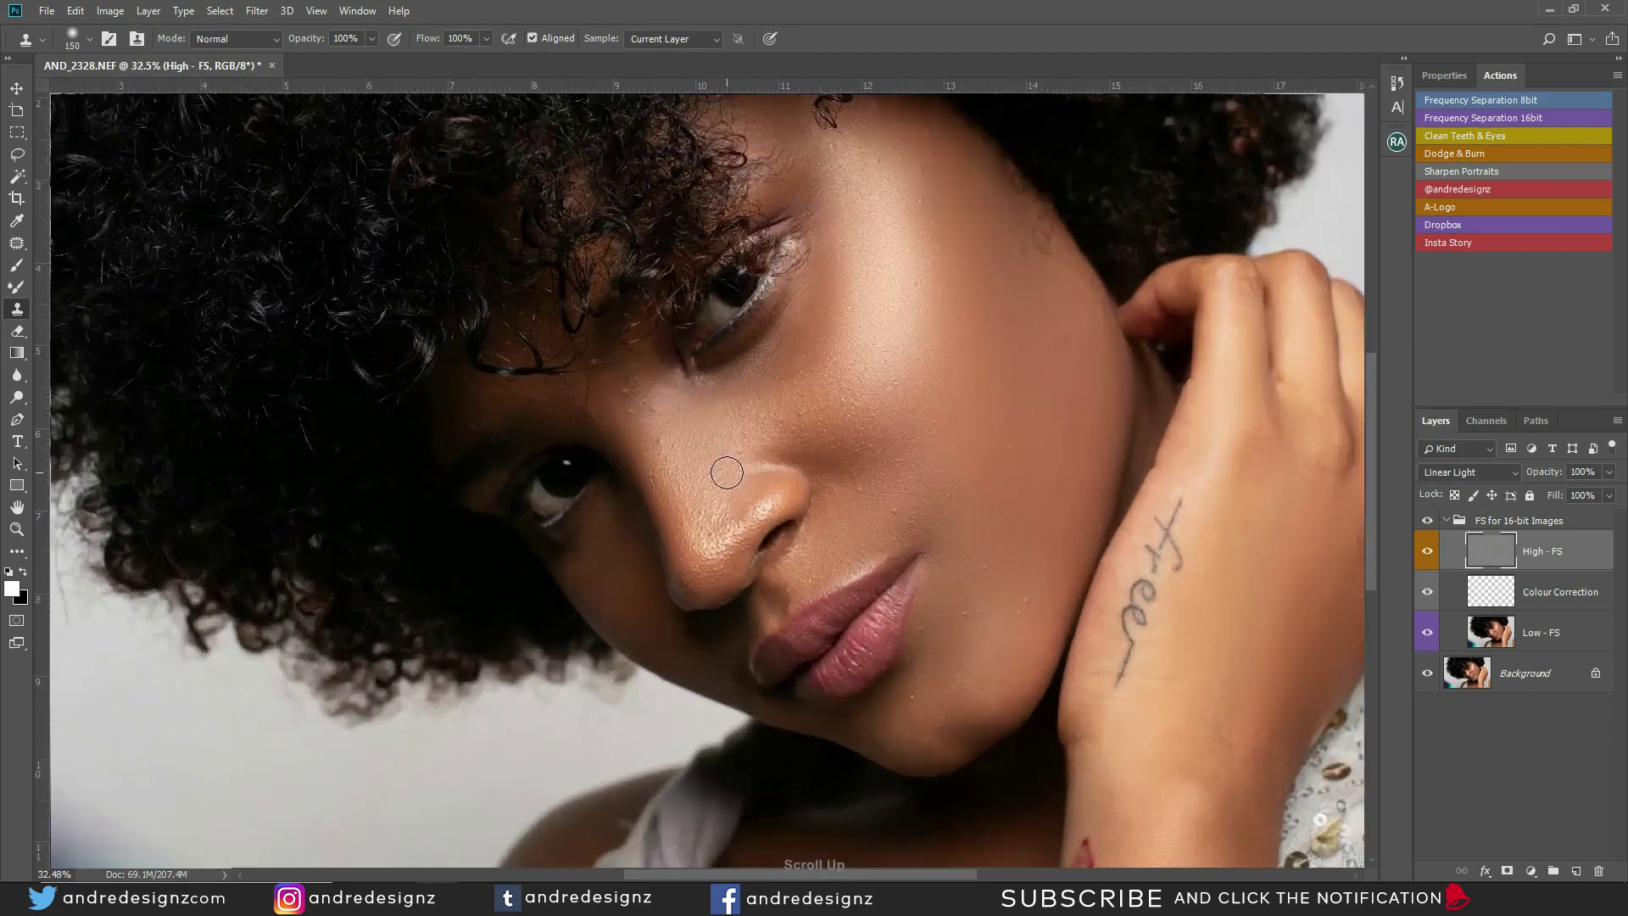
key(bracketleft)
key(bracketleft)
key(bracketleft)
key(bracketleft)
key(bracketleft)
key(bracketleft)
key(bracketleft)
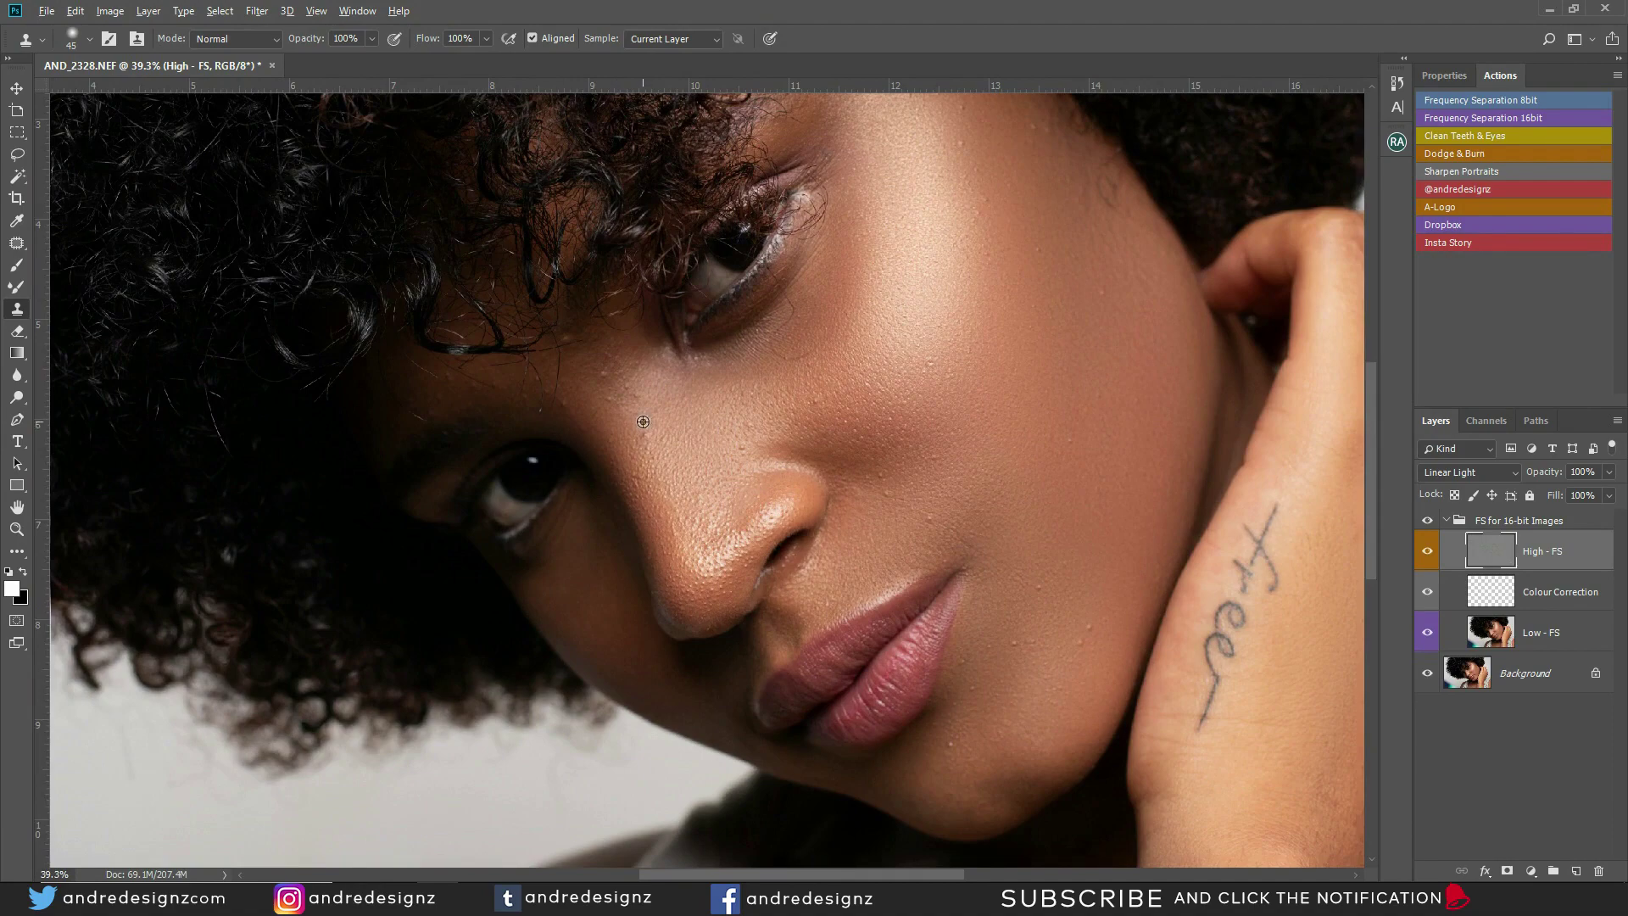
alt+click(644, 419)
click(645, 433)
alt+click(603, 381)
click(1430, 523)
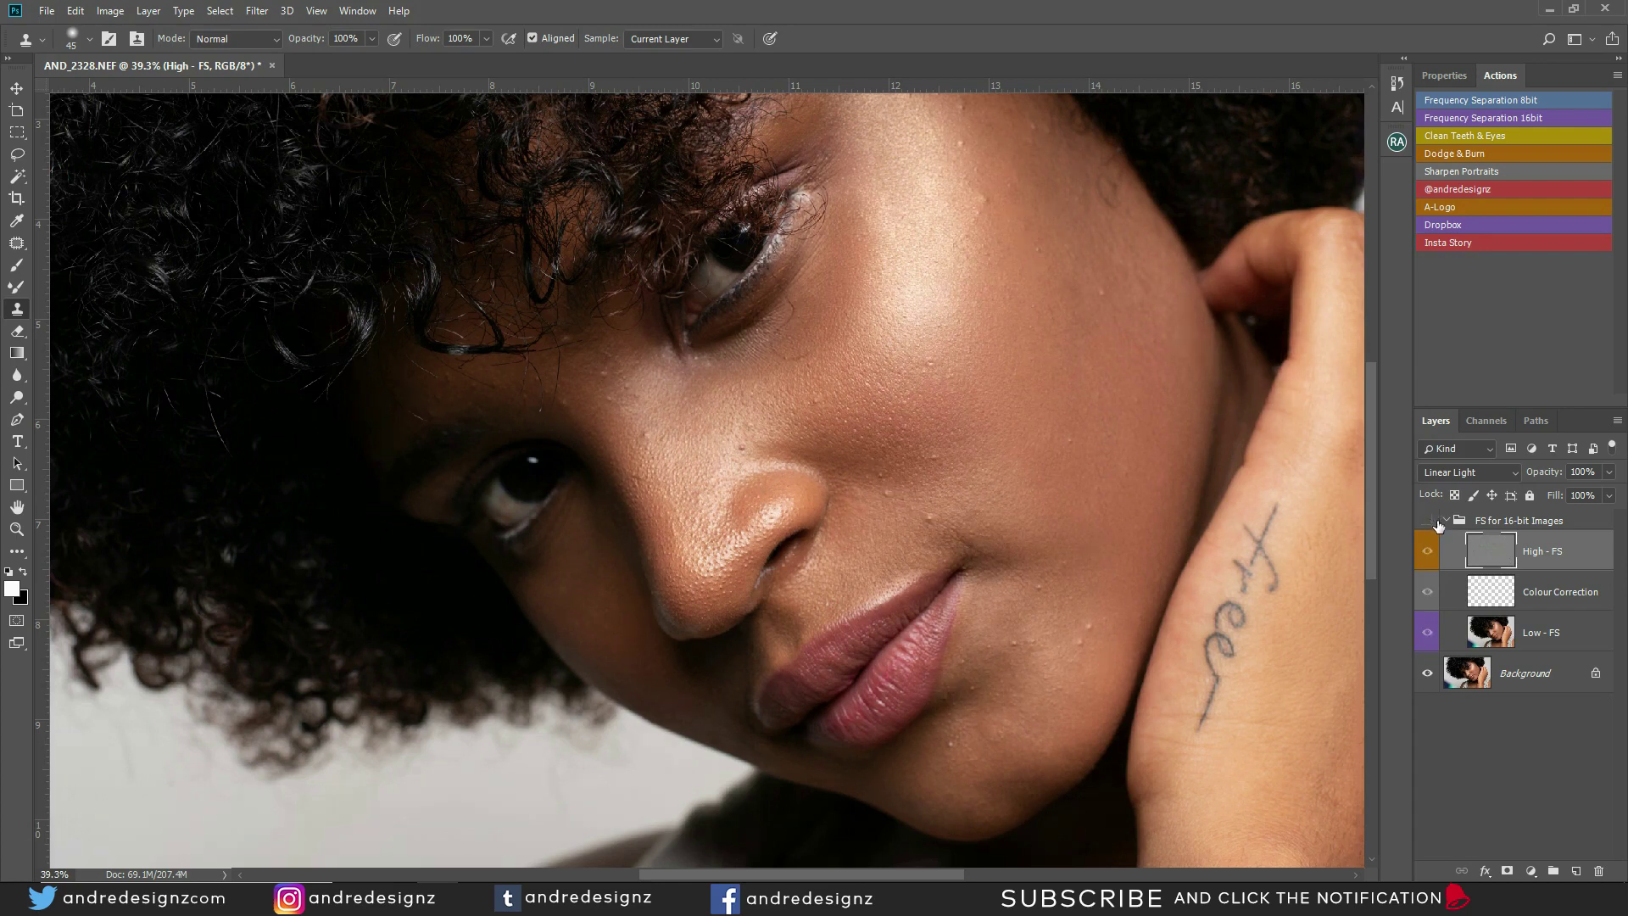
click(1429, 522)
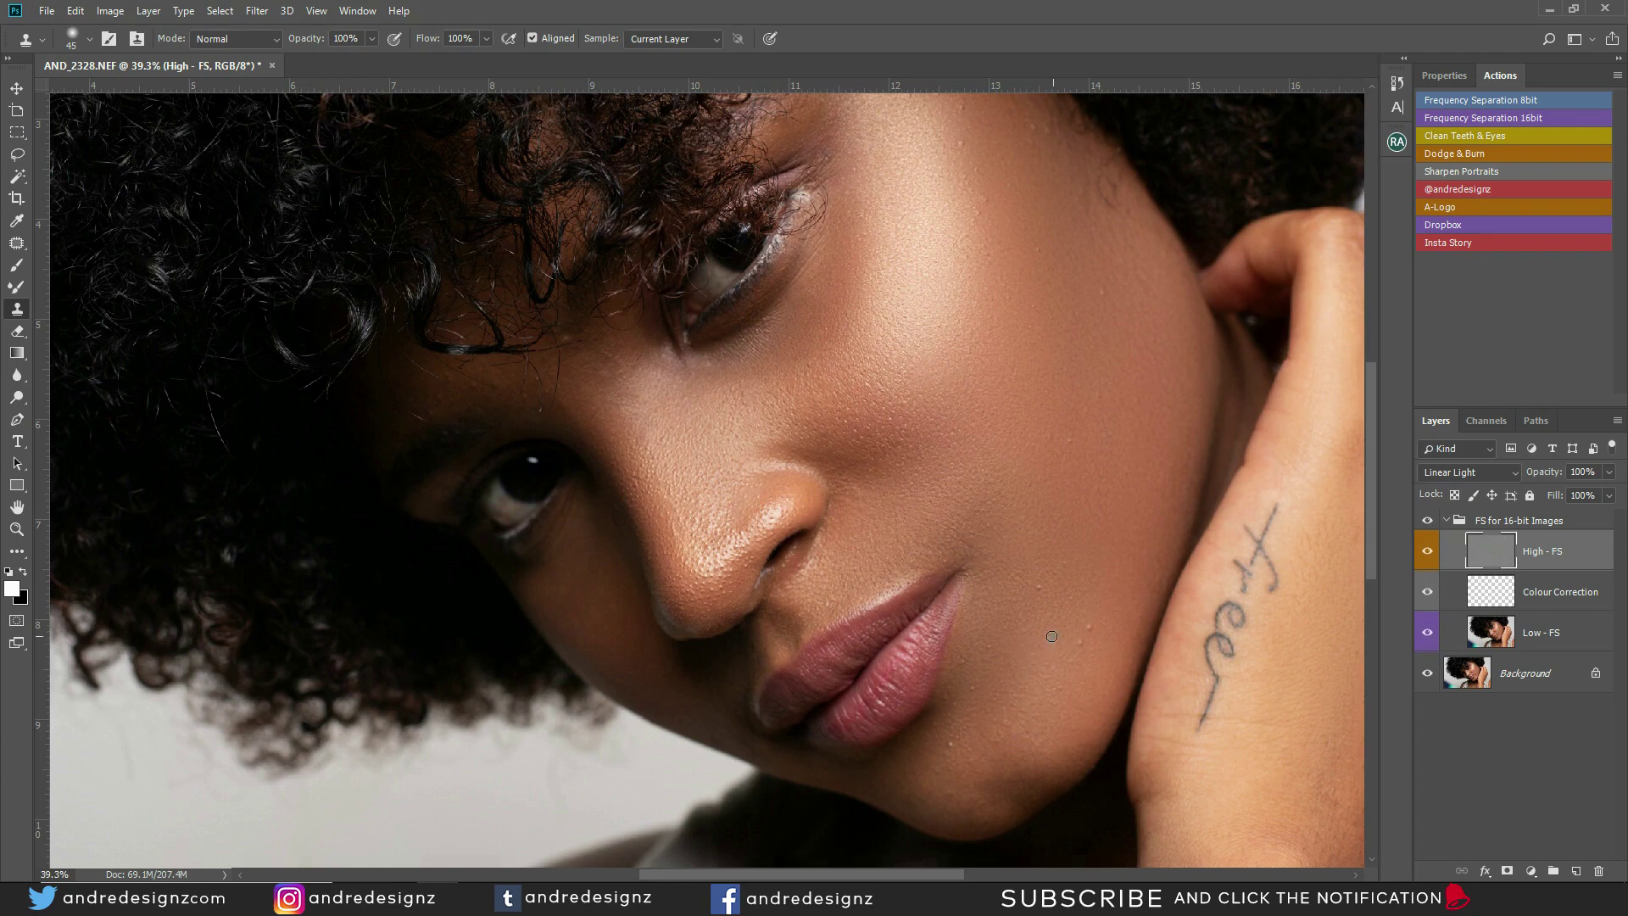
Step: Clone clean skin texture over the blemishes on the lower cheek, forehead and temple
alt+click(1059, 662)
drag(1082, 641, 1075, 647)
drag(1024, 156, 974, 353)
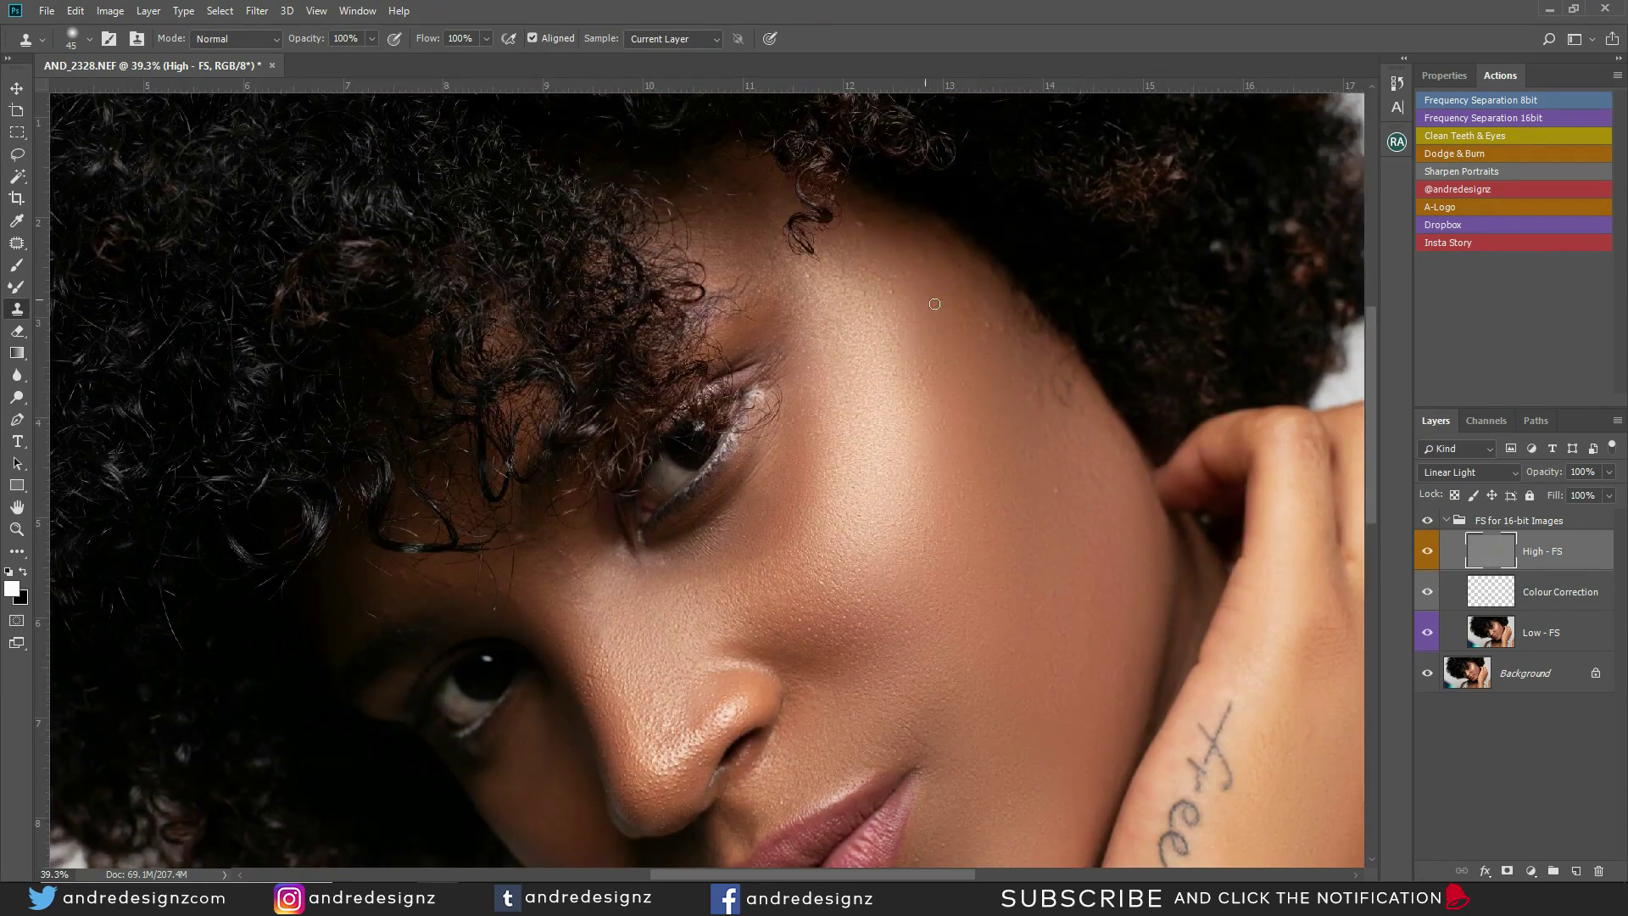
click(994, 353)
click(886, 237)
drag(887, 313, 846, 229)
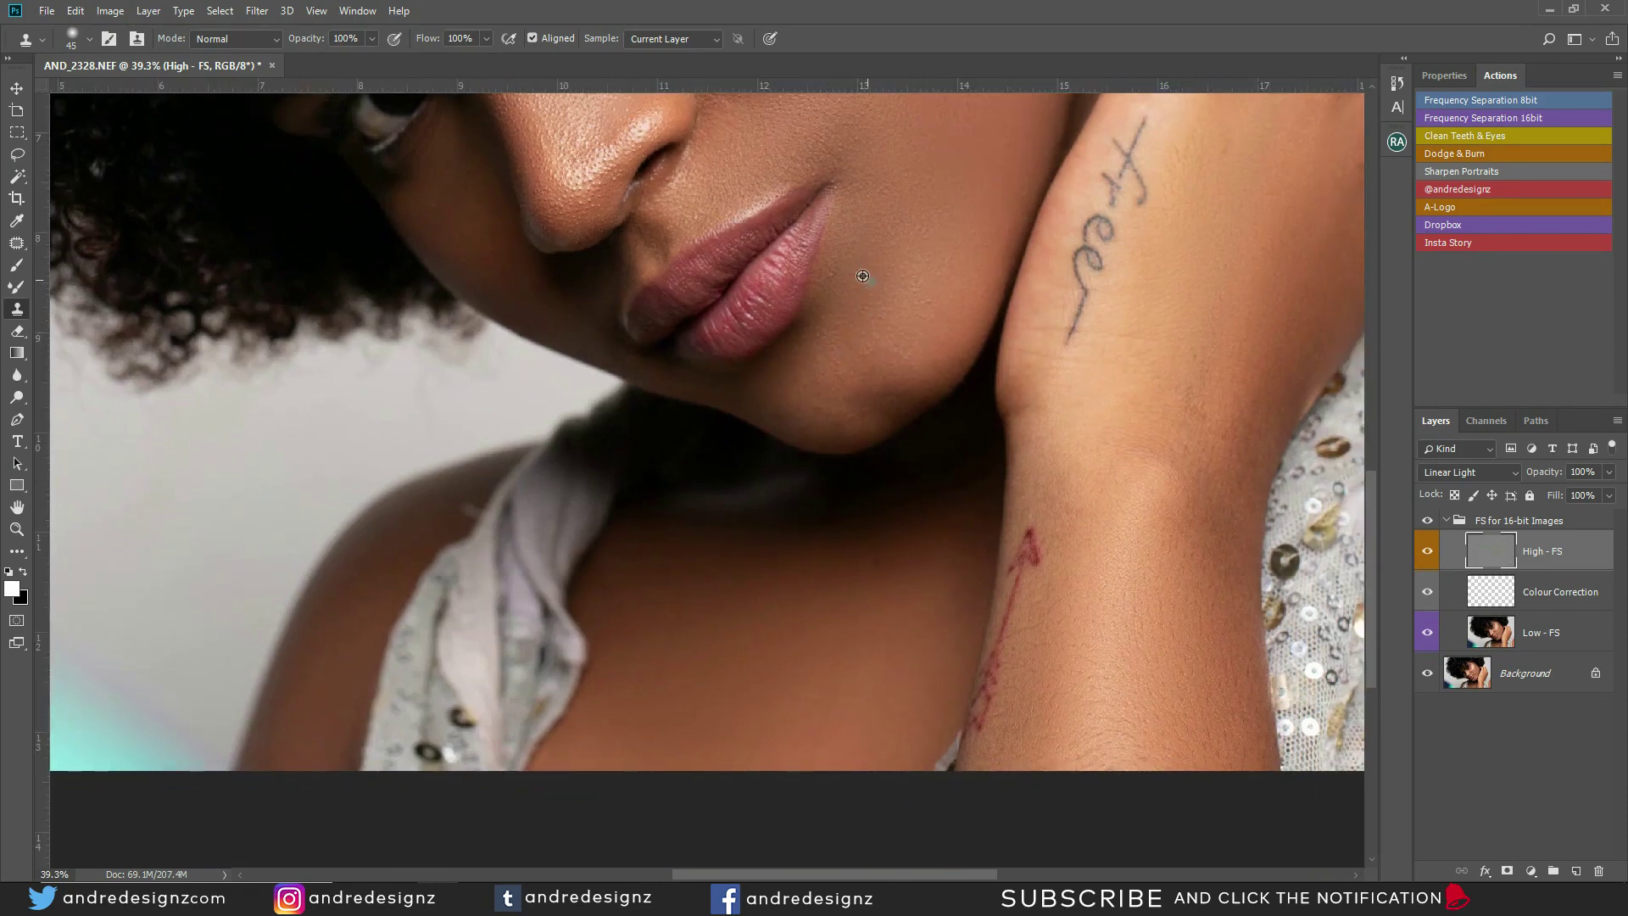
Step: Sample clean texture around the eyebrow above the darker eye to retouch that area with the Clone Stamp
drag(875, 305, 789, 402)
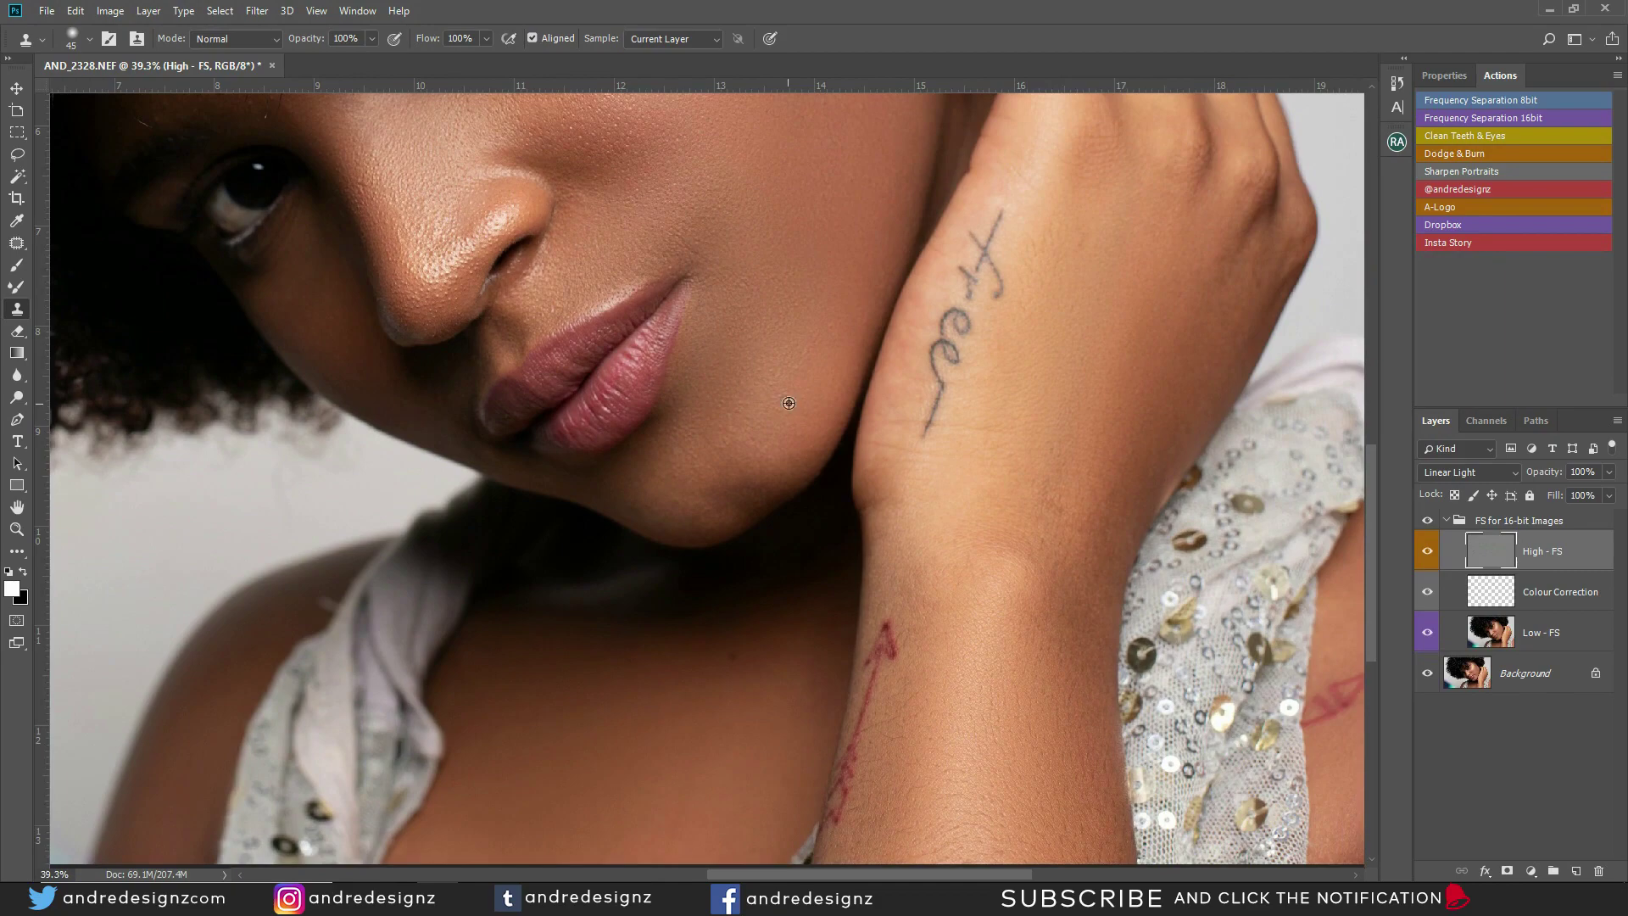
drag(817, 346, 794, 513)
drag(679, 312, 829, 523)
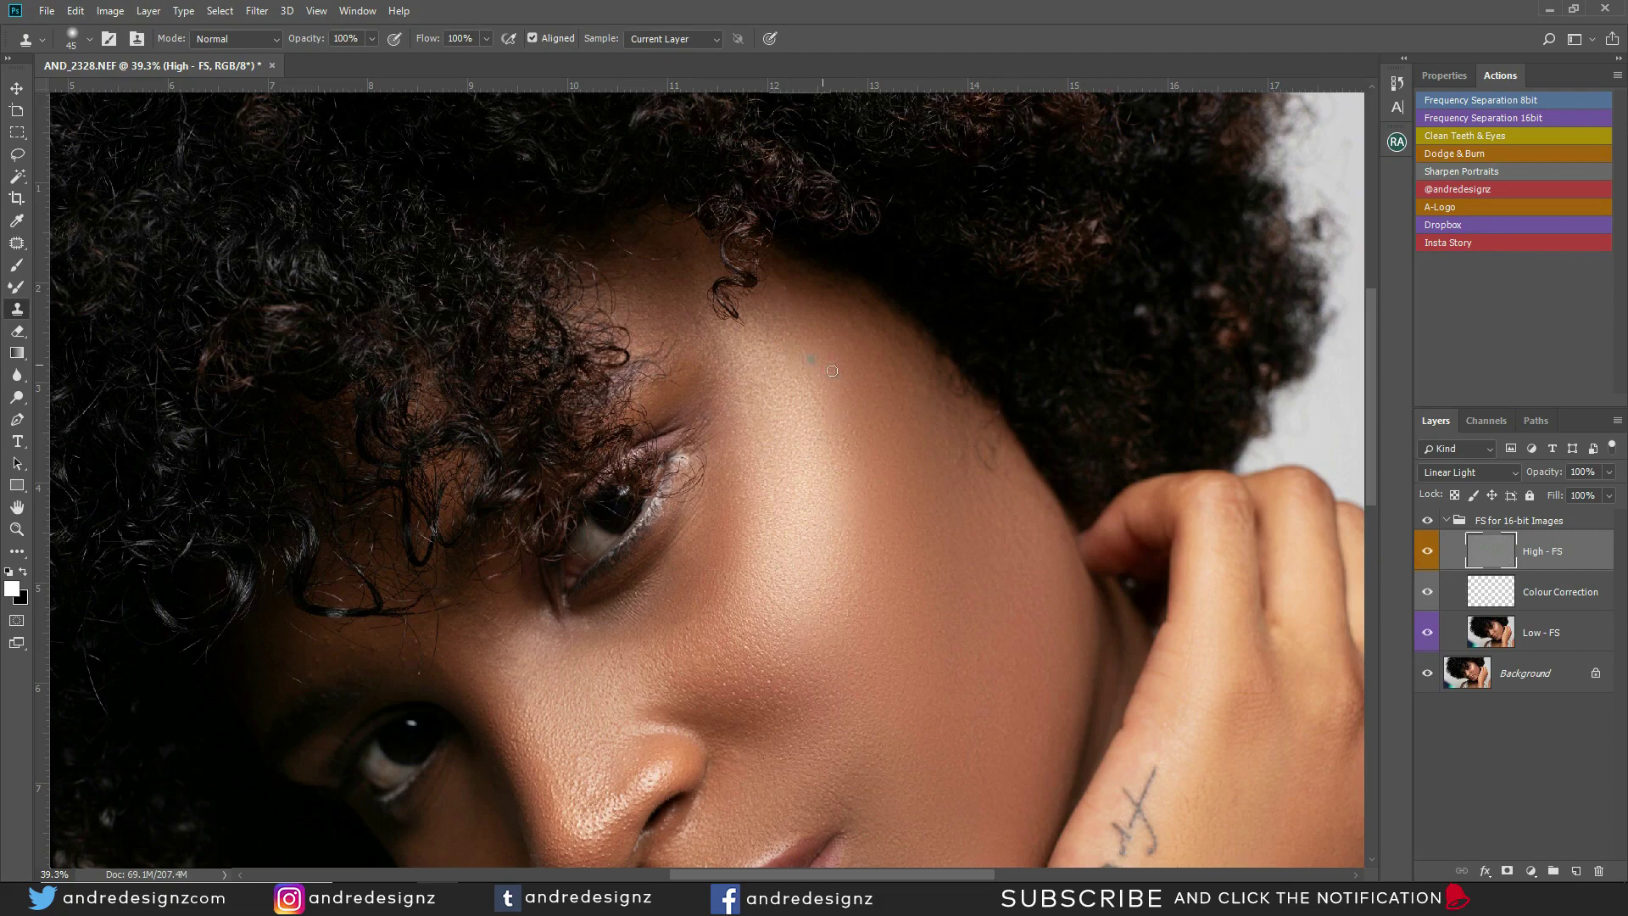
drag(774, 476, 759, 395)
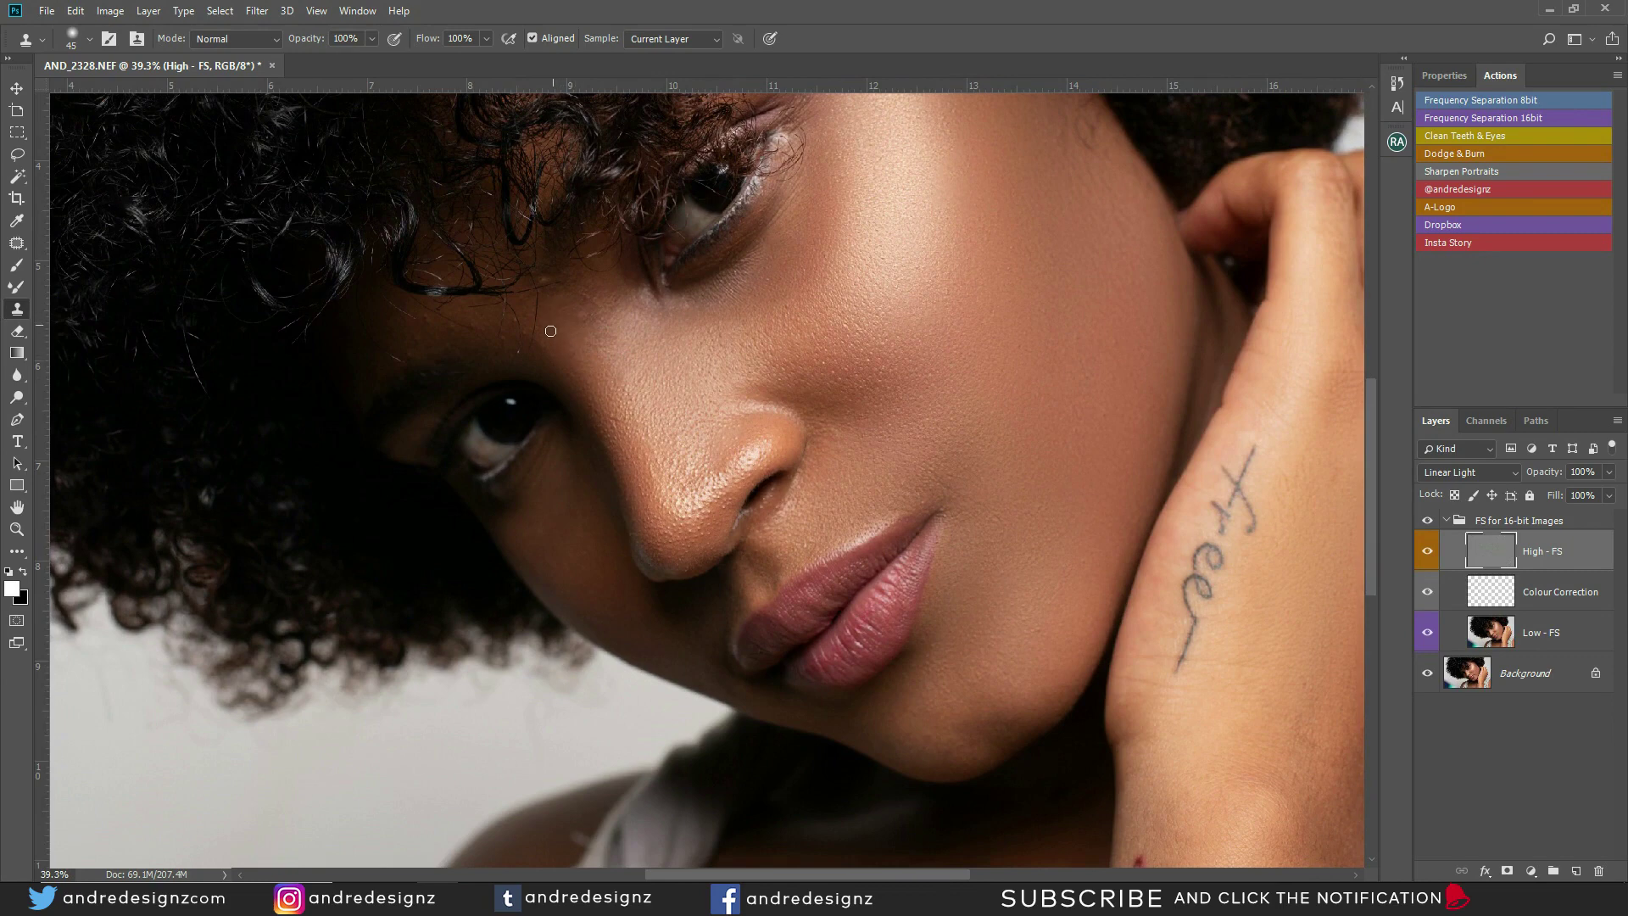
alt+click(438, 328)
alt+click(444, 354)
Step: Clone over the small skin flaw on the cheek just above the corner of the mouth
drag(682, 476, 607, 364)
mouse_move(636, 424)
mouse_down()
mouse_move(613, 356)
mouse_move(579, 316)
mouse_move(567, 334)
mouse_up()
mouse_move(689, 319)
mouse_down()
mouse_move(607, 283)
mouse_move(564, 450)
mouse_up()
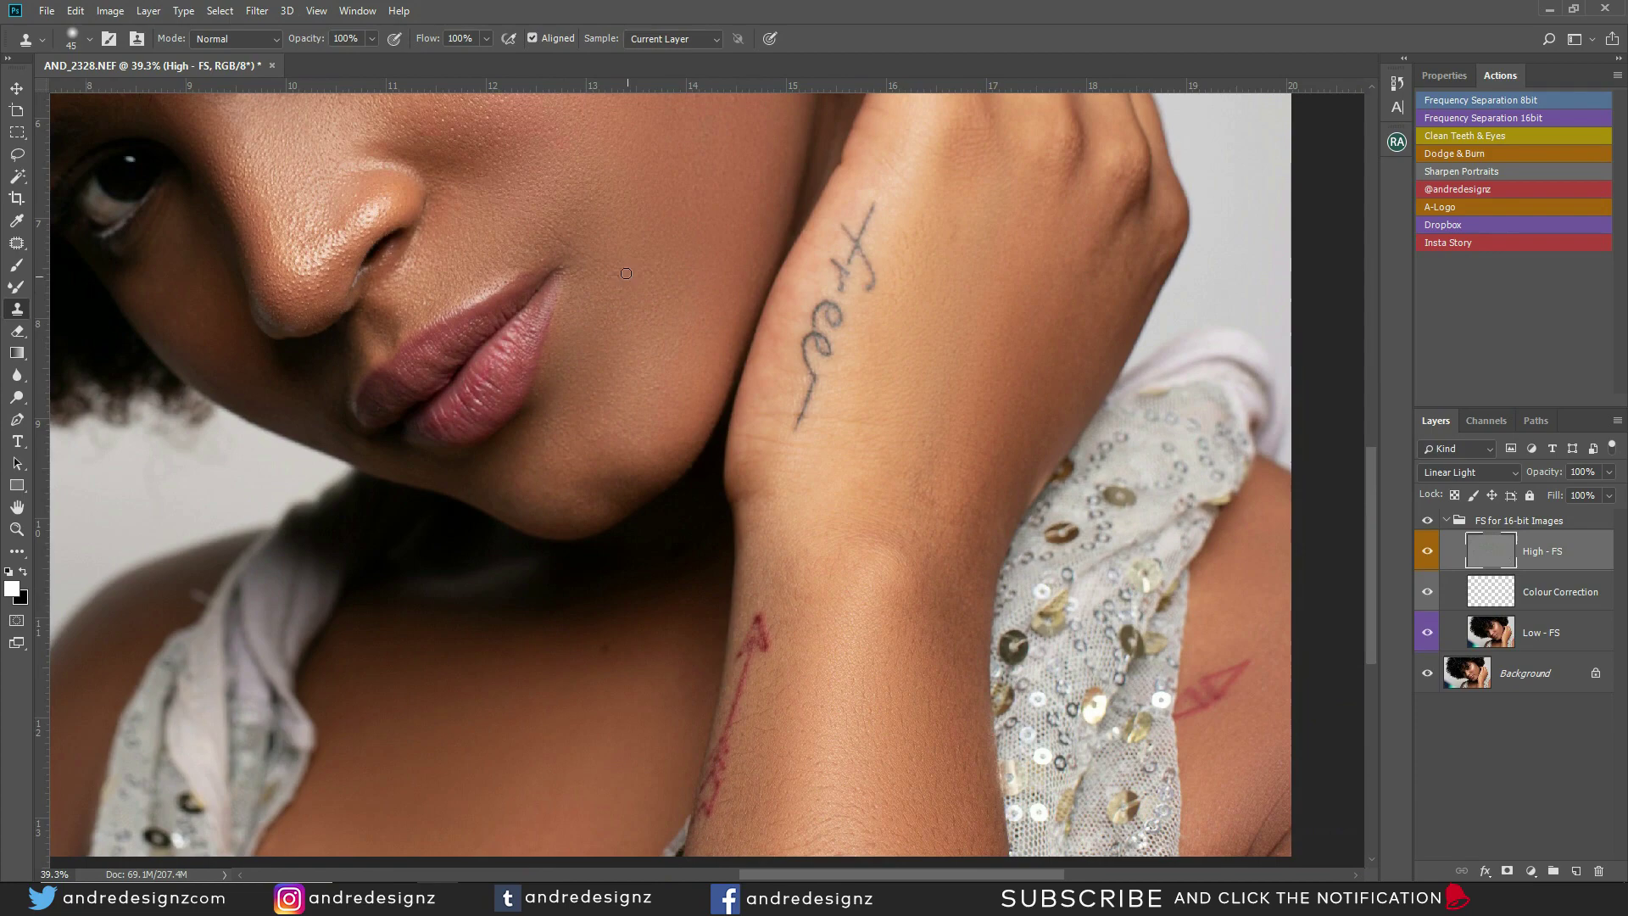
click(575, 250)
Step: Examine the face, chest and hand up close for remaining skin blemishes
drag(654, 211, 618, 491)
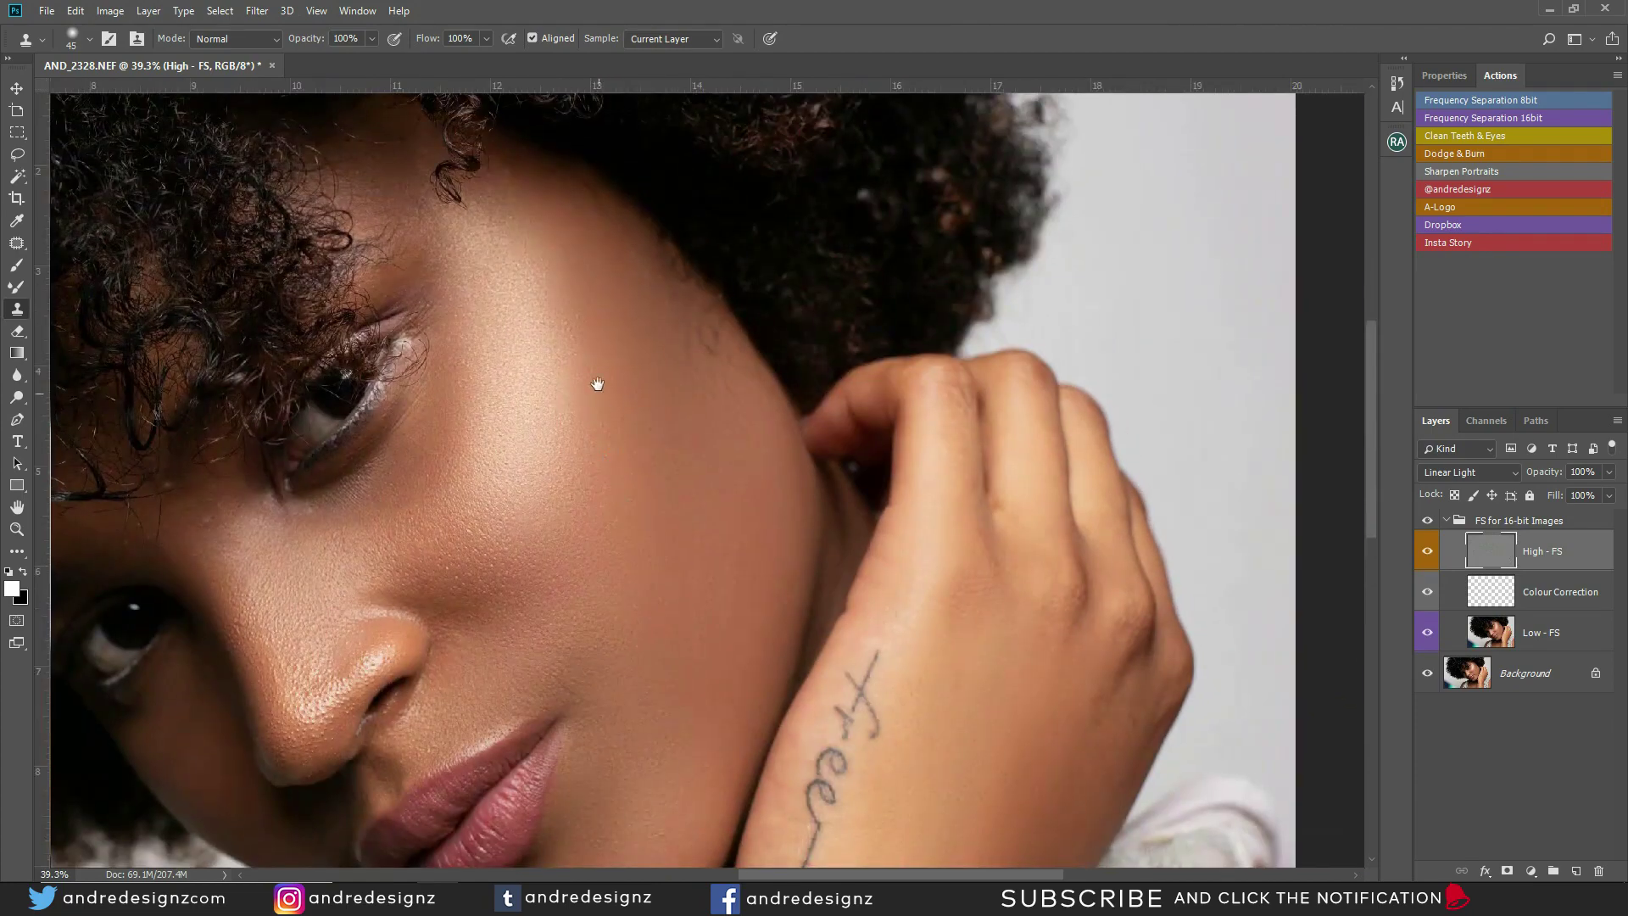
drag(609, 326, 628, 352)
drag(617, 542, 607, 313)
drag(605, 509, 606, 284)
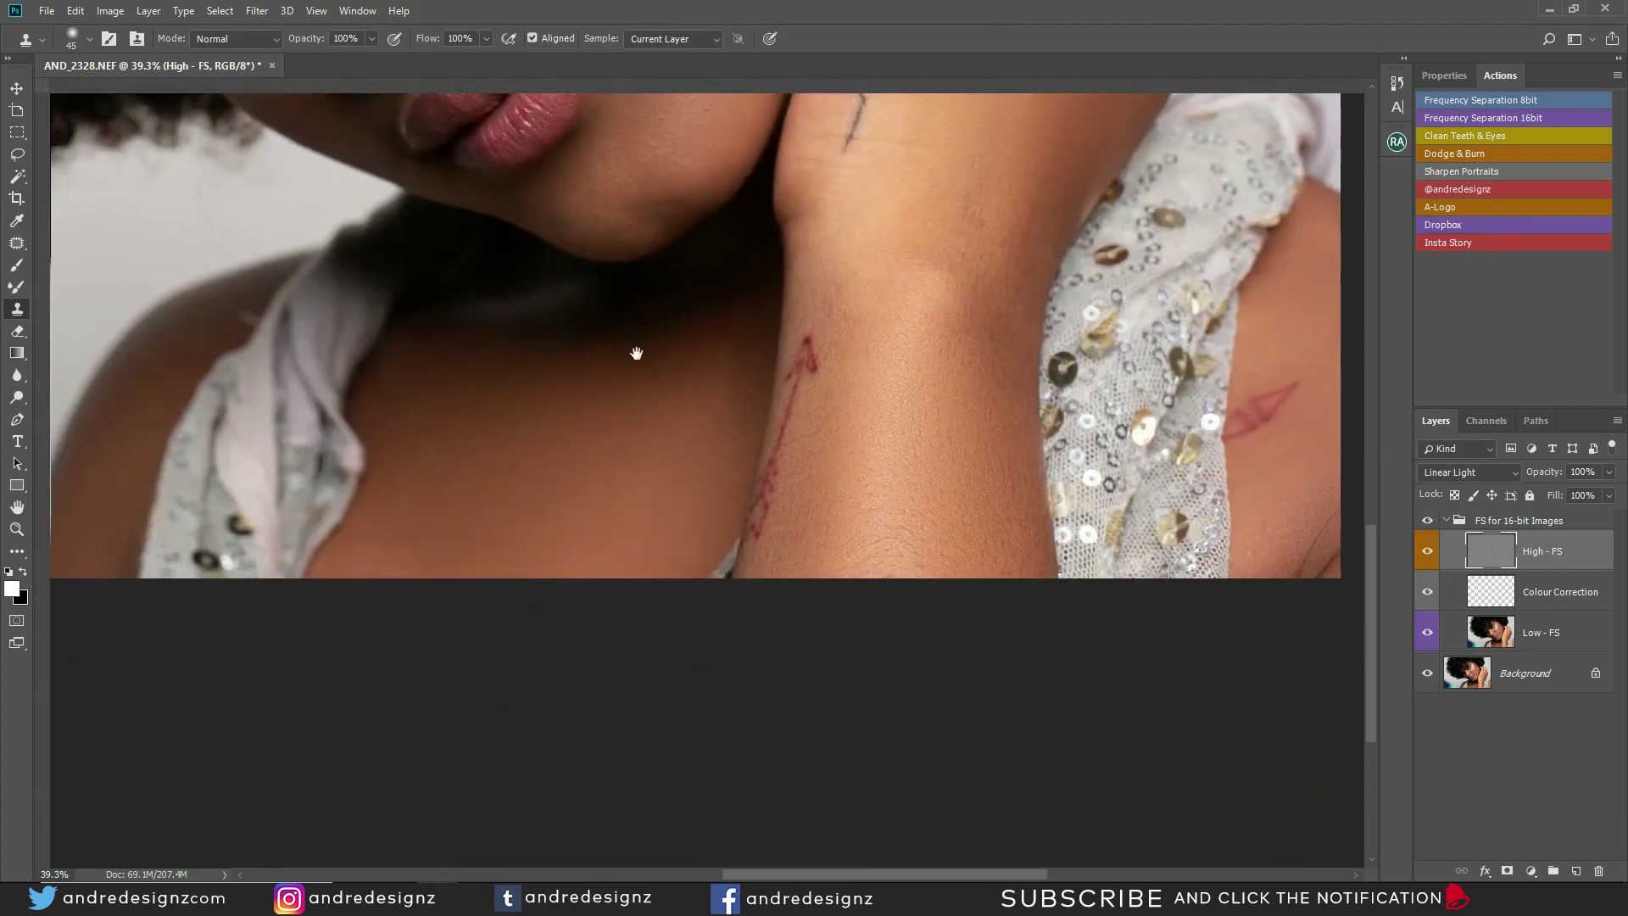
drag(636, 353, 680, 381)
key(ctrl+r)
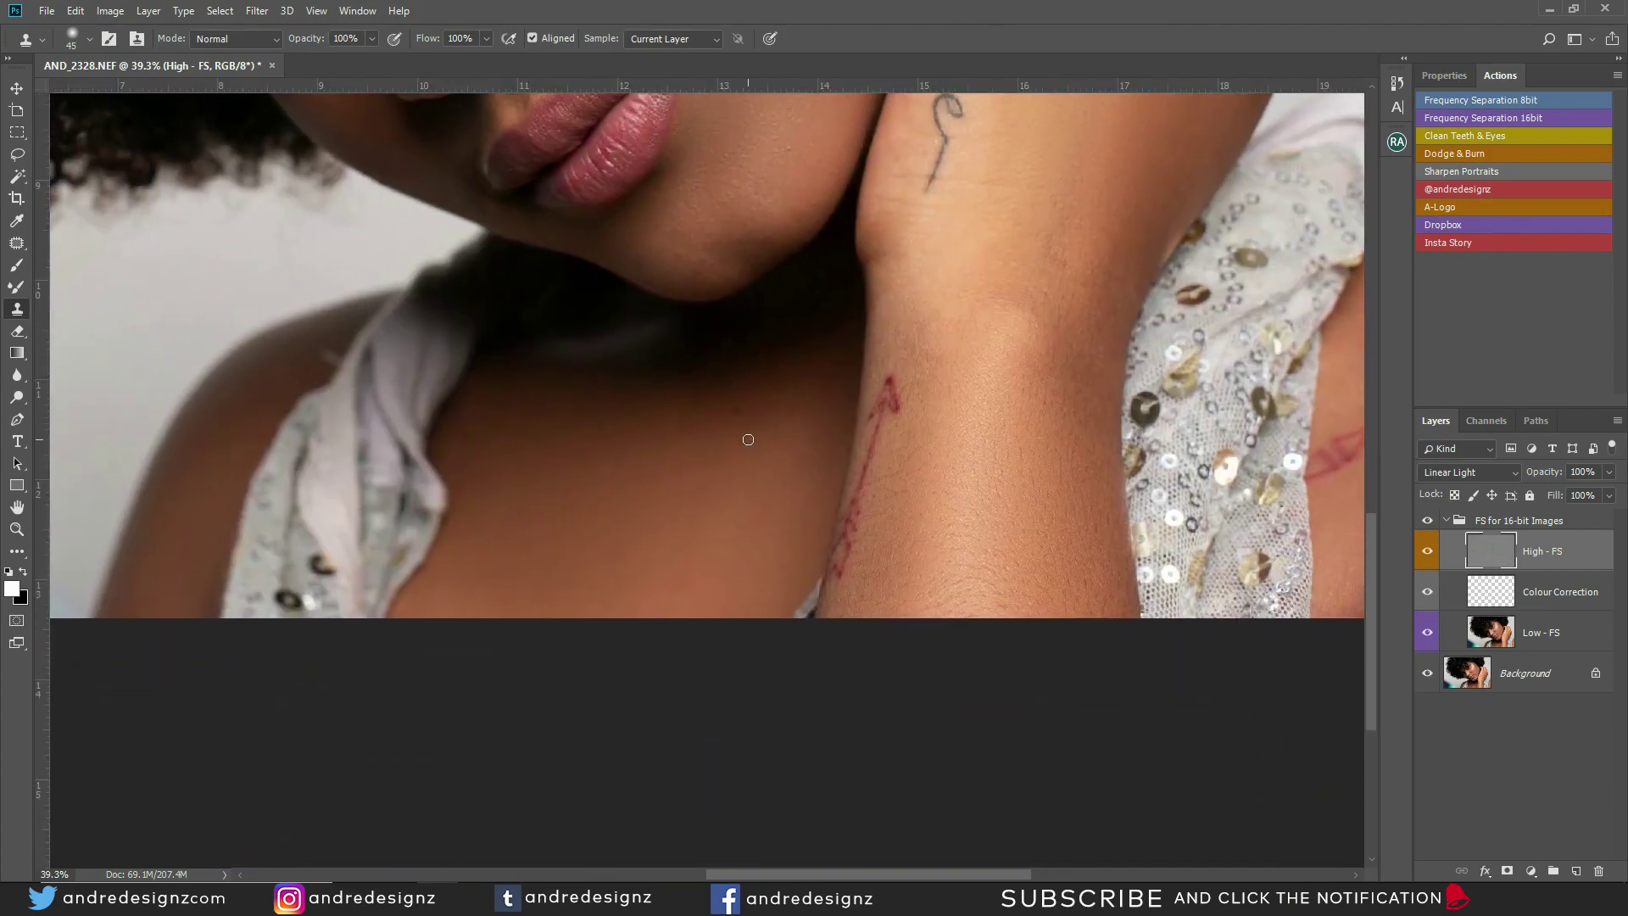
mouse_move(1040, 223)
mouse_down()
mouse_move(993, 372)
mouse_move(981, 520)
mouse_up()
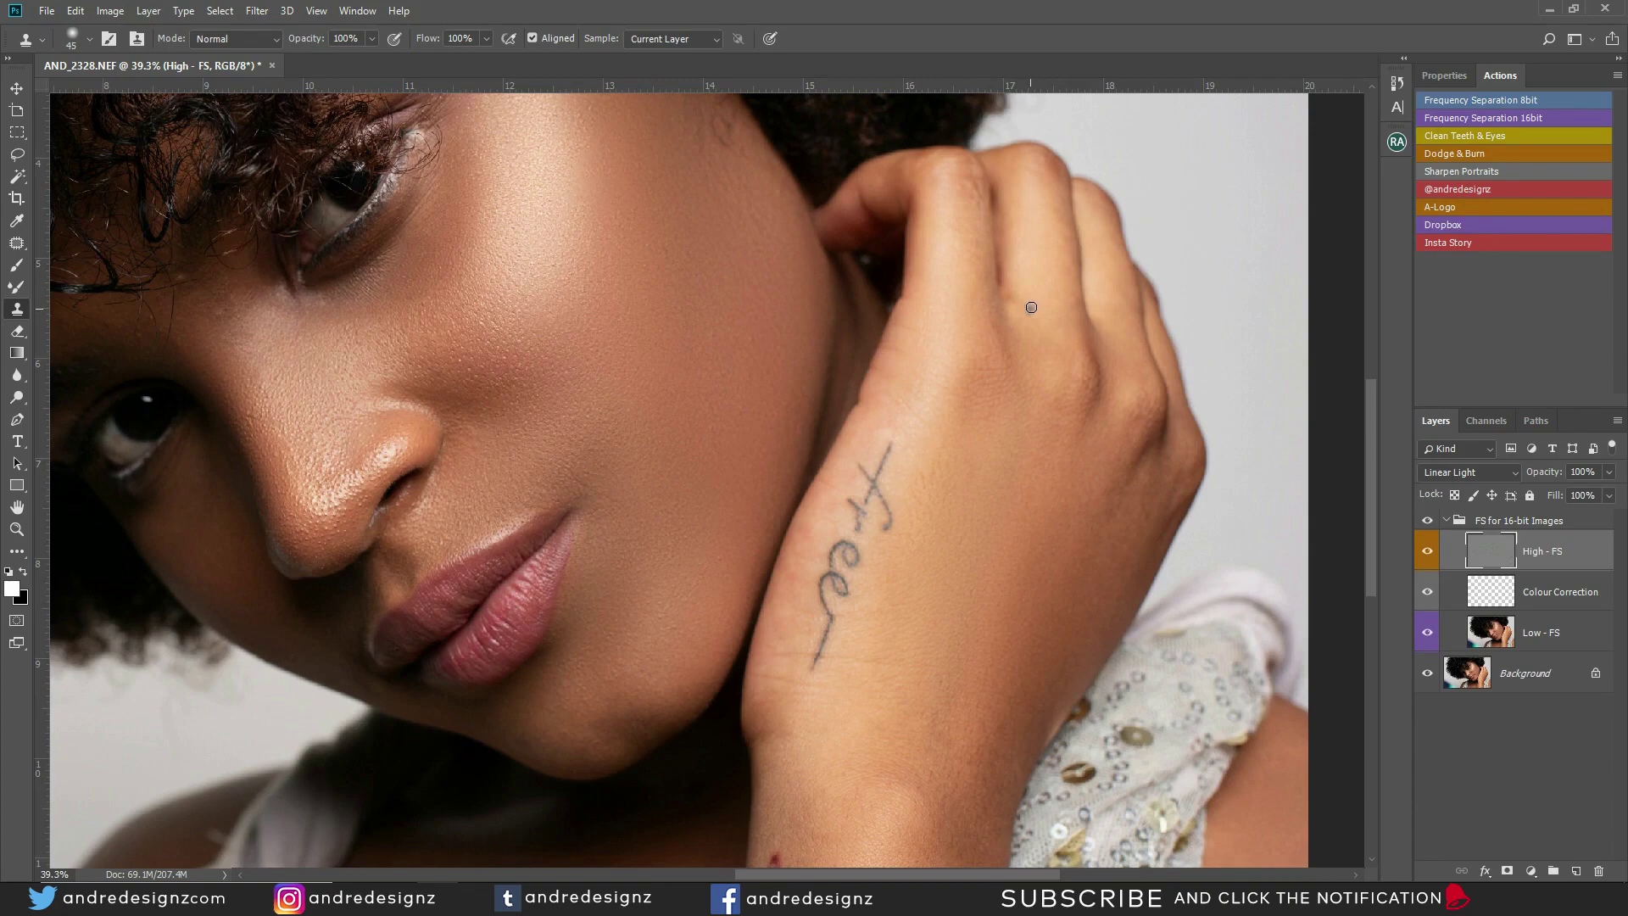
drag(624, 298, 755, 510)
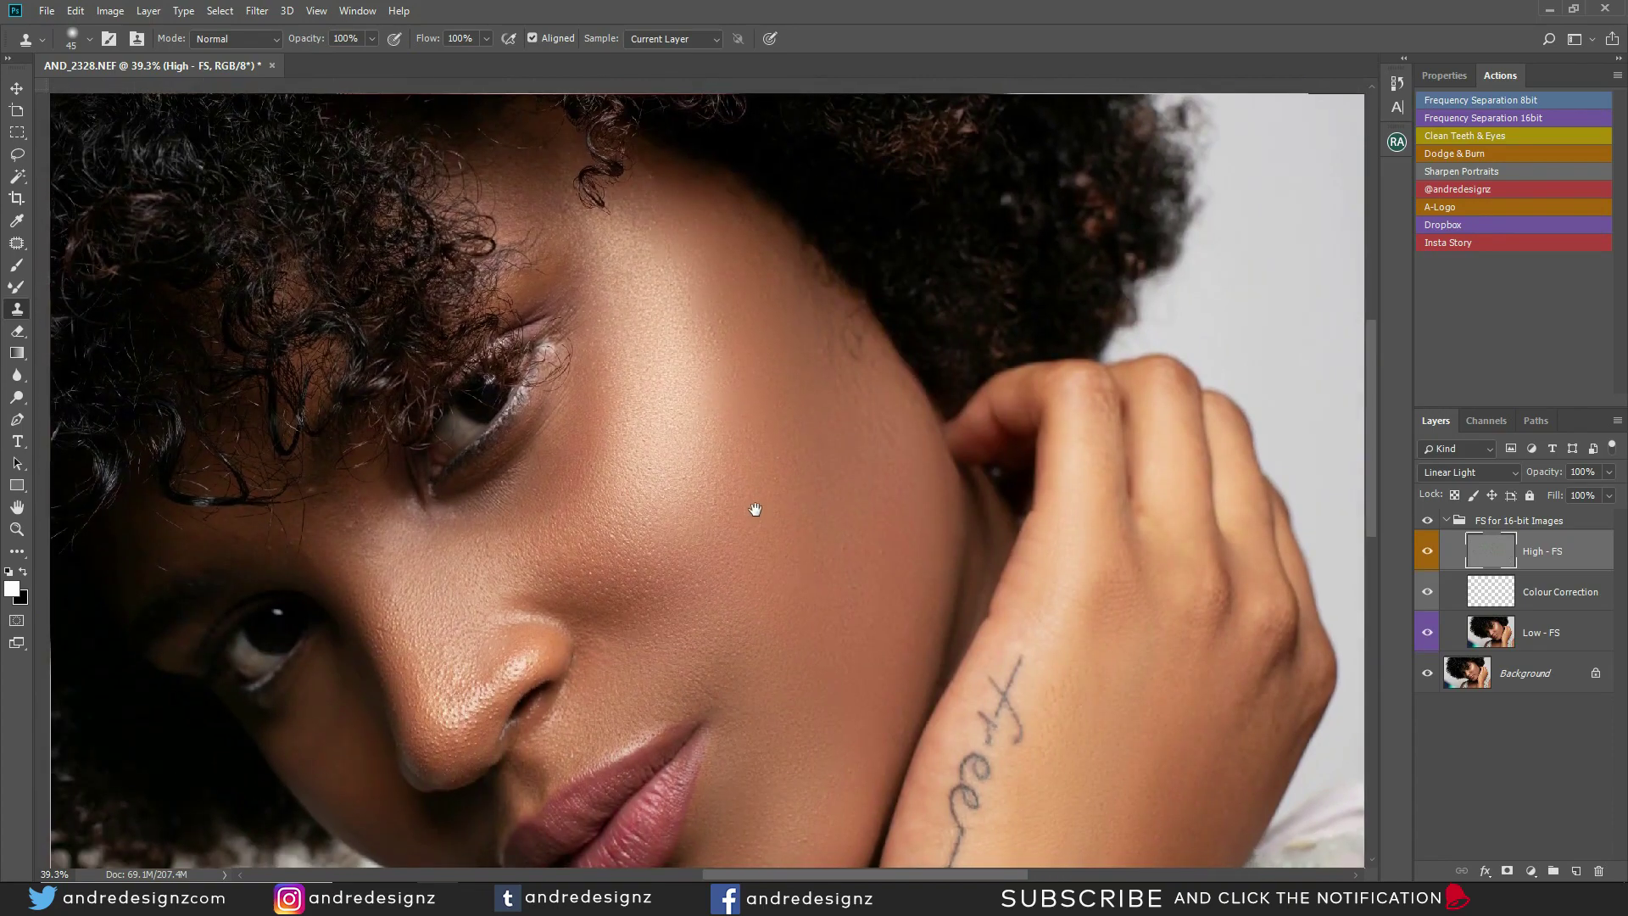
Step: Clone clean skin texture over the area between the eyes beside the bridge of the nose
alt+click(364, 493)
drag(353, 518, 353, 538)
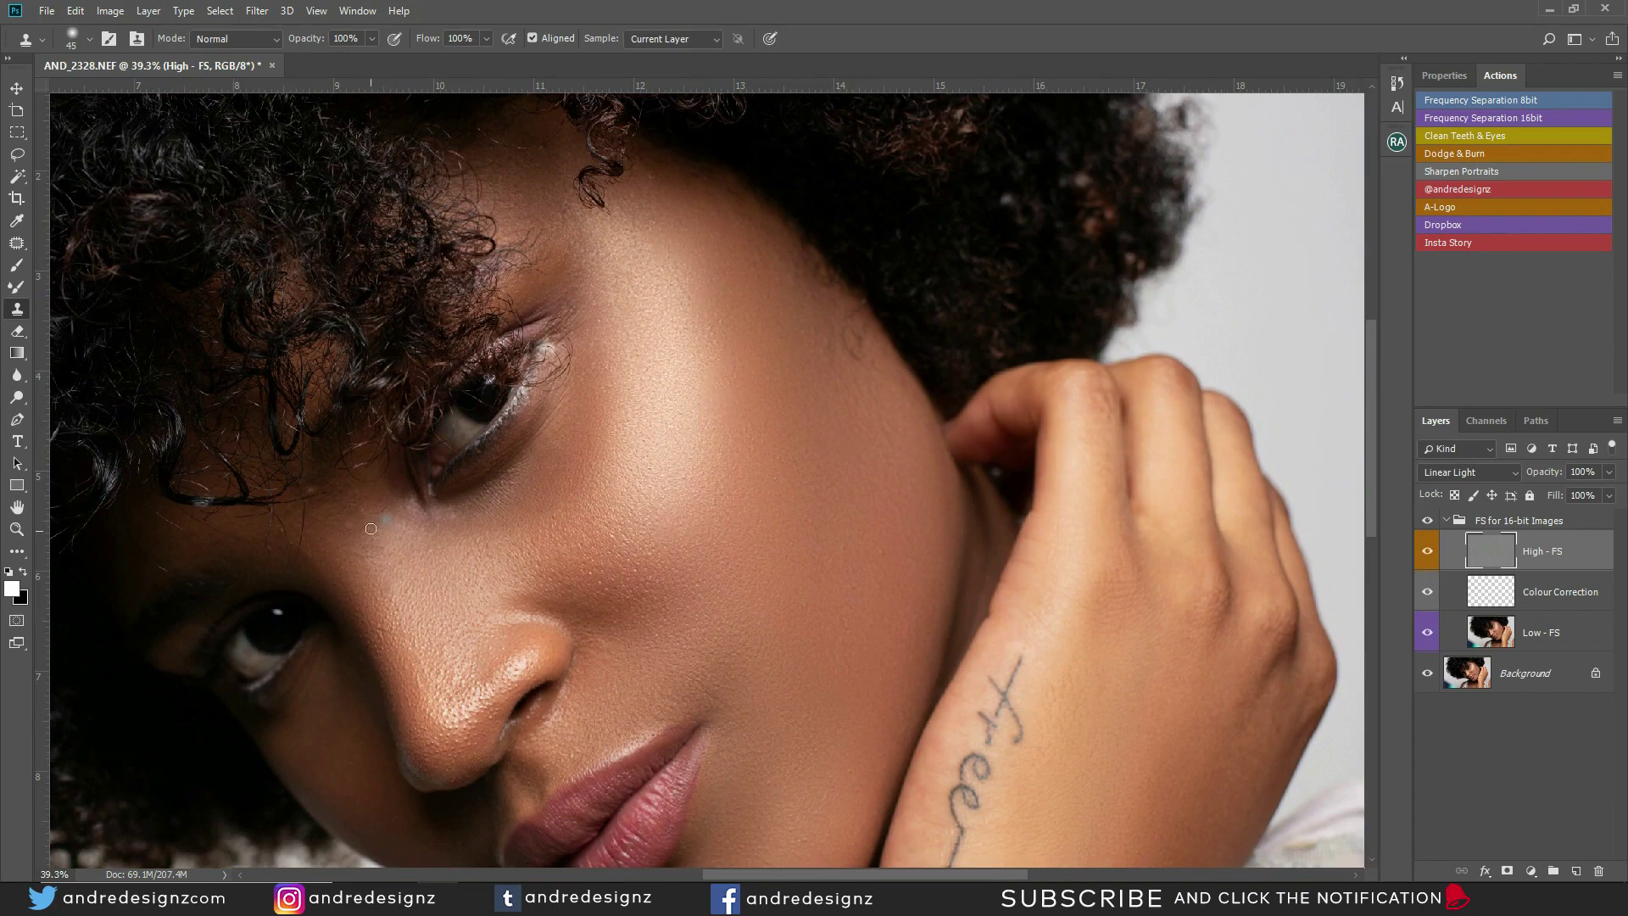
Step: Compare the whole portrait with and without the FS for 16-bit Images group
scroll(283, 320, down, 4)
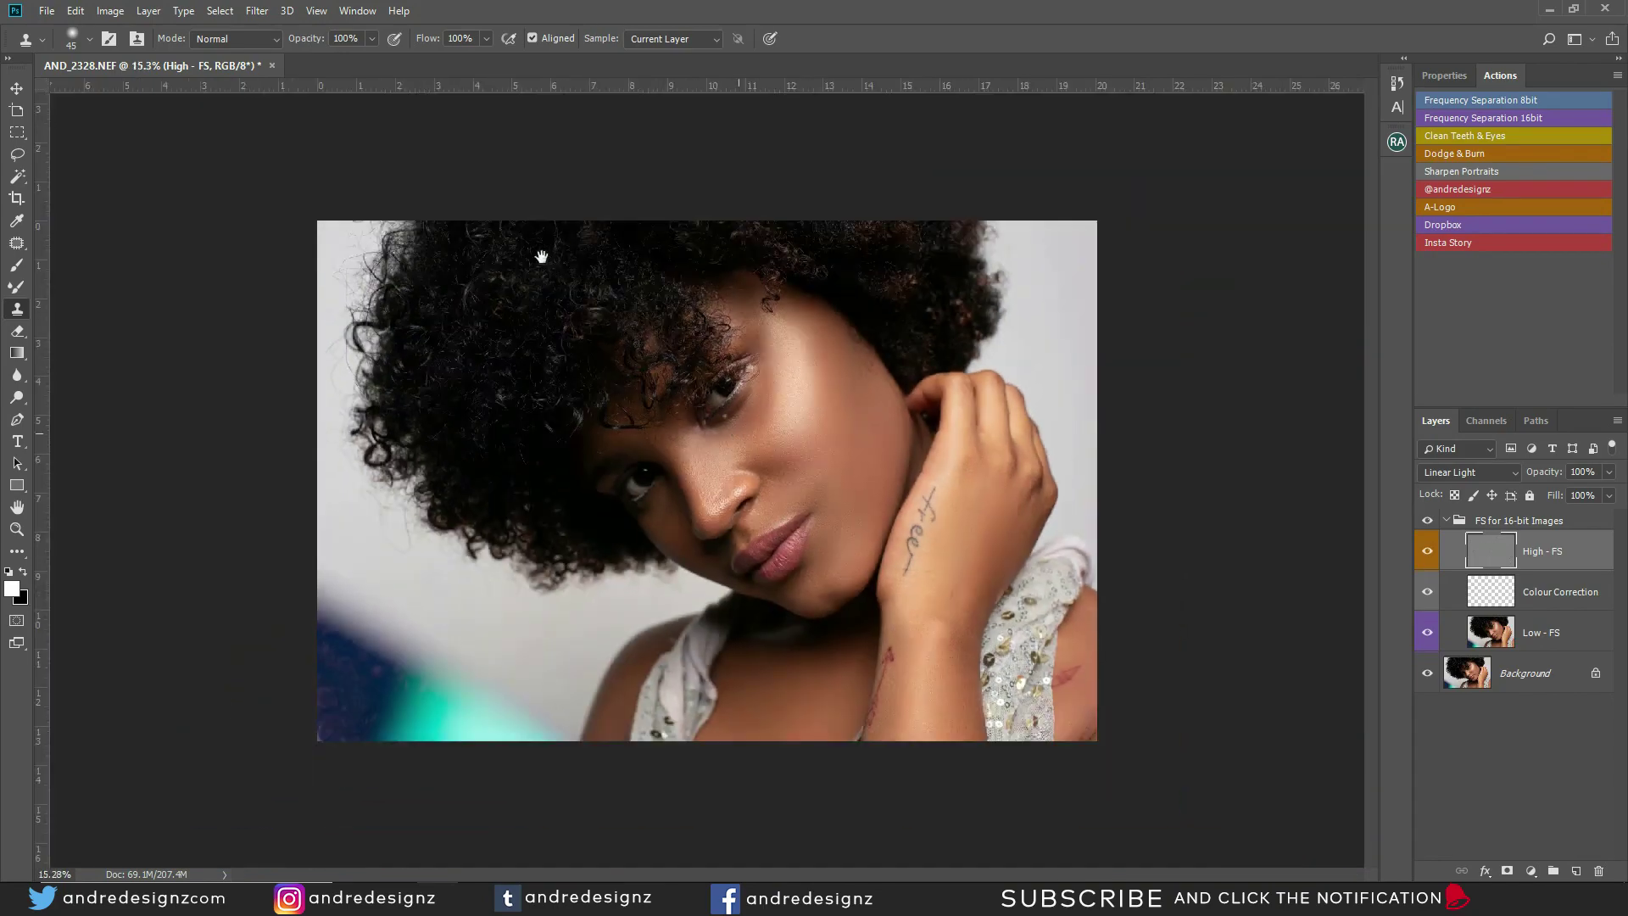
scroll(541, 254, up, 4)
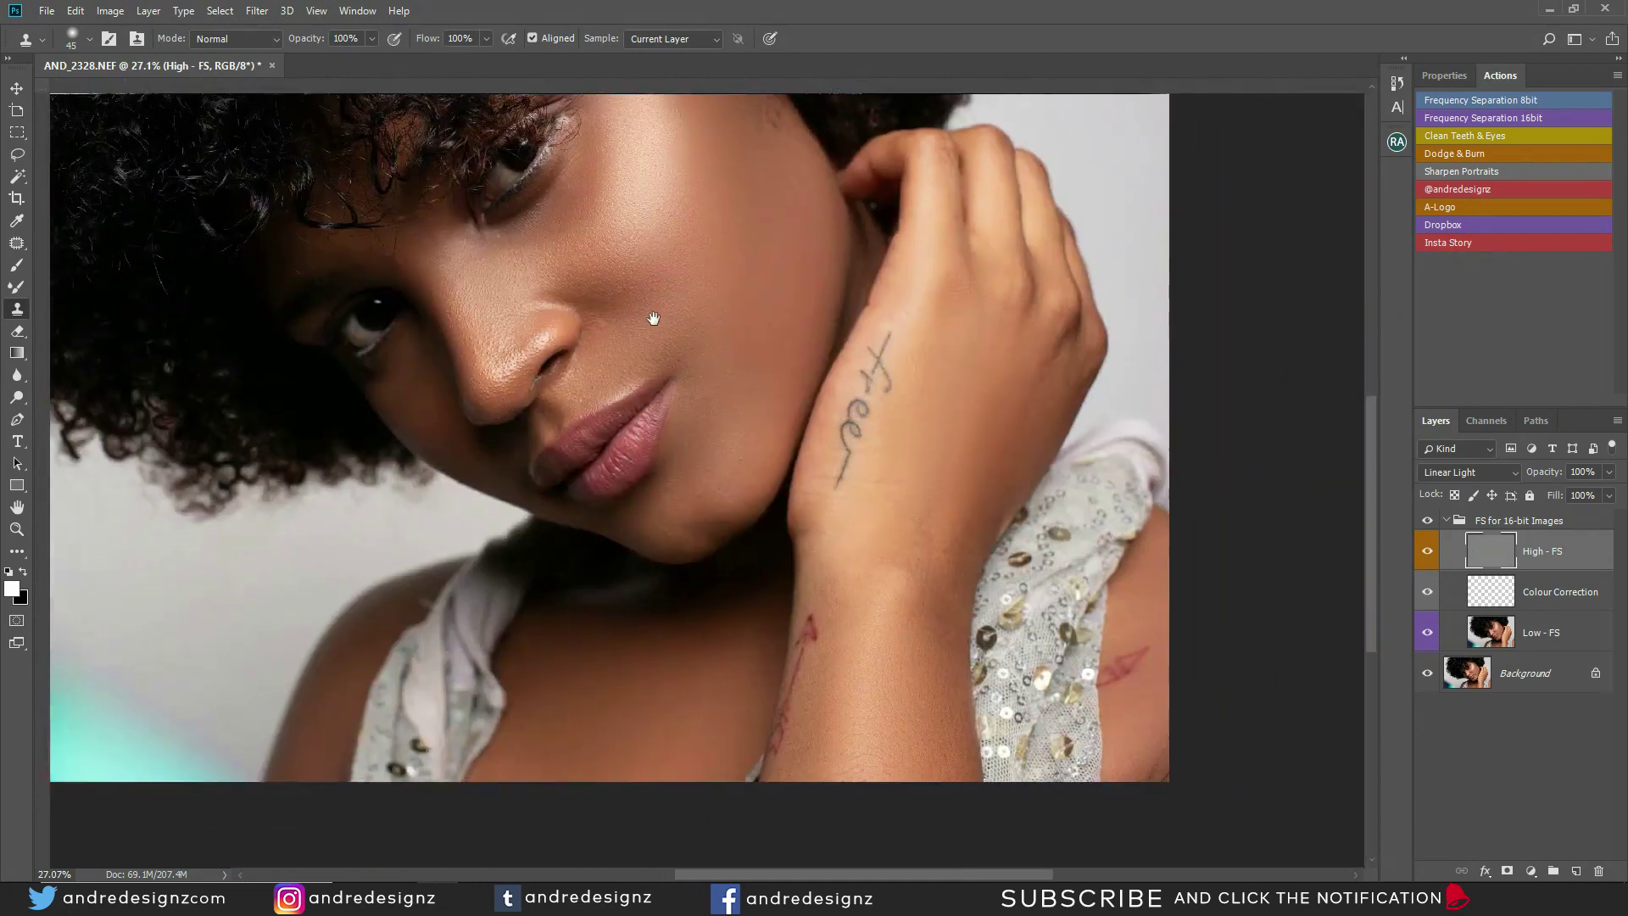
drag(653, 319, 618, 374)
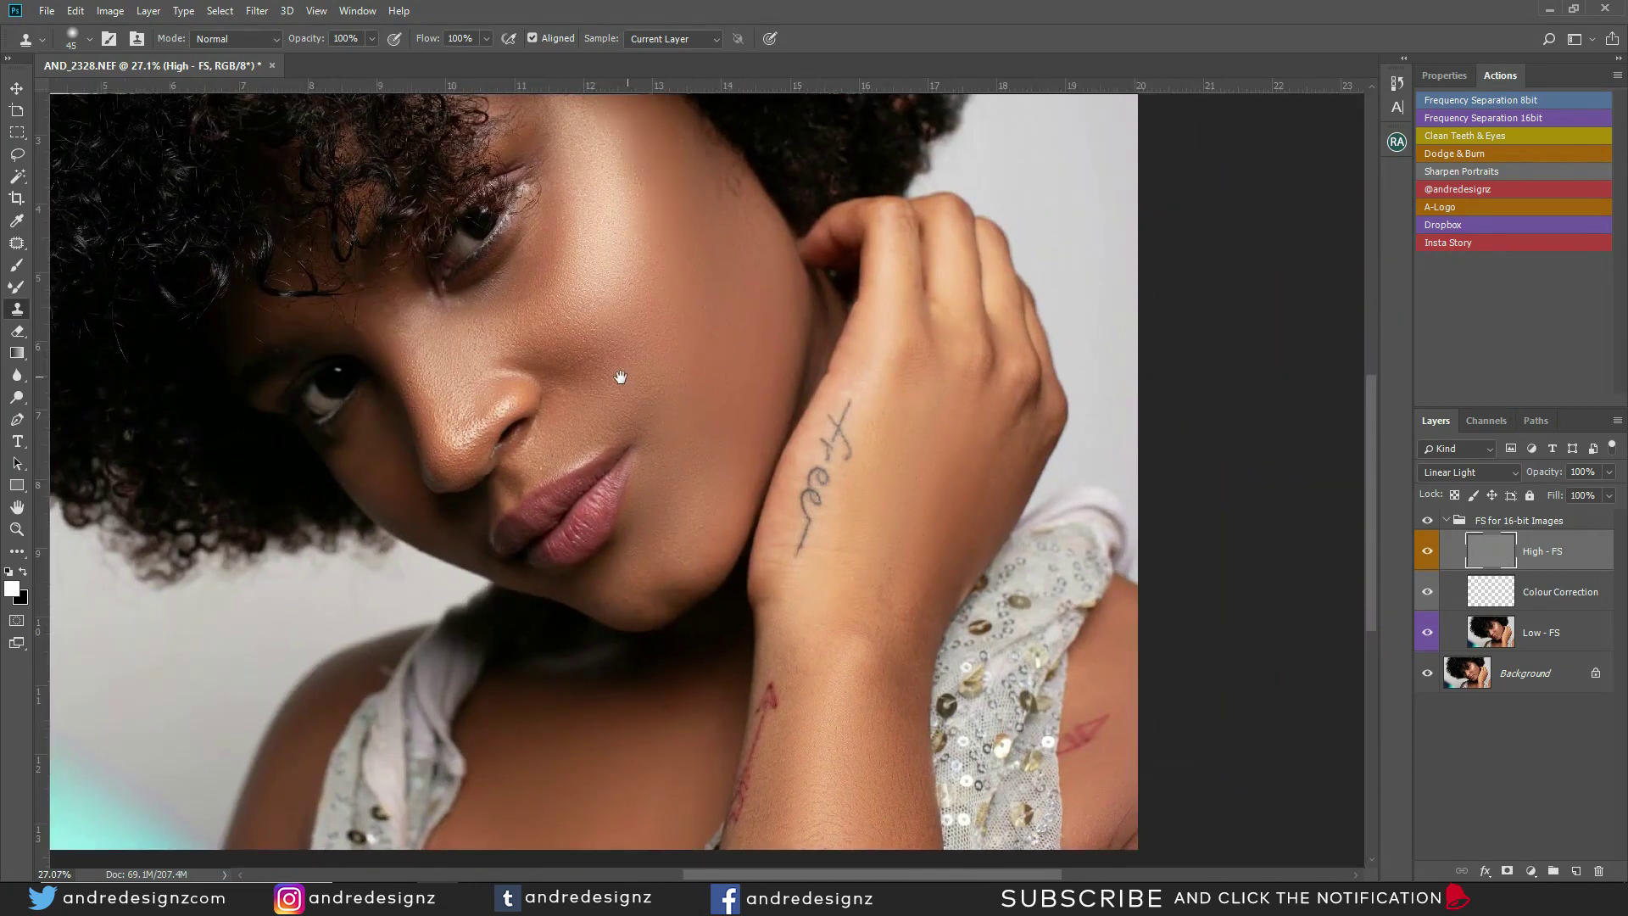
scroll(763, 459, down, 1)
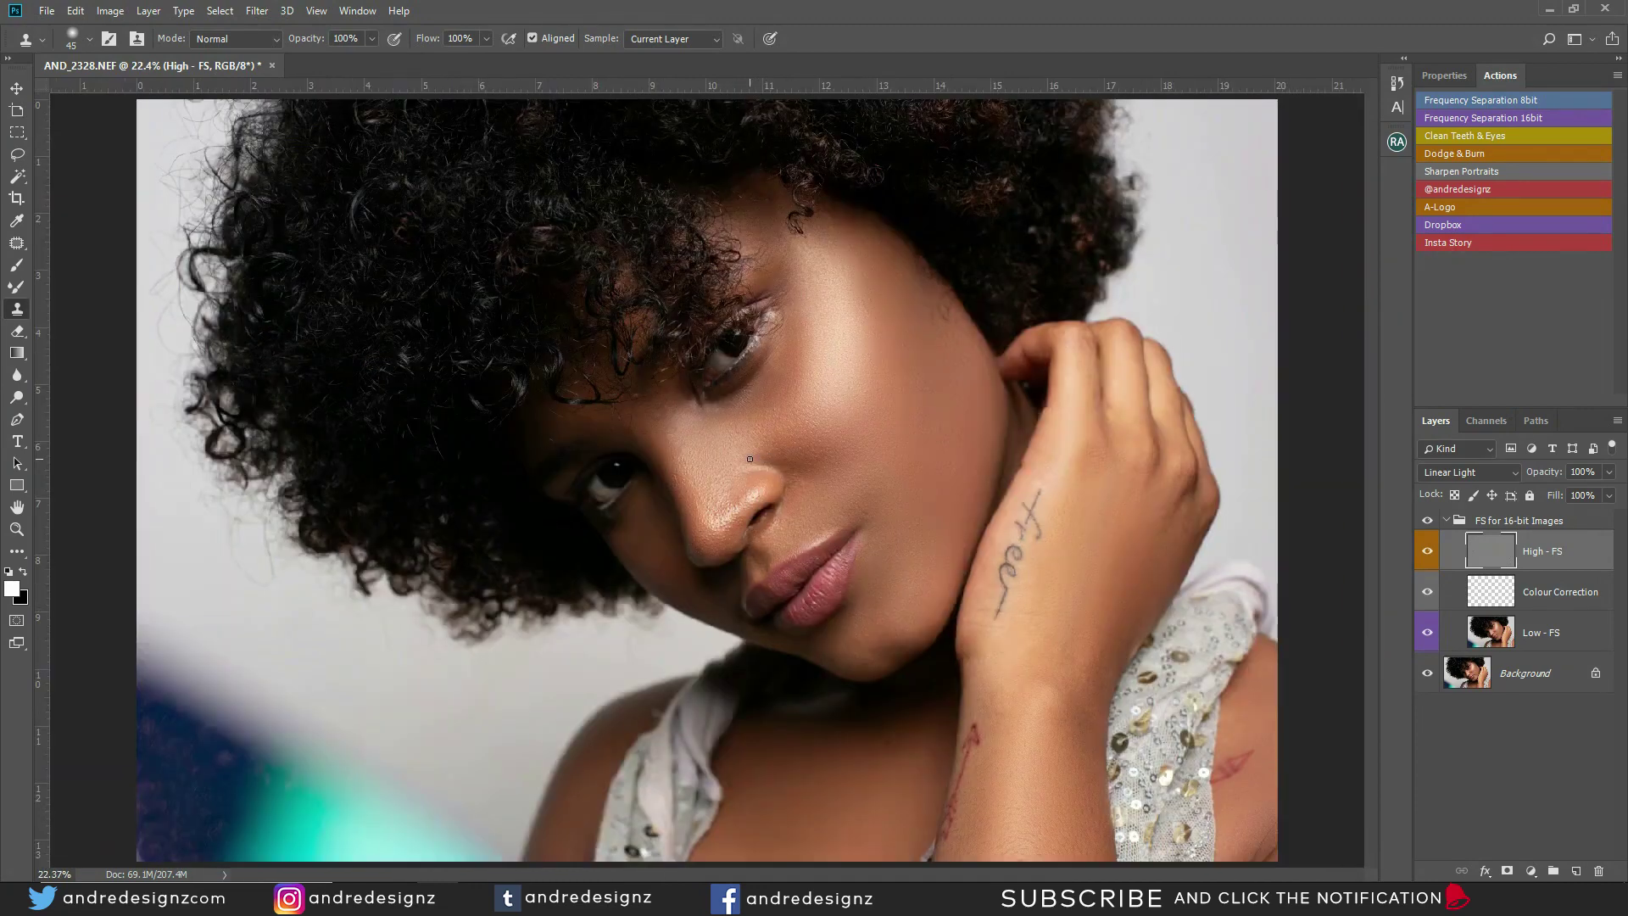
scroll(1082, 439, down, 1)
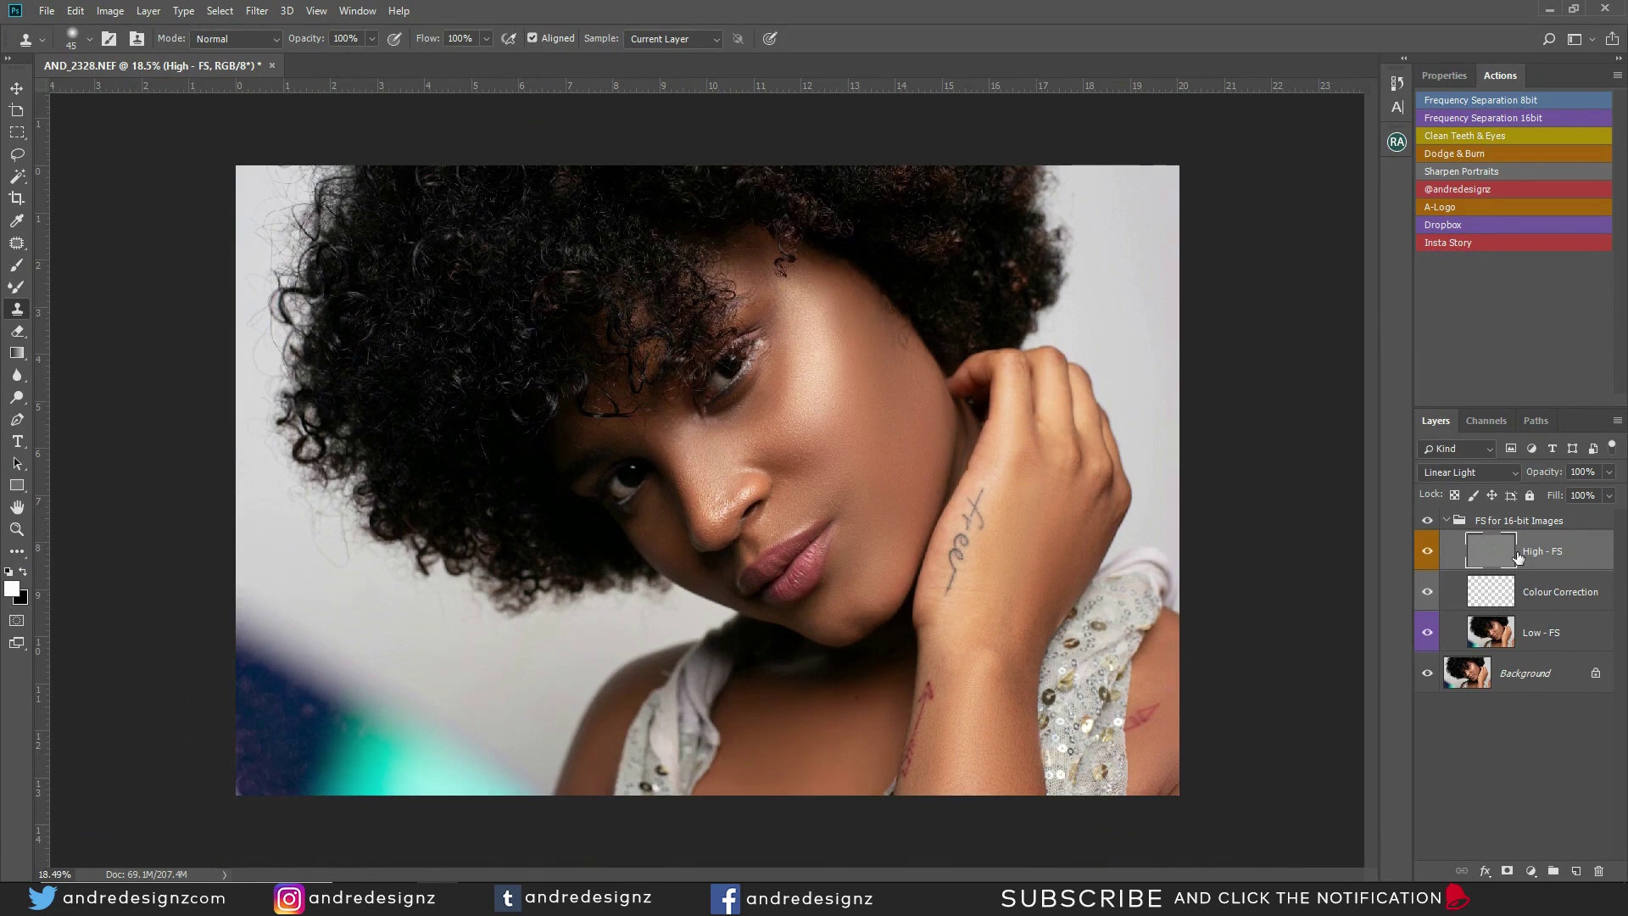
click(1428, 520)
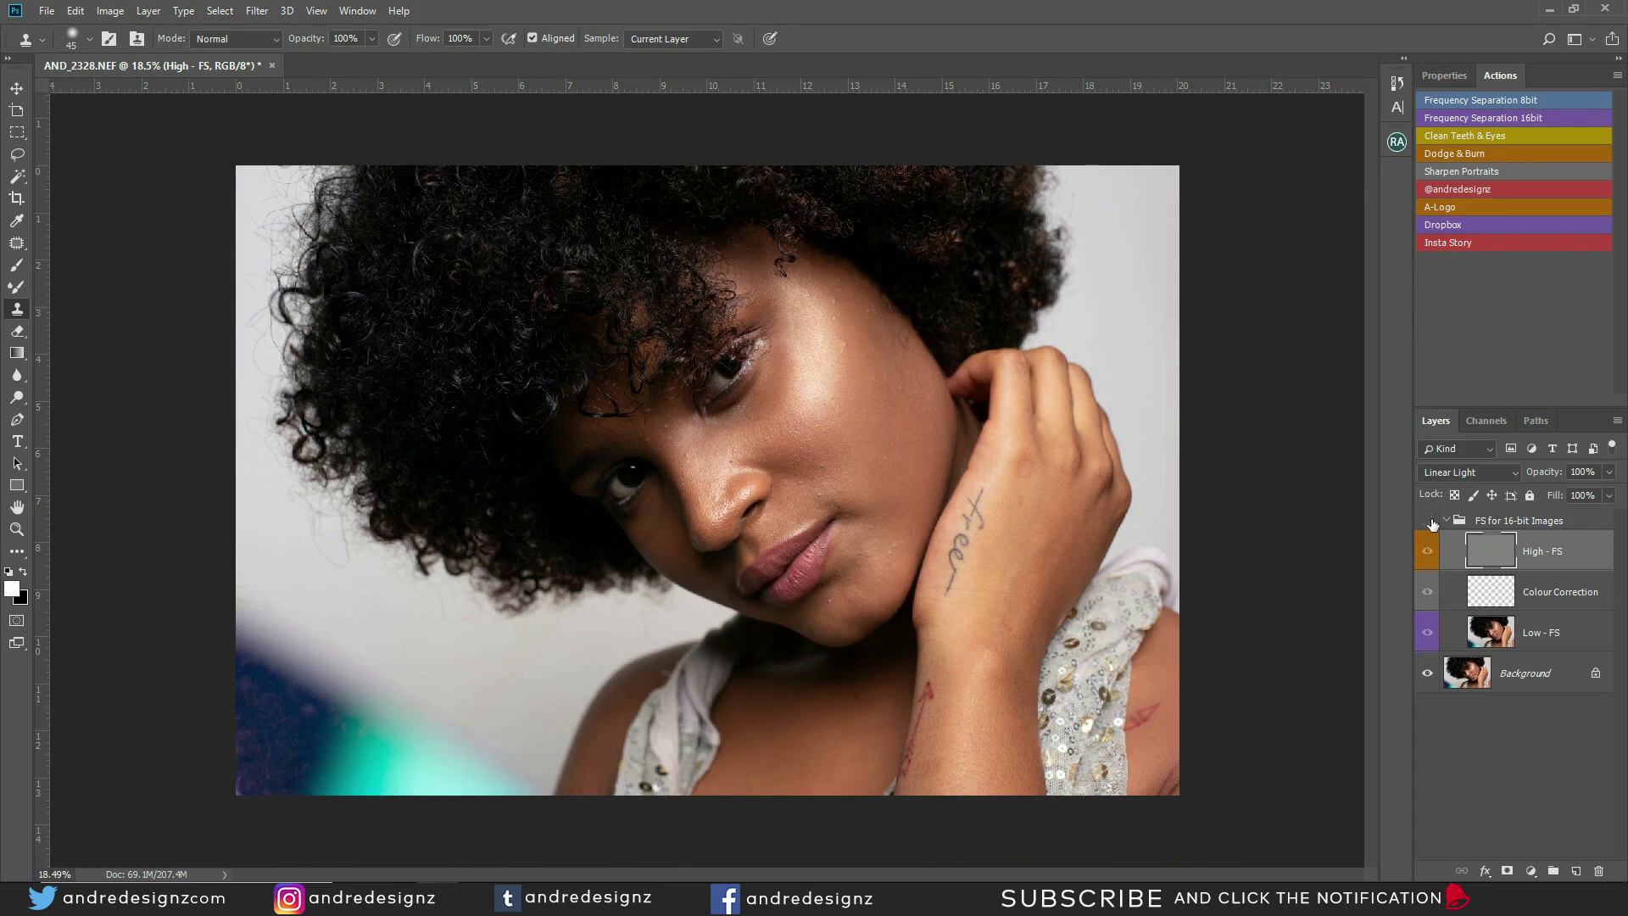
click(1429, 521)
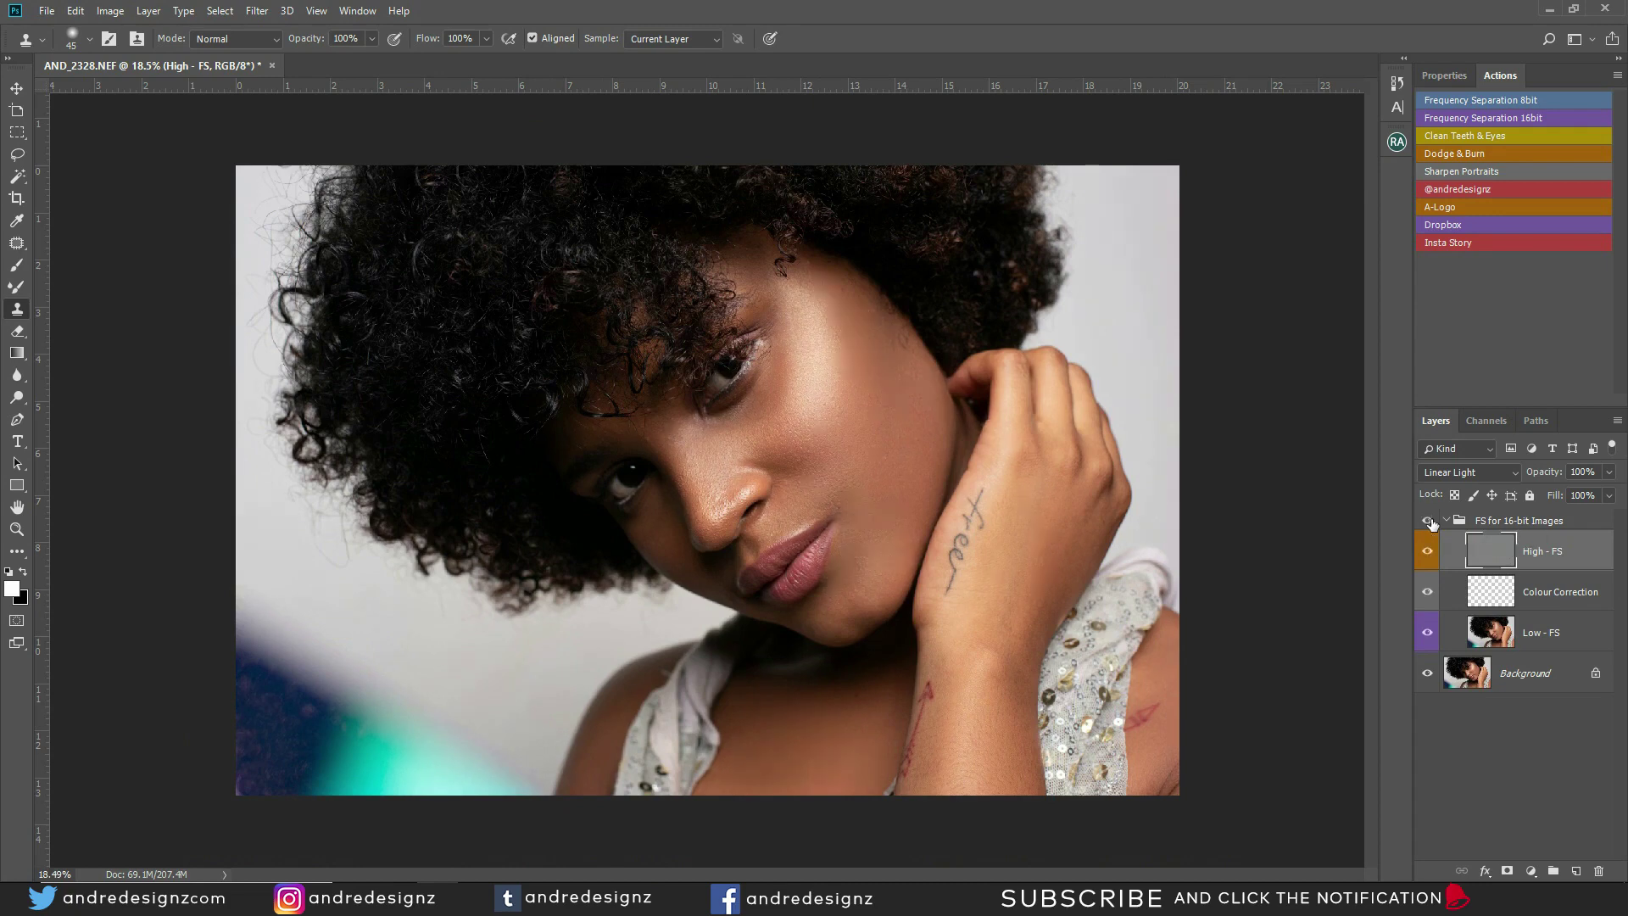
click(1428, 521)
click(1428, 521)
Step: Reduce the Clone Stamp brush to 20 px and sample clean skin around the stray hairs above the darker eye
scroll(694, 458, up, 5)
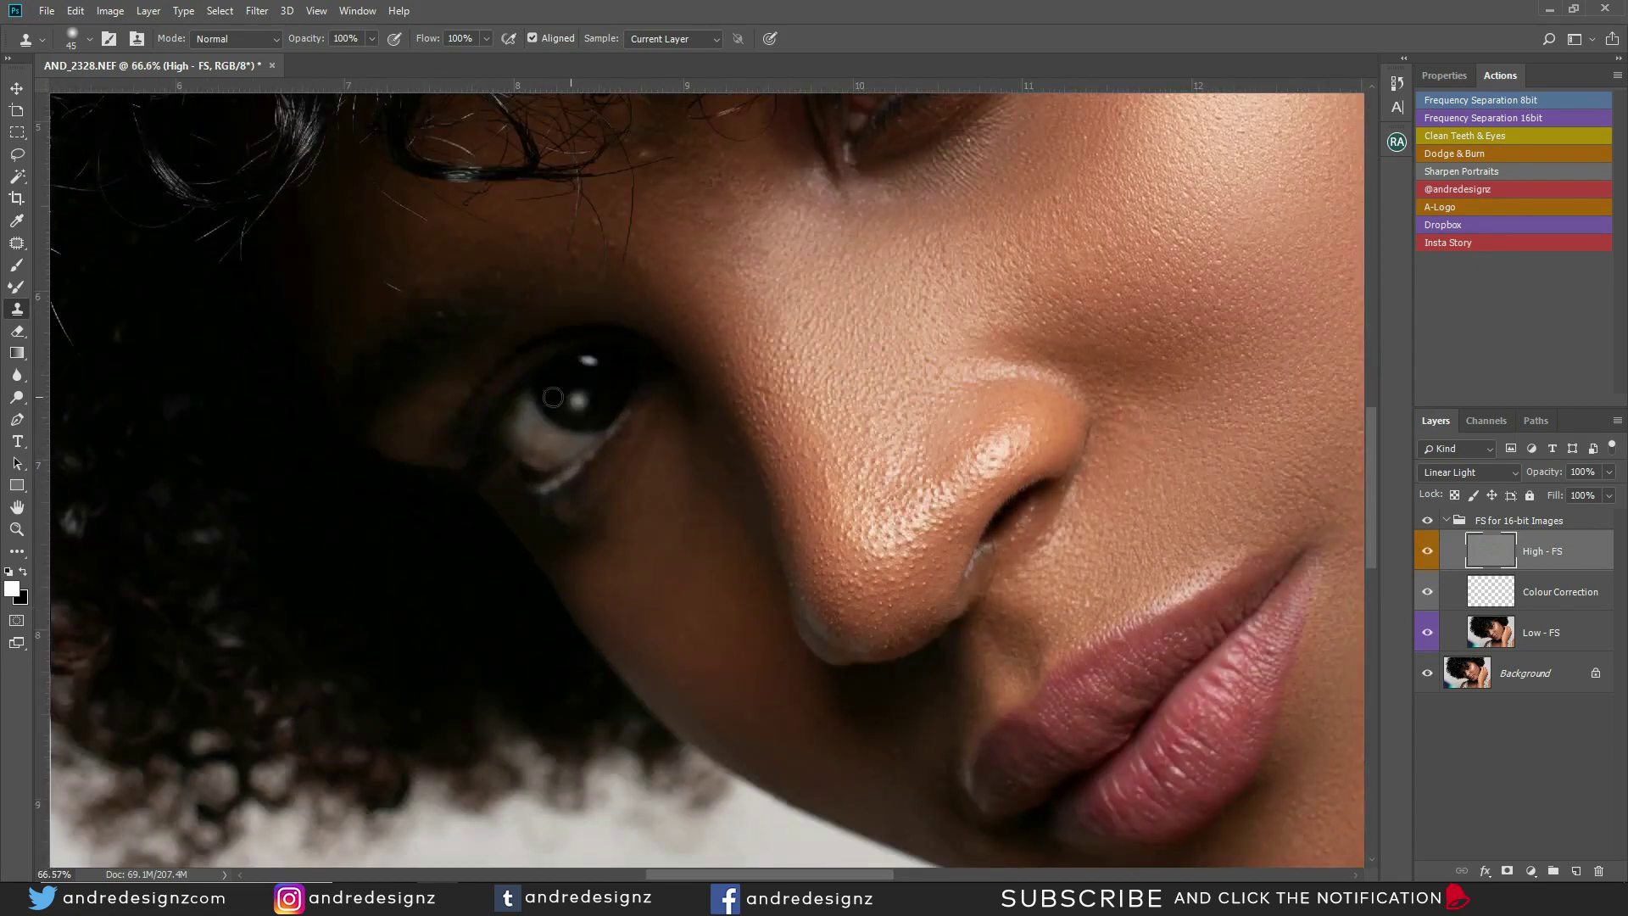
scroll(653, 234, up, 3)
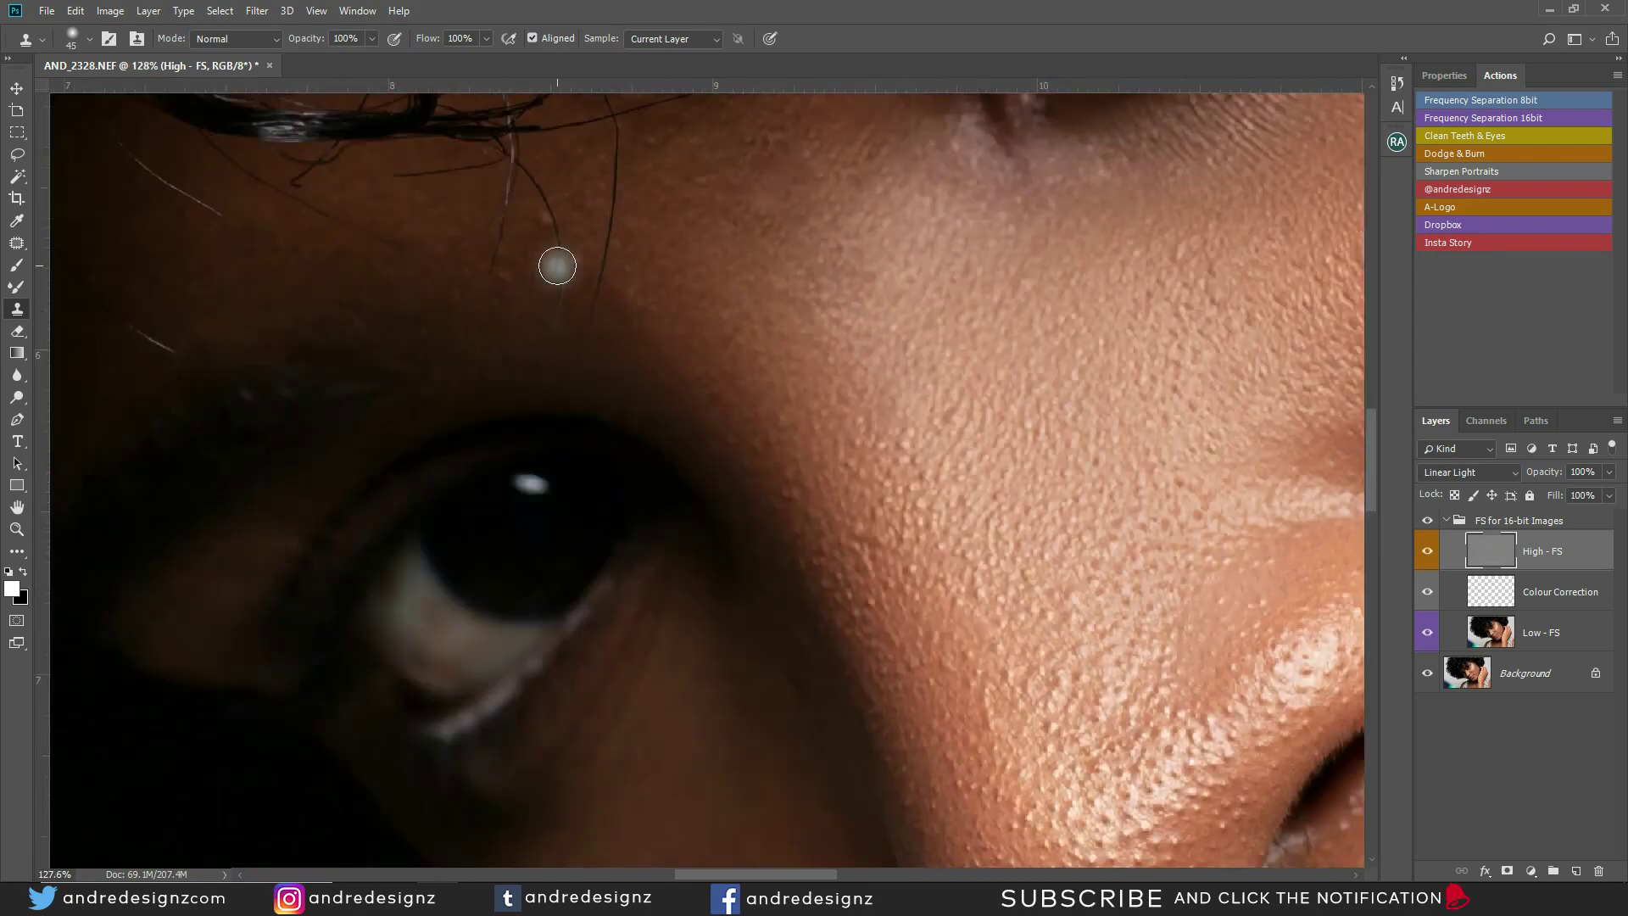
key(bracketleft)
key(bracketleft)
key(bracketleft)
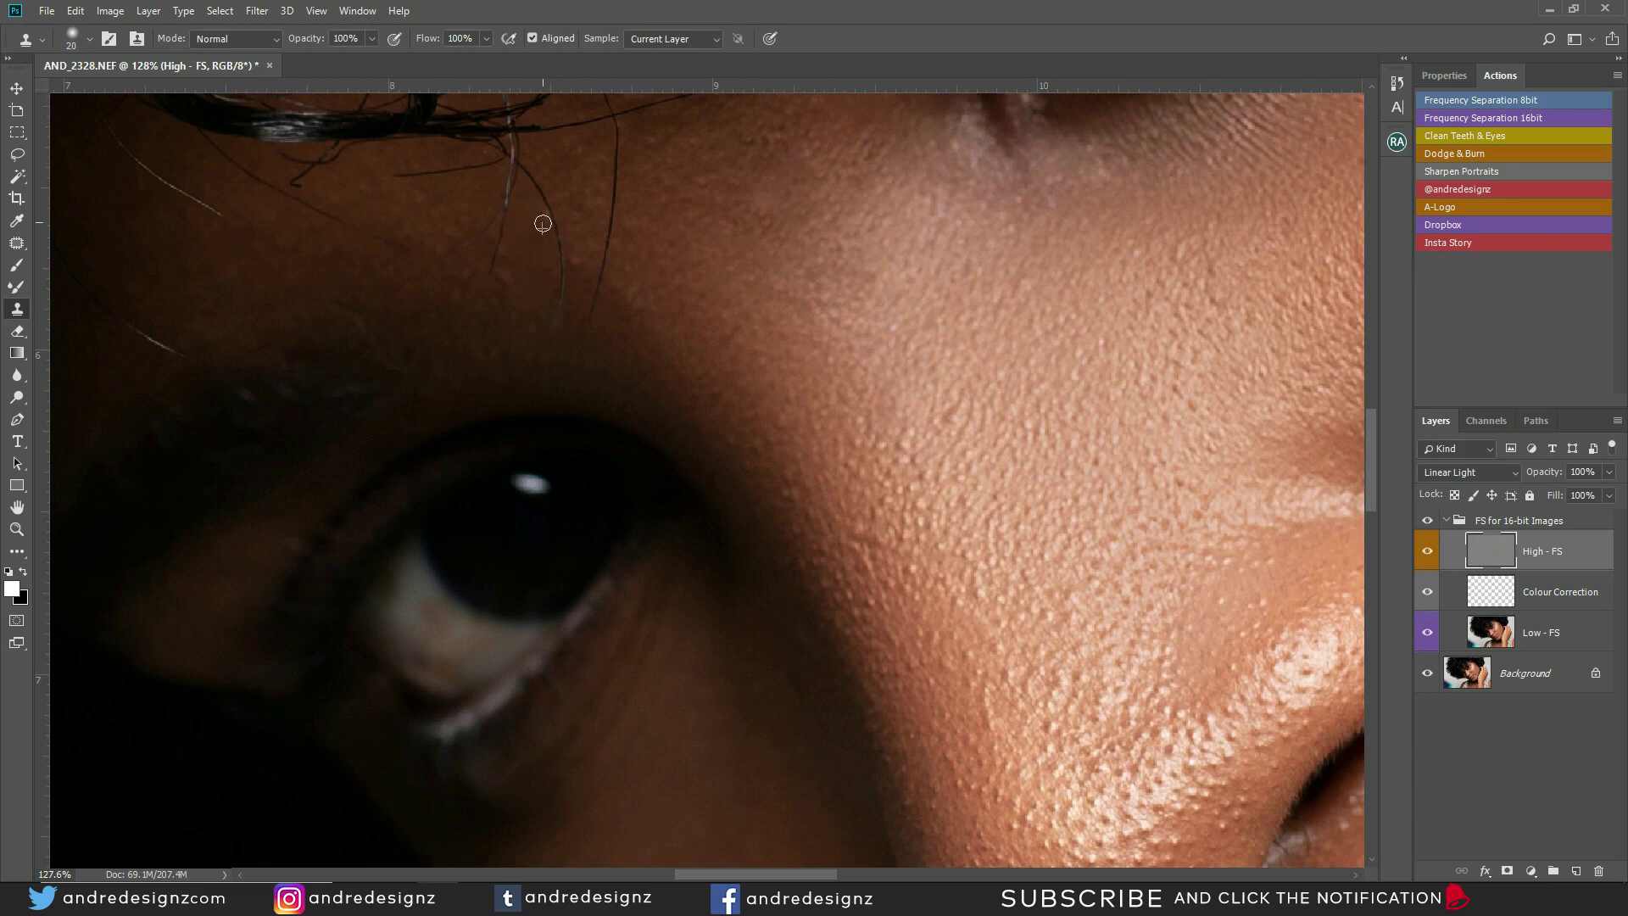
alt+click(535, 231)
alt+click(649, 235)
Step: Clone nearby texture over the small dark mark at the outer corner of the more brightly lit eye
mouse_move(797, 185)
mouse_down()
mouse_move(538, 327)
mouse_move(512, 418)
mouse_up()
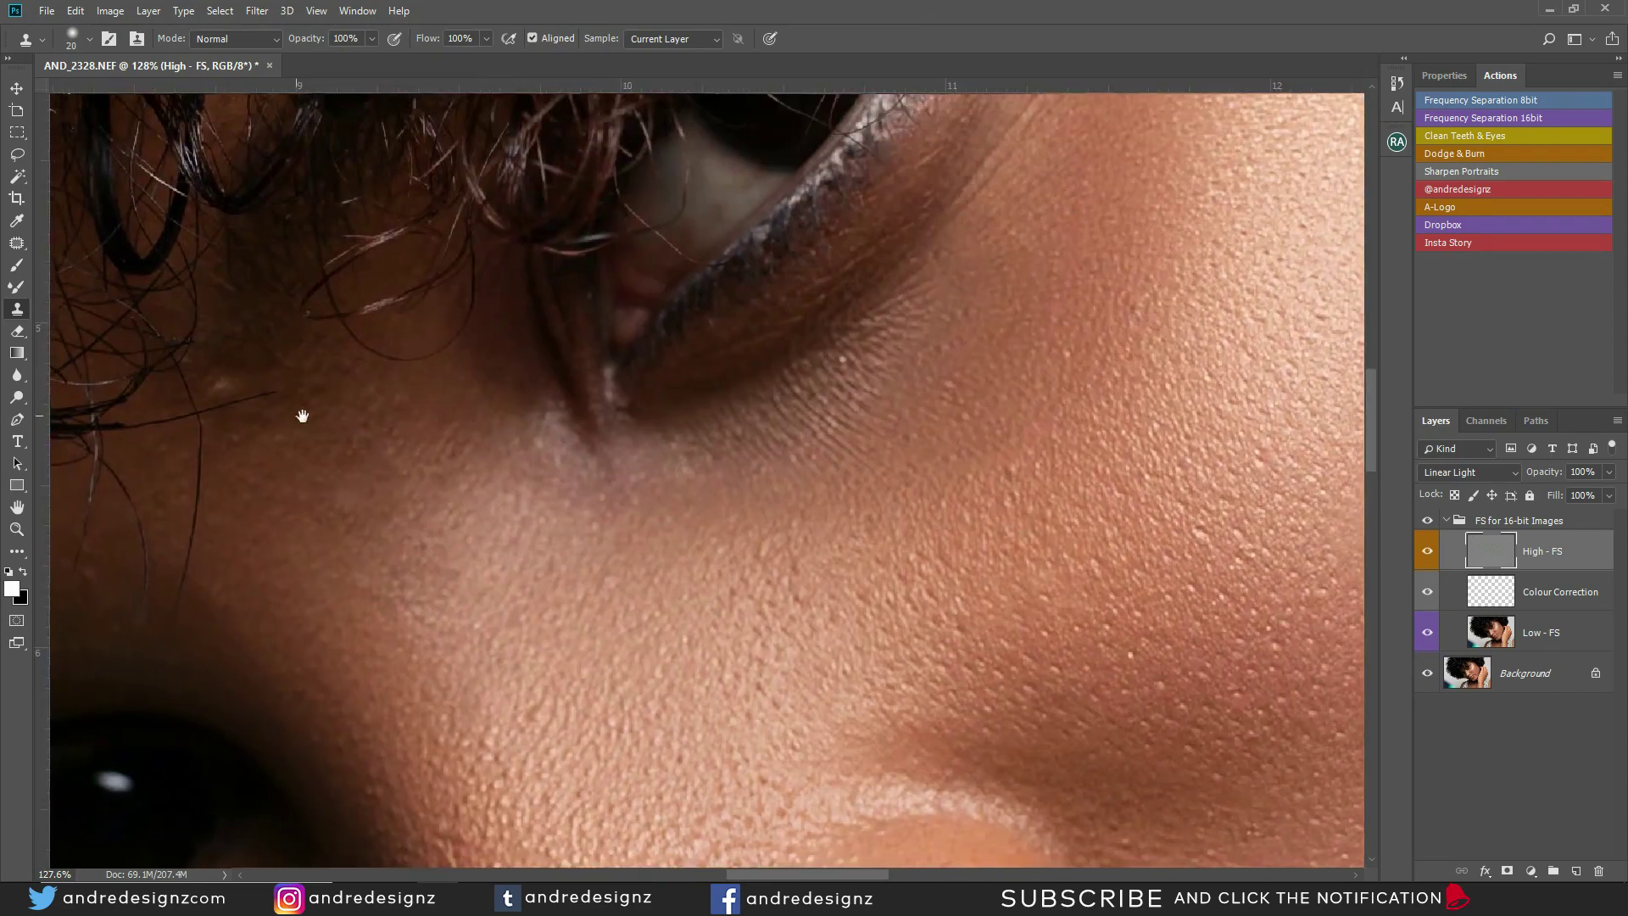
drag(302, 415, 468, 429)
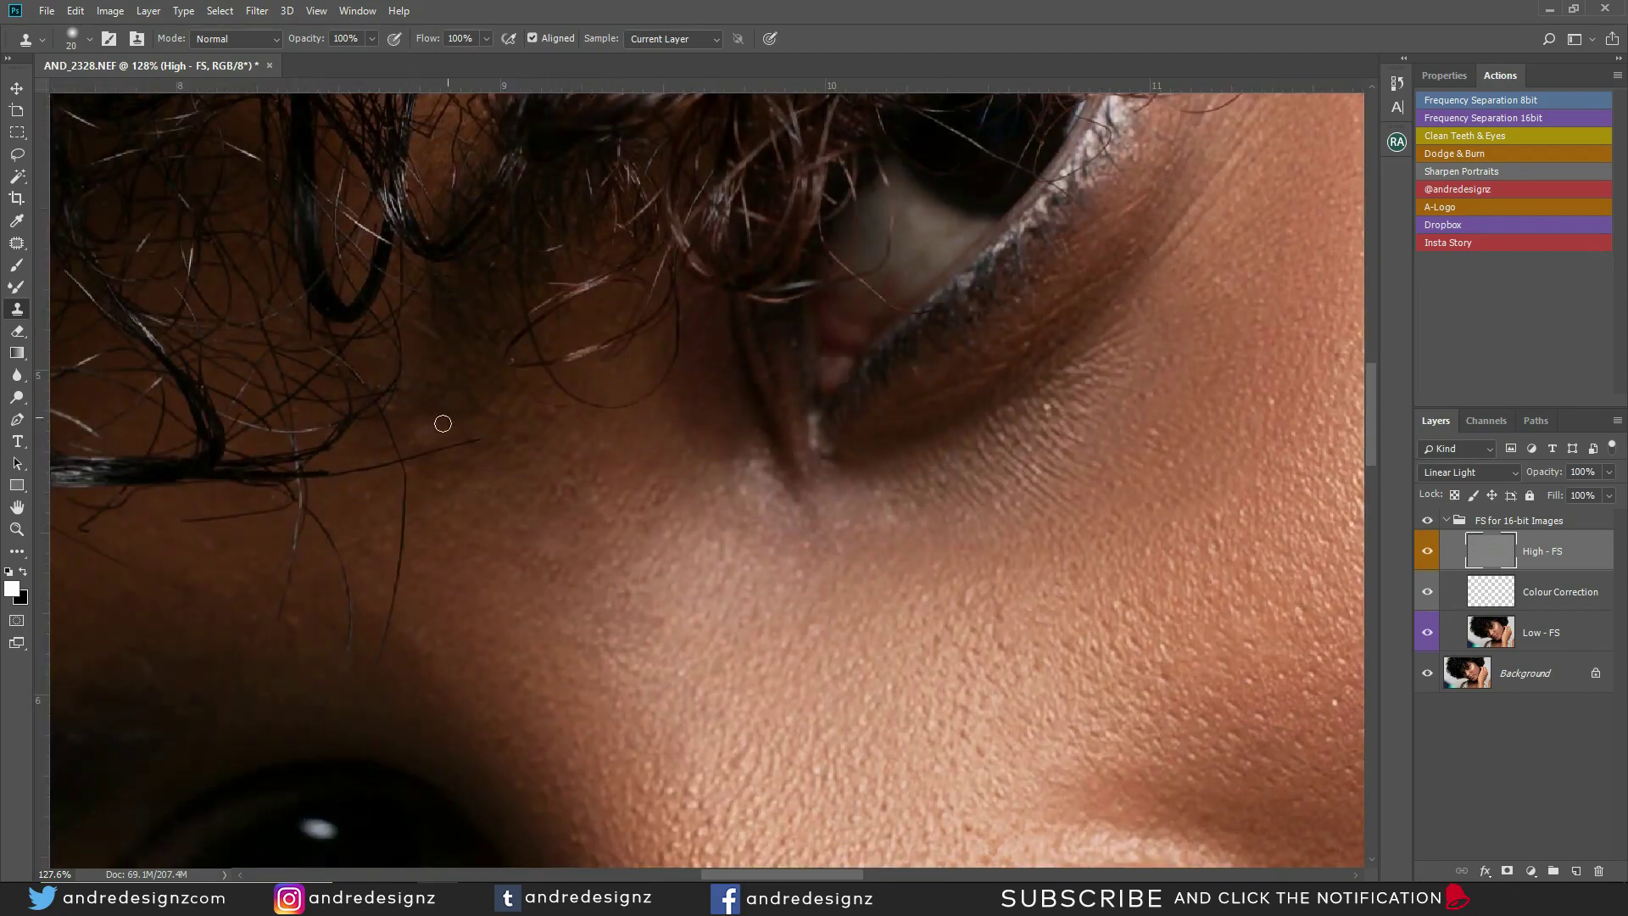
mouse_move(563, 400)
mouse_down()
mouse_move(418, 392)
mouse_move(393, 410)
mouse_up()
drag(729, 394, 526, 415)
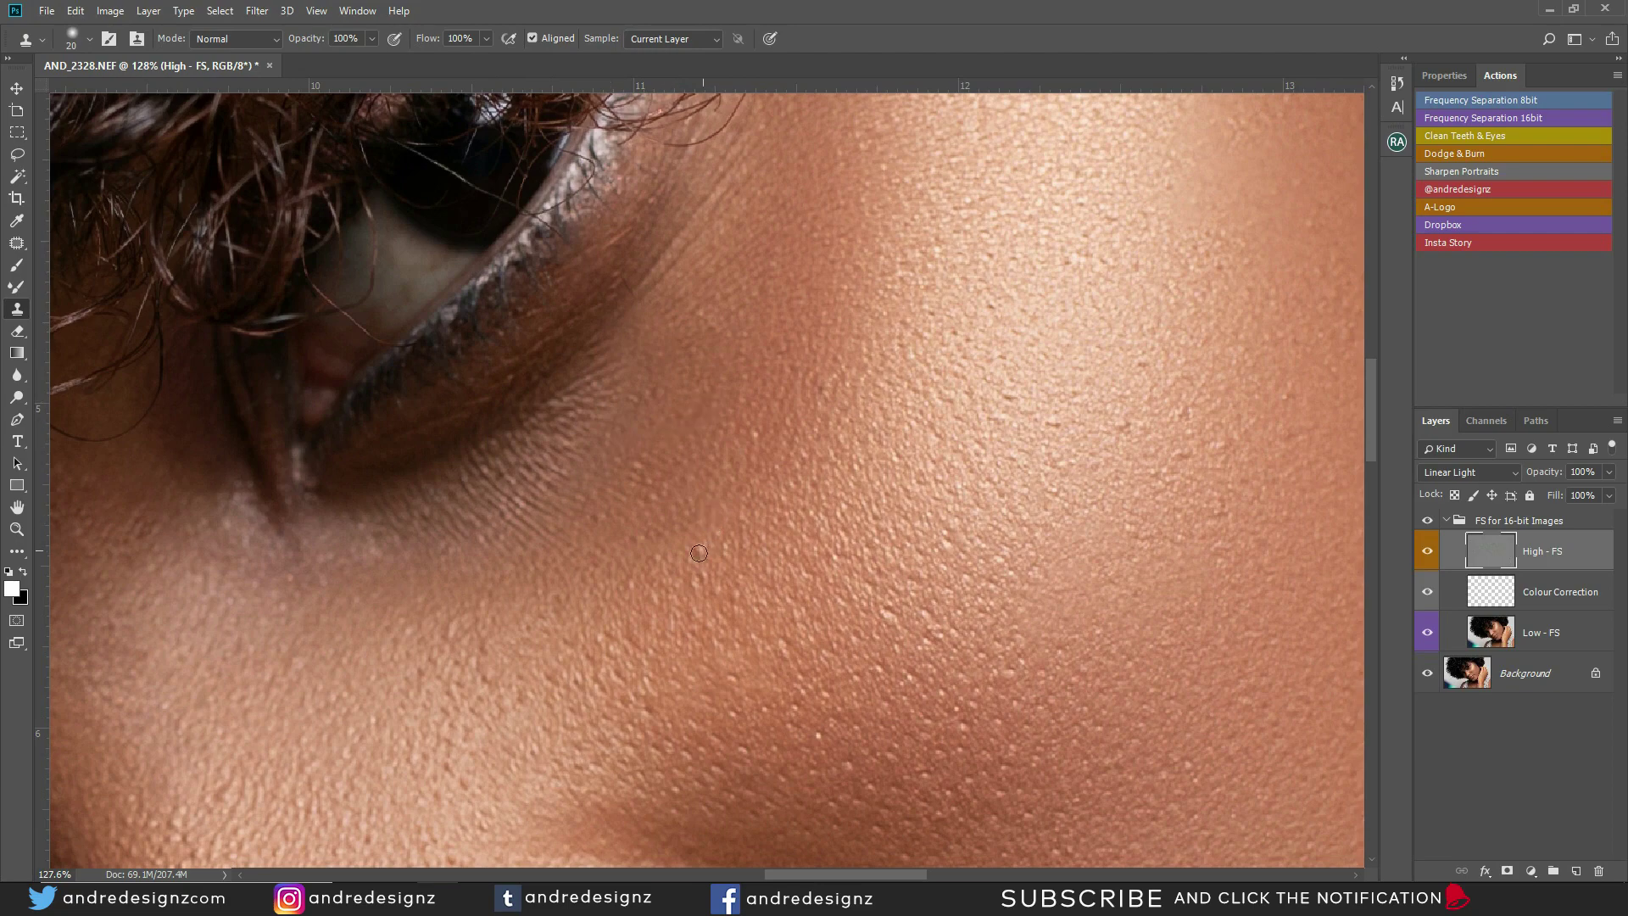
mouse_move(834, 478)
mouse_down()
mouse_move(679, 625)
mouse_move(674, 684)
mouse_move(753, 737)
mouse_up()
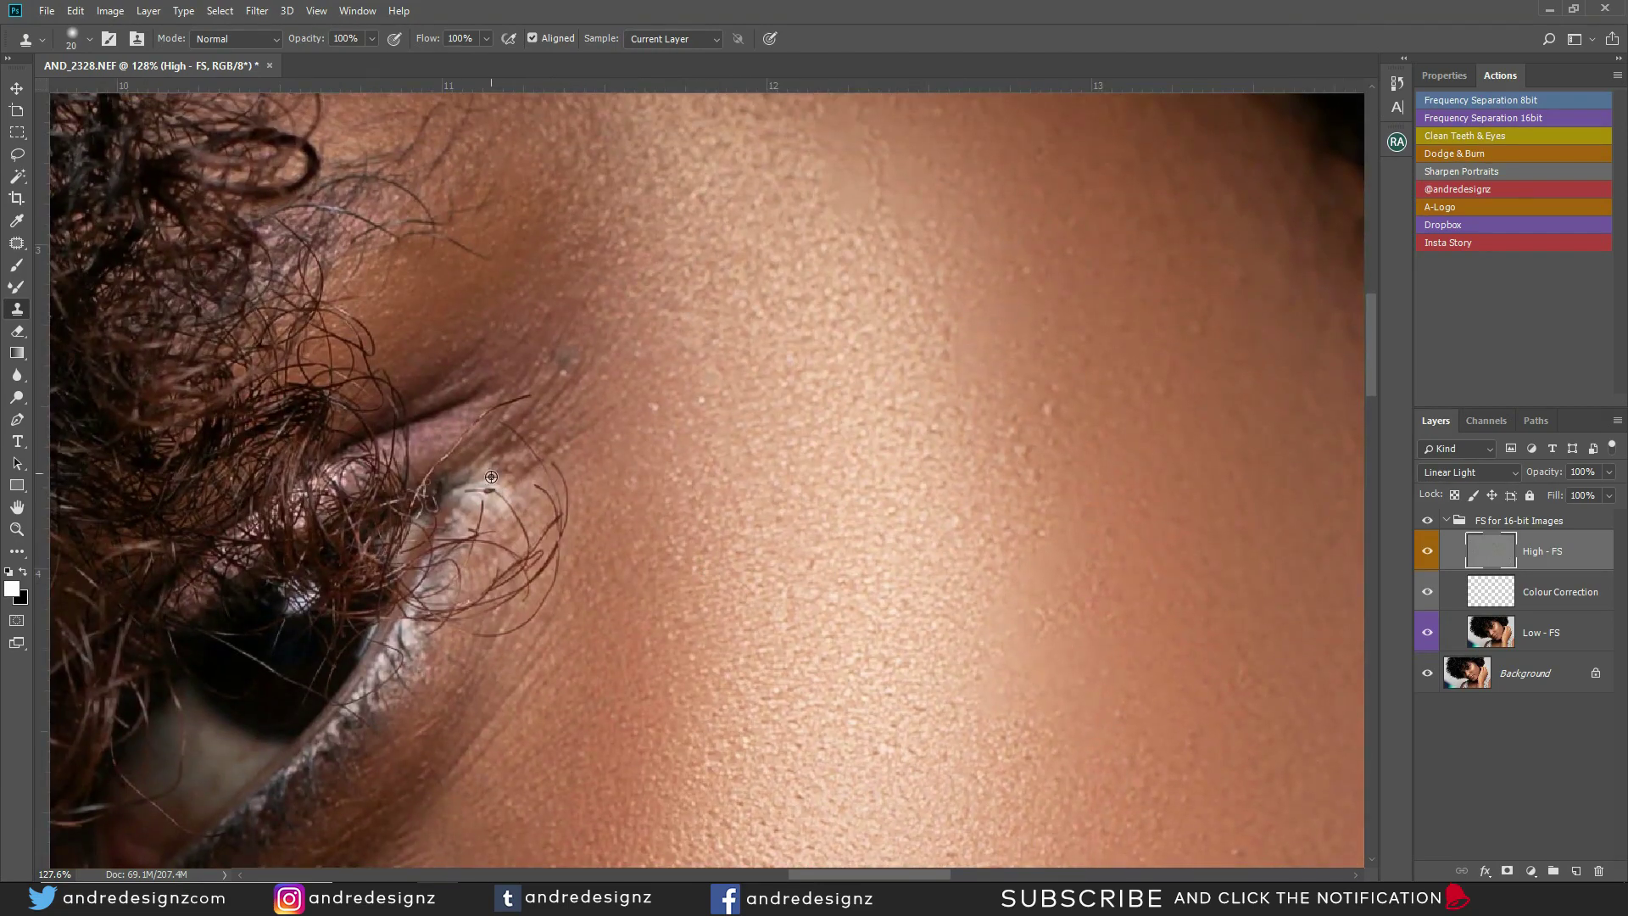
alt+click(504, 474)
drag(483, 490, 468, 492)
alt+click(509, 481)
click(483, 492)
Step: Try to clone over small spots on the forehead and temple beside the highlight
drag(754, 257, 567, 486)
drag(693, 333, 598, 450)
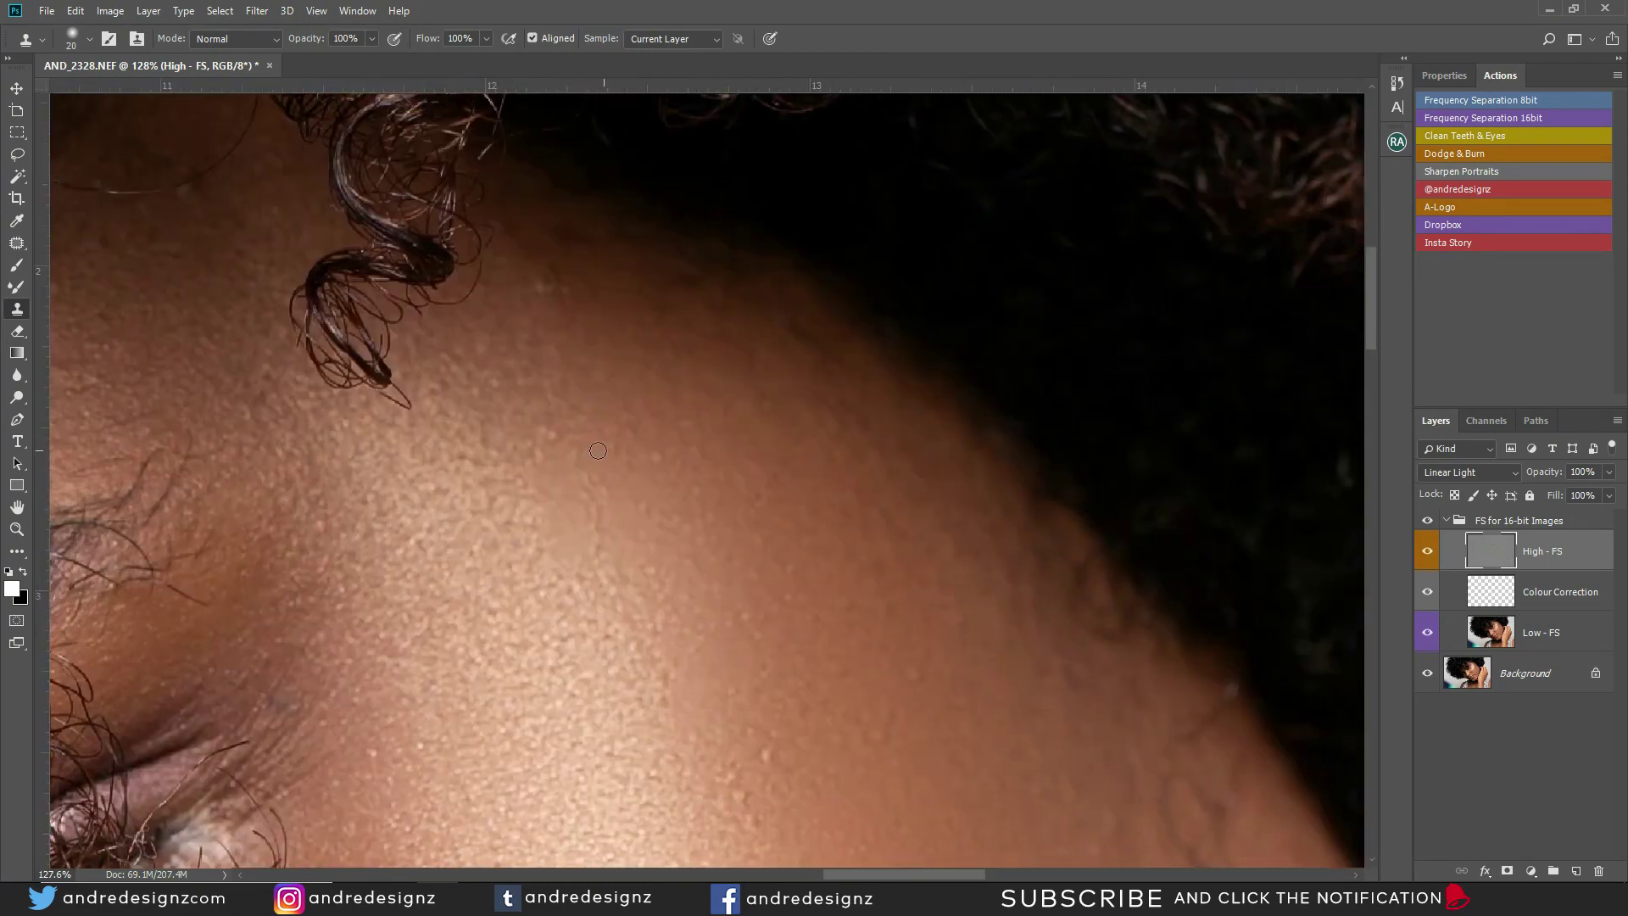
click(562, 339)
key(ctrl+z)
drag(595, 519, 555, 244)
drag(562, 416, 454, 352)
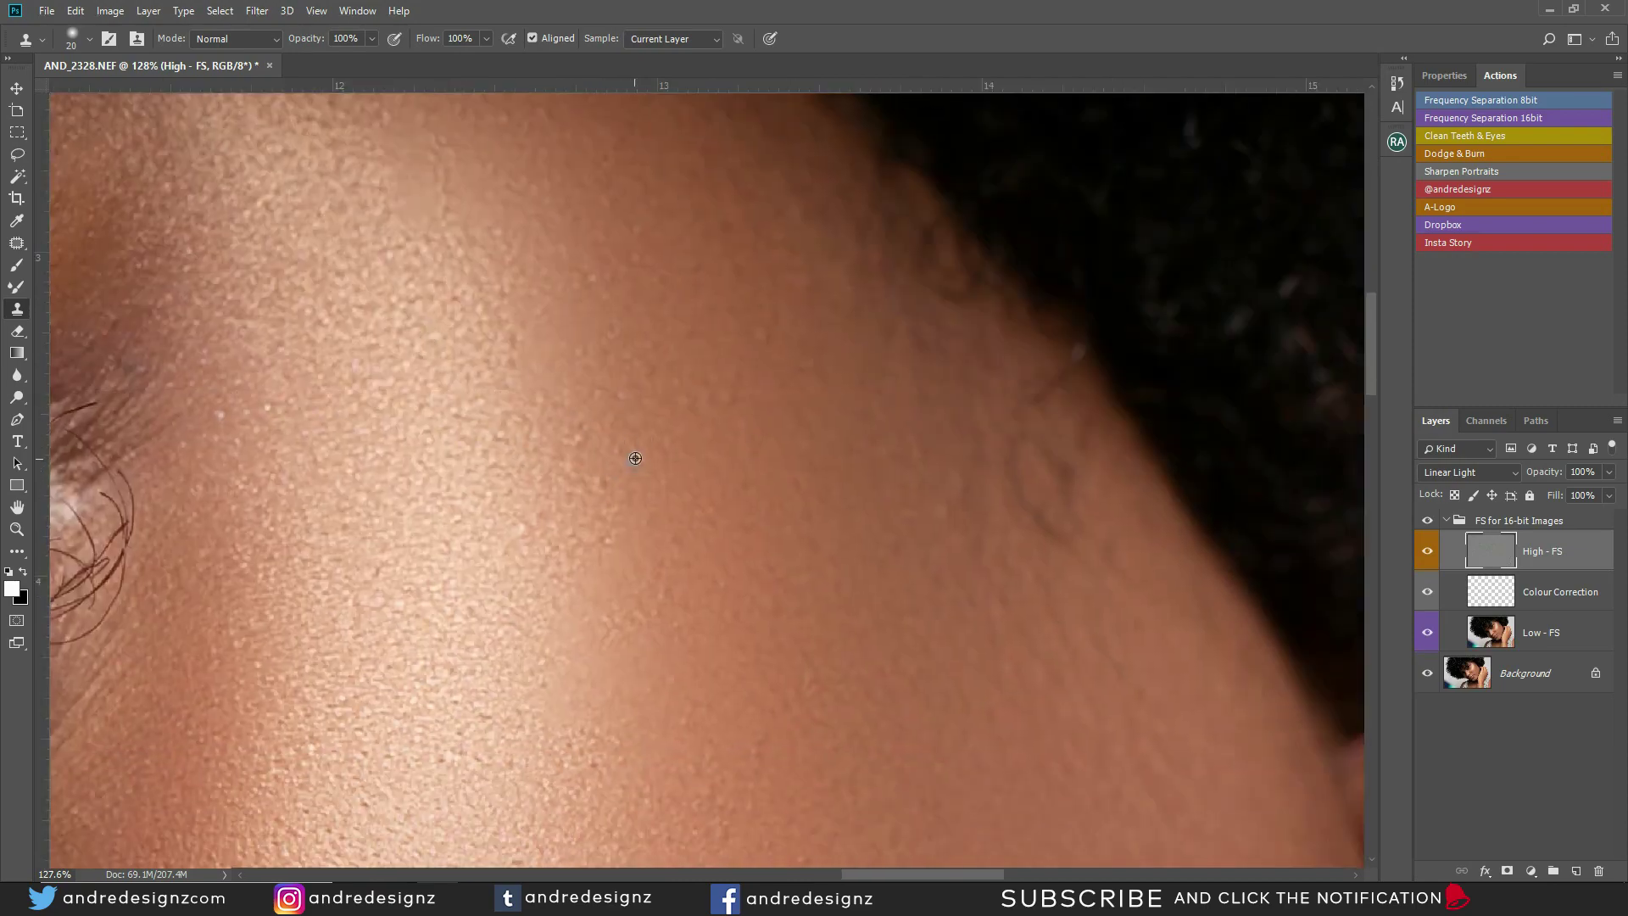
click(654, 532)
key(ctrl+z)
click(650, 310)
Step: Enlarge the Clone Stamp brush to 150 px and clone skin texture over the overly smooth patch at the cheekbone highlight's edge
drag(561, 597, 599, 399)
mouse_move(585, 560)
mouse_down()
mouse_move(610, 316)
mouse_move(500, 341)
mouse_move(403, 337)
mouse_up()
drag(511, 441, 564, 547)
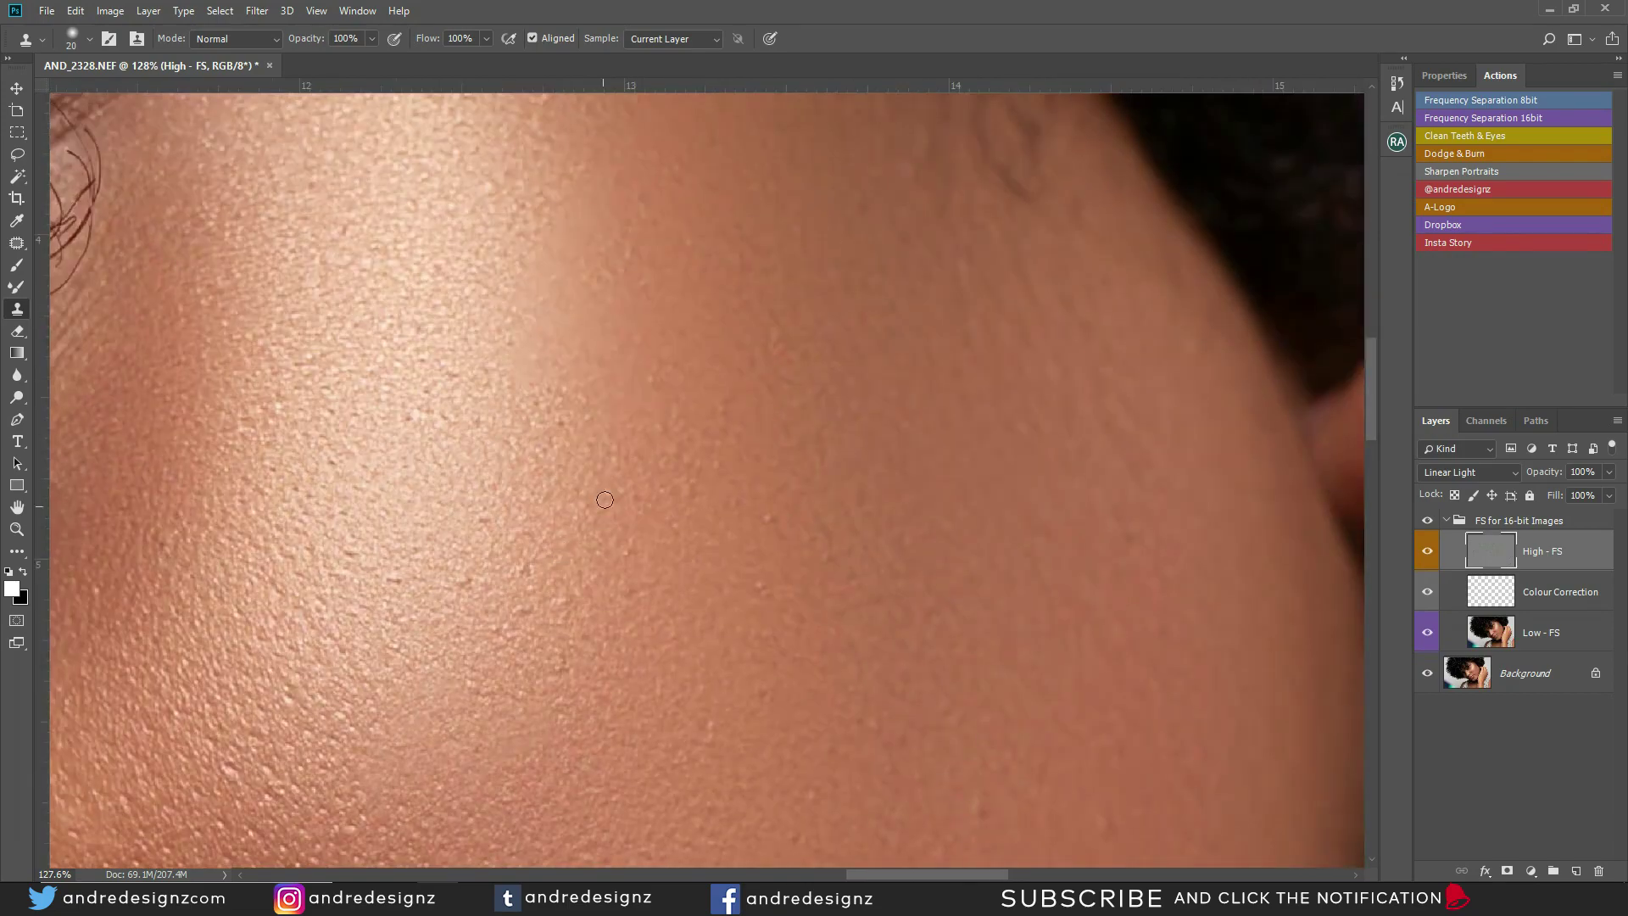
key(bracketright)
key(bracketright)
key(bracketright)
key(bracketright)
key(bracketright)
key(bracketright)
key(])
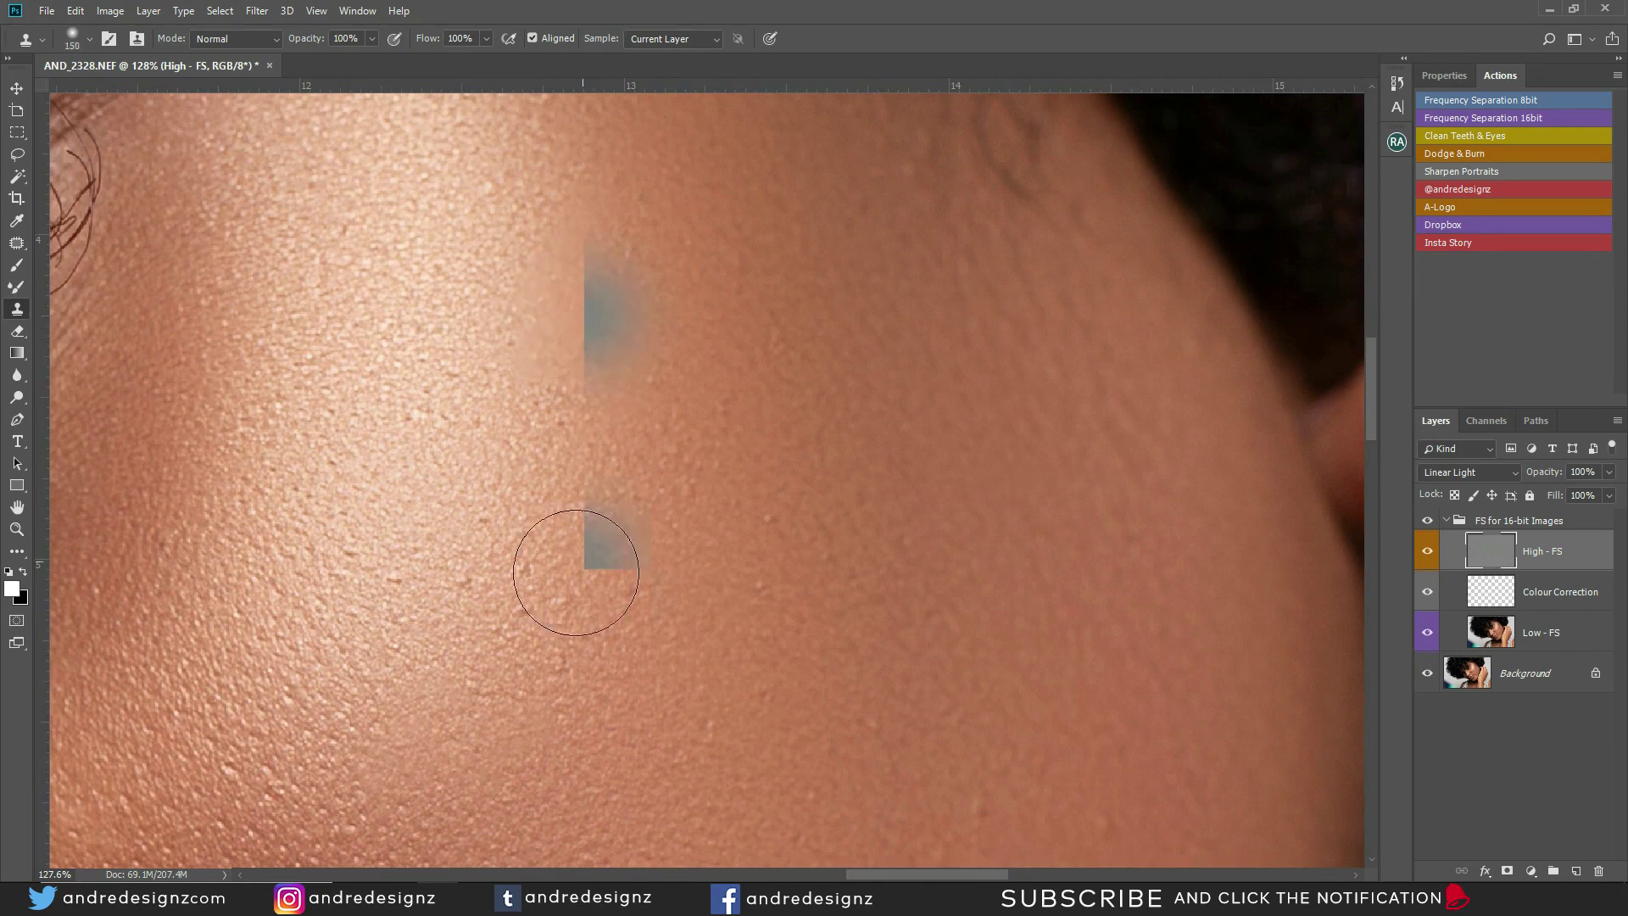
alt+click(522, 519)
drag(587, 391, 612, 304)
alt+click(528, 494)
drag(530, 371, 578, 259)
Step: Clone cheek texture over the skin just outside the cheekbone highlight to even out the pores
alt+click(604, 438)
drag(679, 401, 708, 347)
drag(715, 661, 719, 662)
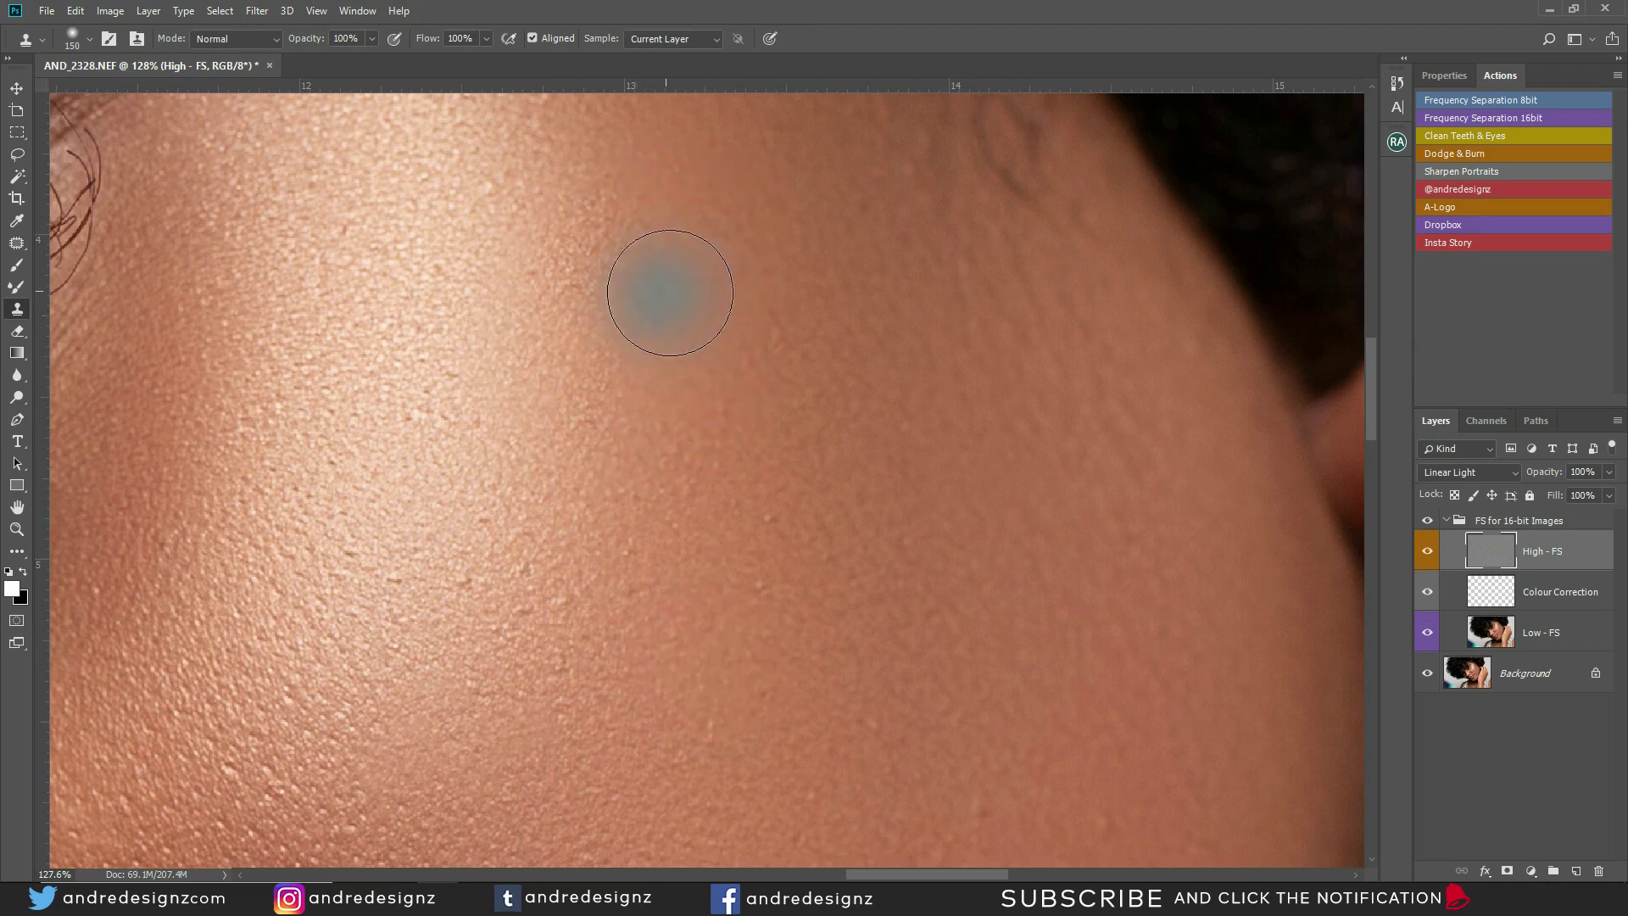
alt+click(615, 465)
drag(632, 391, 714, 404)
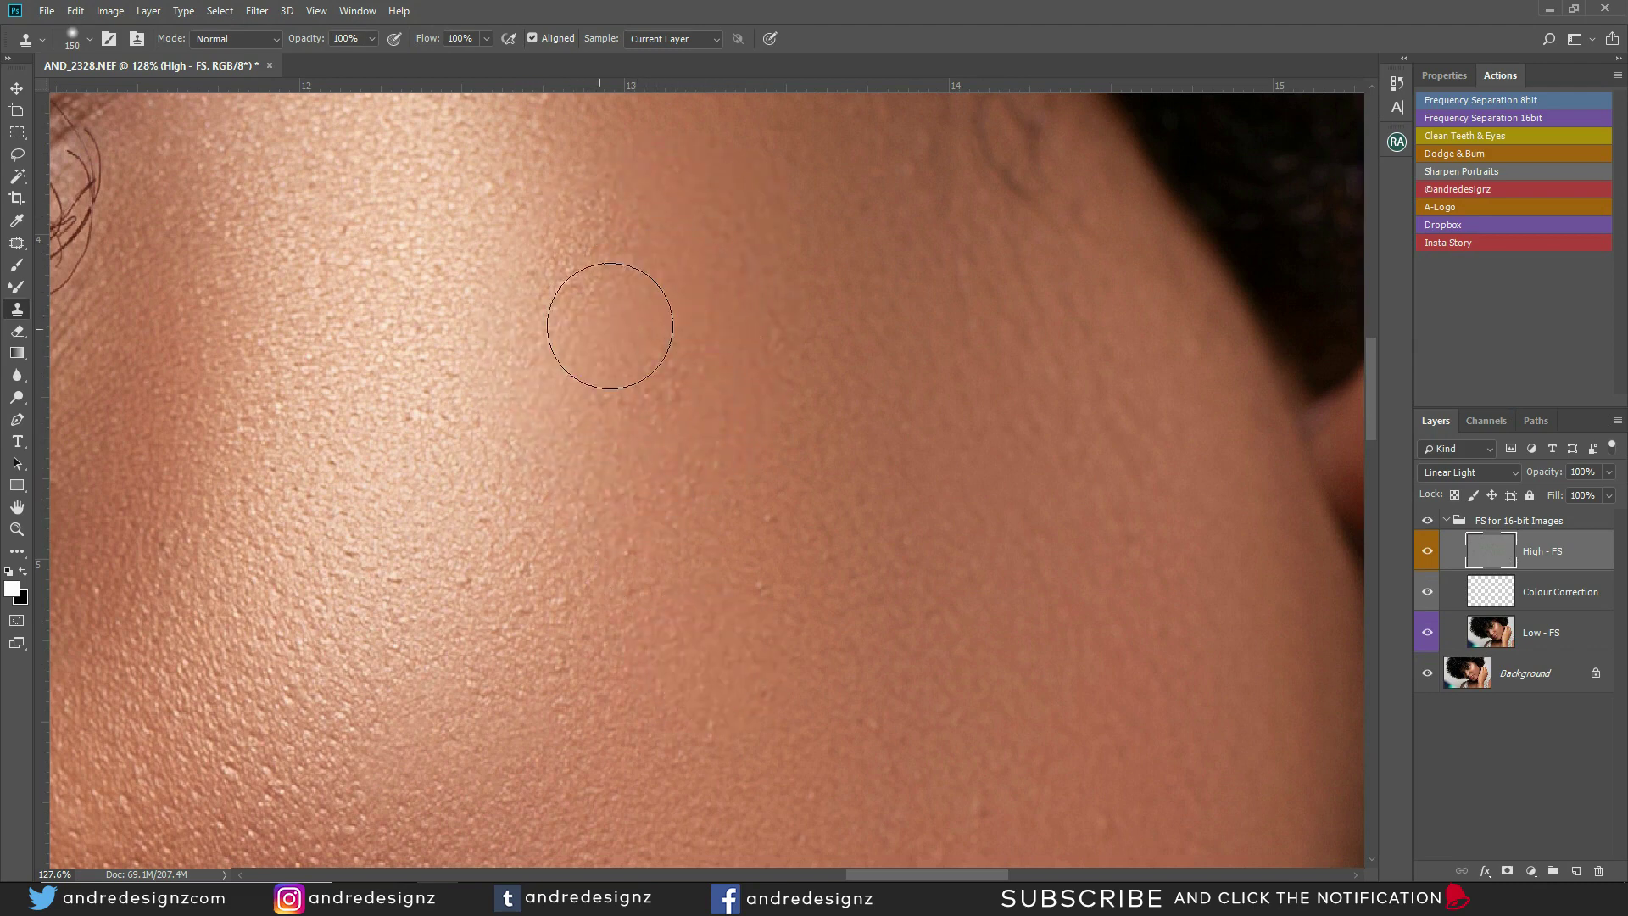
Step: Collapse the FS for 16-bit Images group and run the Dodge & Burn action above it
scroll(848, 509, down, 2)
scroll(908, 509, down, 3)
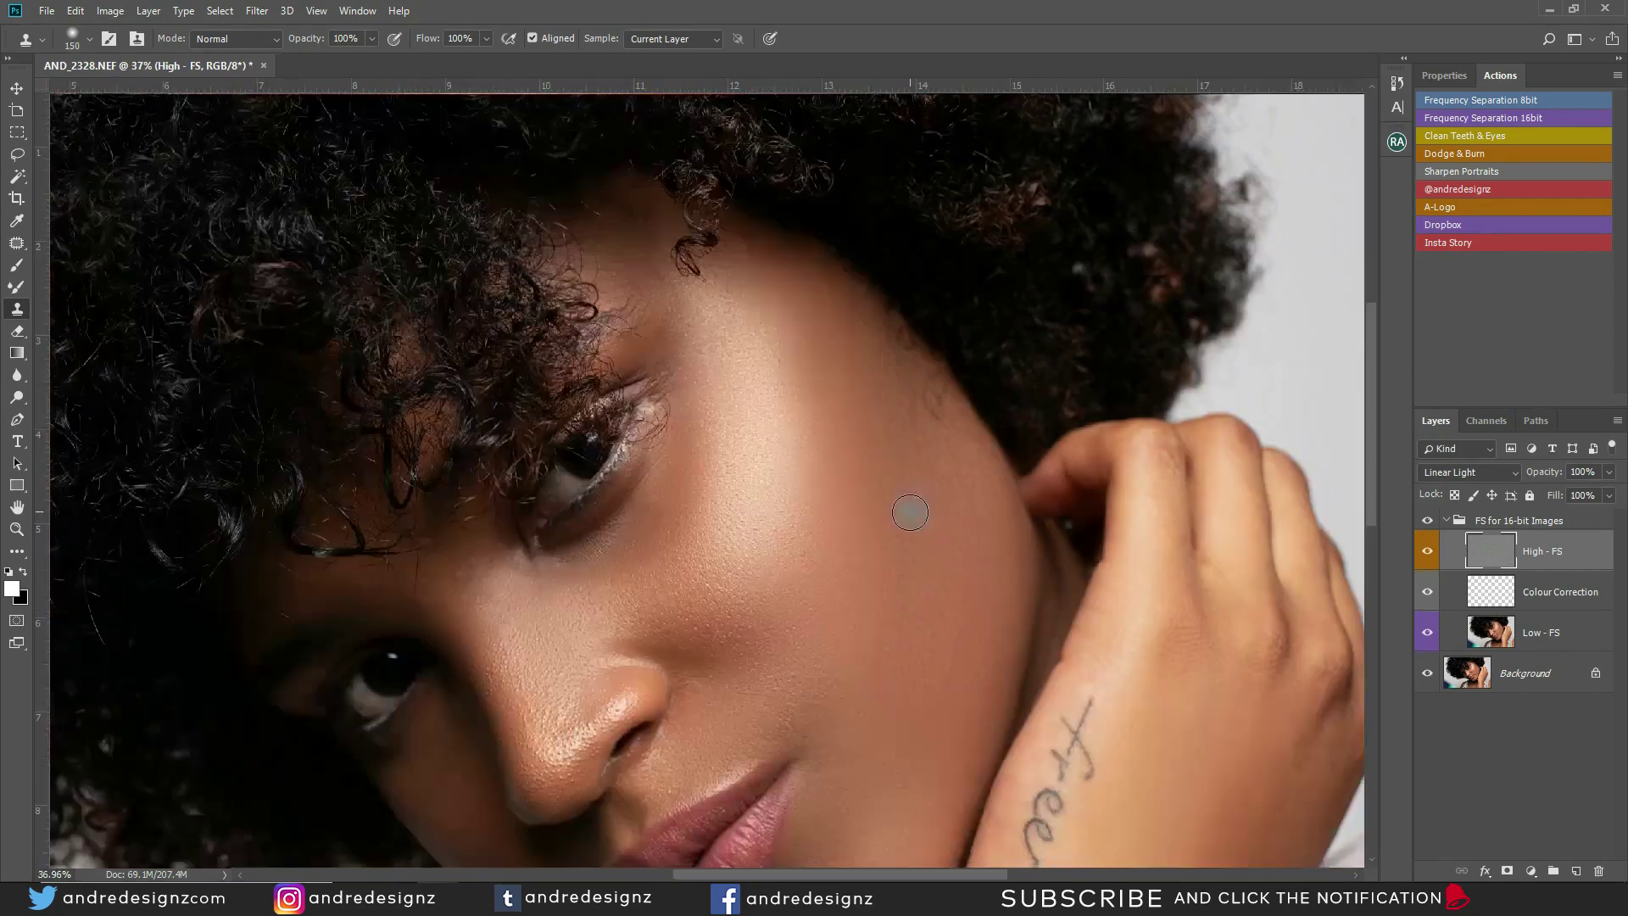
scroll(767, 367, down, 2)
scroll(760, 412, up, 1)
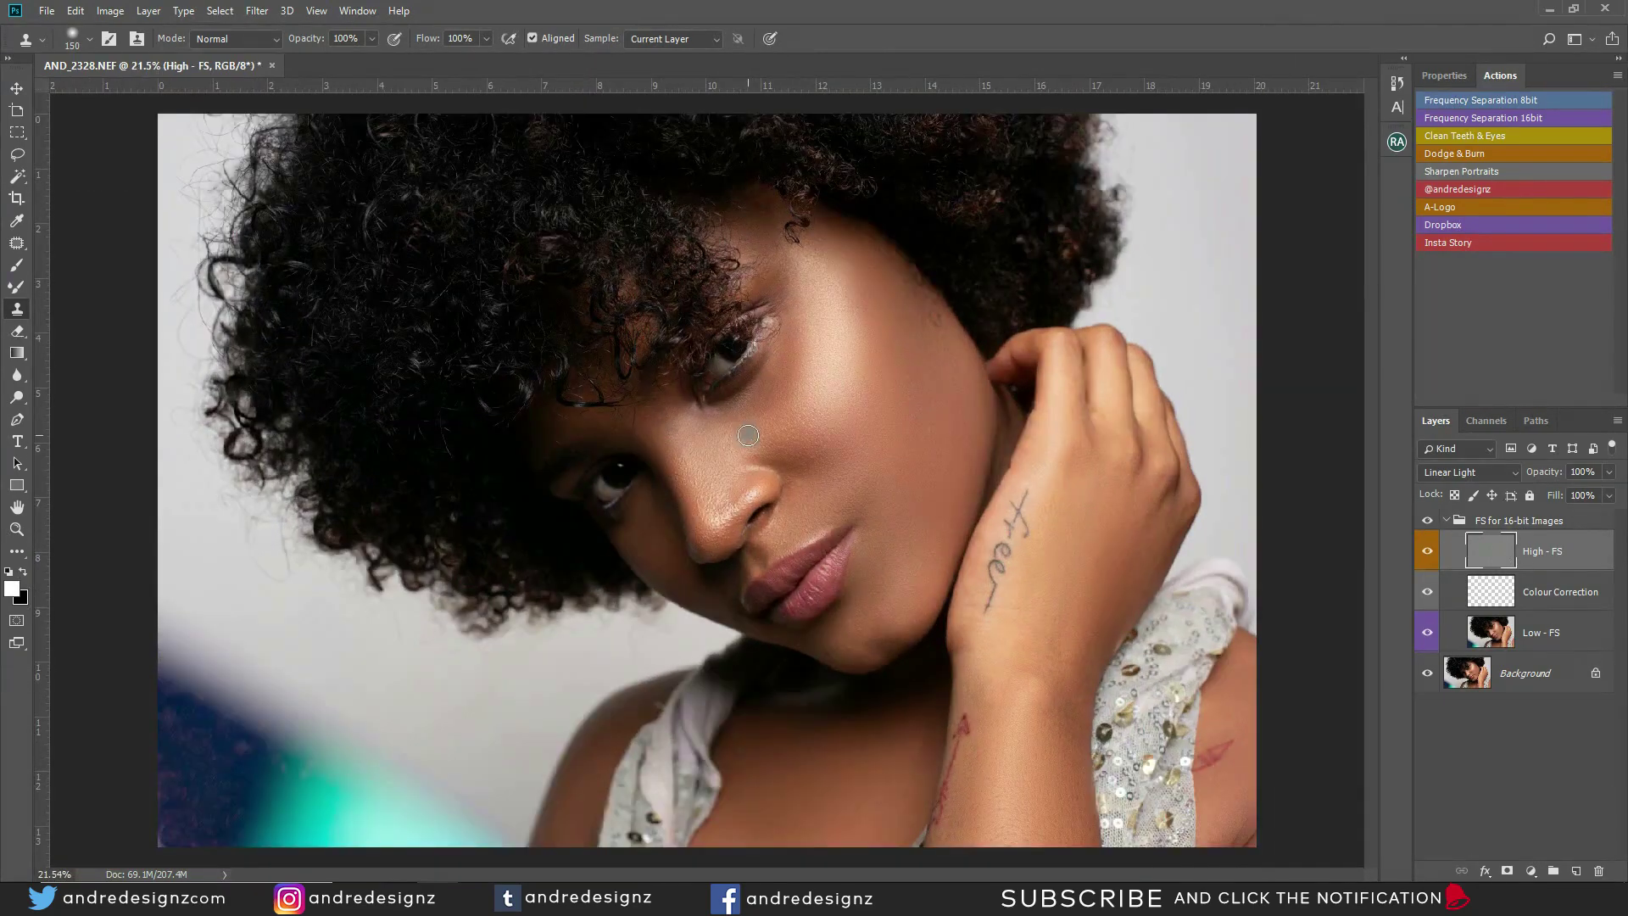
scroll(751, 433, down, 1)
scroll(751, 441, up, 1)
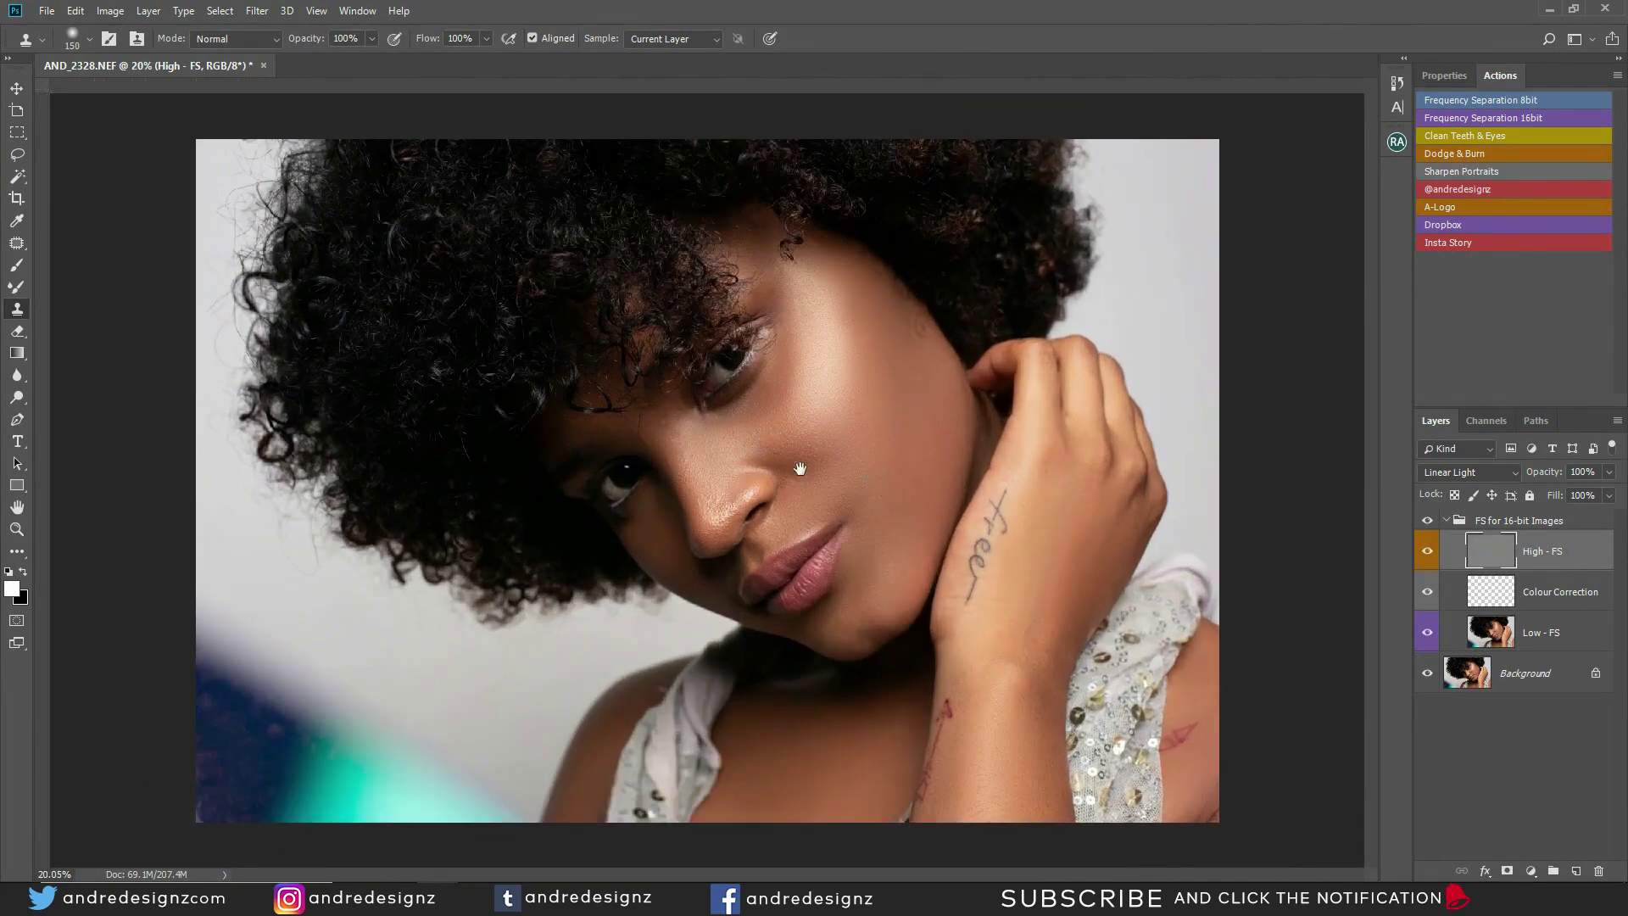
scroll(873, 466, down, 1)
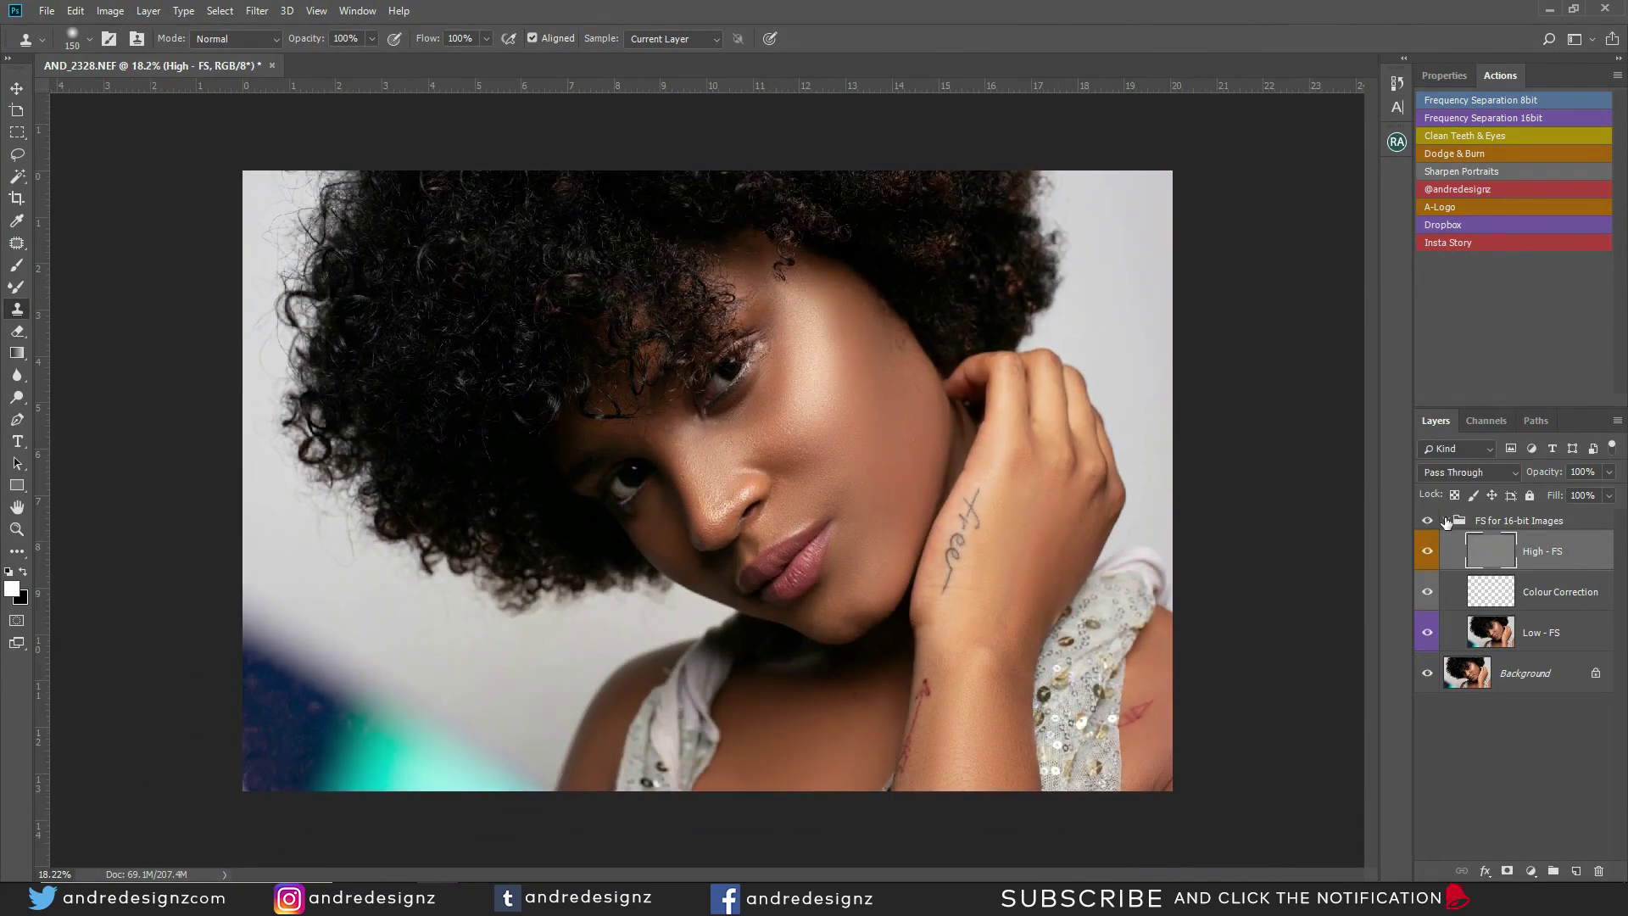
click(1446, 520)
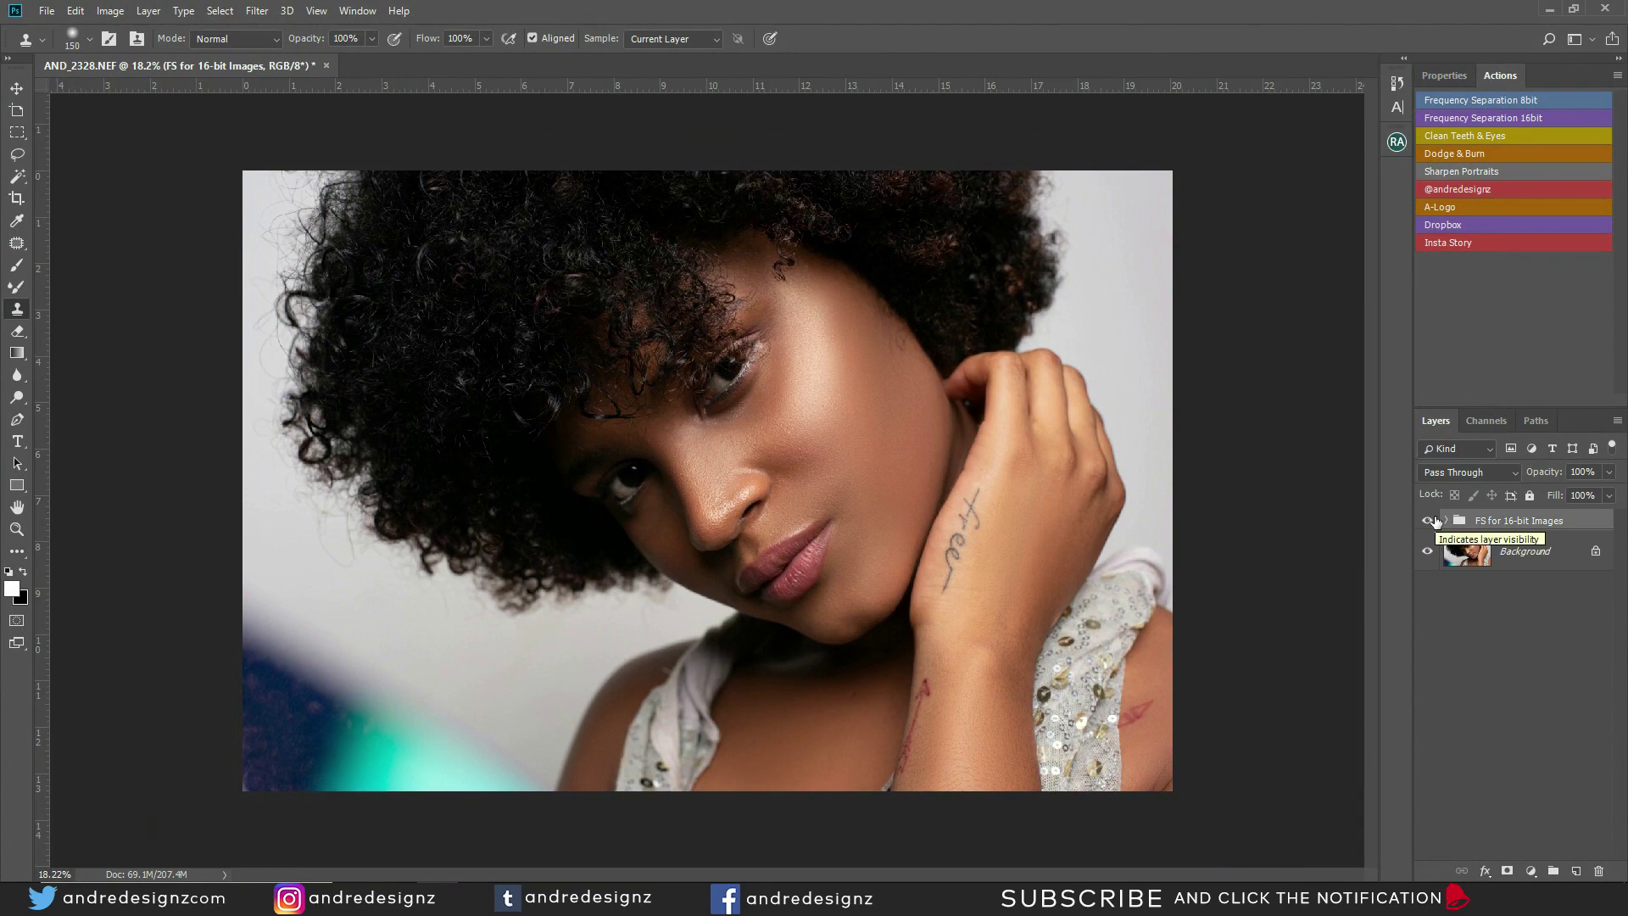
click(1469, 152)
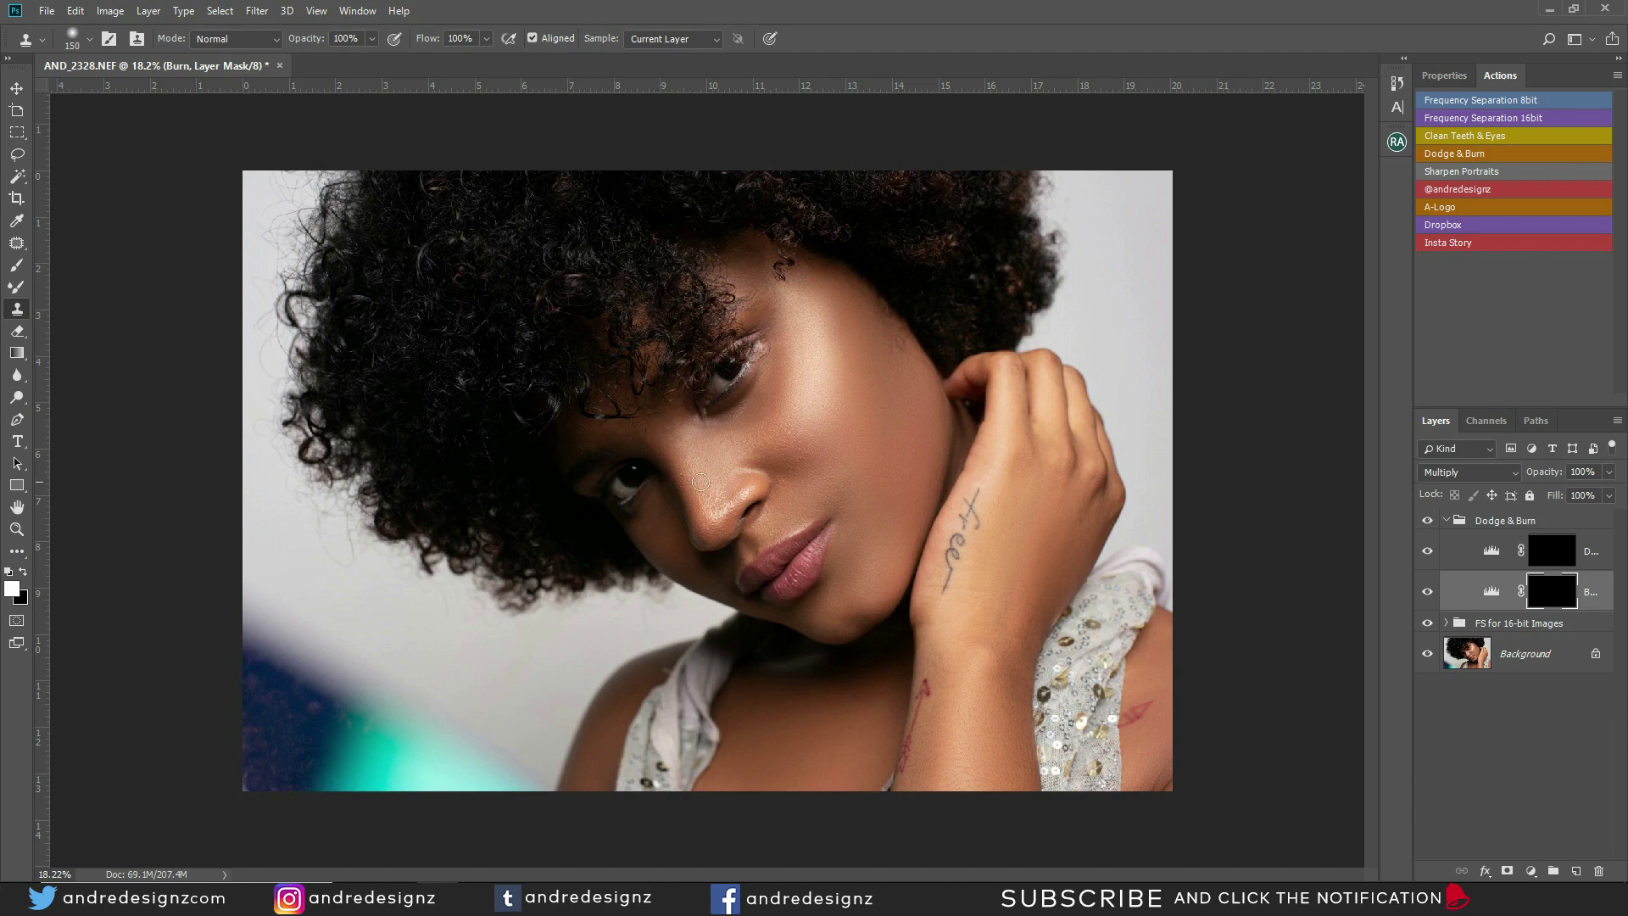
Step: Widen the layer list to show full names and set the soft Brush's flow to 1% for the Burn mask
scroll(700, 482, up, 3)
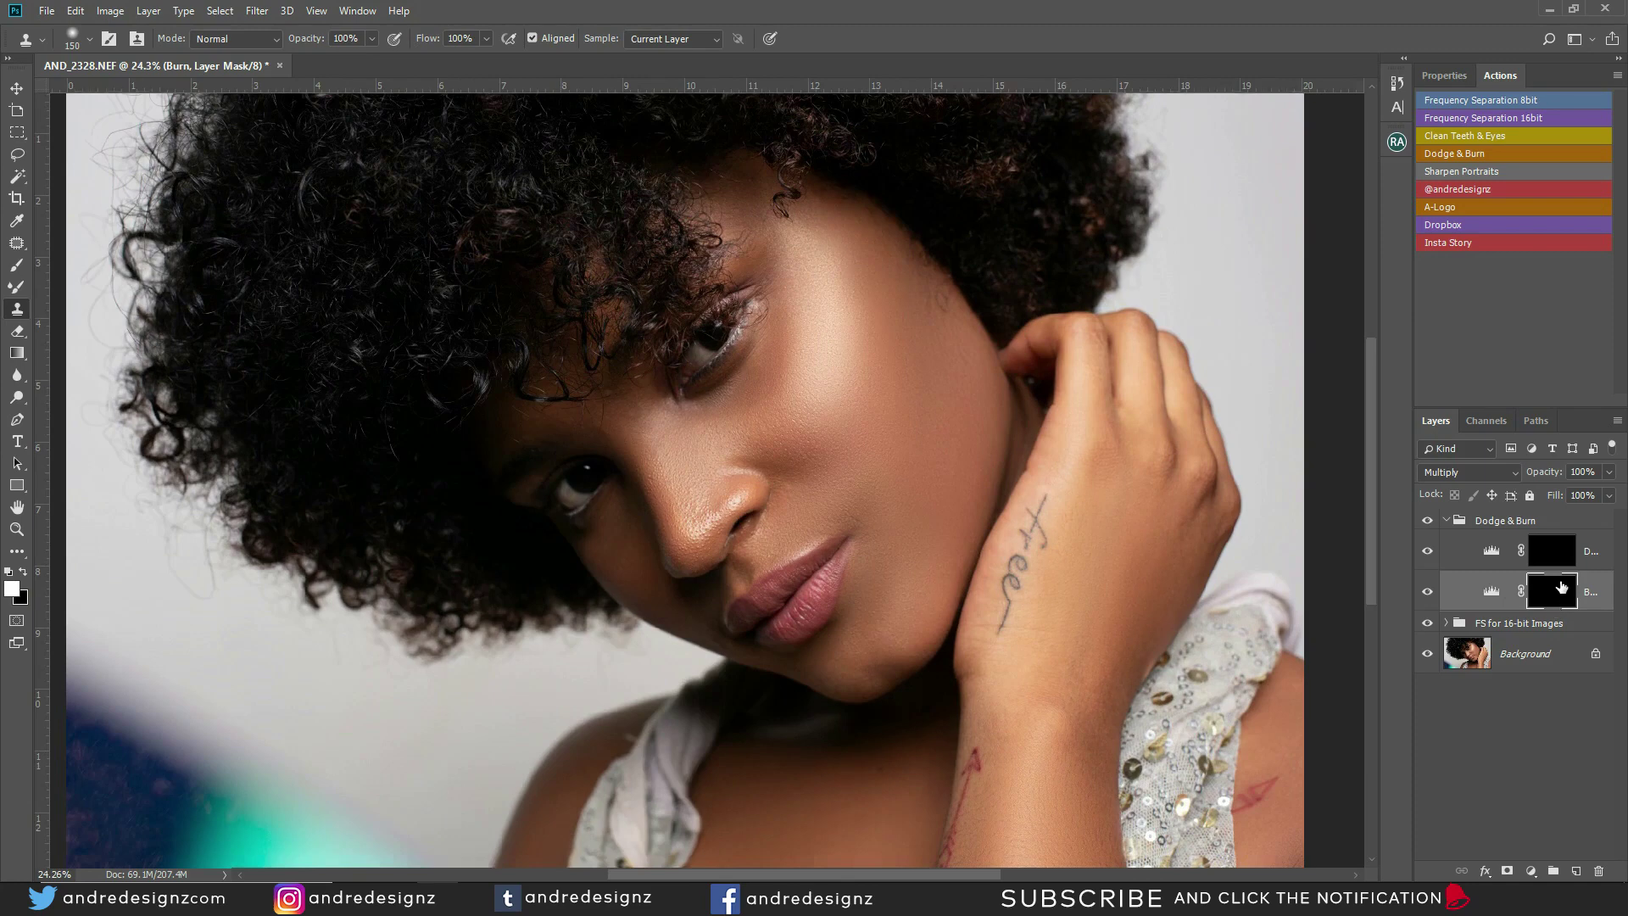
drag(1411, 589, 1397, 591)
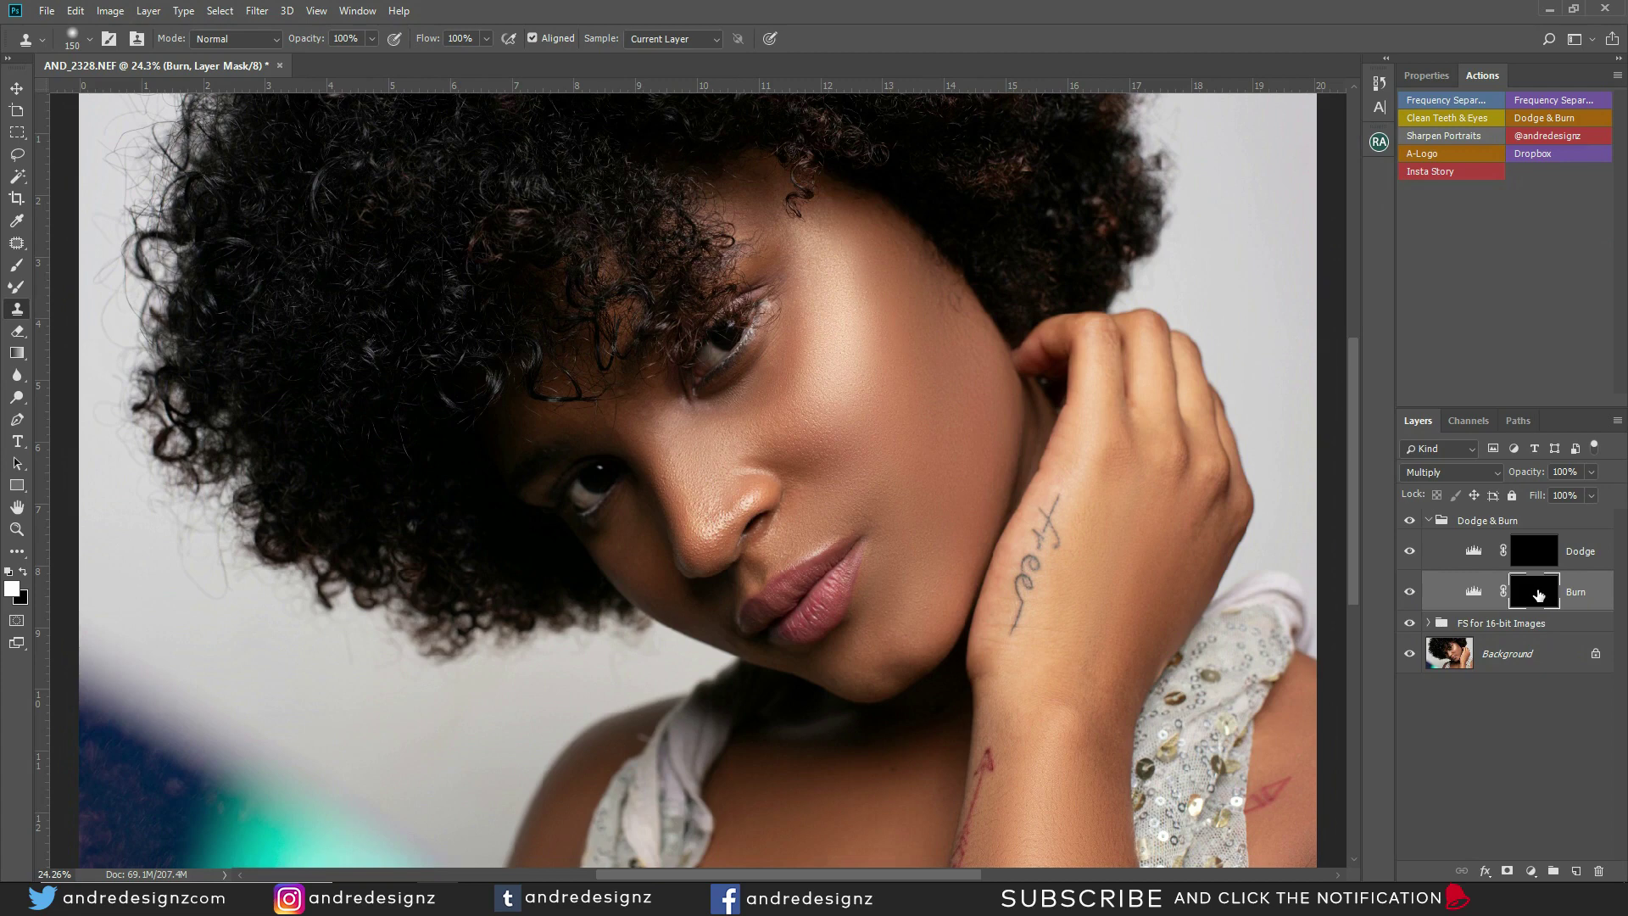
key(b)
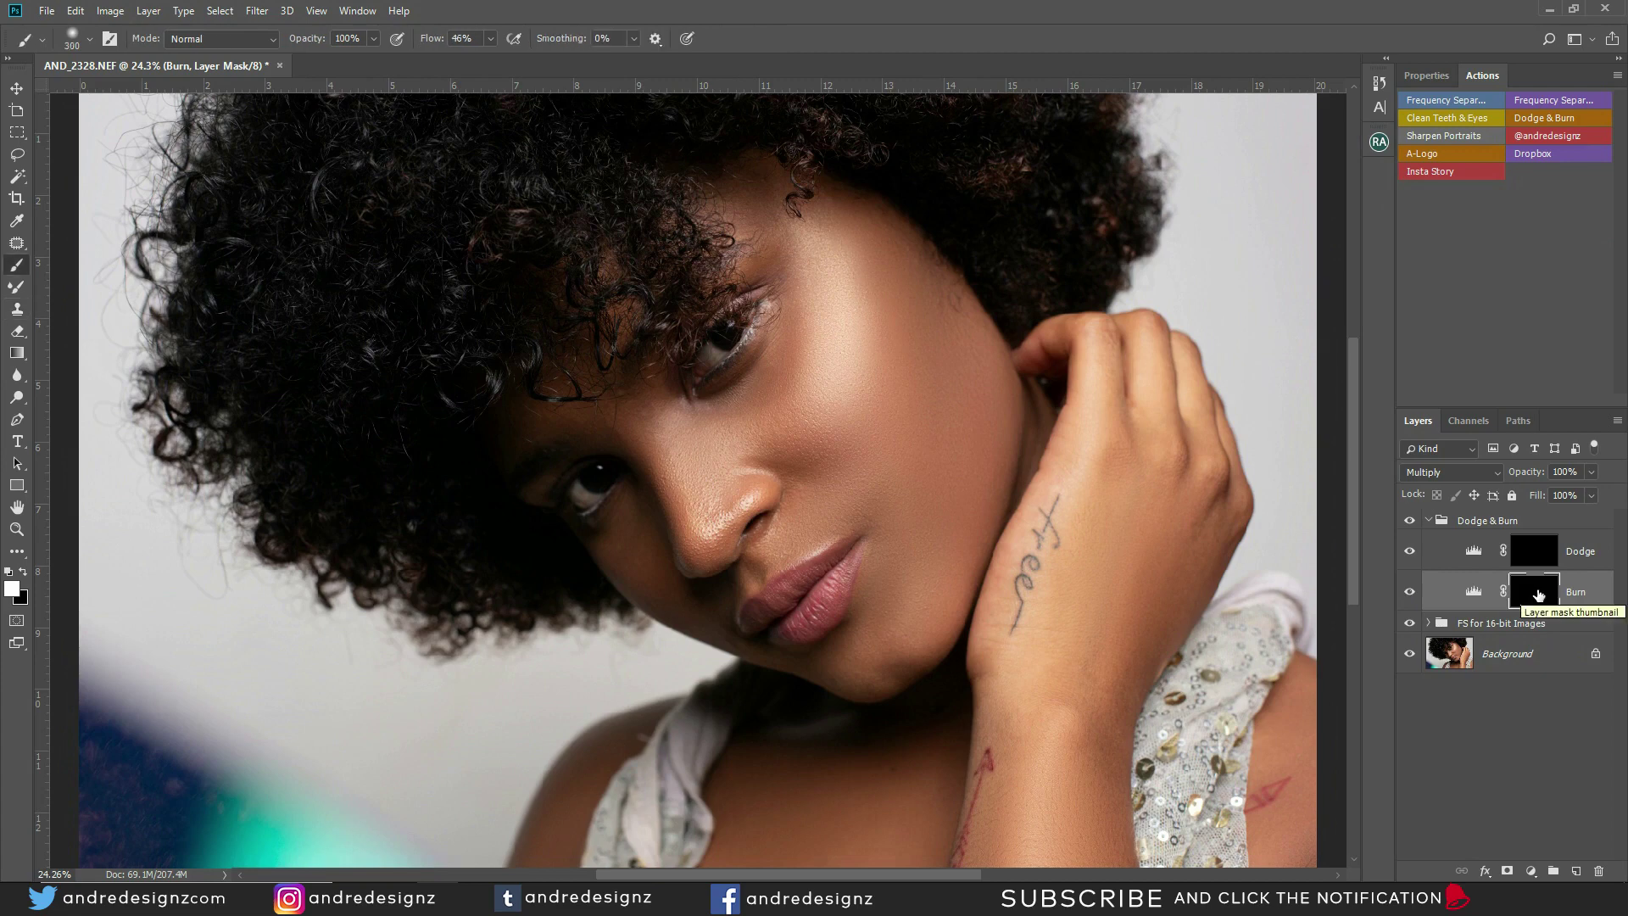
click(76, 43)
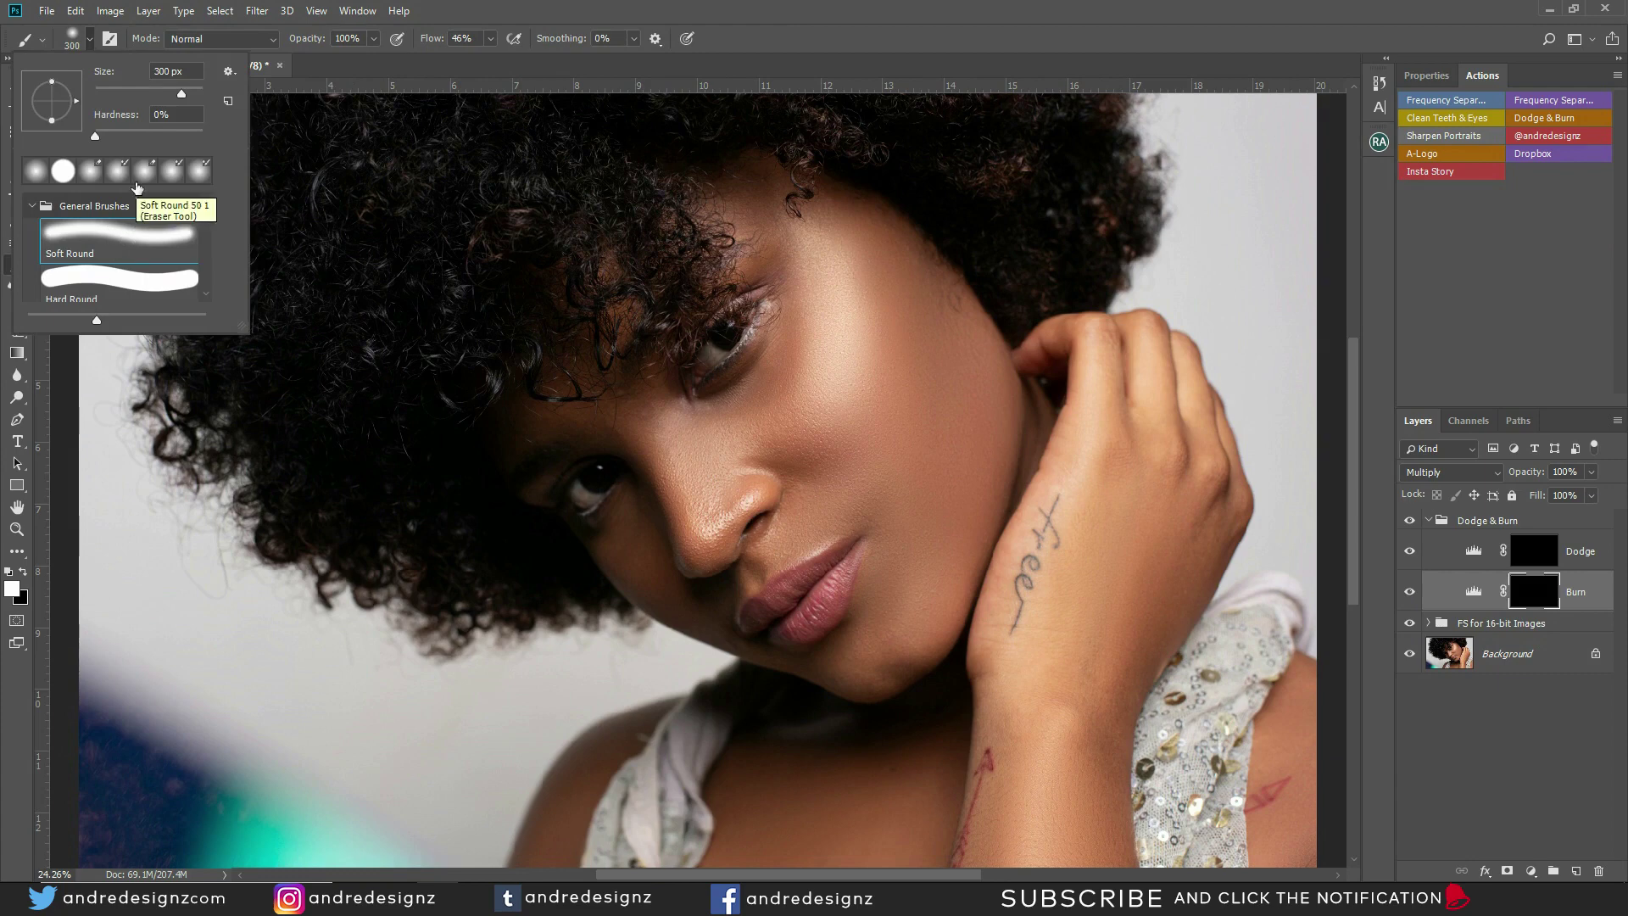
click(490, 38)
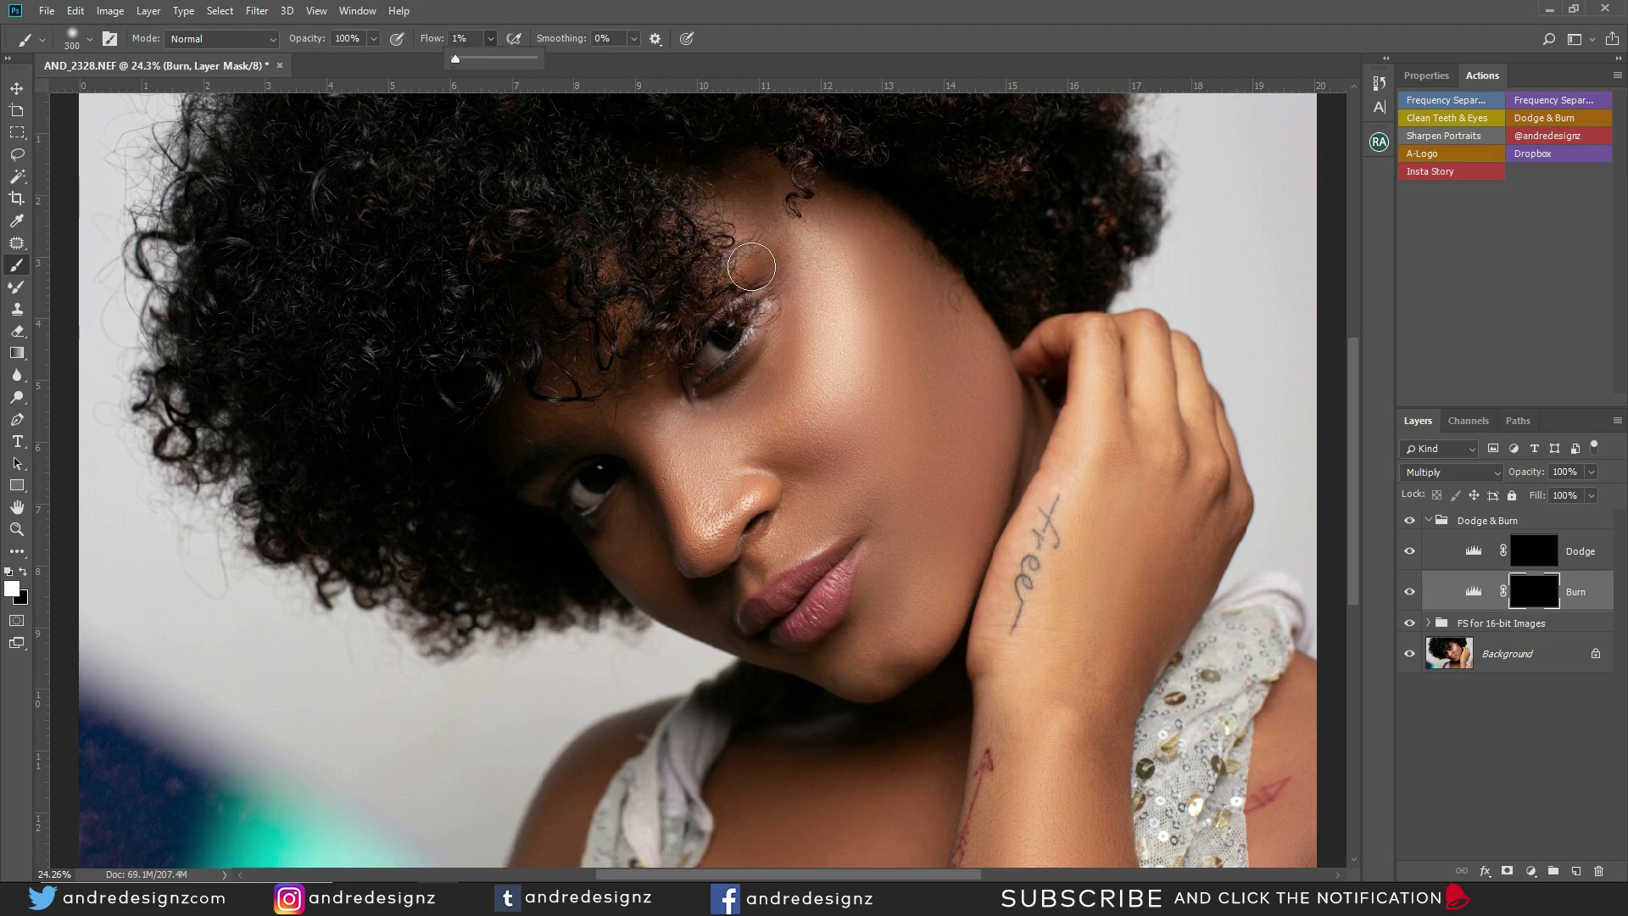
click(914, 38)
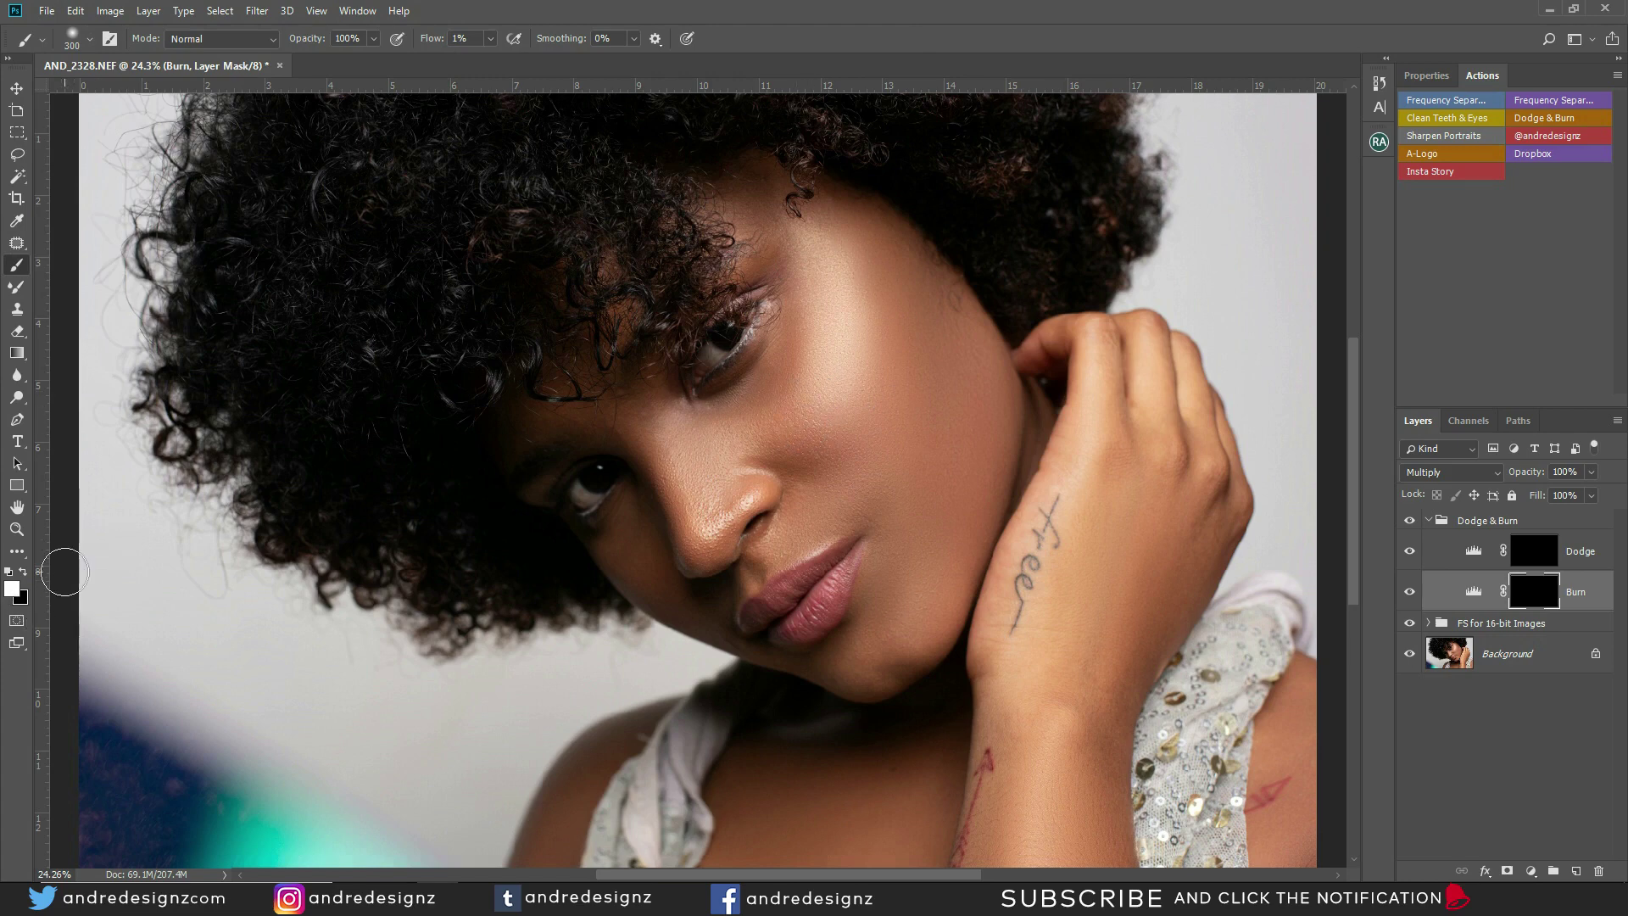
Step: Paint white on the Burn mask with a 500 px brush to darken the temple and outer cheek
key(bracketleft)
key(bracketleft)
key(bracketright)
key(bracketright)
key(bracketright)
key(bracketright)
mouse_move(907, 311)
mouse_down()
mouse_move(925, 392)
mouse_move(909, 347)
mouse_move(861, 552)
mouse_move(912, 301)
mouse_up()
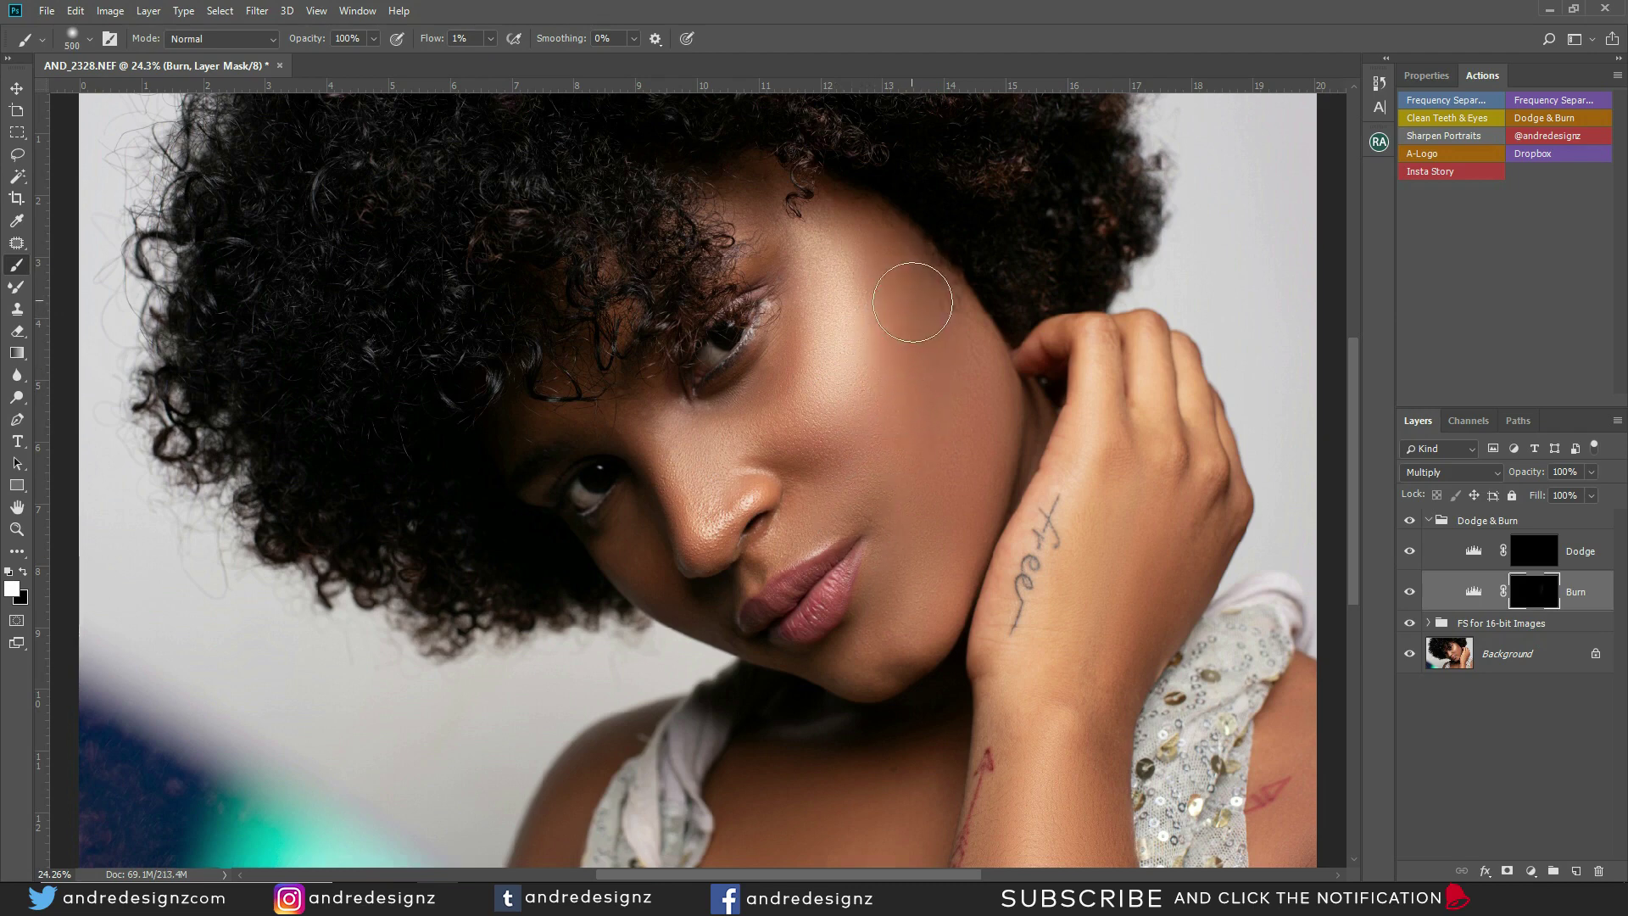
Step: Compare the face with and without the Burn layer
click(1409, 593)
click(1409, 594)
click(1409, 594)
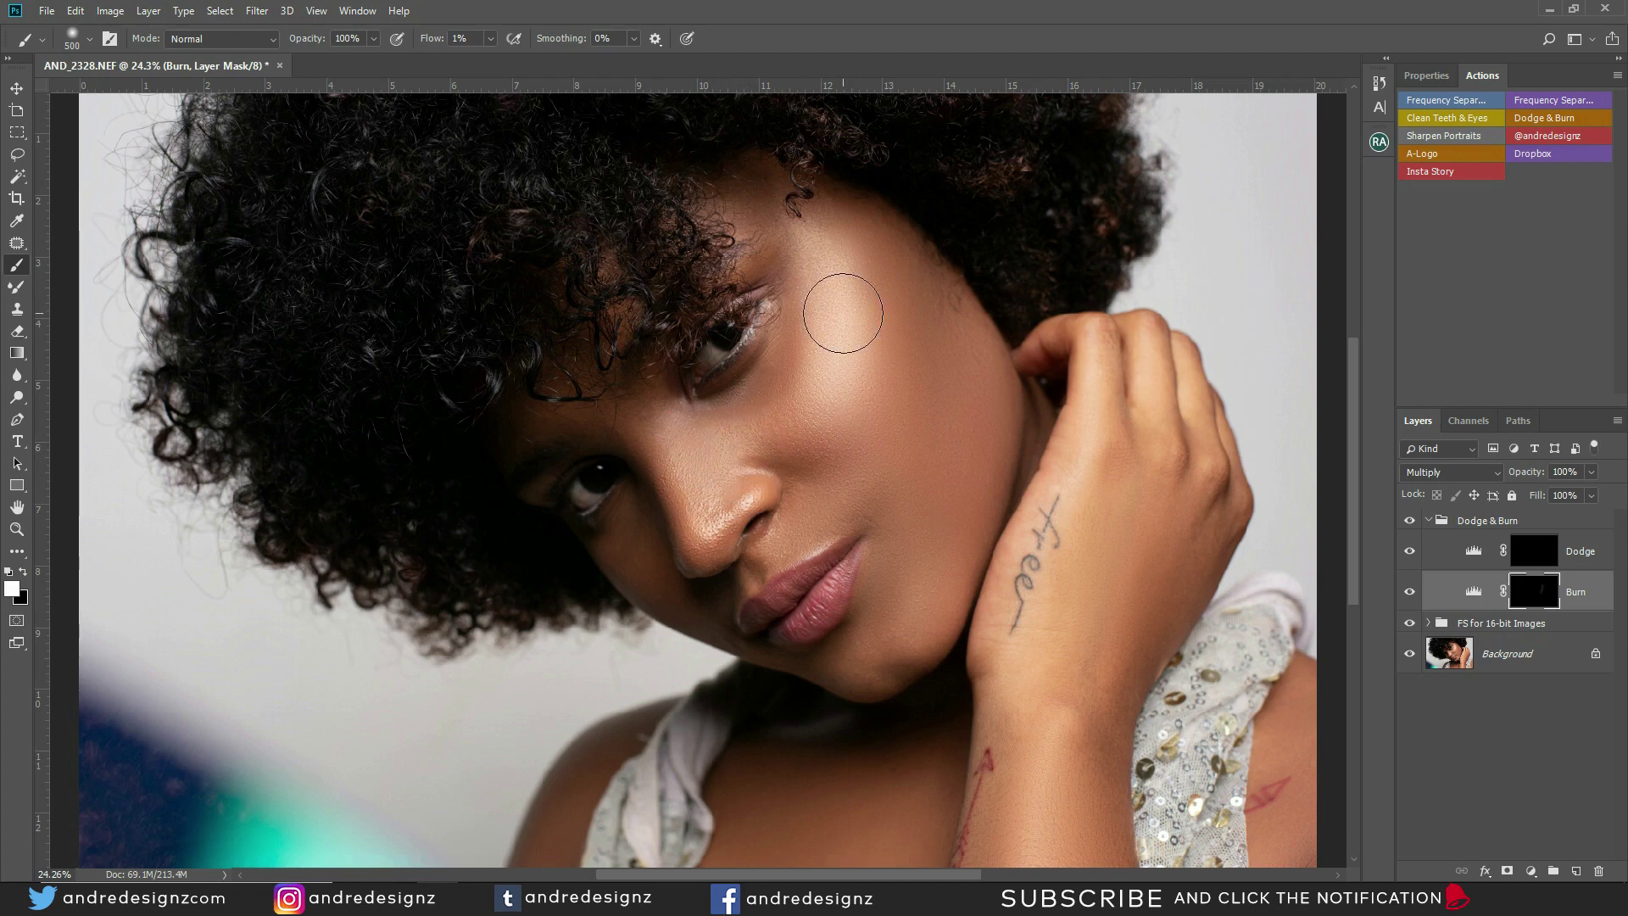
Step: Darken the outer hand and forearm on the Burn mask, and brighten the upper cheek under the eye on the Dodge mask with a 300 px brush
mouse_move(1207, 521)
mouse_down()
mouse_move(1100, 809)
mouse_move(1097, 776)
mouse_up()
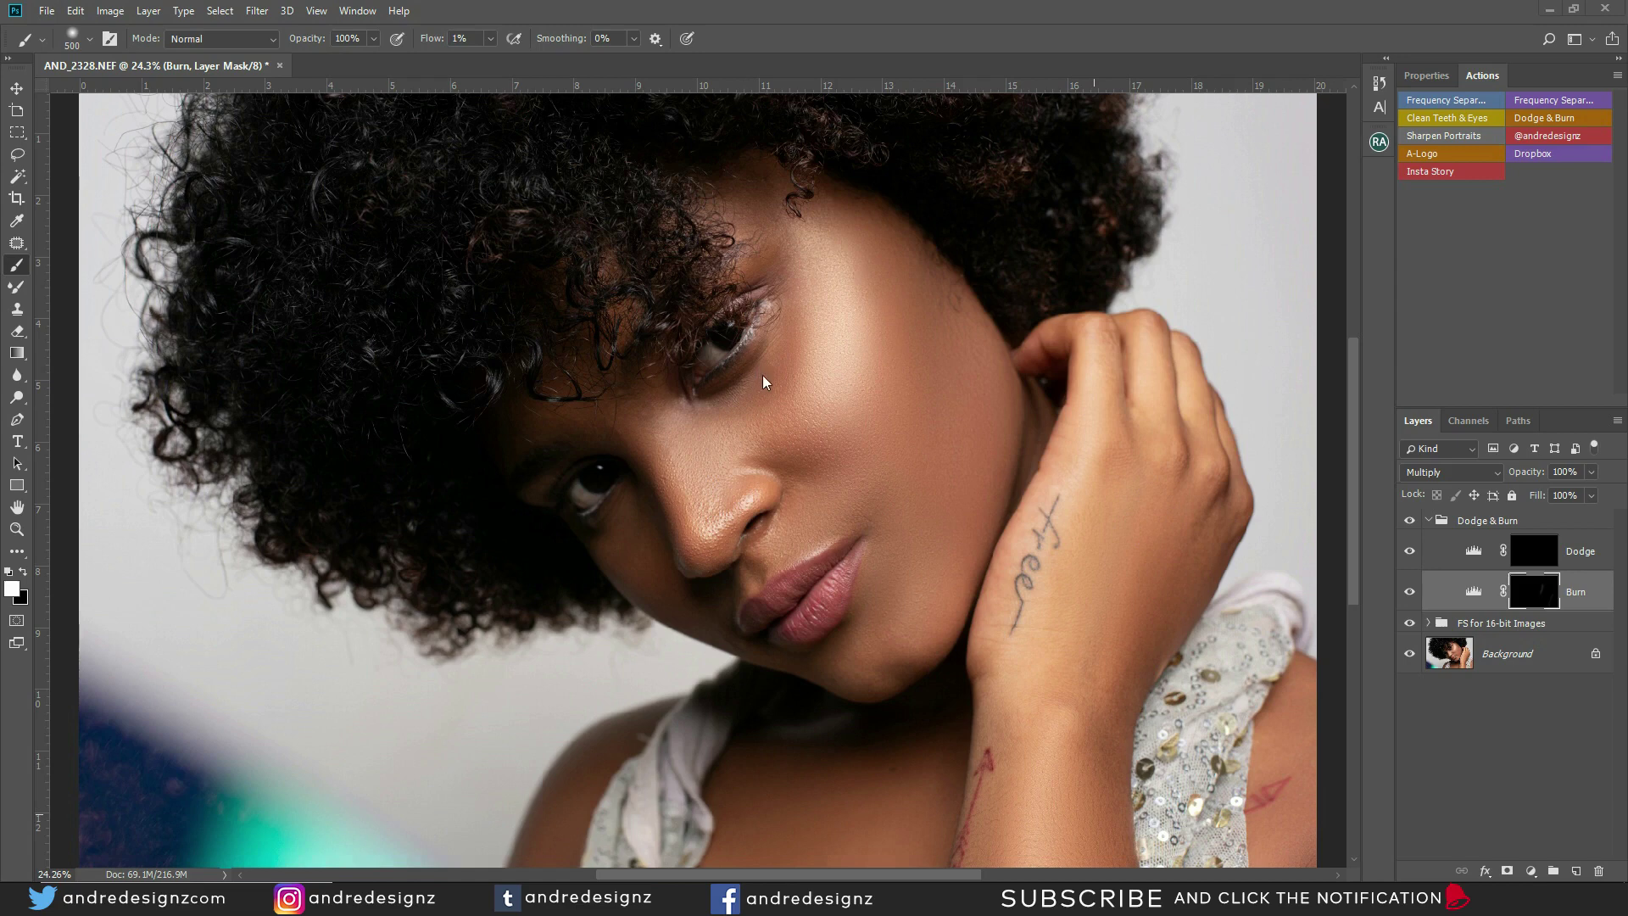
click(1531, 556)
key(bracketleft)
key(bracketleft)
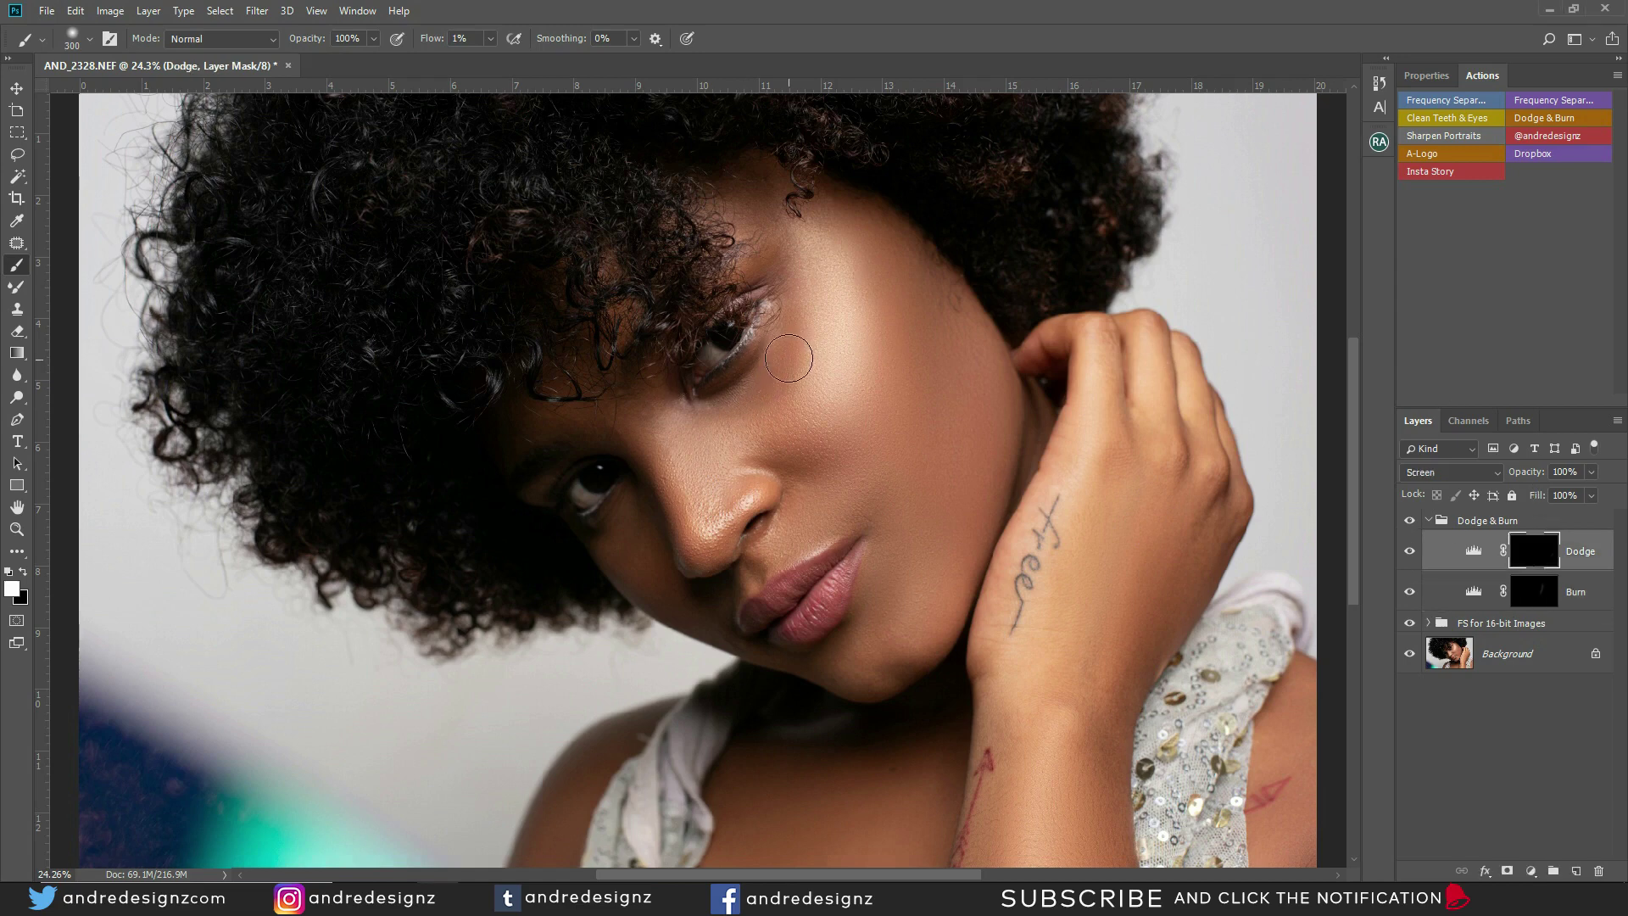
mouse_move(777, 371)
mouse_down()
mouse_move(731, 412)
mouse_move(741, 392)
mouse_move(717, 402)
mouse_move(777, 361)
mouse_move(791, 291)
mouse_move(771, 404)
mouse_move(704, 405)
mouse_move(788, 368)
mouse_move(800, 330)
mouse_move(793, 365)
mouse_move(797, 303)
mouse_move(780, 415)
mouse_move(784, 391)
mouse_move(738, 432)
mouse_move(842, 295)
mouse_move(815, 277)
mouse_move(756, 426)
mouse_move(758, 406)
mouse_move(730, 406)
mouse_move(799, 341)
mouse_up()
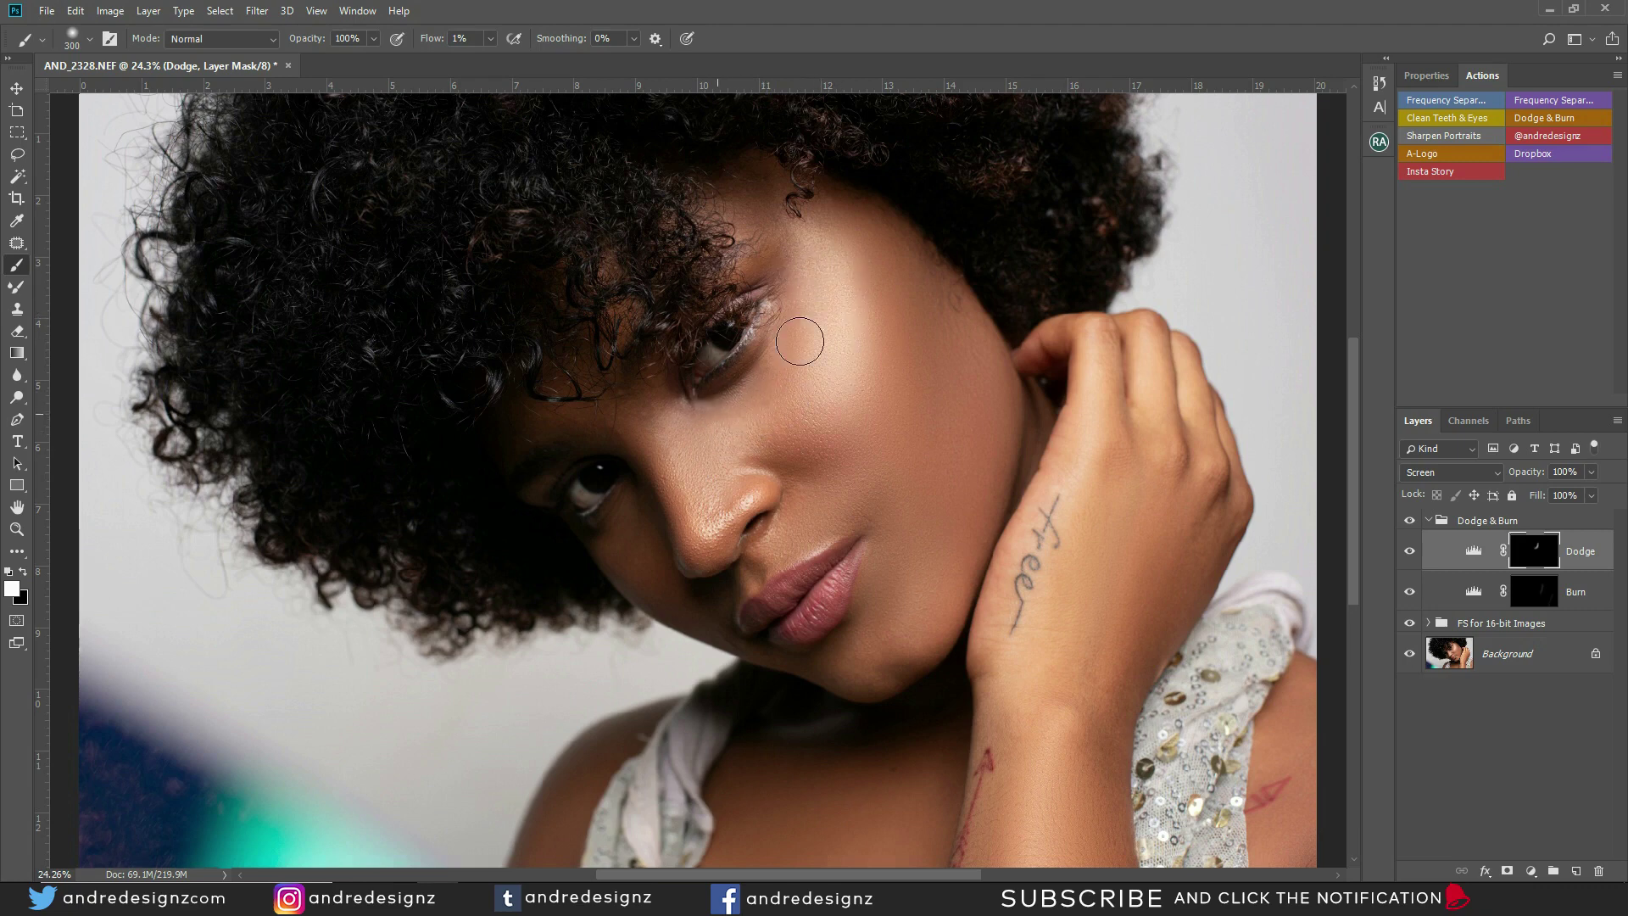
click(1409, 553)
click(1410, 555)
Step: Paint white on the Dodge mask with a 200 px brush along the nose bridge and beneath the shaded eye
key(bracketleft)
mouse_move(658, 478)
mouse_down()
mouse_move(623, 384)
mouse_move(674, 518)
mouse_move(618, 407)
mouse_move(709, 586)
mouse_move(618, 410)
mouse_move(701, 588)
mouse_up()
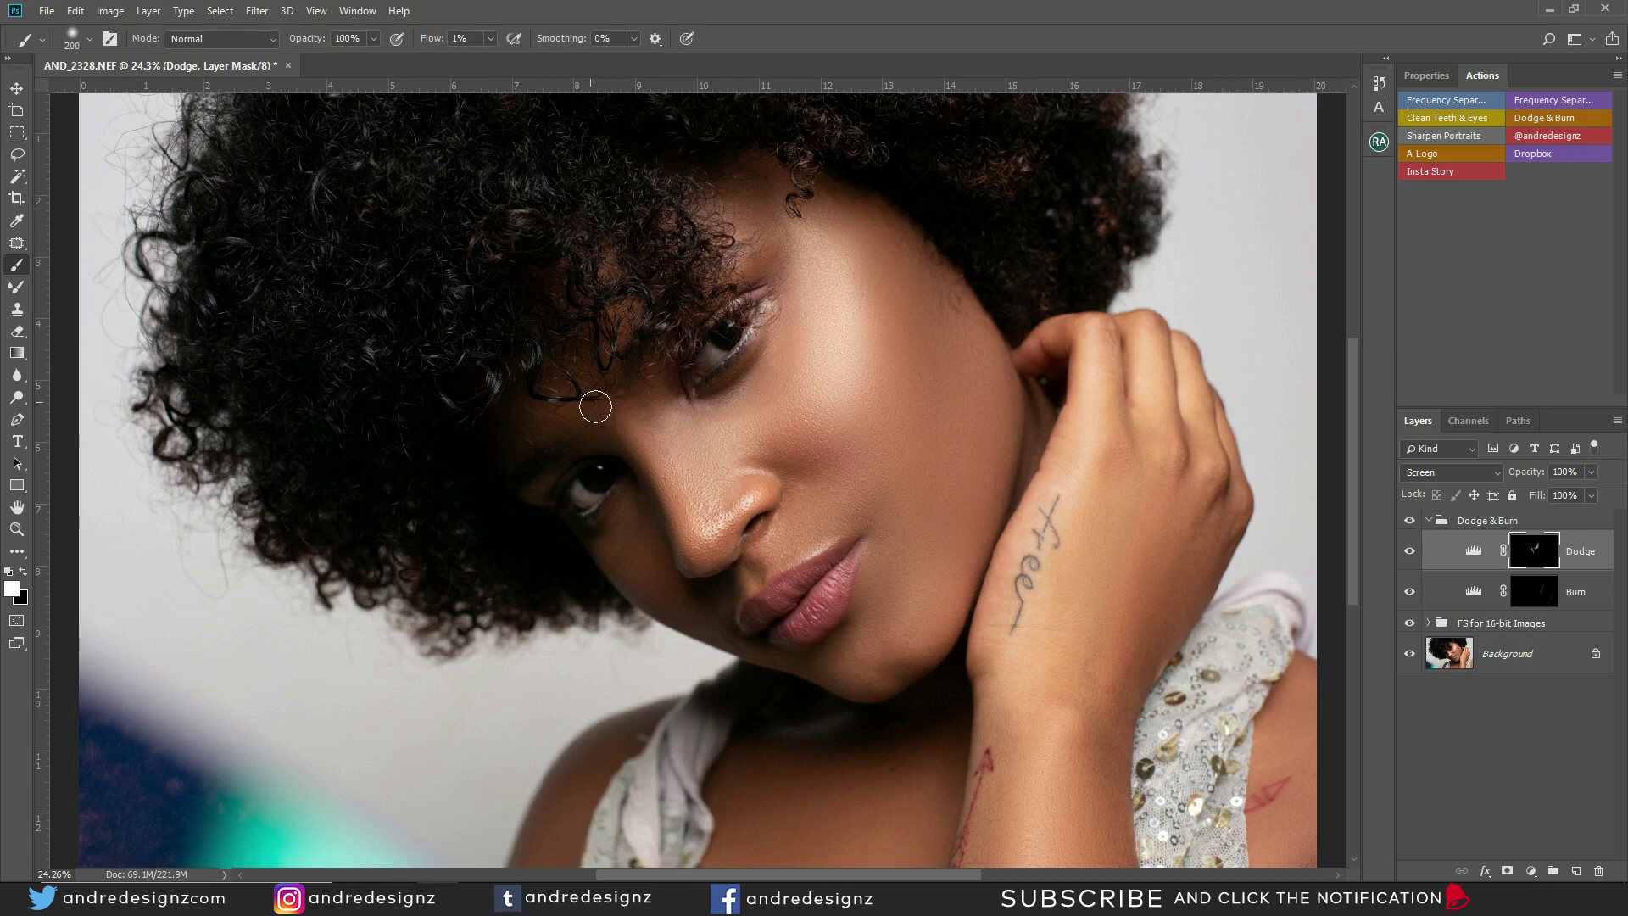
mouse_move(610, 451)
mouse_down()
mouse_move(651, 512)
mouse_move(649, 480)
mouse_up()
mouse_move(640, 445)
mouse_down()
mouse_move(609, 533)
mouse_move(620, 468)
mouse_move(598, 500)
mouse_up()
mouse_move(690, 560)
mouse_down()
mouse_move(629, 441)
mouse_move(669, 527)
mouse_move(633, 450)
mouse_move(670, 520)
mouse_move(650, 477)
mouse_up()
Step: Darken the area between the eyes on the Burn mask with a 250 px brush and compare the layer on and off
click(1522, 596)
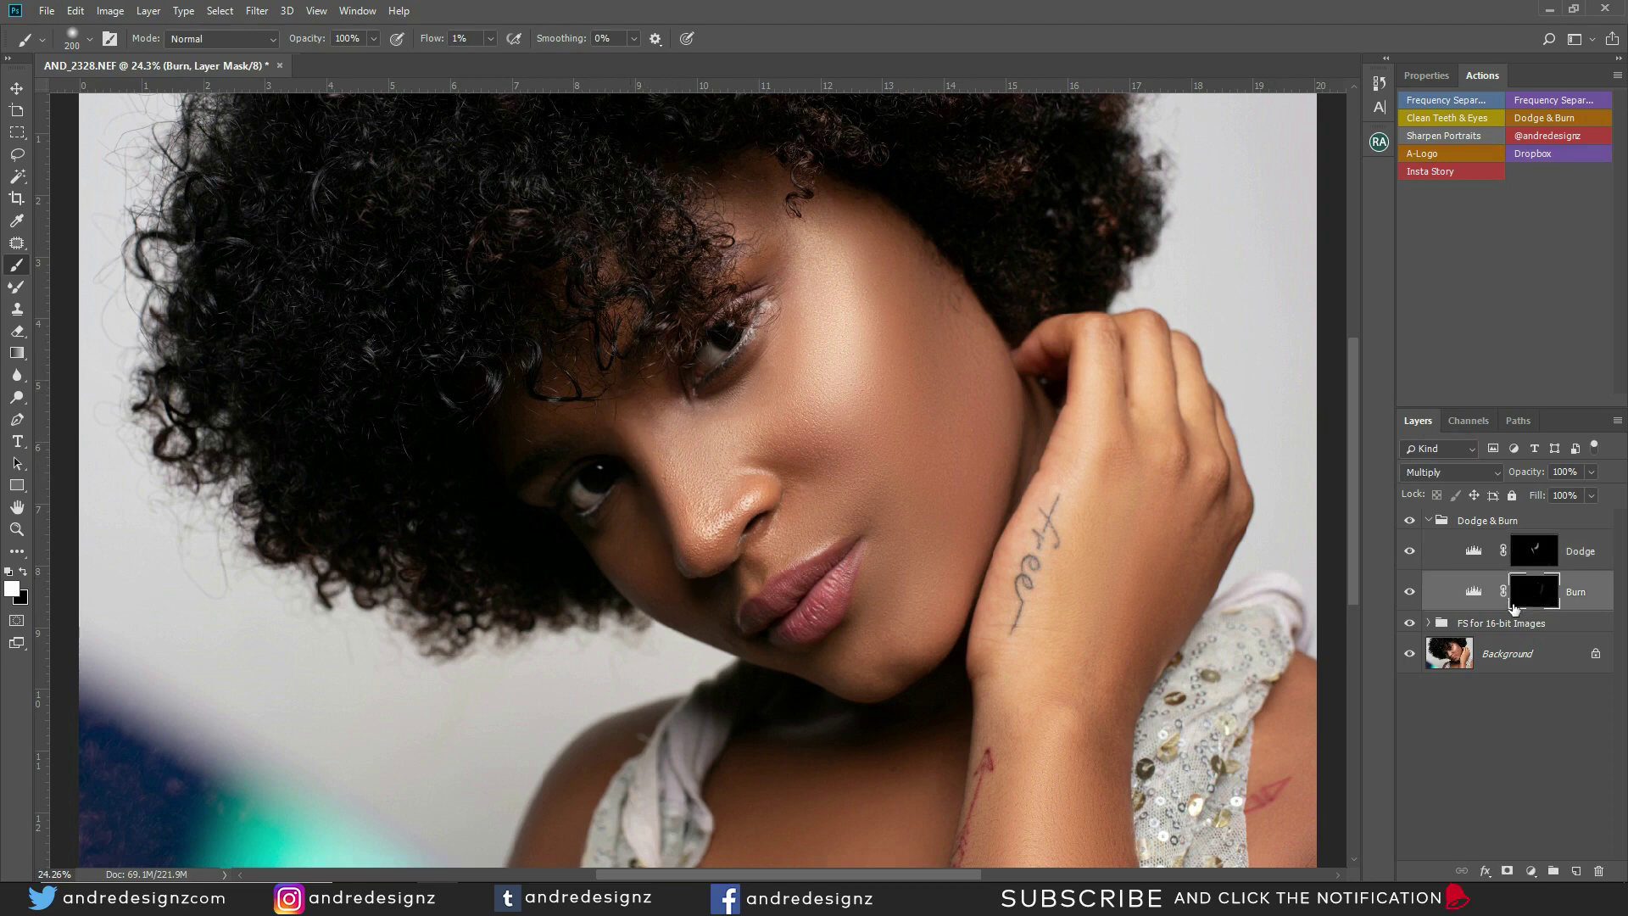
key(bracketright)
mouse_move(668, 396)
mouse_down()
mouse_move(697, 470)
mouse_move(657, 389)
mouse_up()
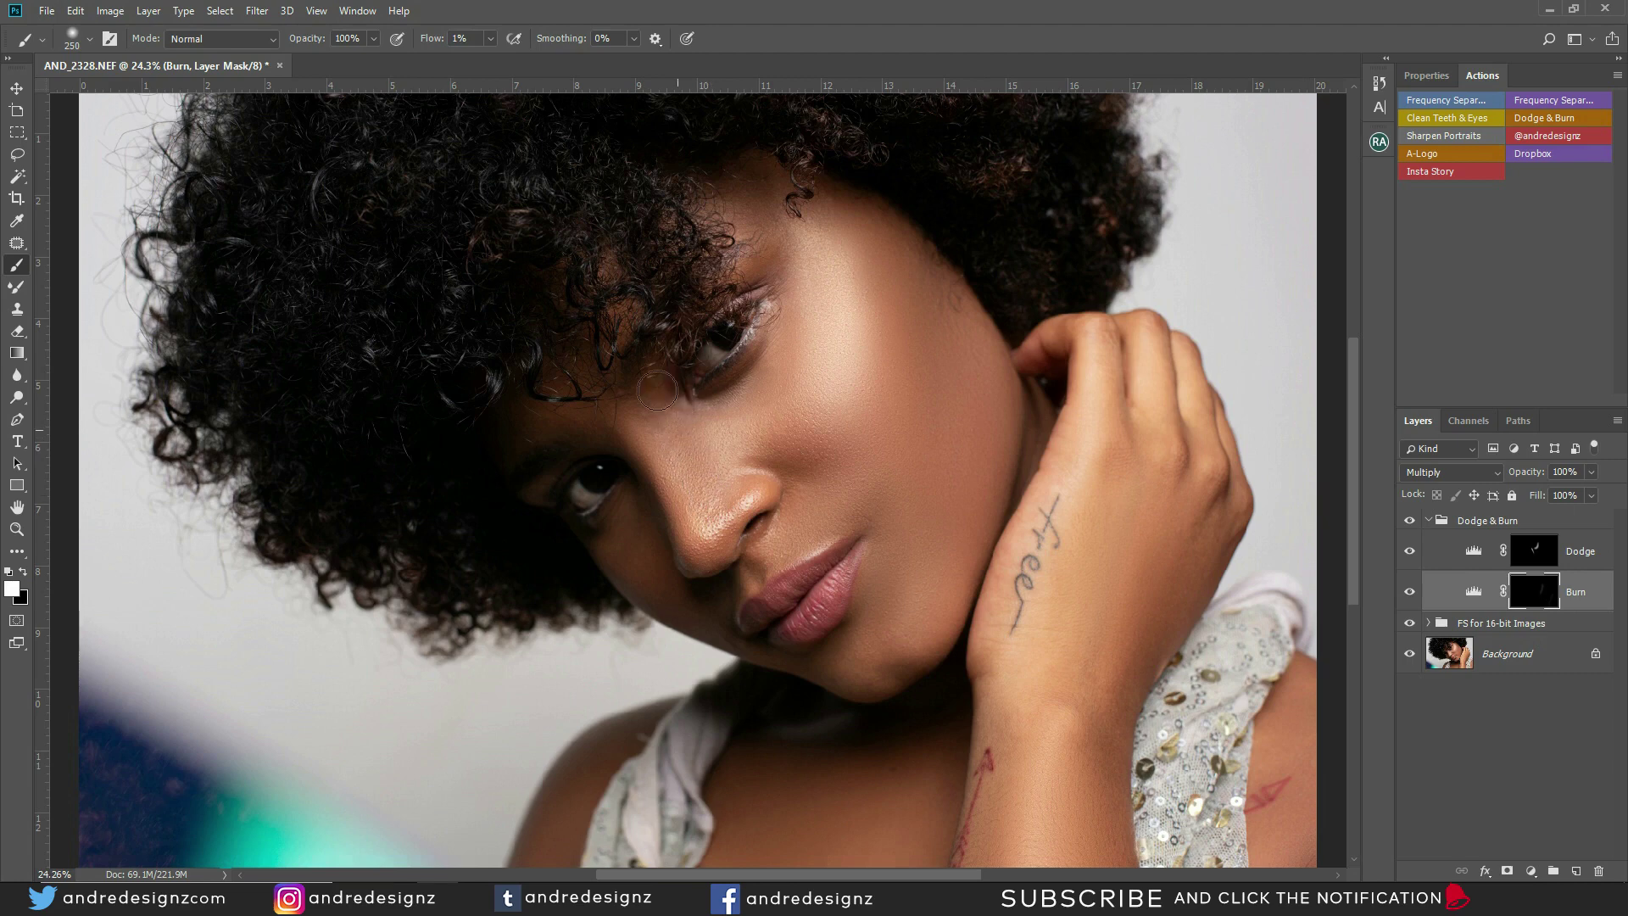
click(1410, 593)
click(1410, 593)
Step: Brighten the shadow on the cheek beside the nose and the chin on the Dodge mask with a 400 px brush
click(1536, 551)
key(bracketright)
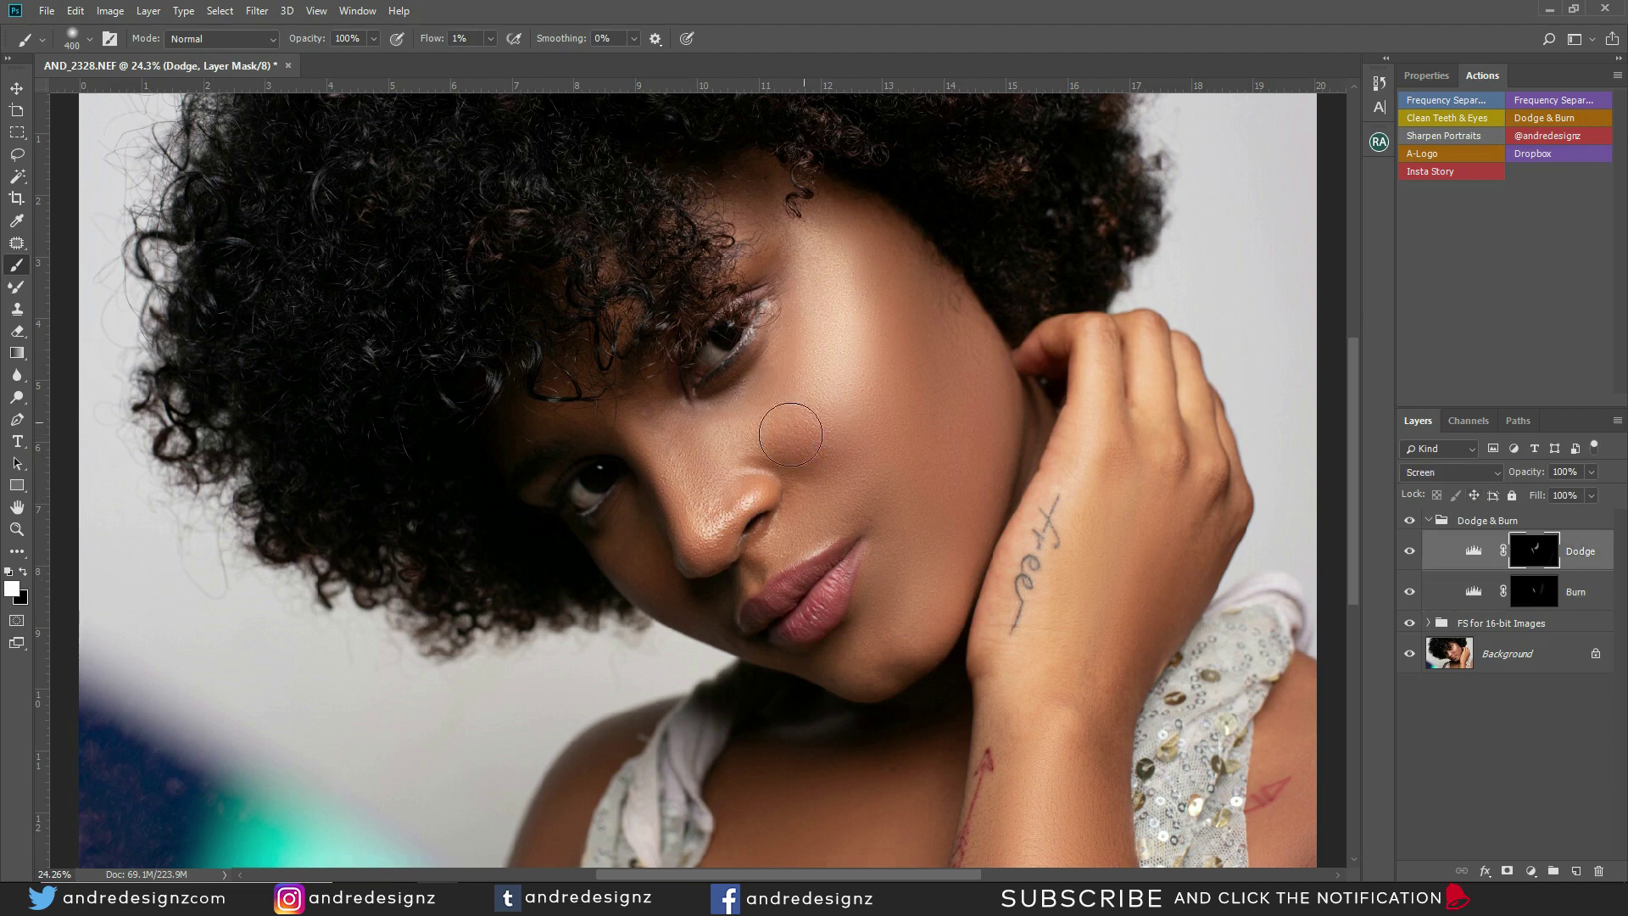
mouse_move(791, 439)
mouse_down()
mouse_move(813, 374)
mouse_move(802, 267)
mouse_move(838, 468)
mouse_move(854, 435)
mouse_move(845, 307)
mouse_move(819, 263)
mouse_move(822, 426)
mouse_move(818, 272)
mouse_move(816, 399)
mouse_move(977, 311)
mouse_move(922, 515)
mouse_move(928, 453)
mouse_up()
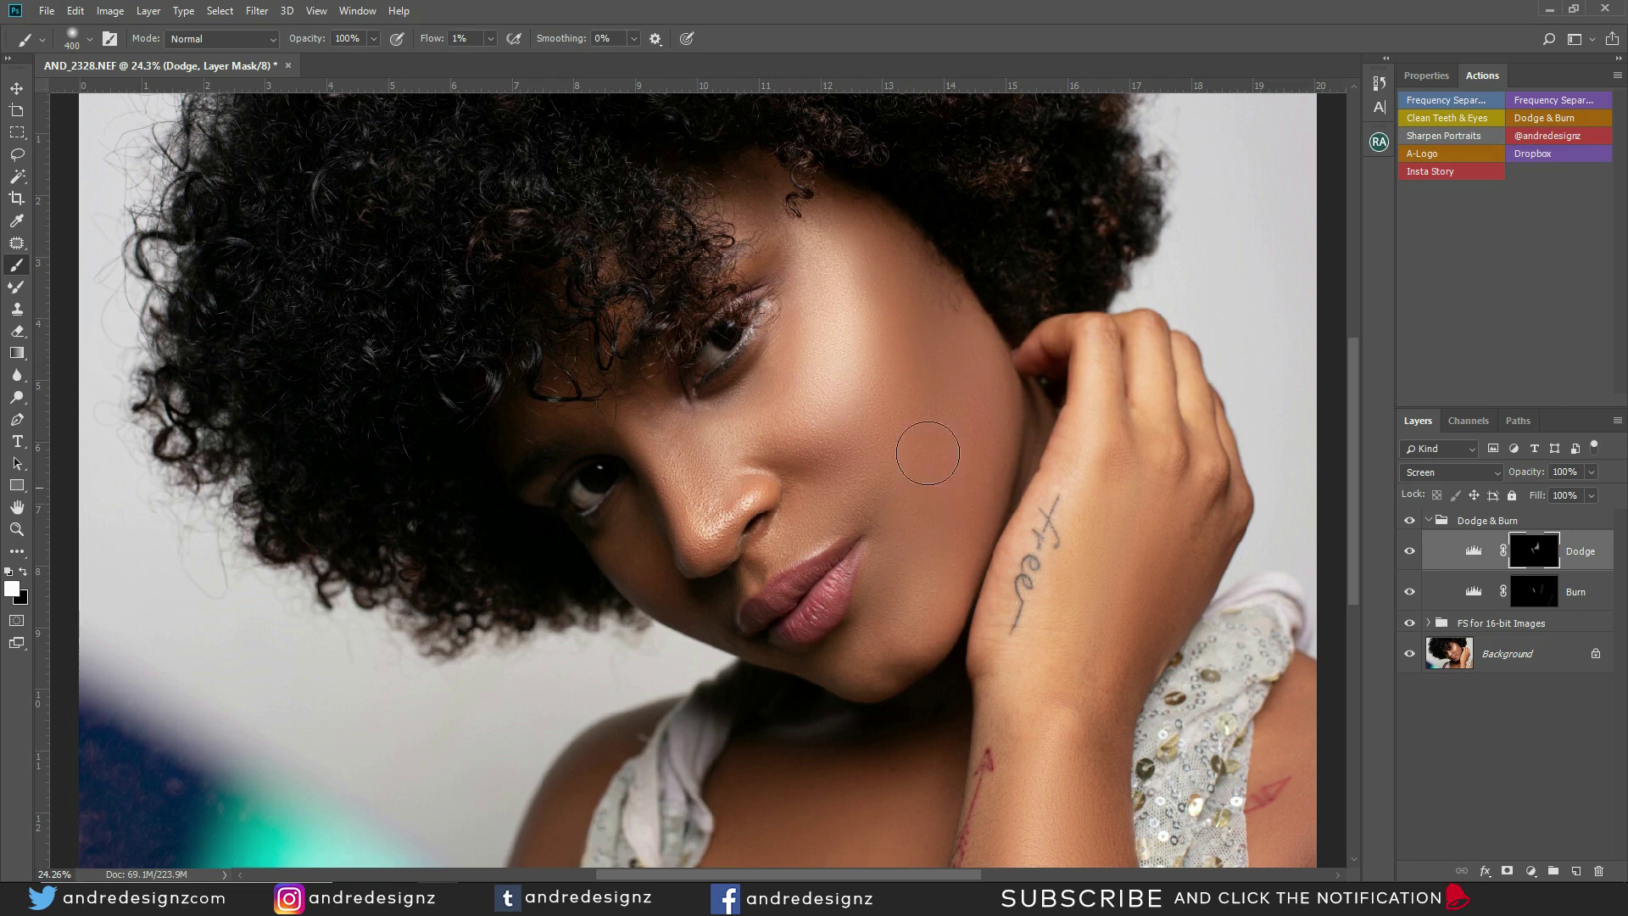
click(1533, 587)
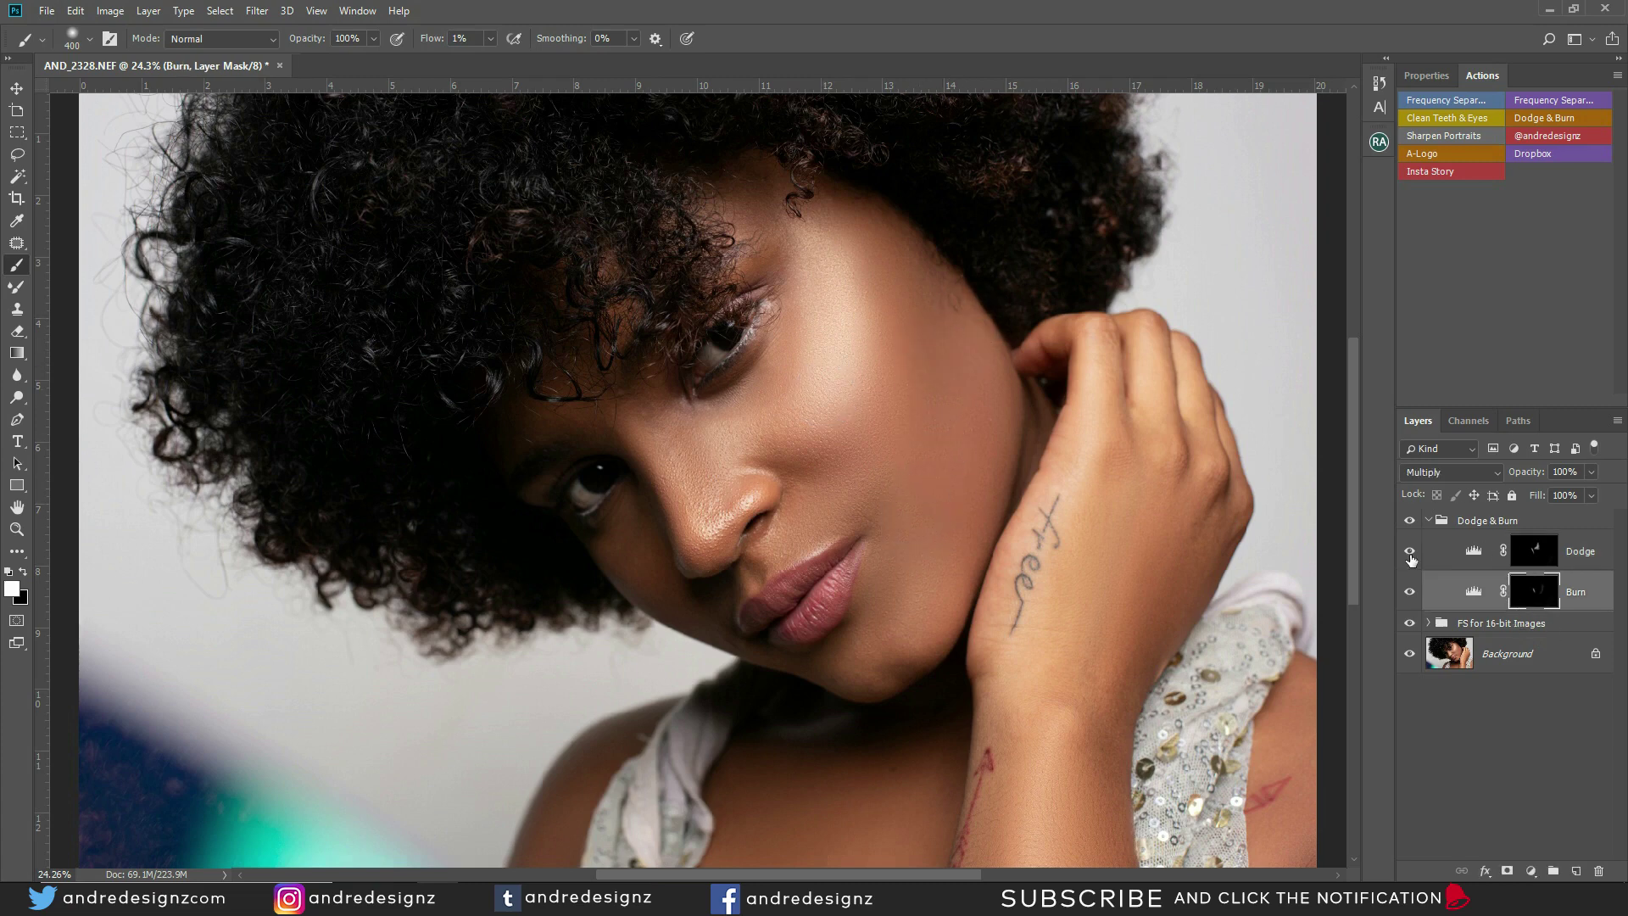
click(1488, 555)
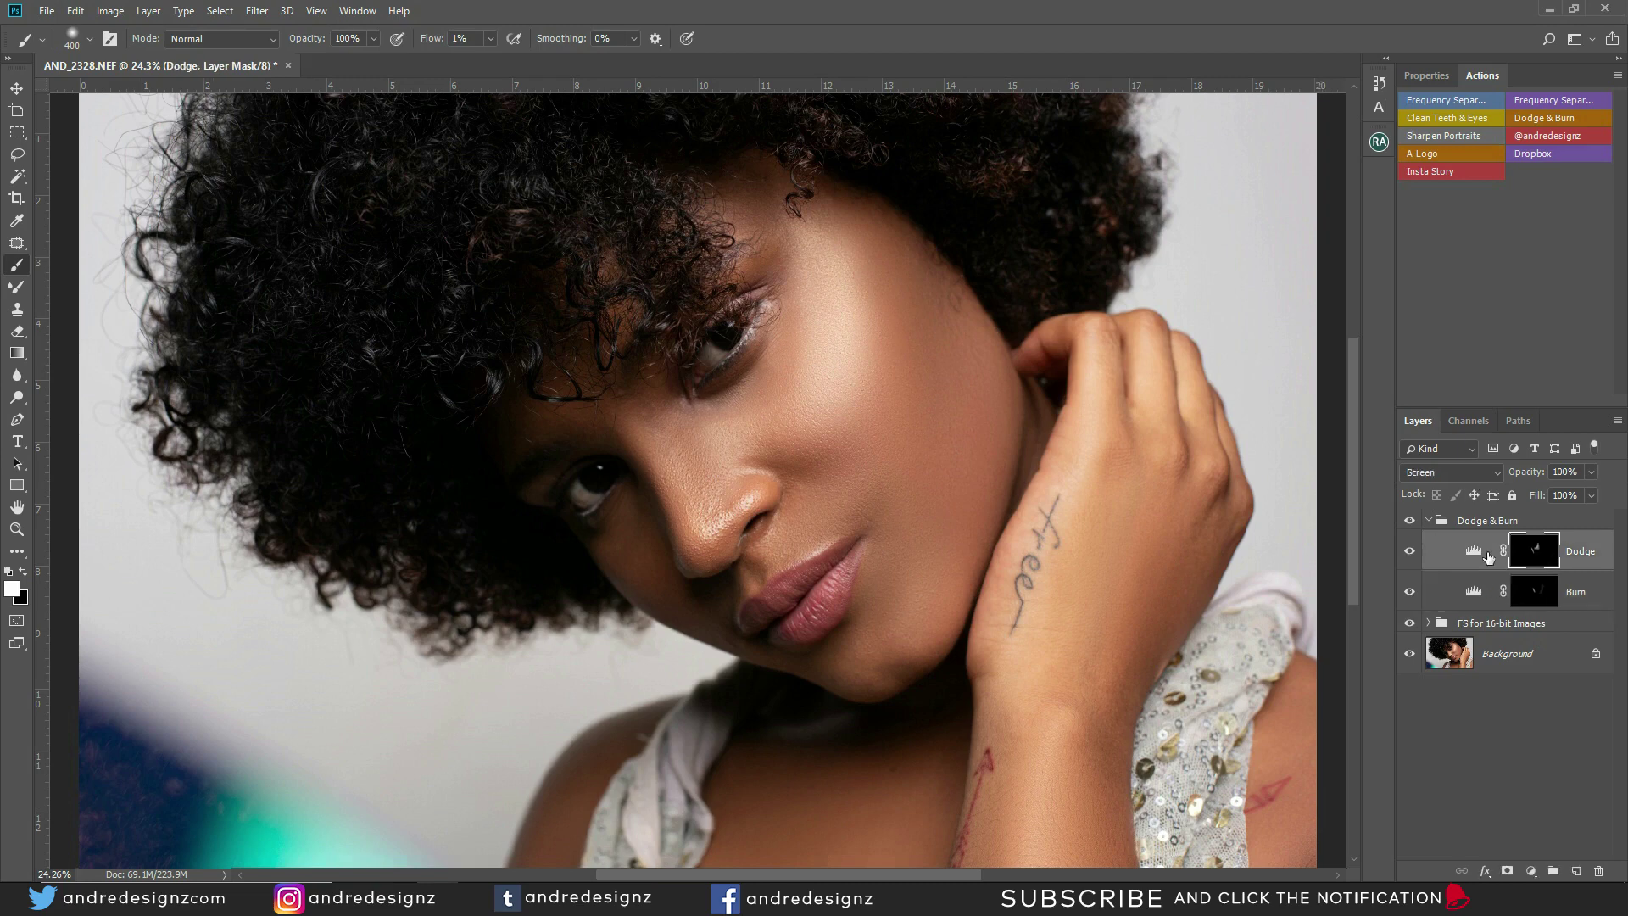
drag(907, 685, 908, 669)
drag(876, 674, 889, 654)
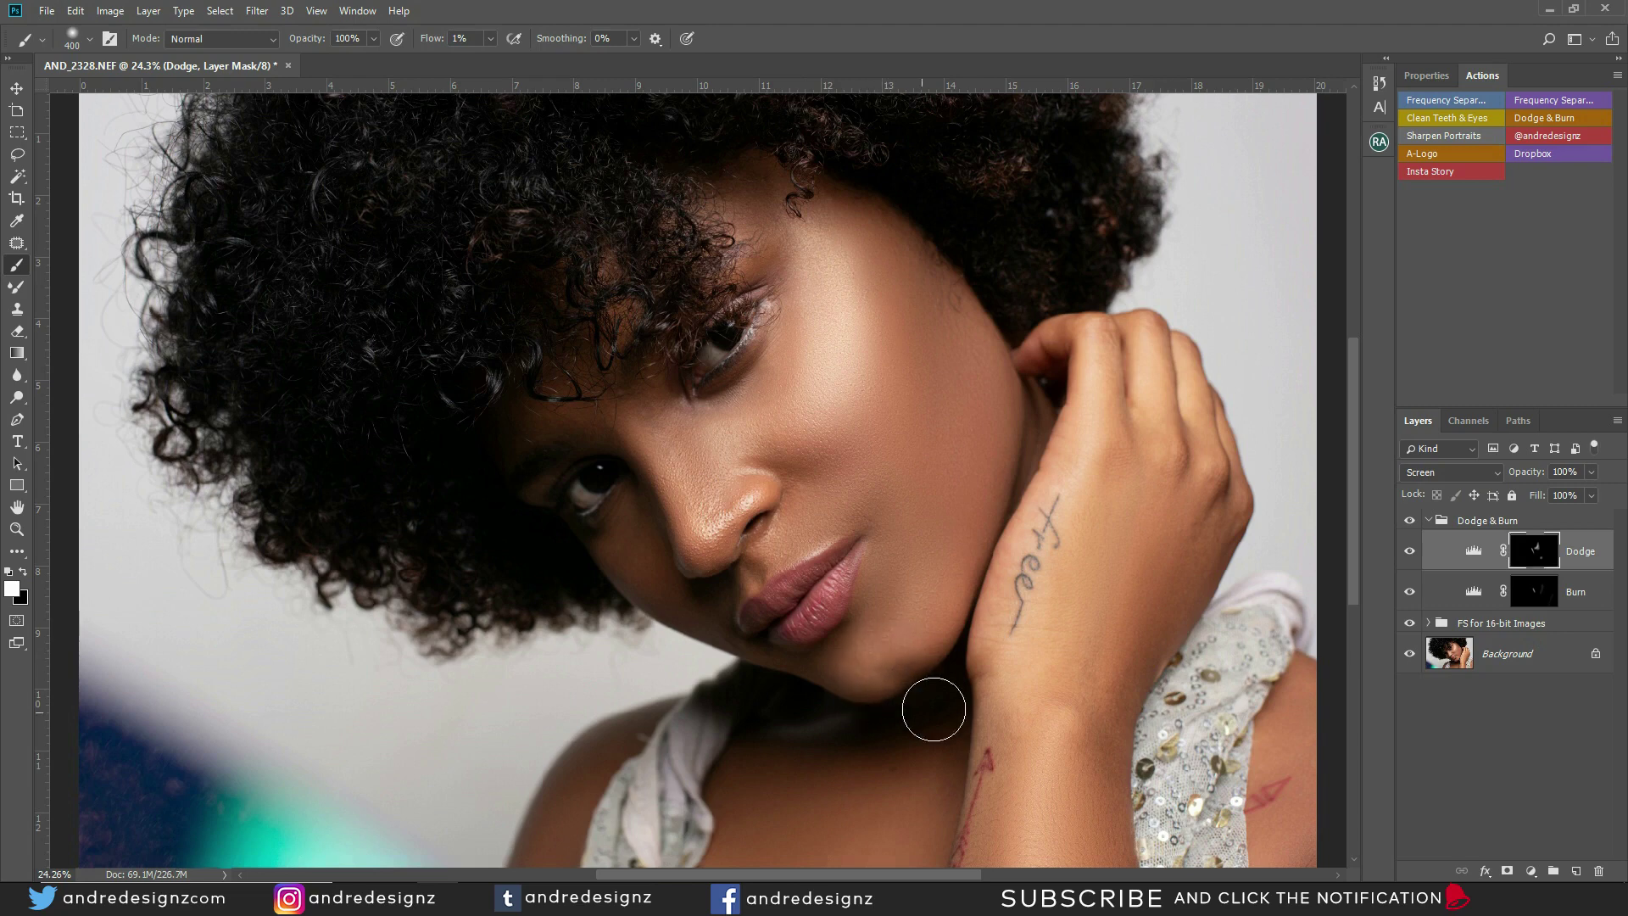
Step: Paint white on the Burn mask with a 175 px brush to deepen the shadow below the lower lip
click(1545, 591)
key(bracketleft)
key(bracketleft)
key(bracketleft)
key(bracketleft)
drag(843, 638, 805, 682)
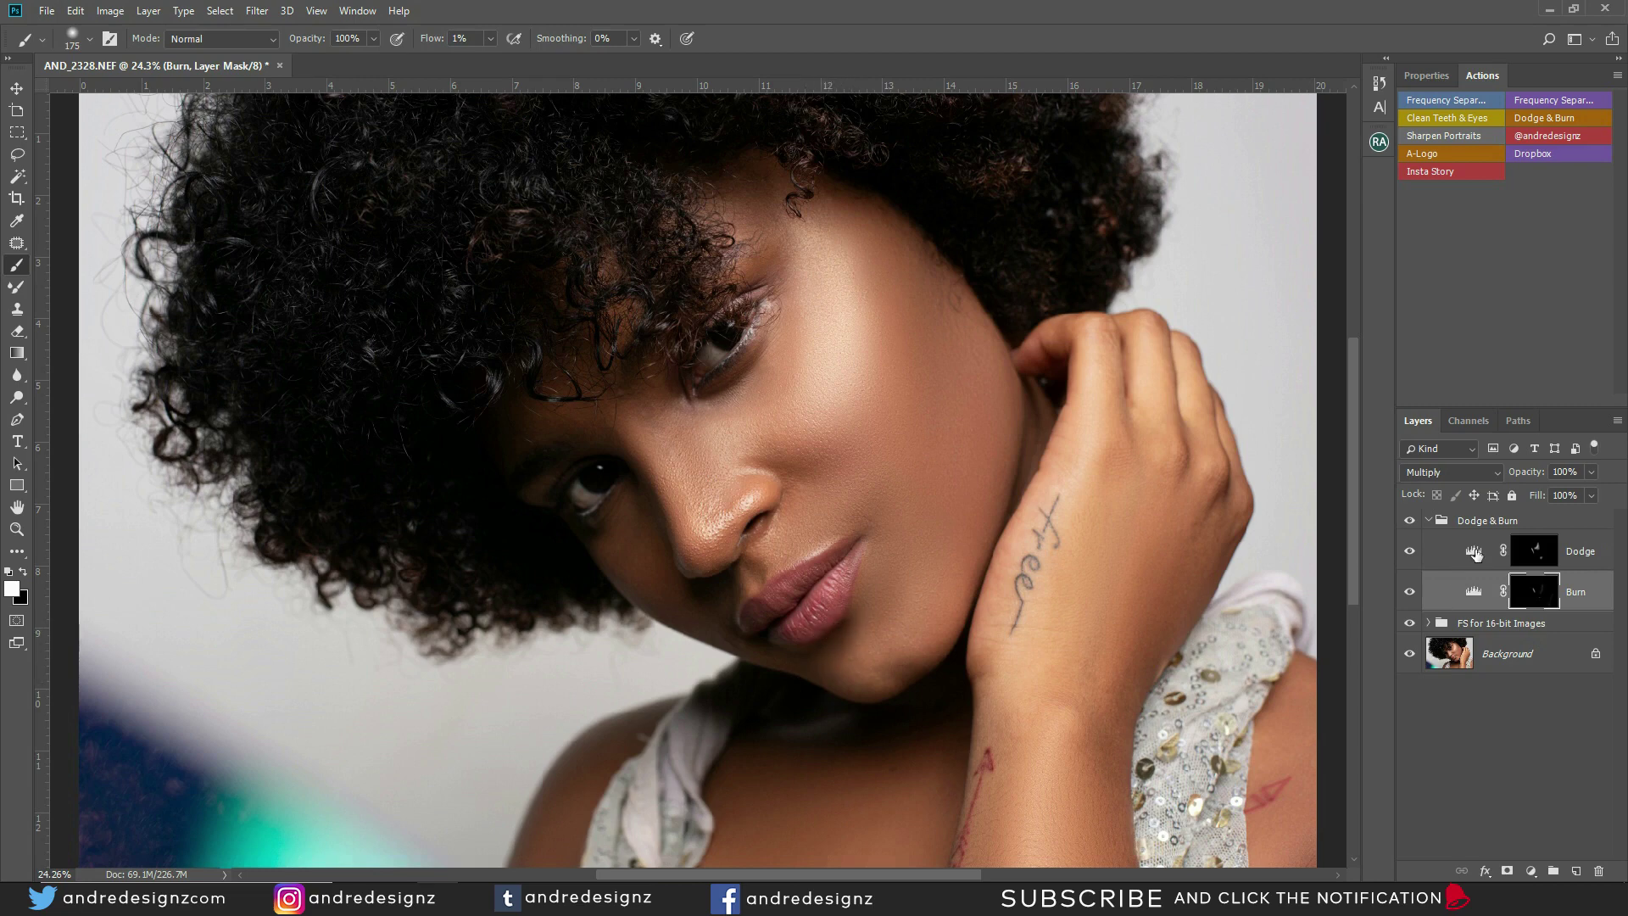
Step: Brighten the jawline near the chin on the Dodge mask, and the lower outer cheek with a 400 px brush
click(1534, 550)
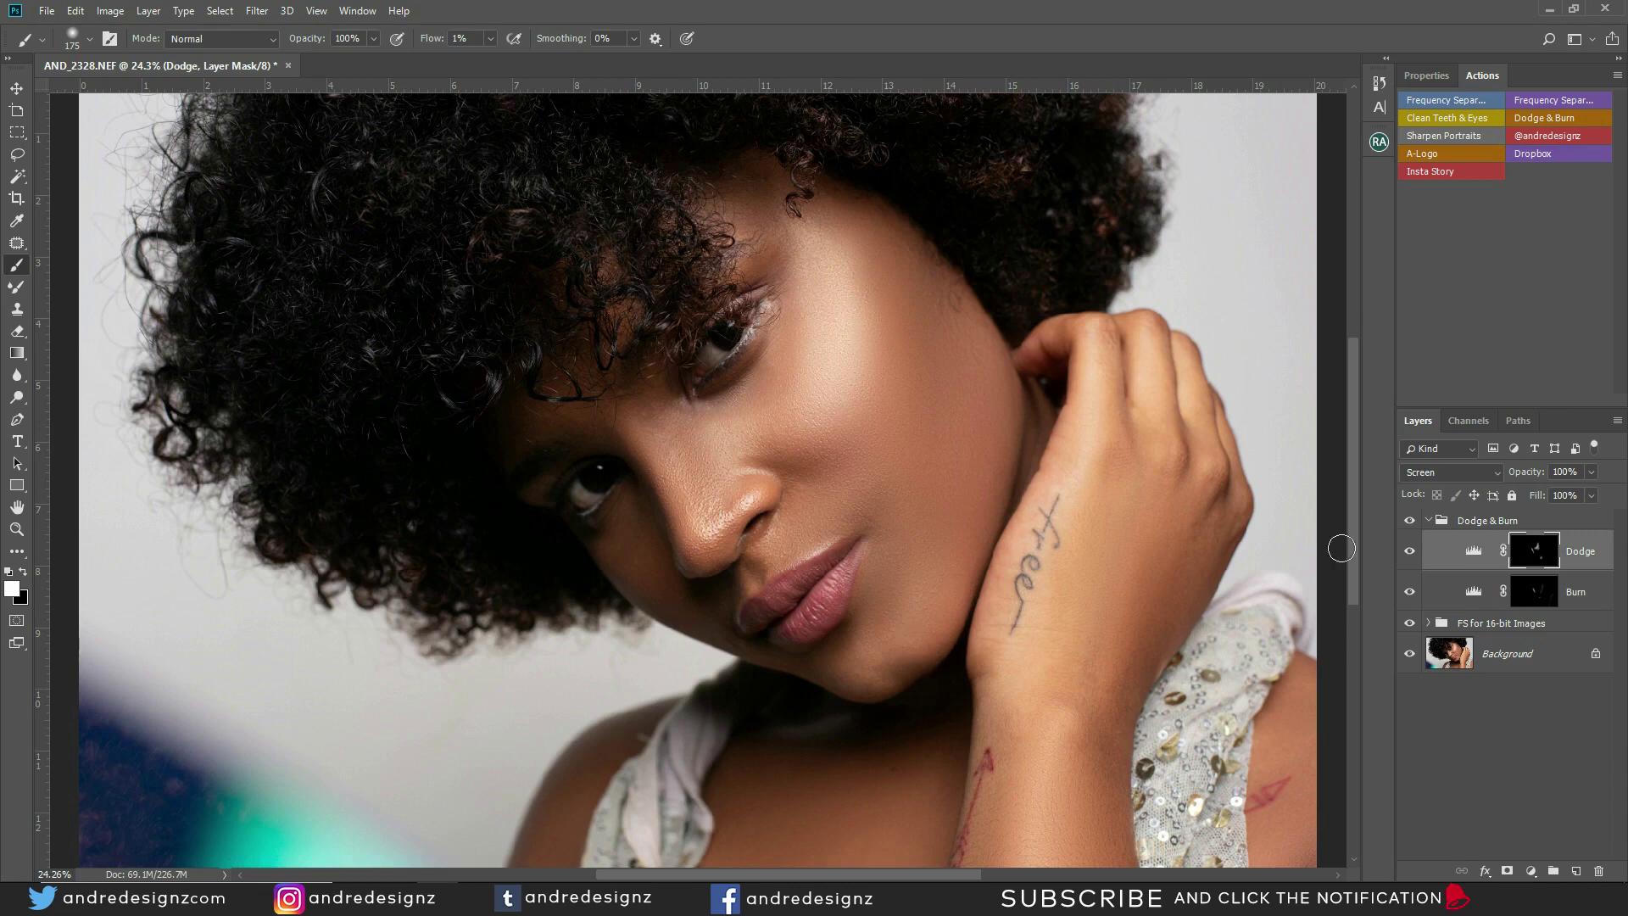
mouse_move(896, 674)
mouse_down()
mouse_move(887, 616)
mouse_move(897, 570)
mouse_move(870, 630)
mouse_move(913, 596)
mouse_move(880, 550)
mouse_move(895, 560)
mouse_move(897, 471)
mouse_move(899, 703)
mouse_move(995, 652)
mouse_up()
key(bracketright)
key(bracketright)
key(bracketright)
key(bracketright)
drag(949, 499, 911, 519)
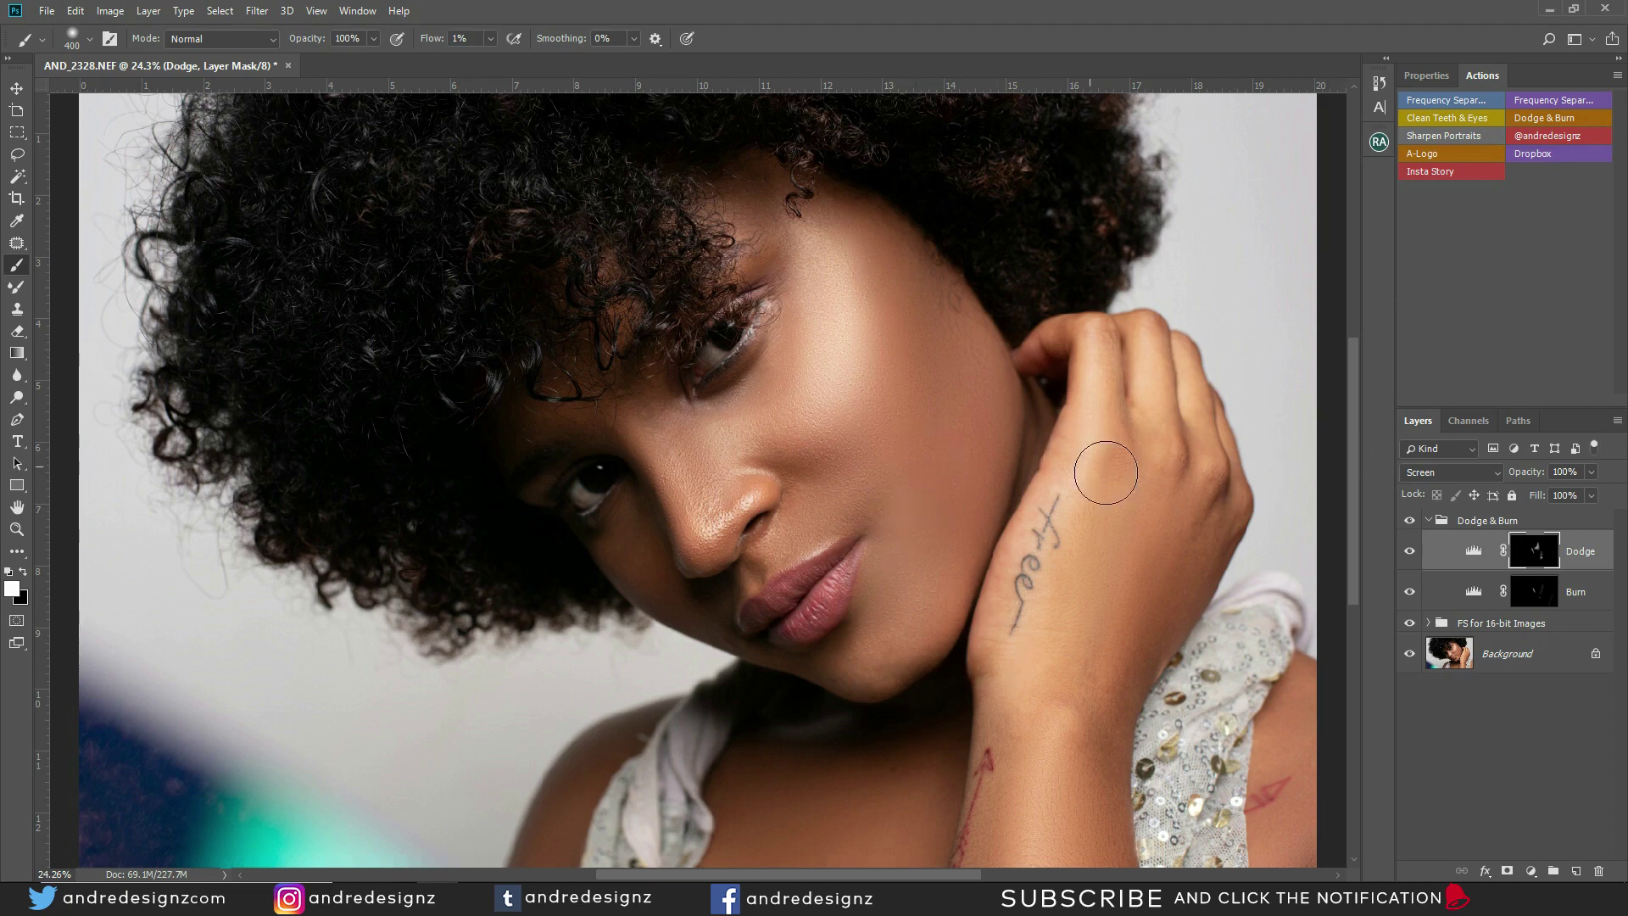
Step: Compare the portrait with and without the whole Dodge & Burn group
click(1523, 604)
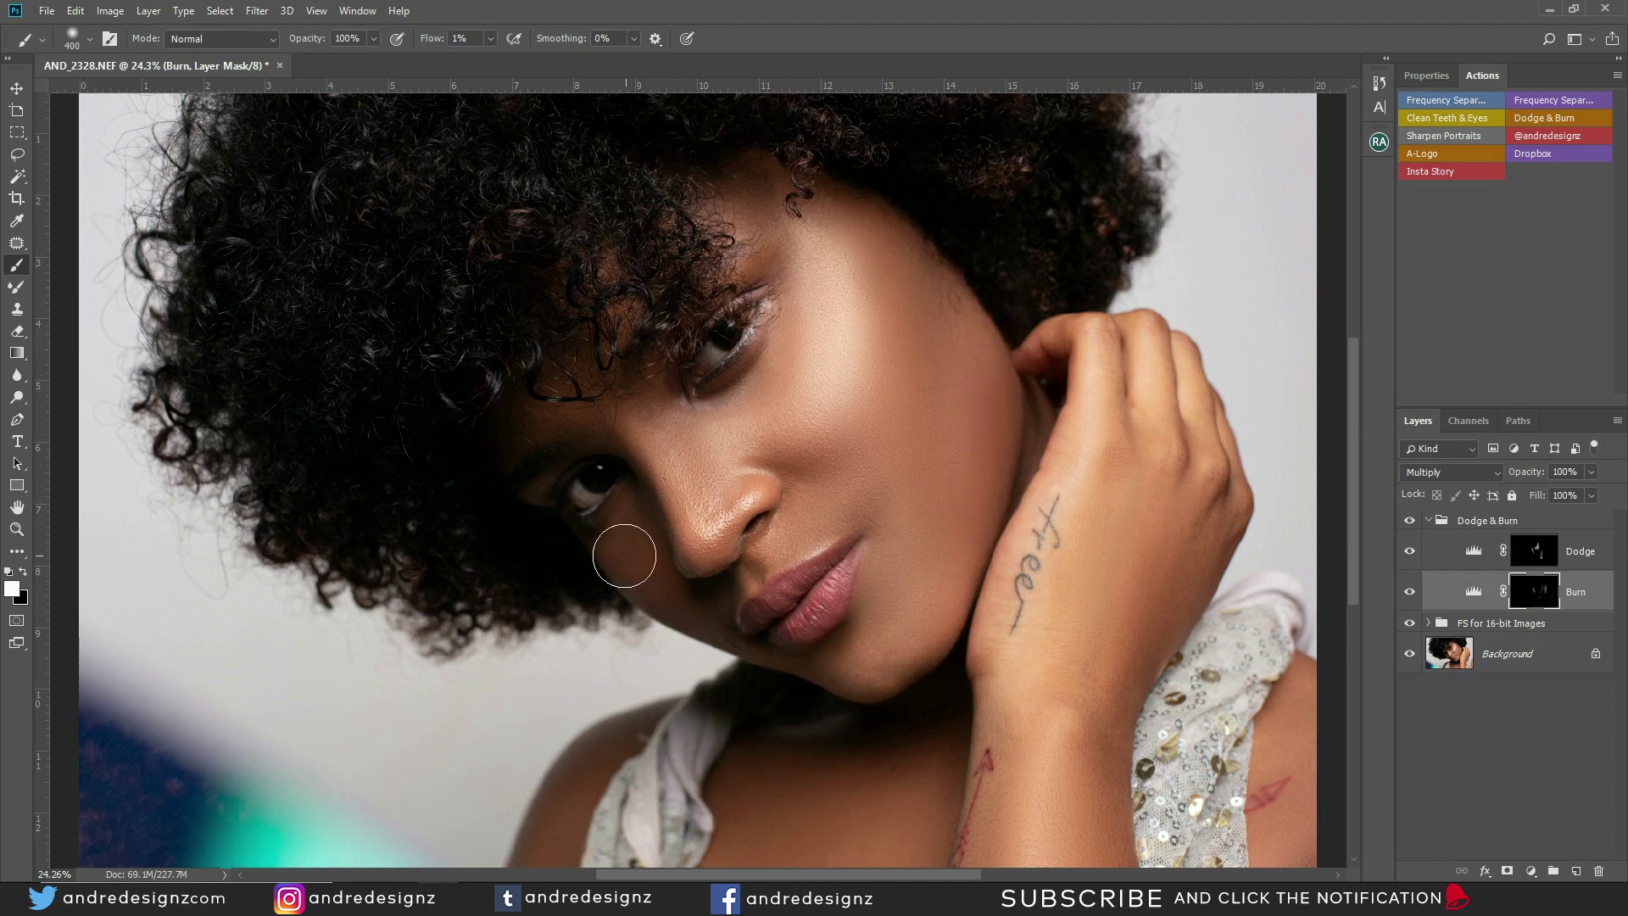
click(1526, 557)
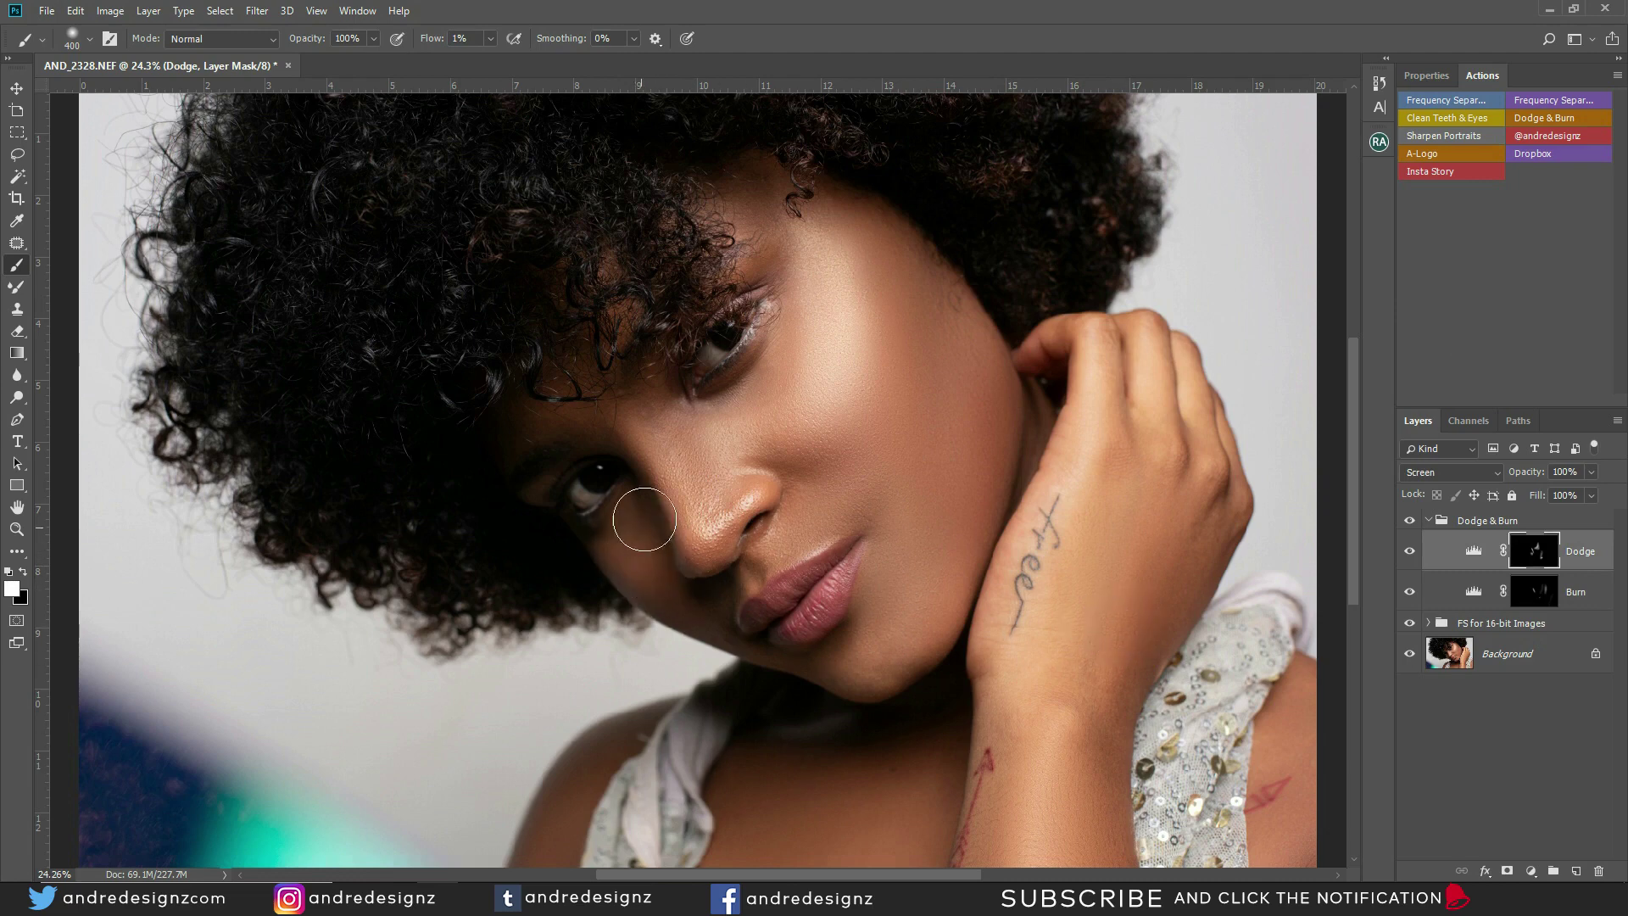
click(1408, 522)
click(1408, 522)
click(1408, 523)
click(1408, 522)
click(1408, 522)
click(1408, 523)
Step: Paint white on the Dodge mask with a 500 px brush to brighten the wrist and forearm, then reduce the brush to 250 px
key(bracketleft)
key(bracketleft)
key(bracketright)
key(bracketright)
key(bracketright)
drag(1086, 628, 1127, 674)
mouse_move(1353, 414)
mouse_down()
mouse_move(1355, 520)
mouse_move(1365, 495)
mouse_up()
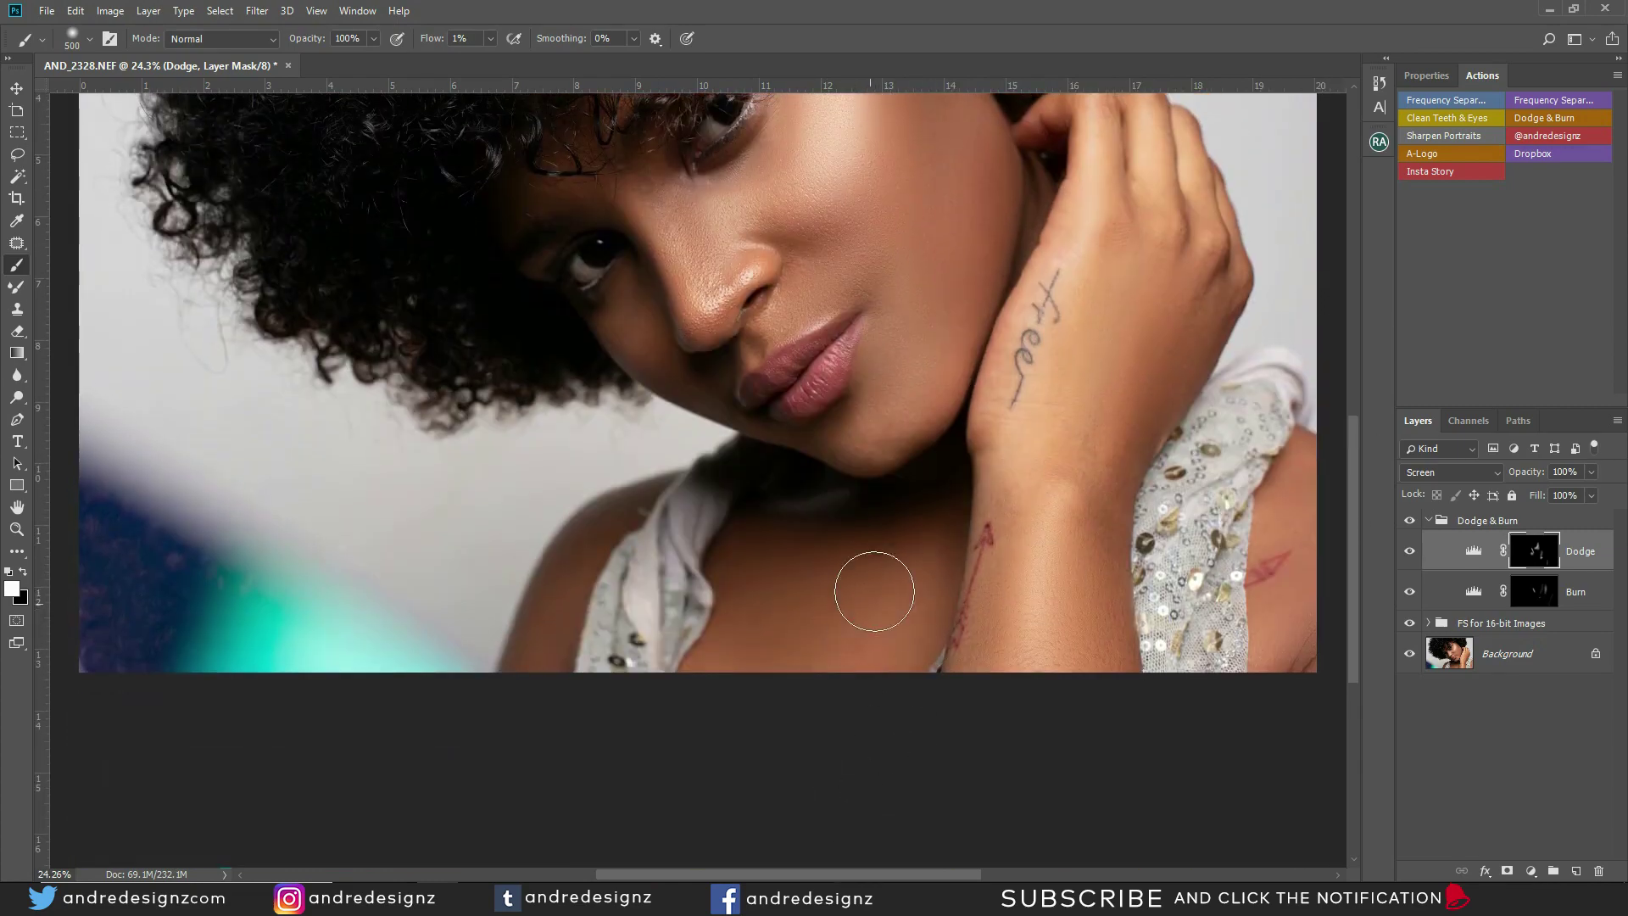
key(bracketleft)
key(bracketleft)
key(bracketleft)
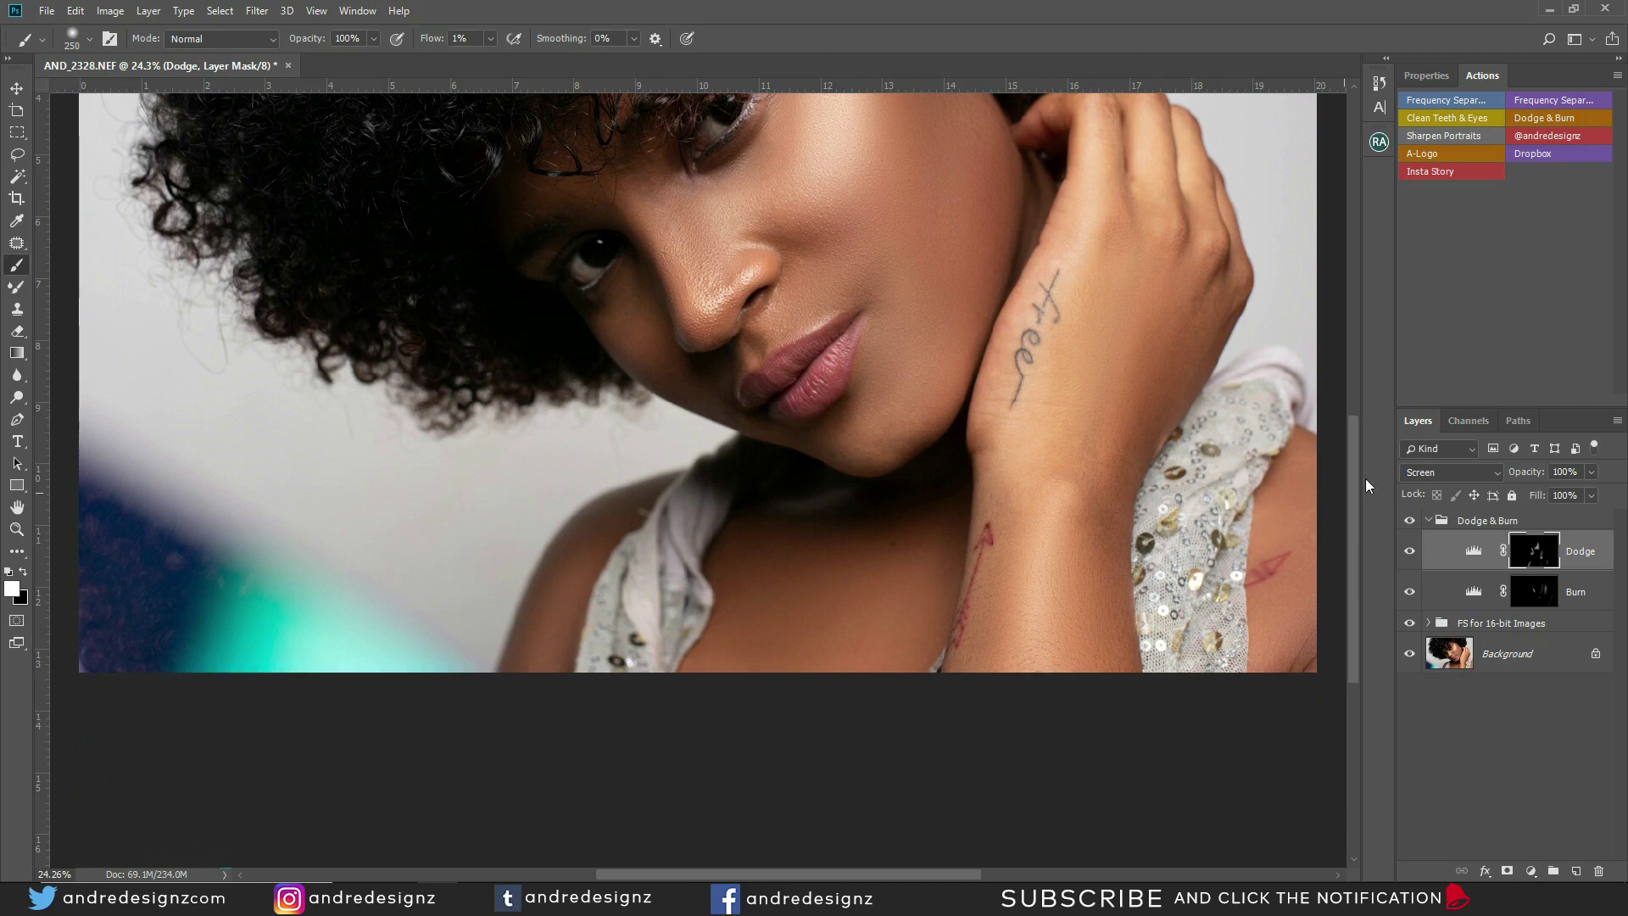
Step: Collapse the Dodge & Burn group and run the Clean Teeth & Eyes action above it
key(r)
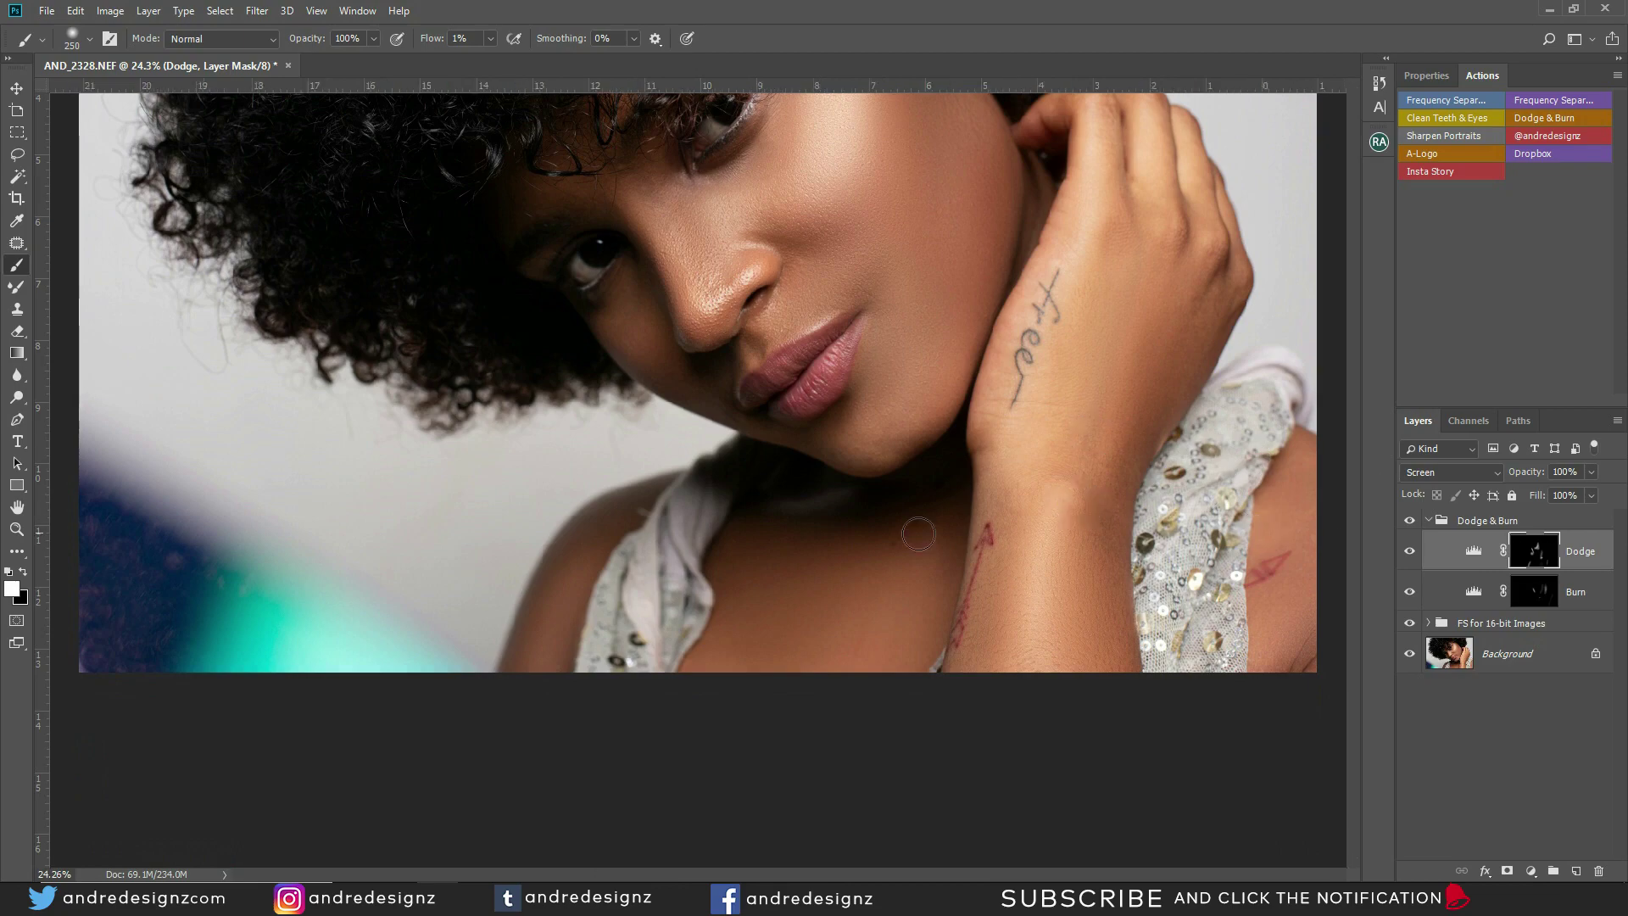
key(ctrl+minus)
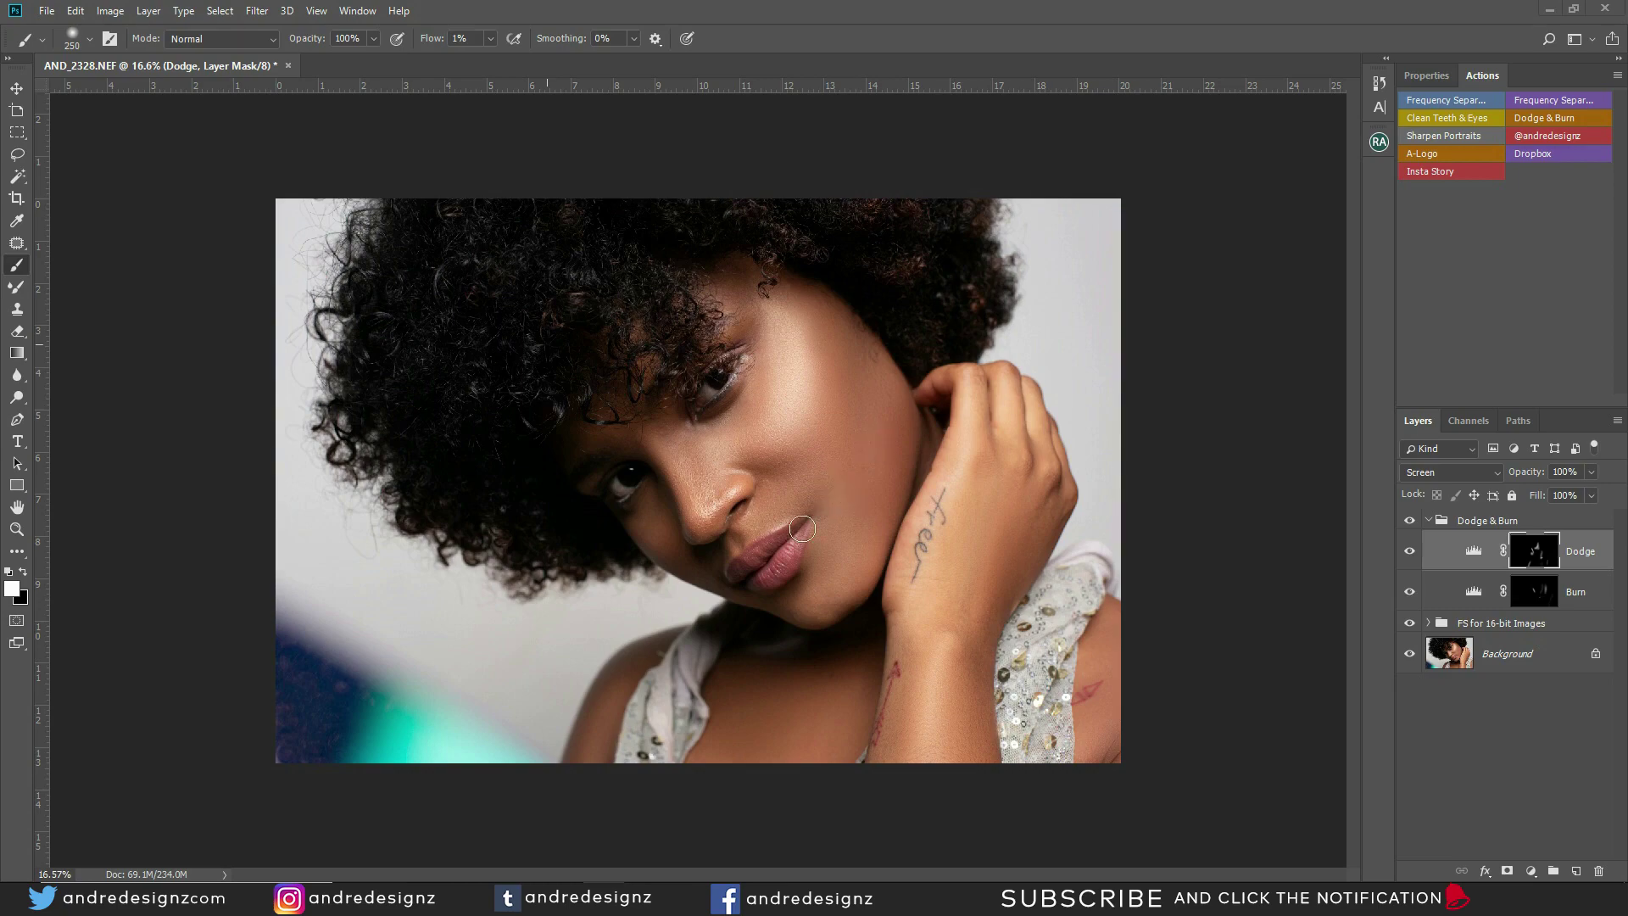
scroll(802, 502, up, 5)
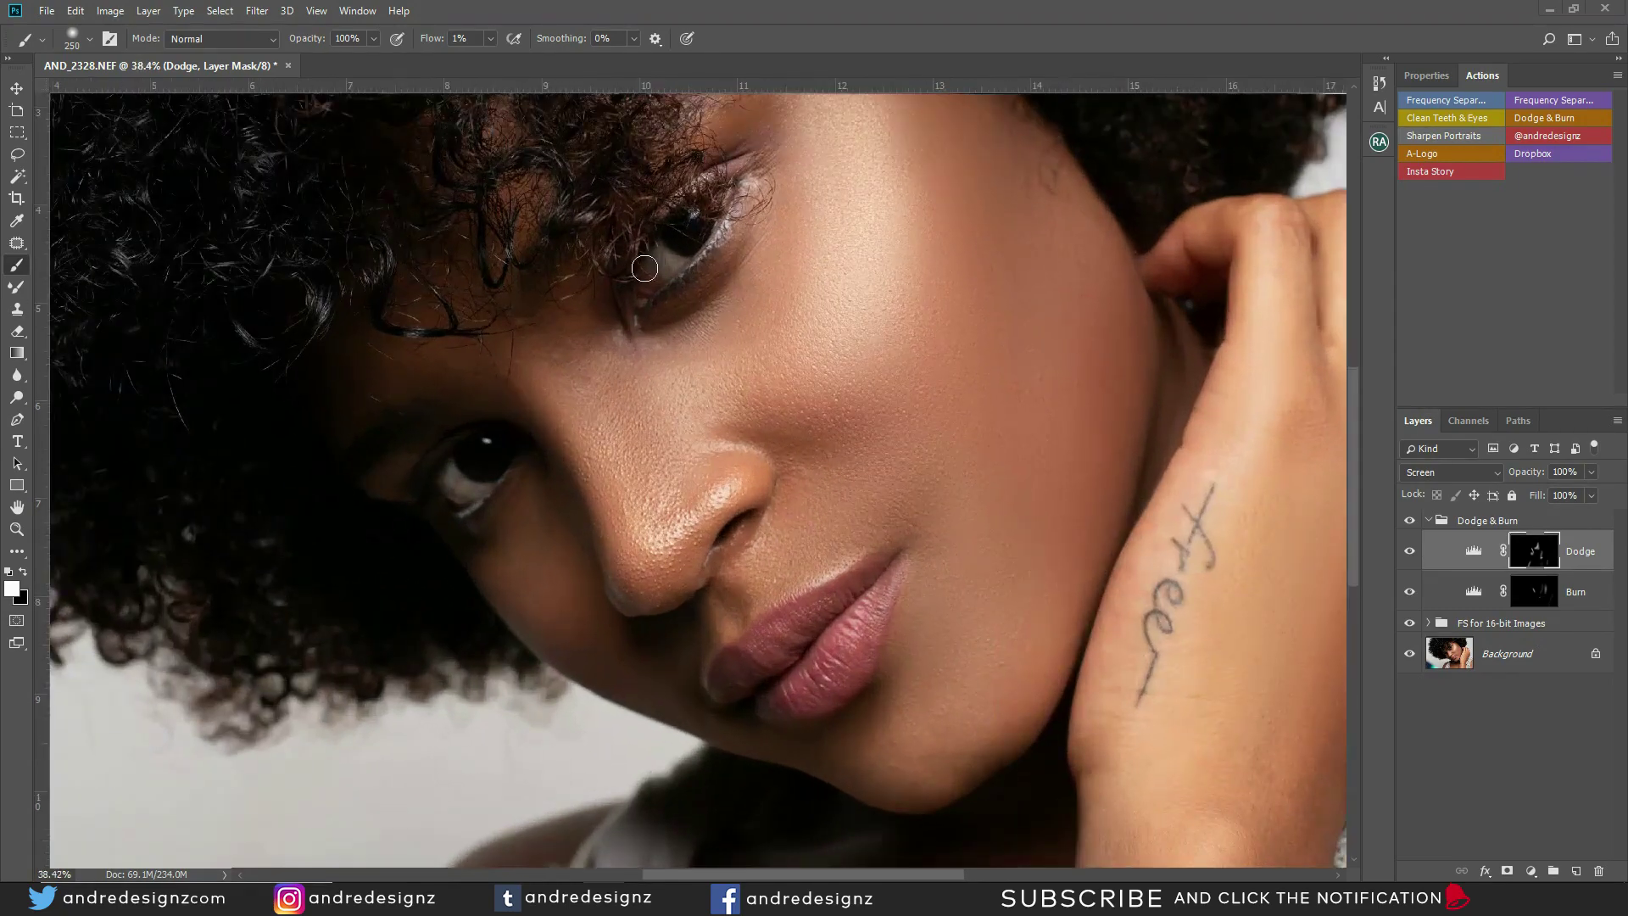
click(1428, 521)
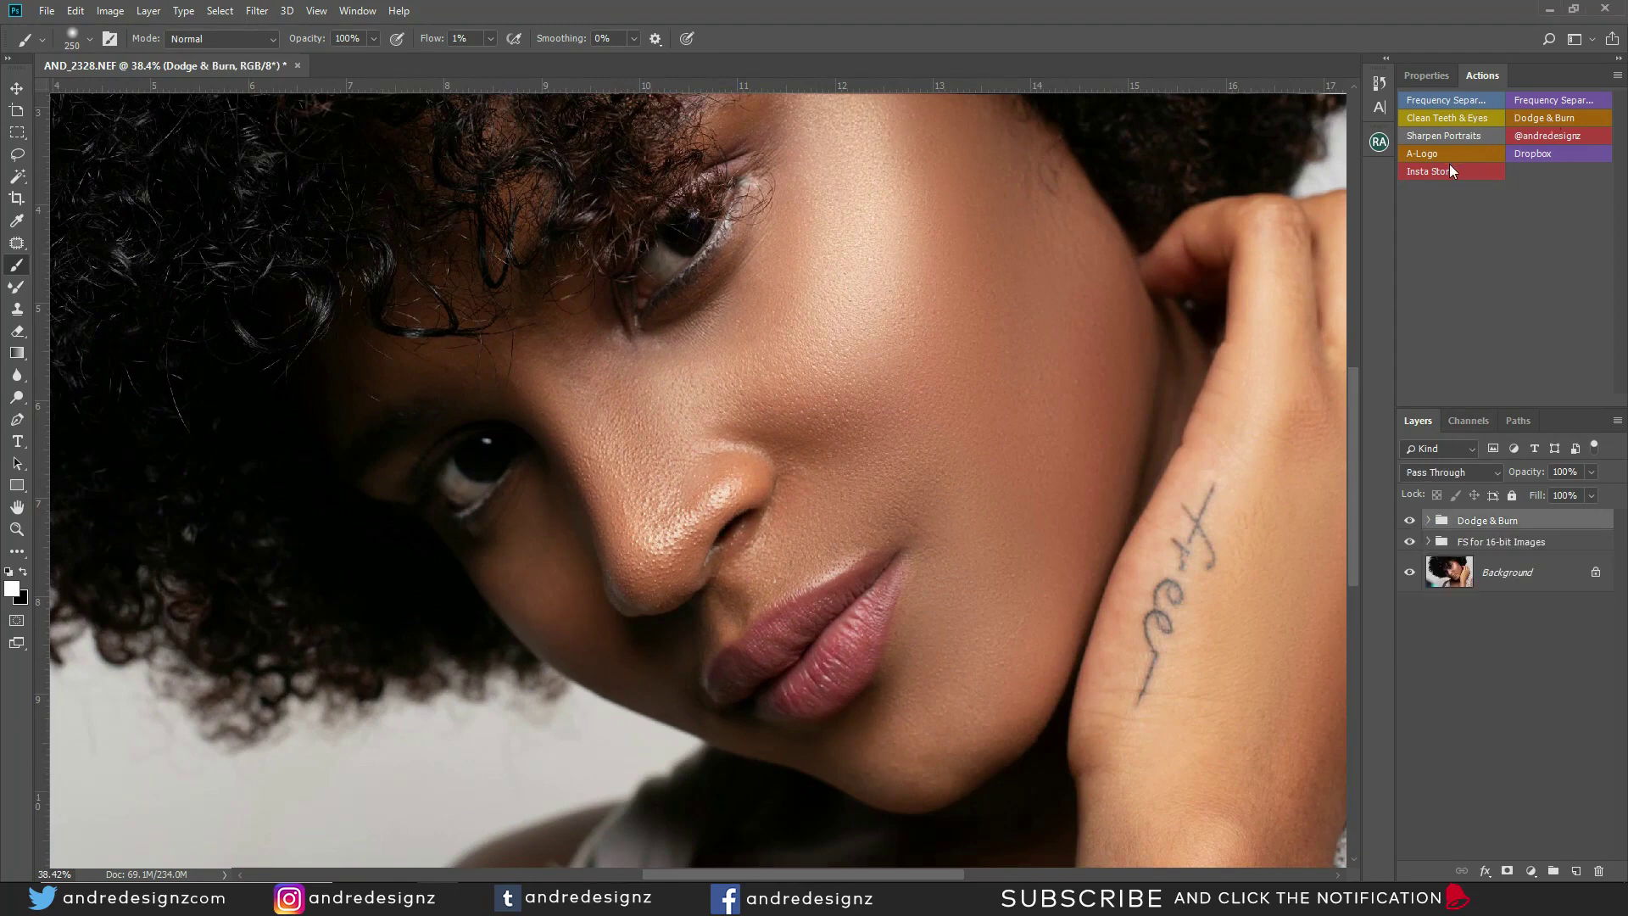
click(1457, 117)
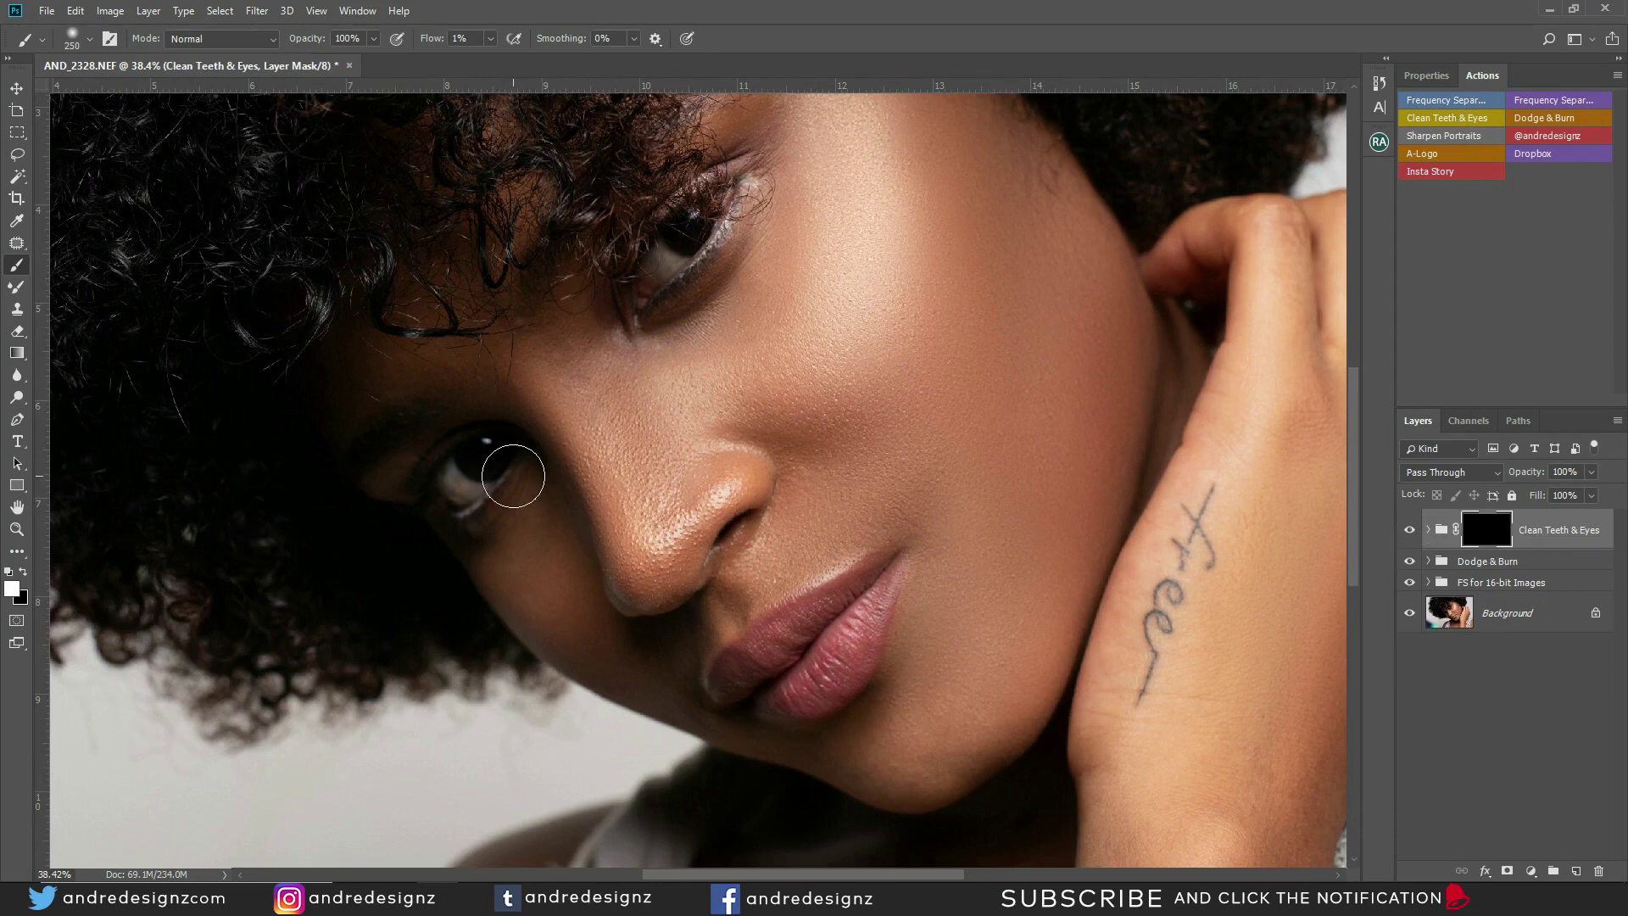
Step: Set the brush flow to 30% and paint the whites of both eyes on the Clean Teeth & Eyes mask with a 125 px brush
click(490, 38)
drag(489, 59, 514, 66)
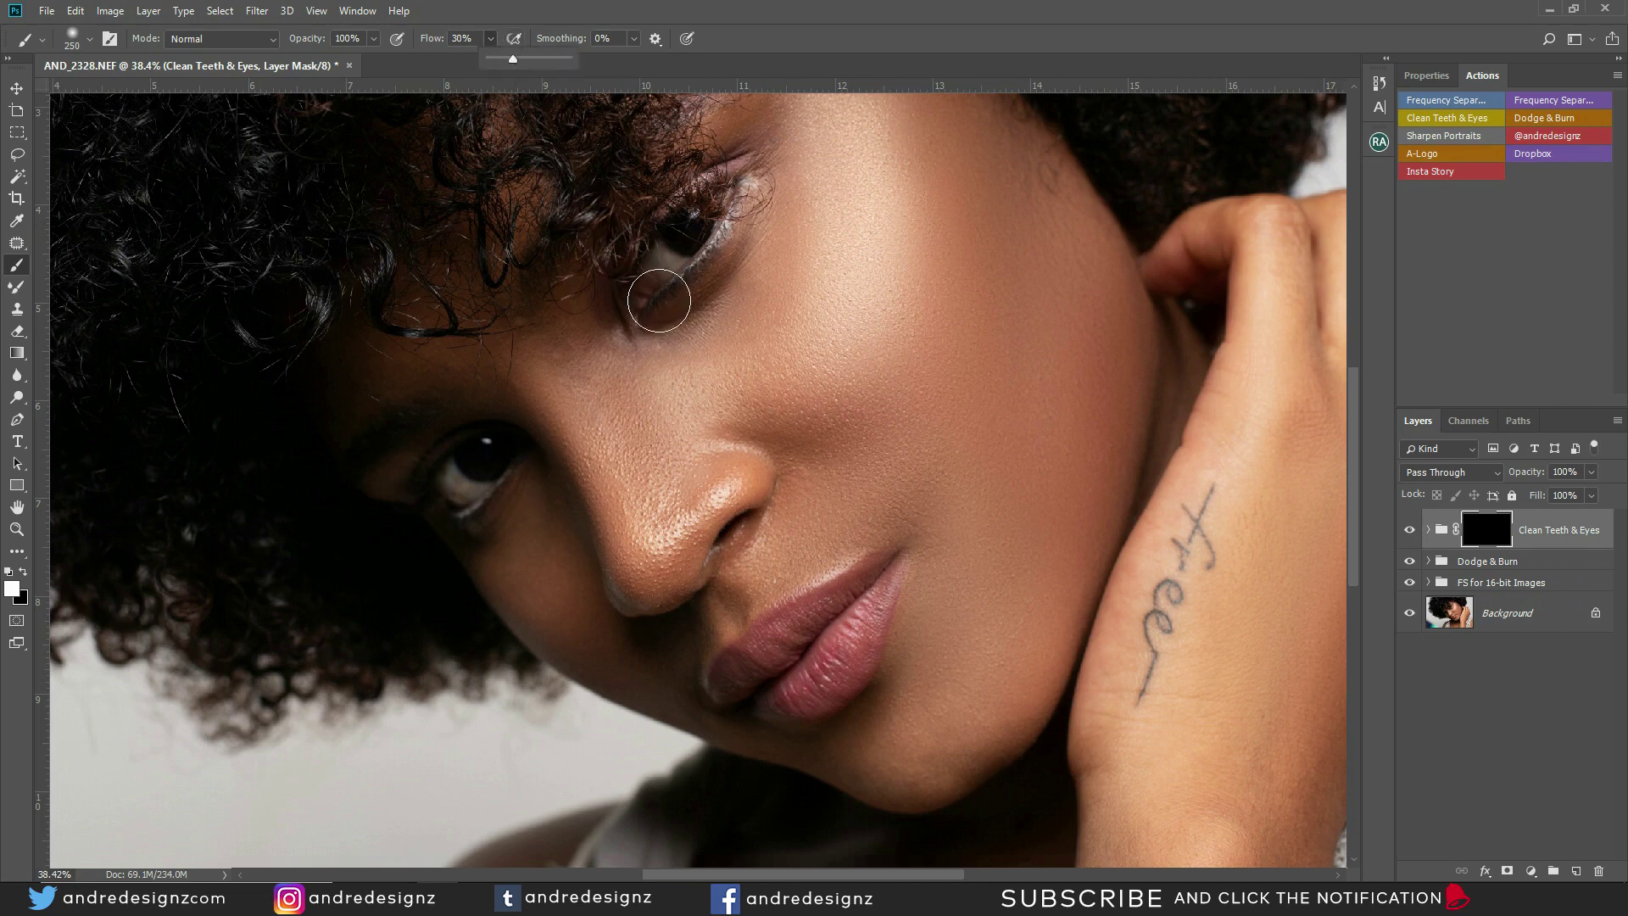
key(bracketleft)
key(bracketleft)
key(bracketleft)
key(bracketleft)
drag(661, 258, 658, 263)
drag(465, 482, 472, 466)
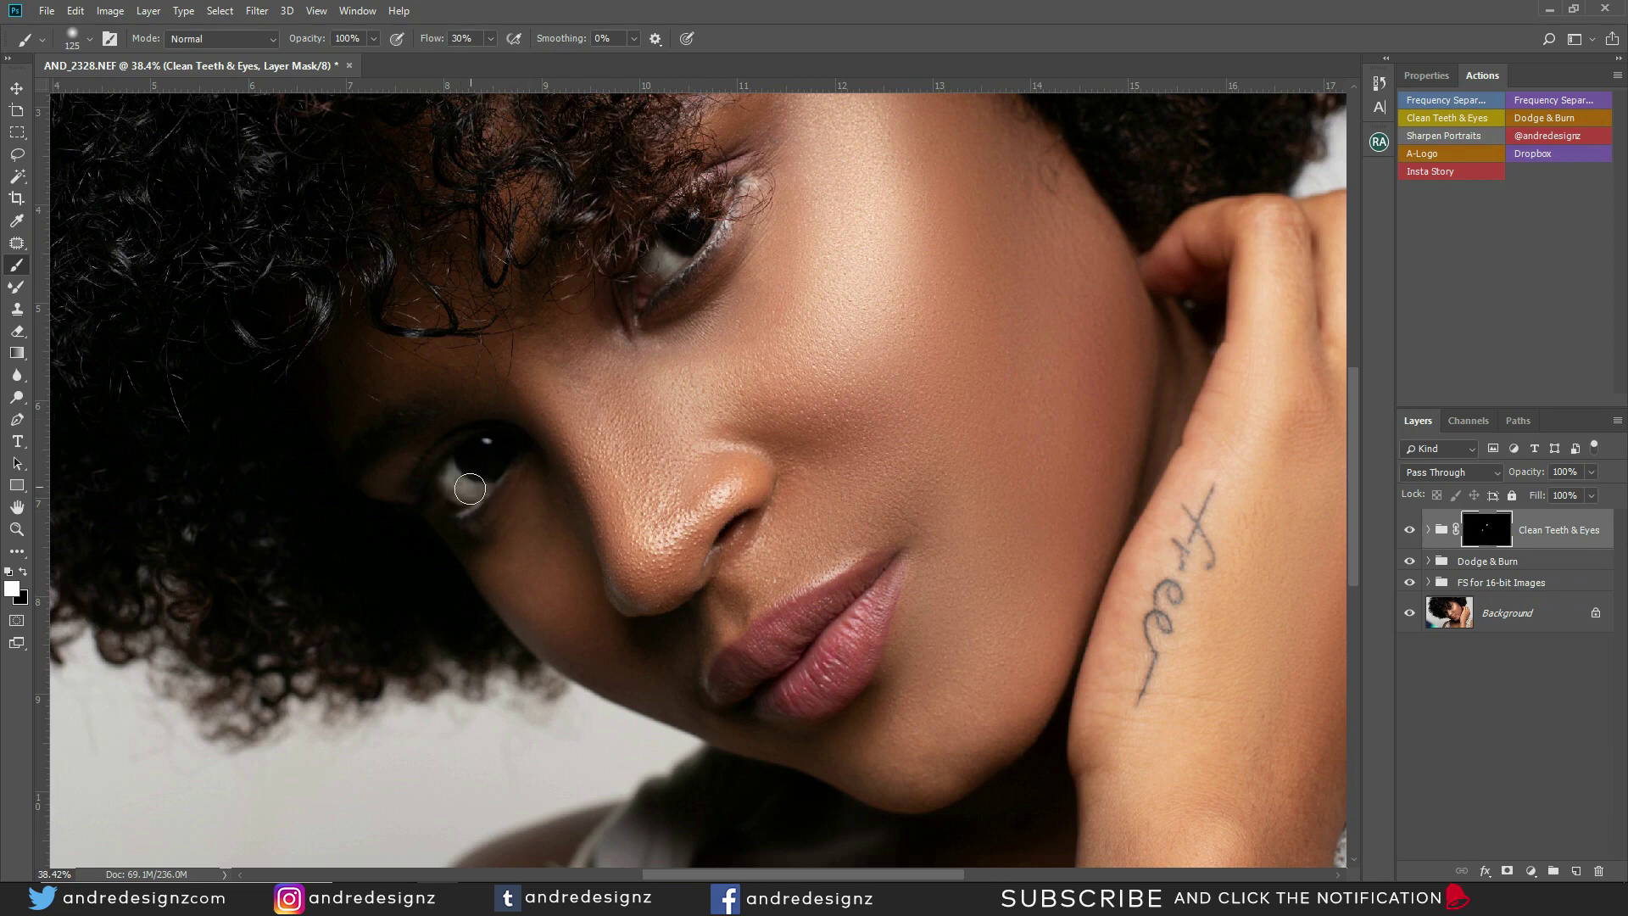
Step: Refine the Clean Teeth & Eyes mask over the eye whites with a 50 px brush
key(bracketleft)
key(bracketleft)
key(bracketleft)
key(bracketleft)
key(bracketleft)
key(bracketleft)
scroll(1535, 507, down, 4)
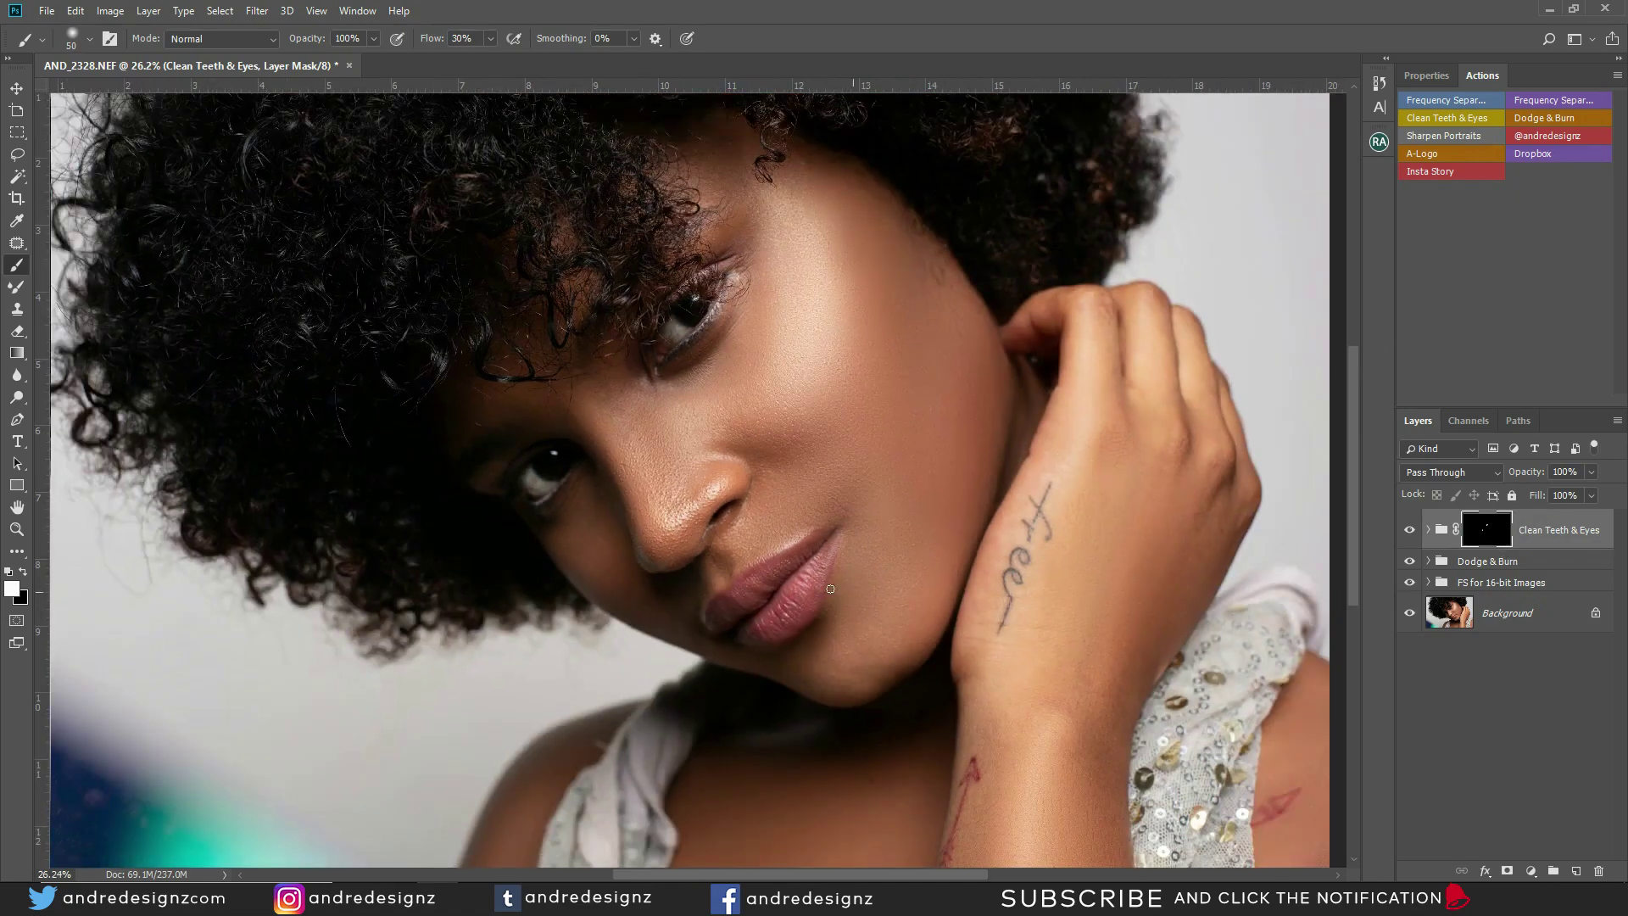
Step: Stamp all visible layers into a new layer above the Clean Teeth & Eyes group and duplicate it
scroll(610, 378, up, 5)
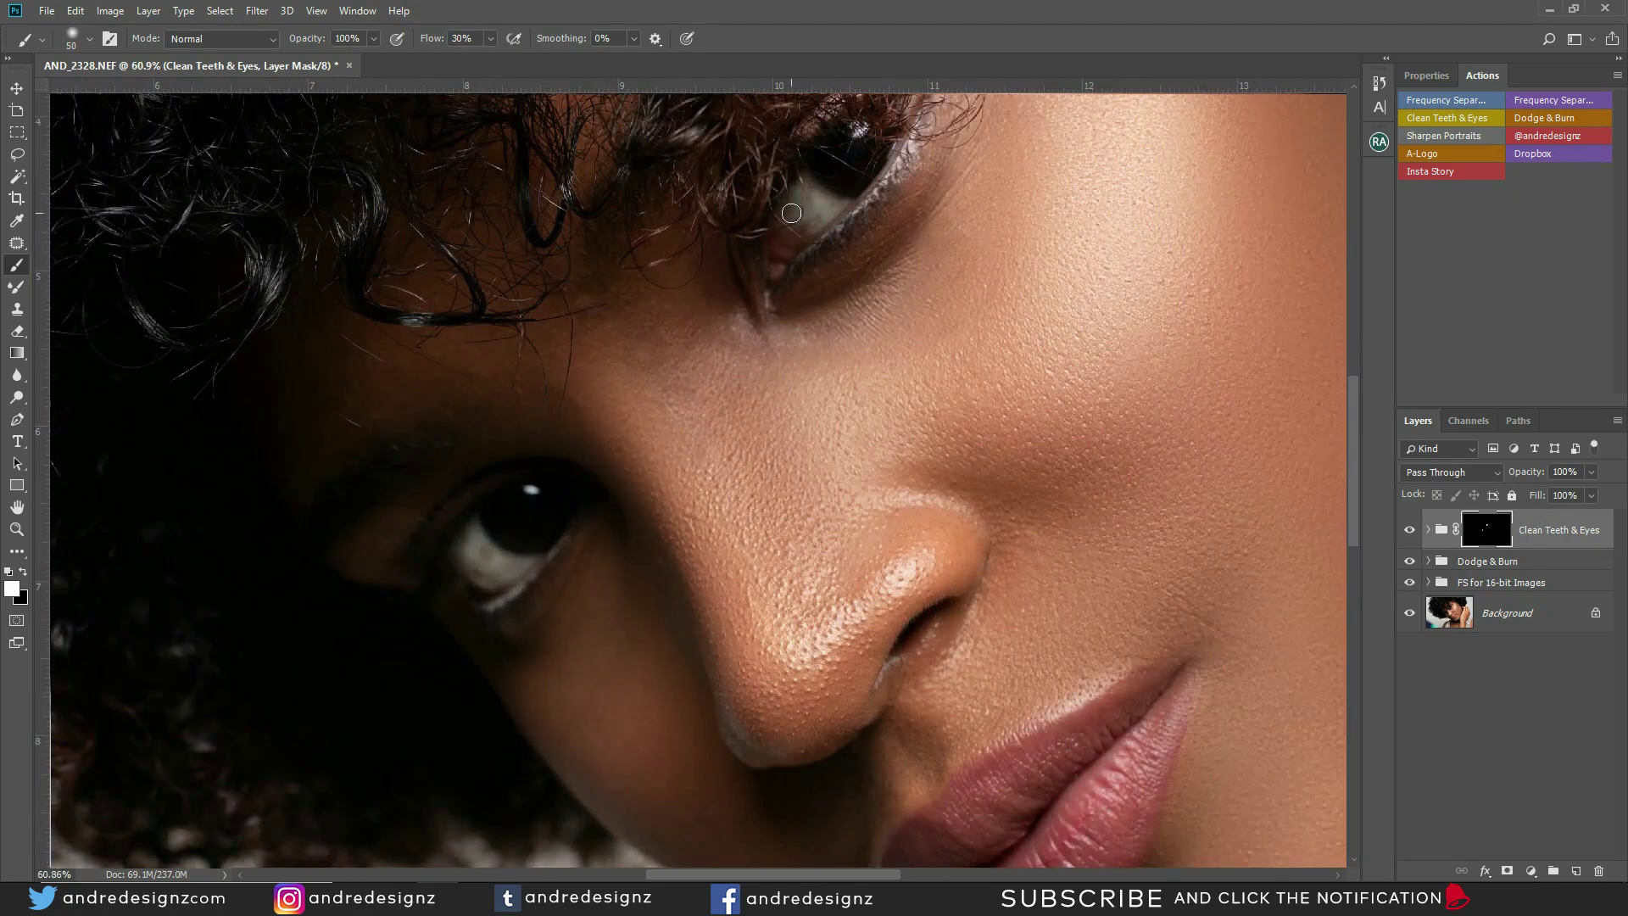
scroll(839, 216, up, 3)
scroll(782, 213, up, 1)
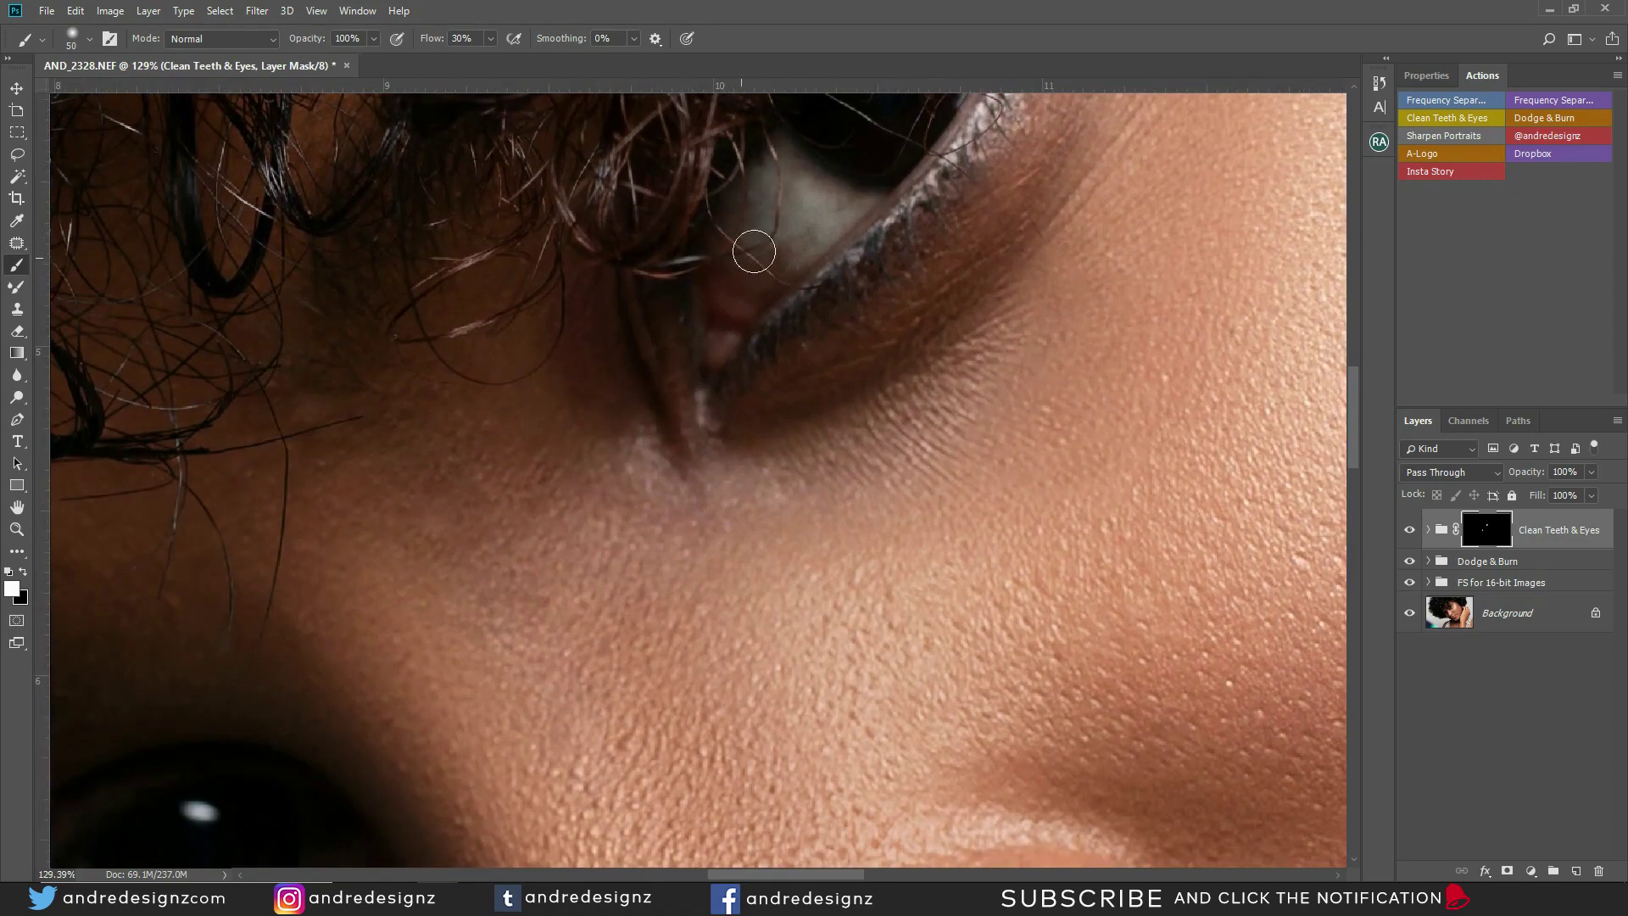
click(1566, 523)
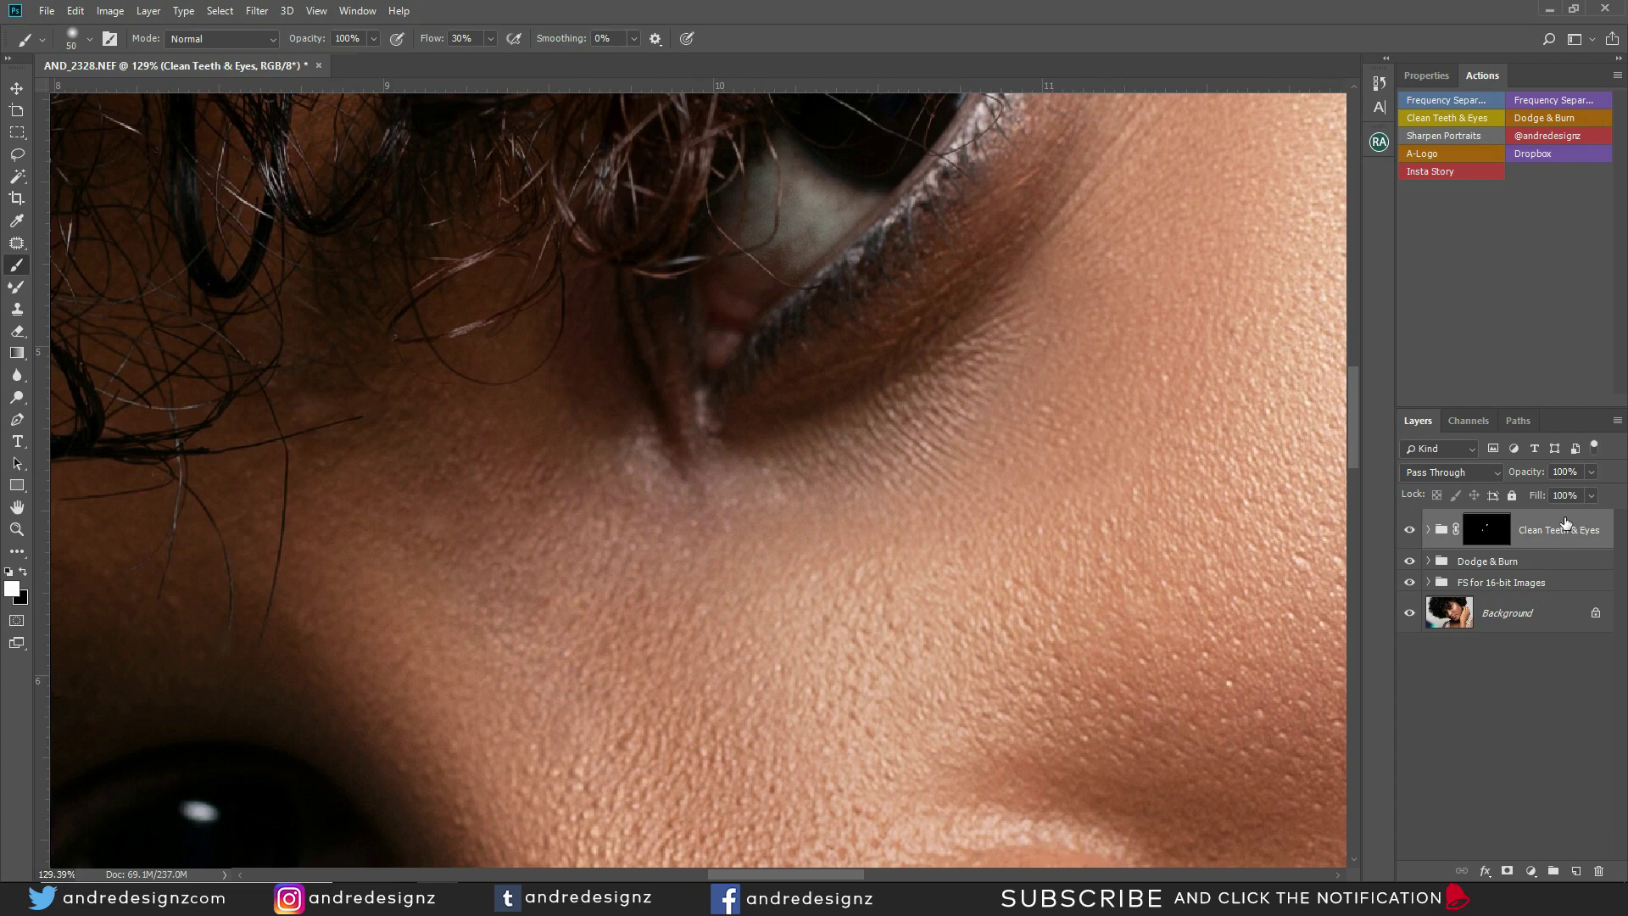
key(ctrl+alt+shift+e)
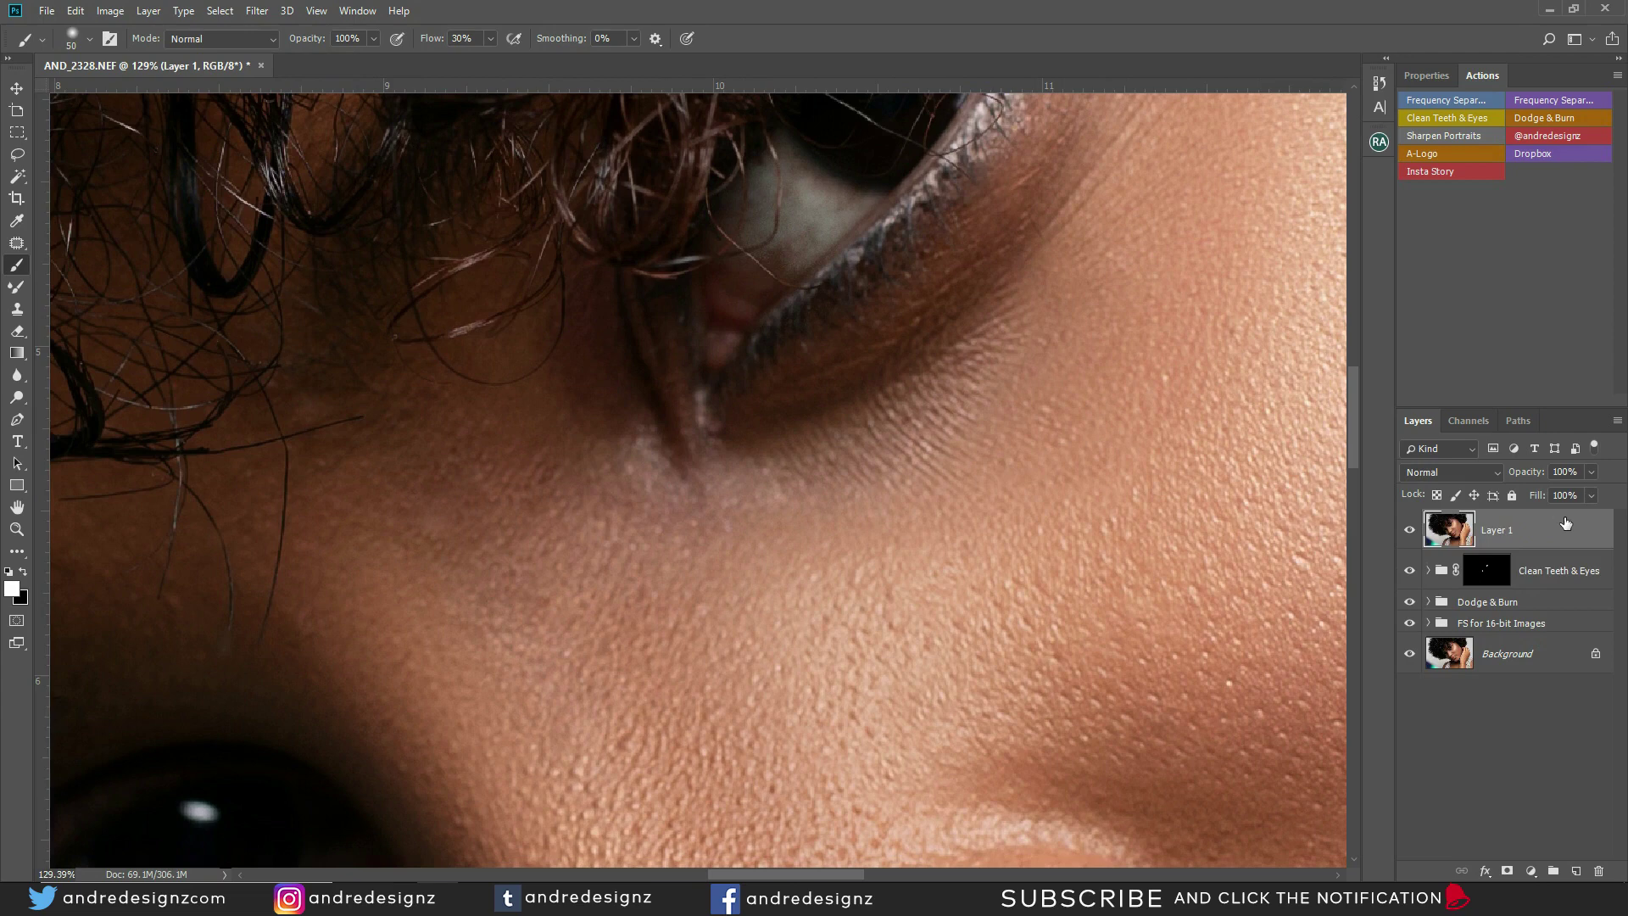
key(ctrl+j)
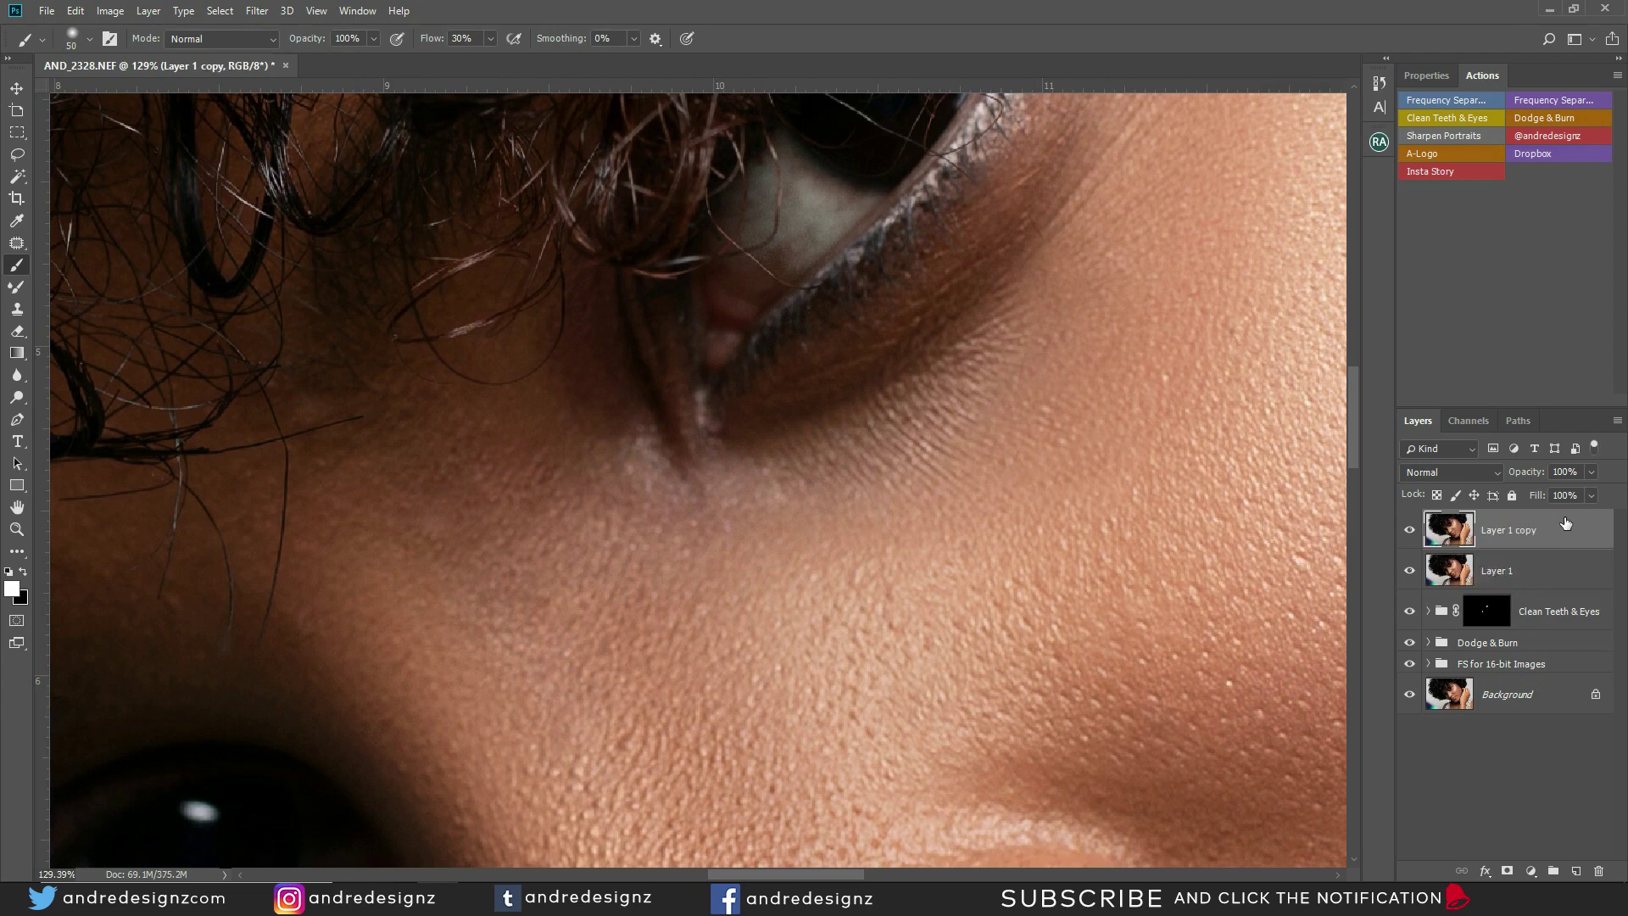
double_click(1514, 532)
click(1607, 541)
Step: Remove the fine strands and marks across the white of the brighter-lit eye with the Patch tool on the duplicated layer
key(j)
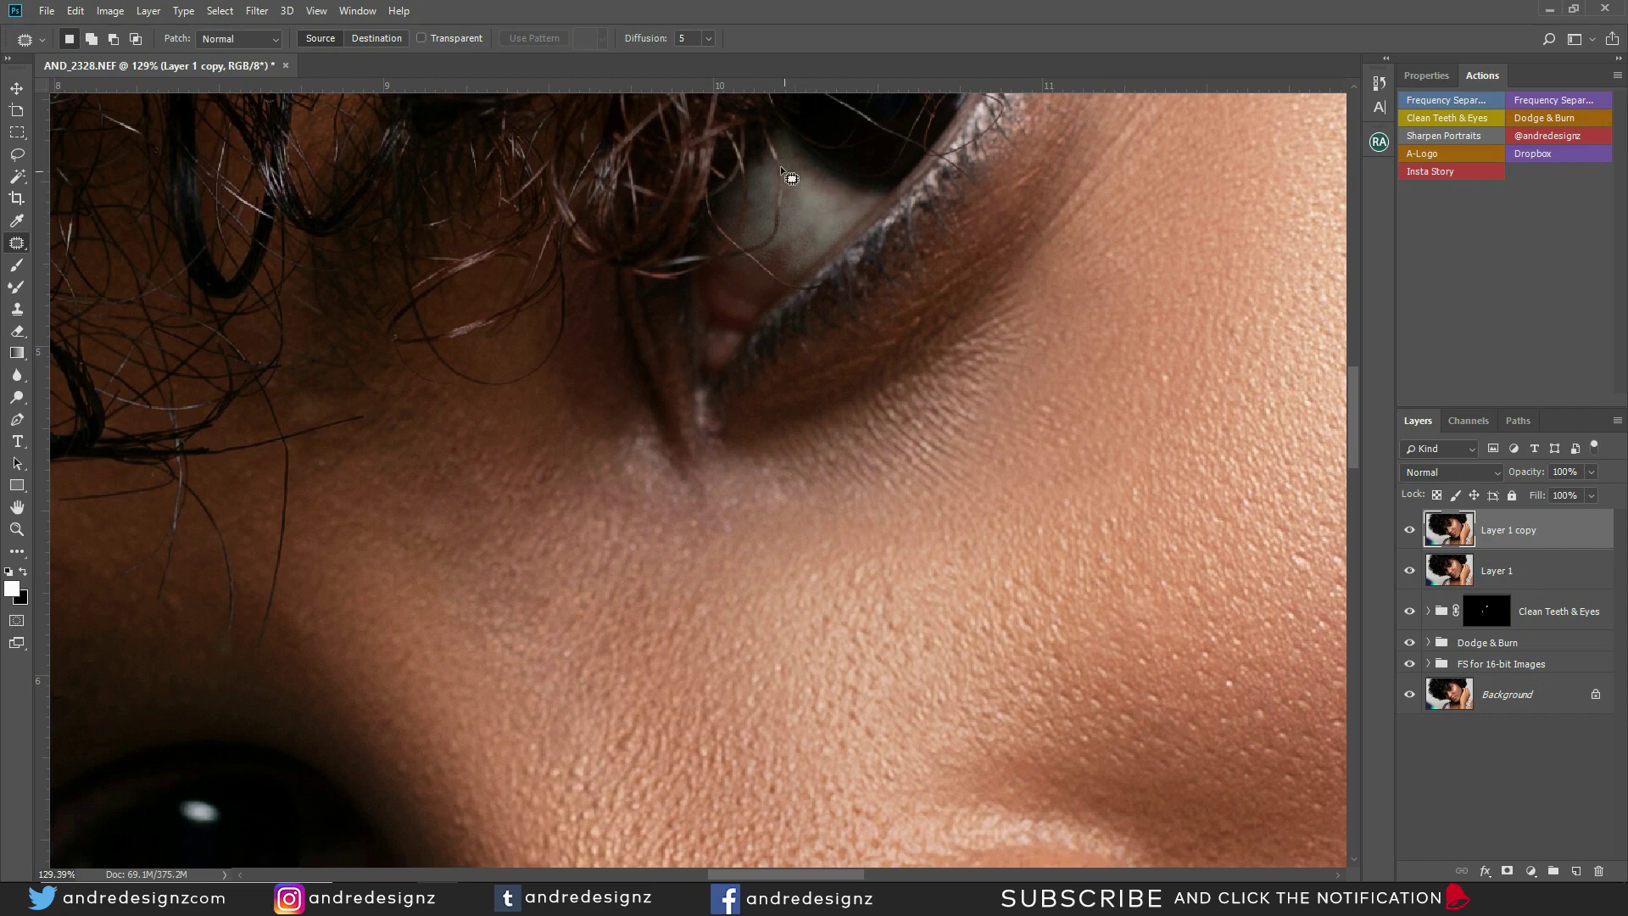
mouse_move(764, 172)
mouse_down()
mouse_move(771, 204)
mouse_move(791, 202)
mouse_move(765, 212)
mouse_move(777, 248)
mouse_move(790, 205)
mouse_up()
key(ctrl+d)
mouse_move(782, 222)
mouse_down()
mouse_move(807, 222)
mouse_move(777, 239)
mouse_move(797, 214)
mouse_move(783, 271)
mouse_move(751, 232)
mouse_up()
key(ctrl+d)
mouse_move(767, 257)
mouse_down()
mouse_move(790, 240)
mouse_move(782, 270)
mouse_move(802, 229)
mouse_up()
key(ctrl+d)
key(ctrl+d)
key(ctrl+d)
mouse_move(808, 235)
mouse_down()
mouse_move(768, 282)
mouse_move(778, 231)
mouse_up()
key(ctrl+d)
mouse_move(799, 291)
mouse_down()
mouse_move(788, 275)
mouse_move(814, 240)
mouse_up()
key(ctrl+d)
mouse_move(814, 296)
mouse_down()
mouse_move(759, 295)
mouse_move(785, 290)
mouse_move(720, 264)
mouse_move(764, 243)
mouse_move(733, 227)
mouse_move(775, 195)
mouse_up()
key(ctrl+d)
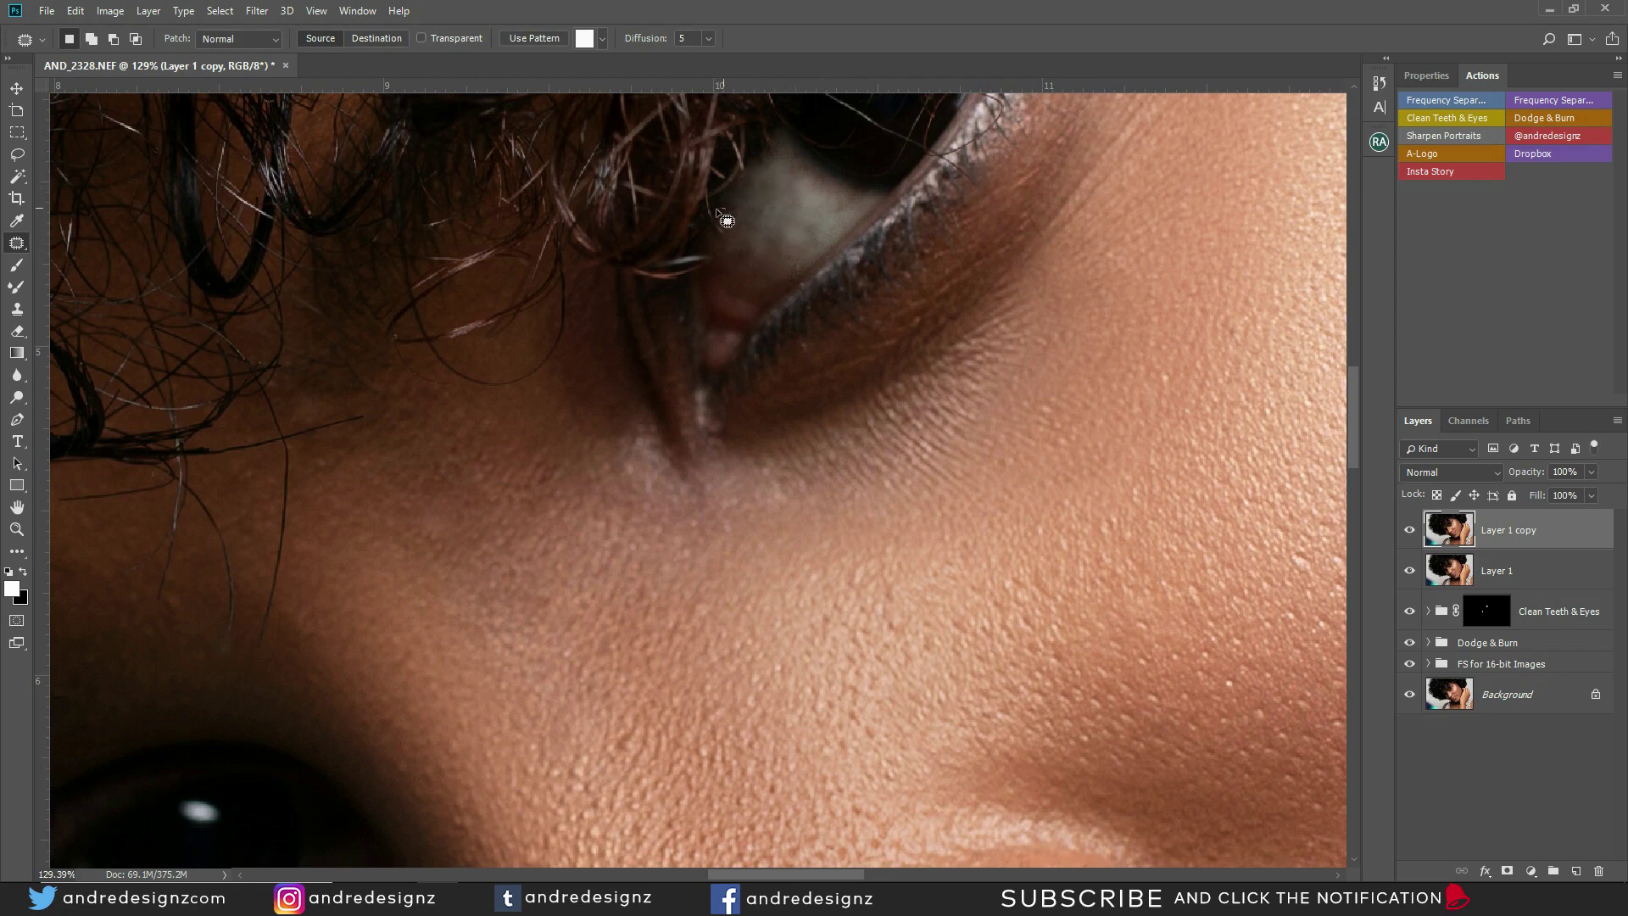
Step: Patch the remaining marks toward the inner corner of the same eye, sampling from the clean eye white
key(ctrl+d)
drag(719, 258, 762, 221)
drag(757, 233, 783, 203)
mouse_move(723, 241)
mouse_down()
mouse_move(707, 245)
mouse_move(713, 292)
mouse_move(757, 270)
mouse_move(762, 244)
mouse_up()
key(ctrl+d)
mouse_move(686, 243)
mouse_down()
mouse_move(708, 314)
mouse_move(745, 259)
mouse_move(752, 283)
mouse_move(715, 272)
mouse_move(730, 286)
mouse_move(767, 254)
mouse_move(715, 271)
mouse_move(746, 267)
mouse_move(726, 279)
mouse_move(739, 255)
mouse_up()
key(ctrl+d)
key(ctrl+d)
key(ctrl+d)
mouse_move(735, 266)
mouse_down()
mouse_move(779, 238)
mouse_move(755, 262)
mouse_up()
key(ctrl+d)
key(ctrl+d)
drag(751, 266, 772, 215)
Step: Remove the small marks from the white of the shadowed eye with the Patch tool, sampling from nearby clean eye white
scroll(819, 210, down, 3)
scroll(889, 240, down, 7)
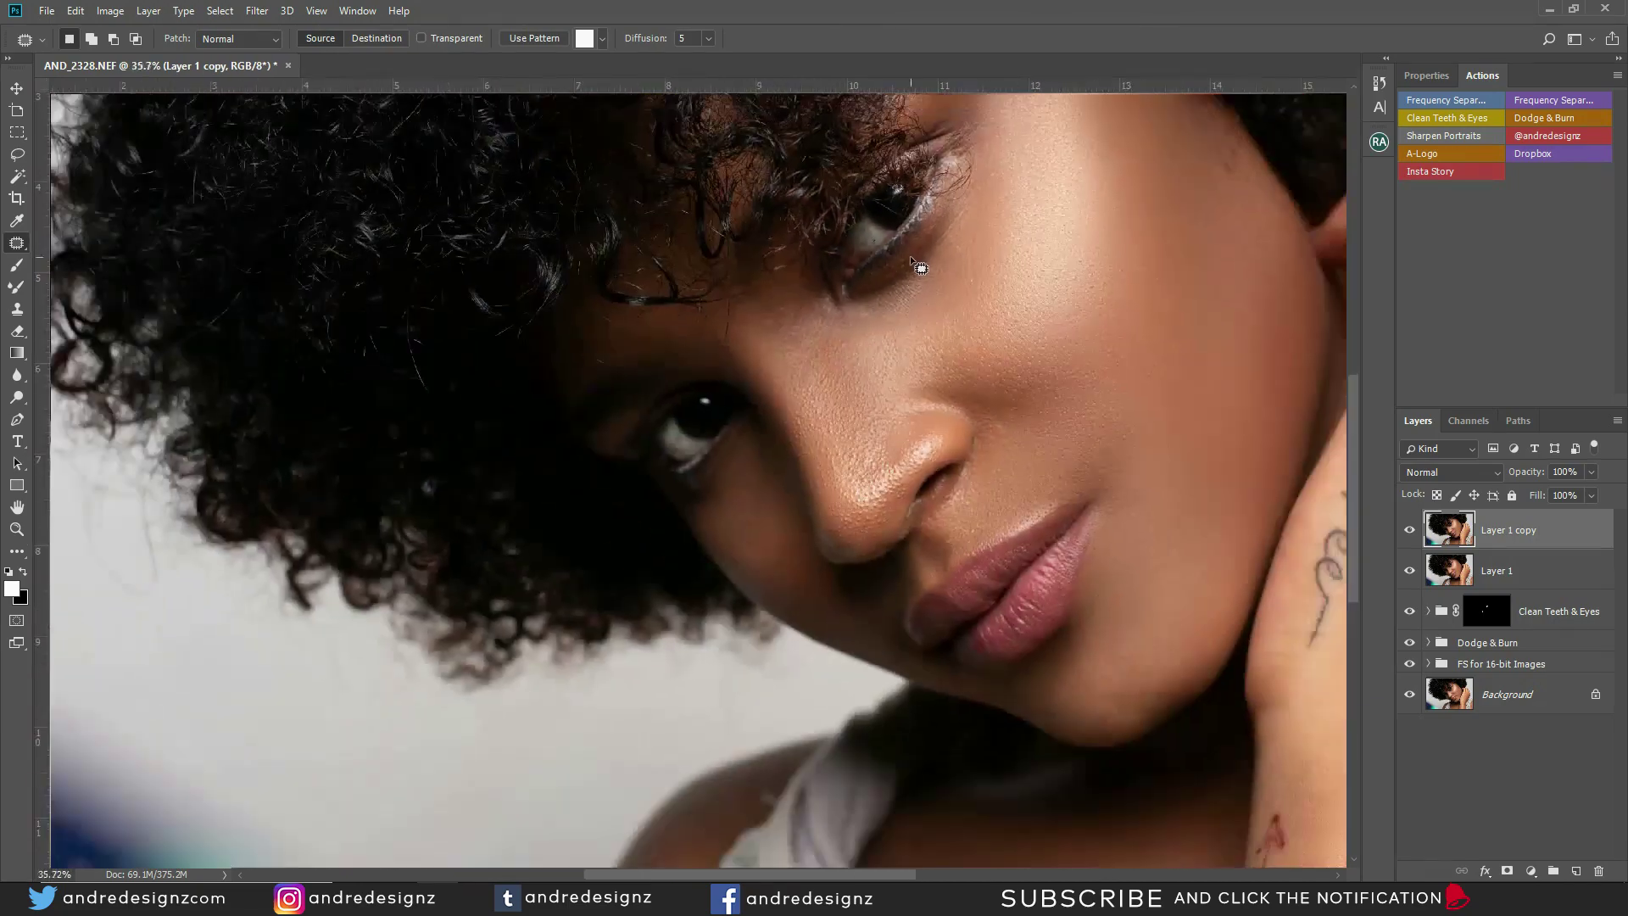
key(ctrl+d)
scroll(670, 468, up, 6)
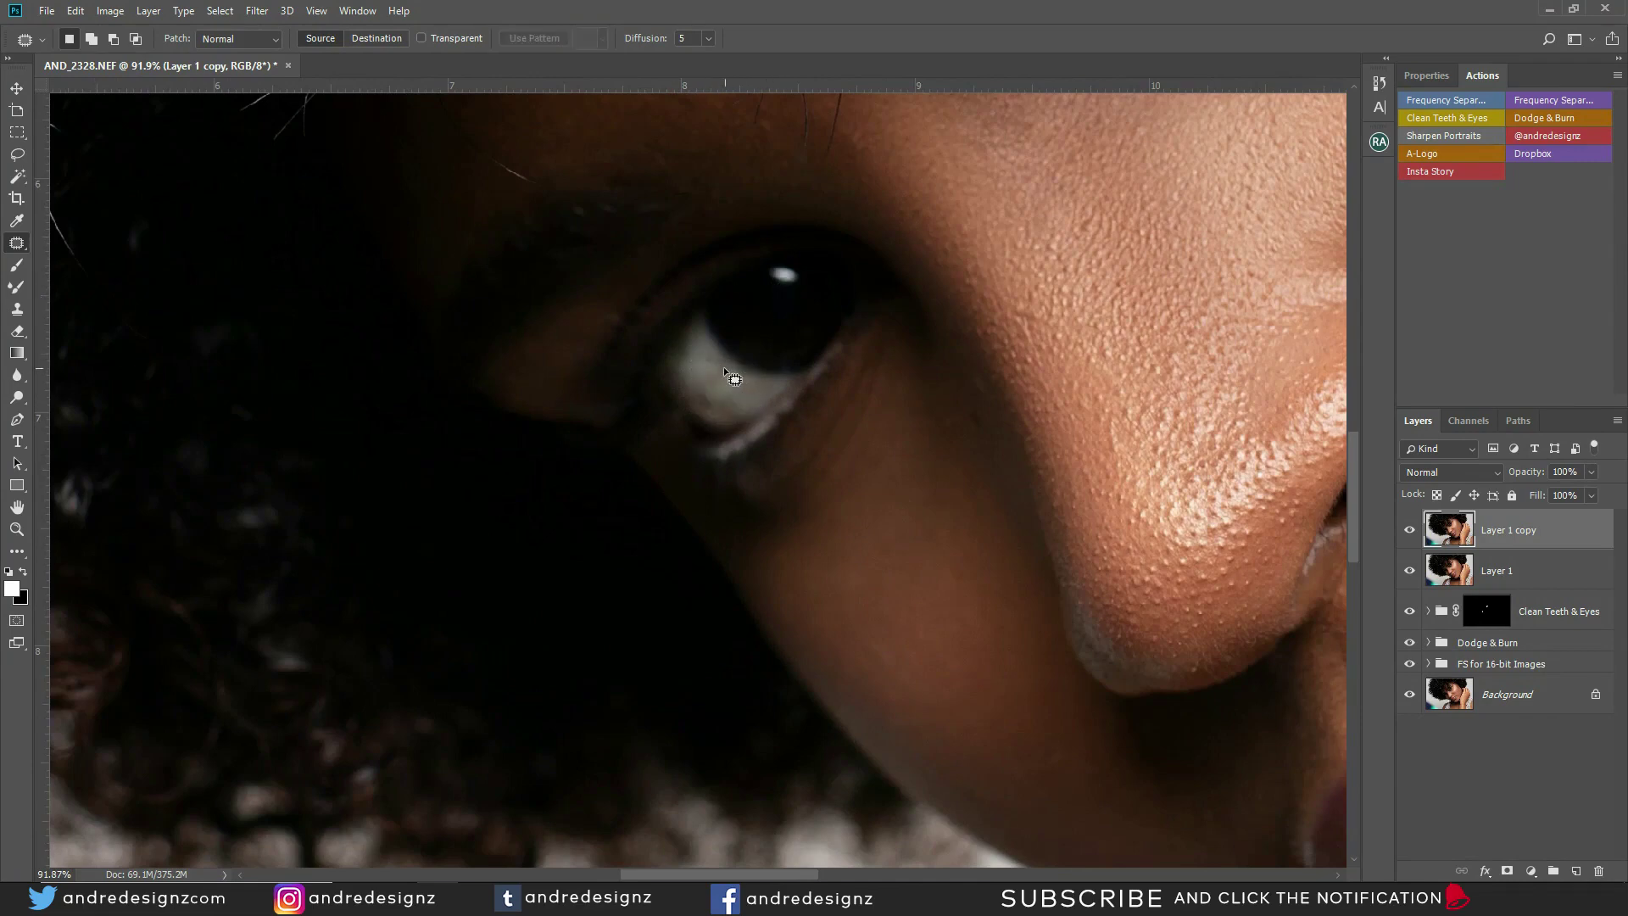
drag(727, 382, 719, 358)
mouse_move(720, 368)
mouse_down()
mouse_move(745, 386)
mouse_move(718, 353)
mouse_up()
key(ctrl+d)
mouse_move(714, 363)
mouse_down()
mouse_move(713, 407)
mouse_move(742, 398)
mouse_up()
key(ctrl+d)
drag(683, 349, 714, 388)
key(ctrl+d)
mouse_move(703, 400)
mouse_down()
mouse_move(716, 418)
mouse_move(725, 405)
mouse_up()
key(ctrl+d)
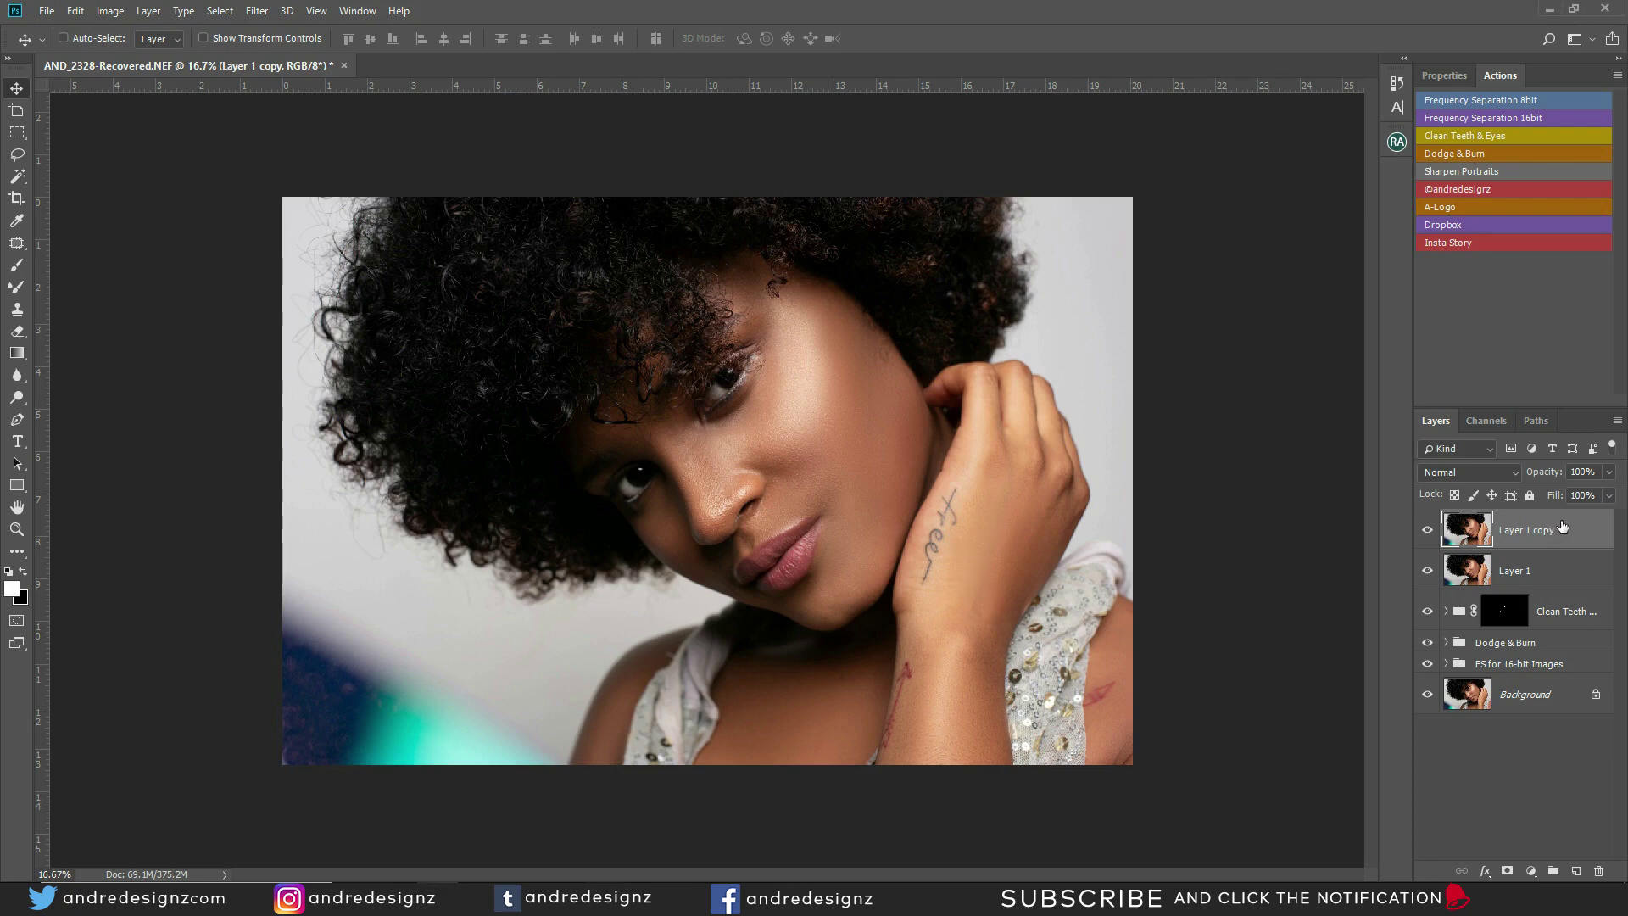
Step: Duplicate Layer 1 copy and apply the Camera Raw Filter to the duplicate with Temperature -17, Tint -10 and Blacks -53
key(ctrl+j)
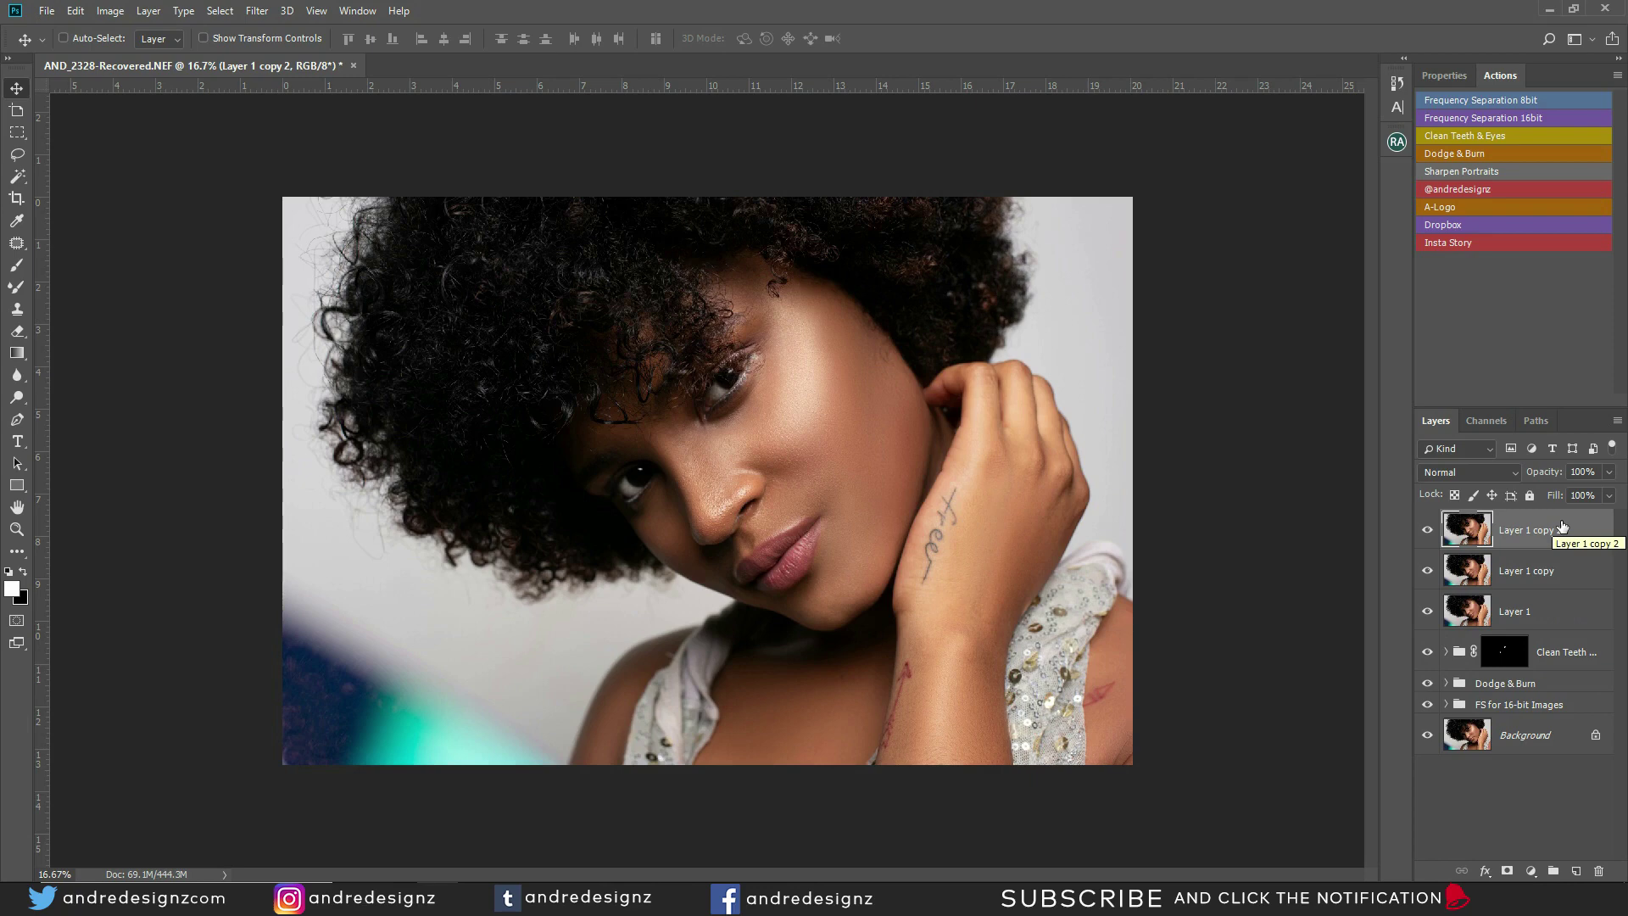
click(254, 12)
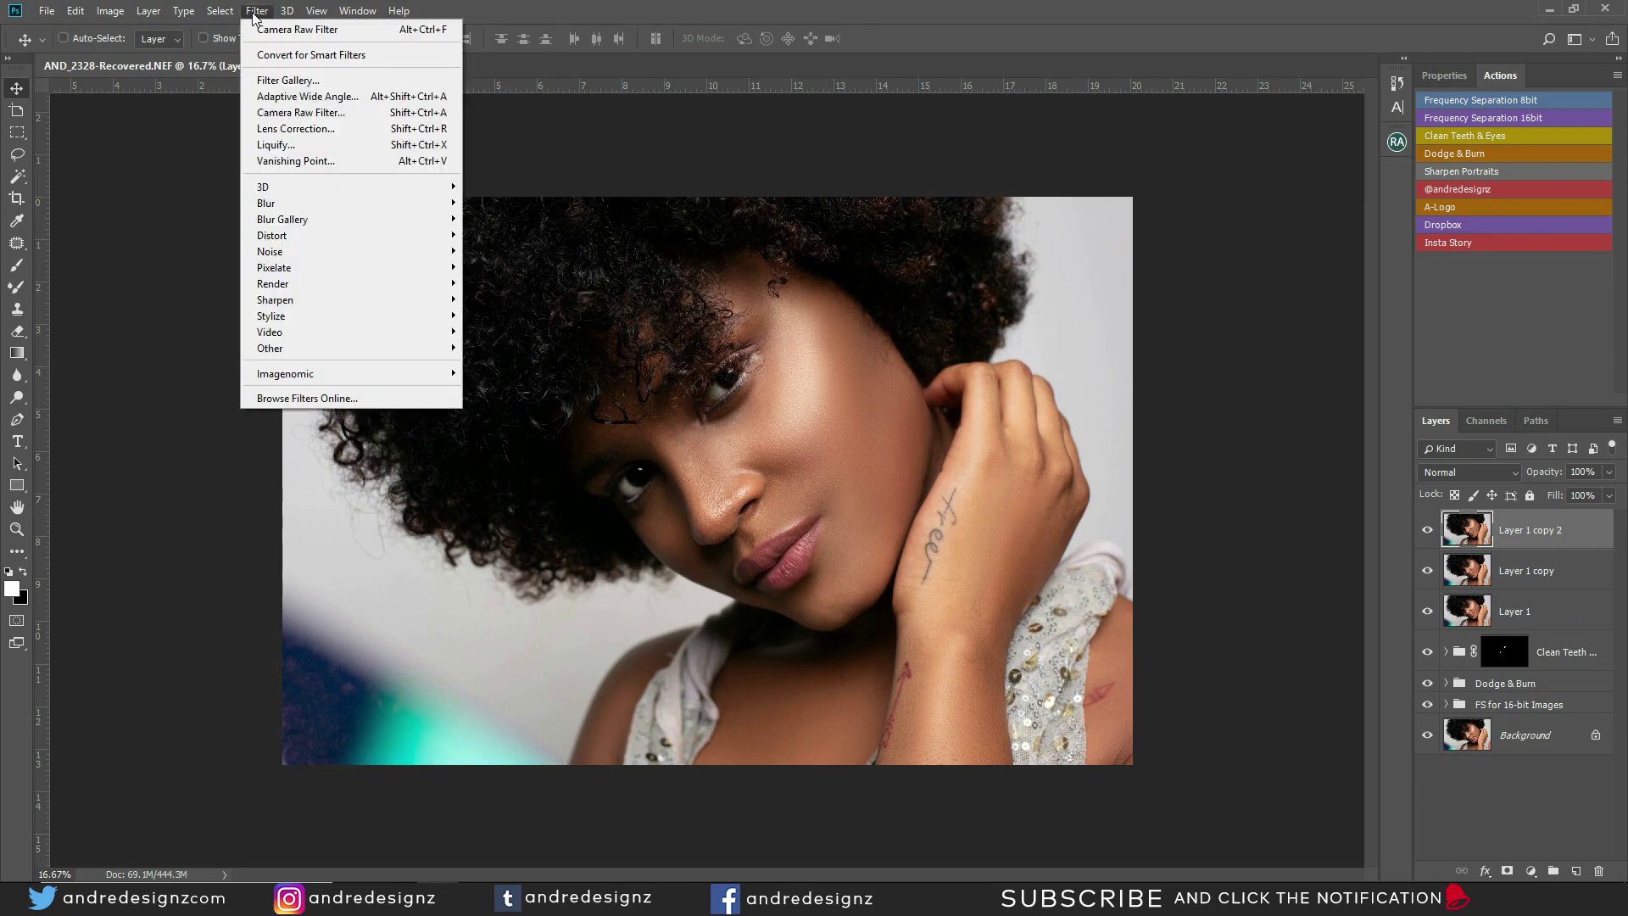
click(303, 114)
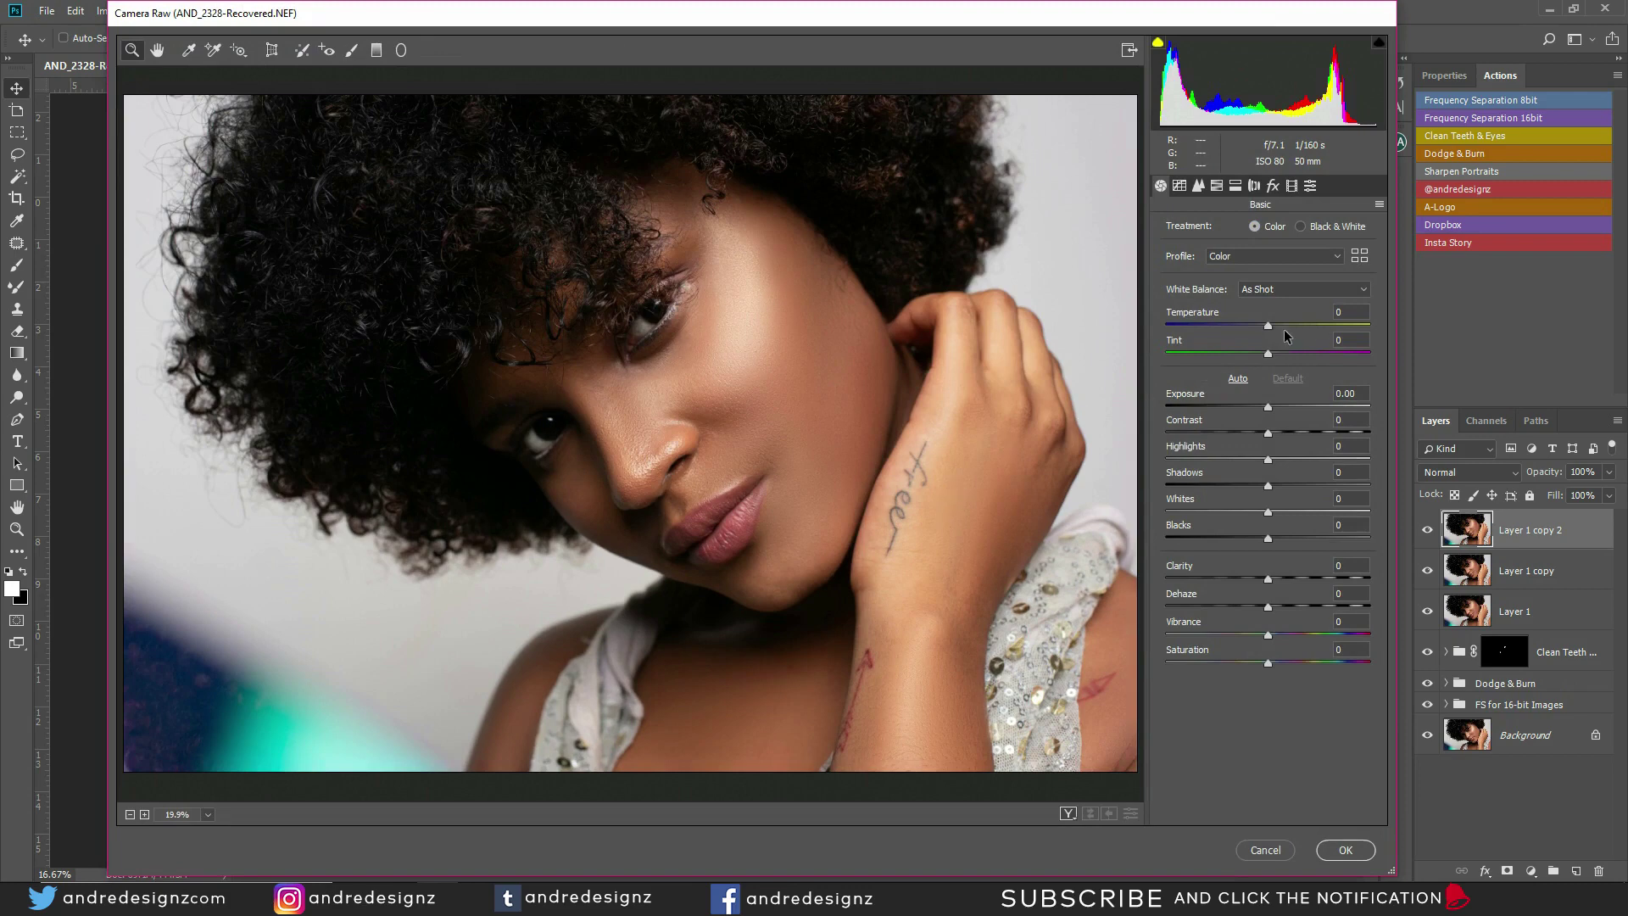
drag(1270, 327, 1271, 328)
drag(1271, 331, 1250, 327)
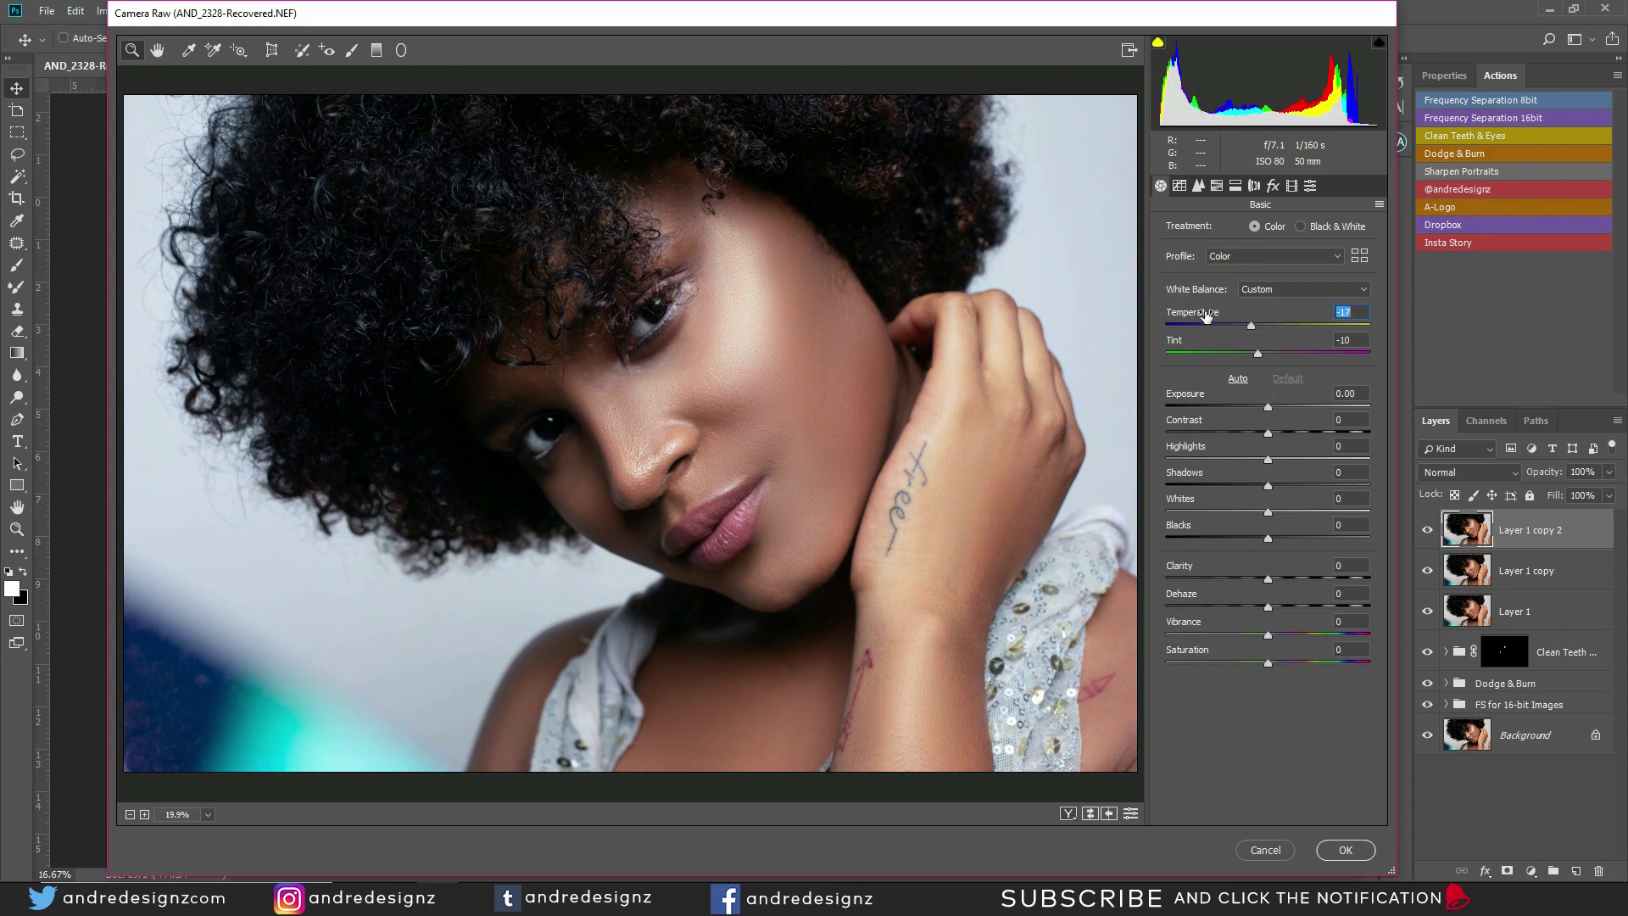
drag(1267, 538, 1213, 540)
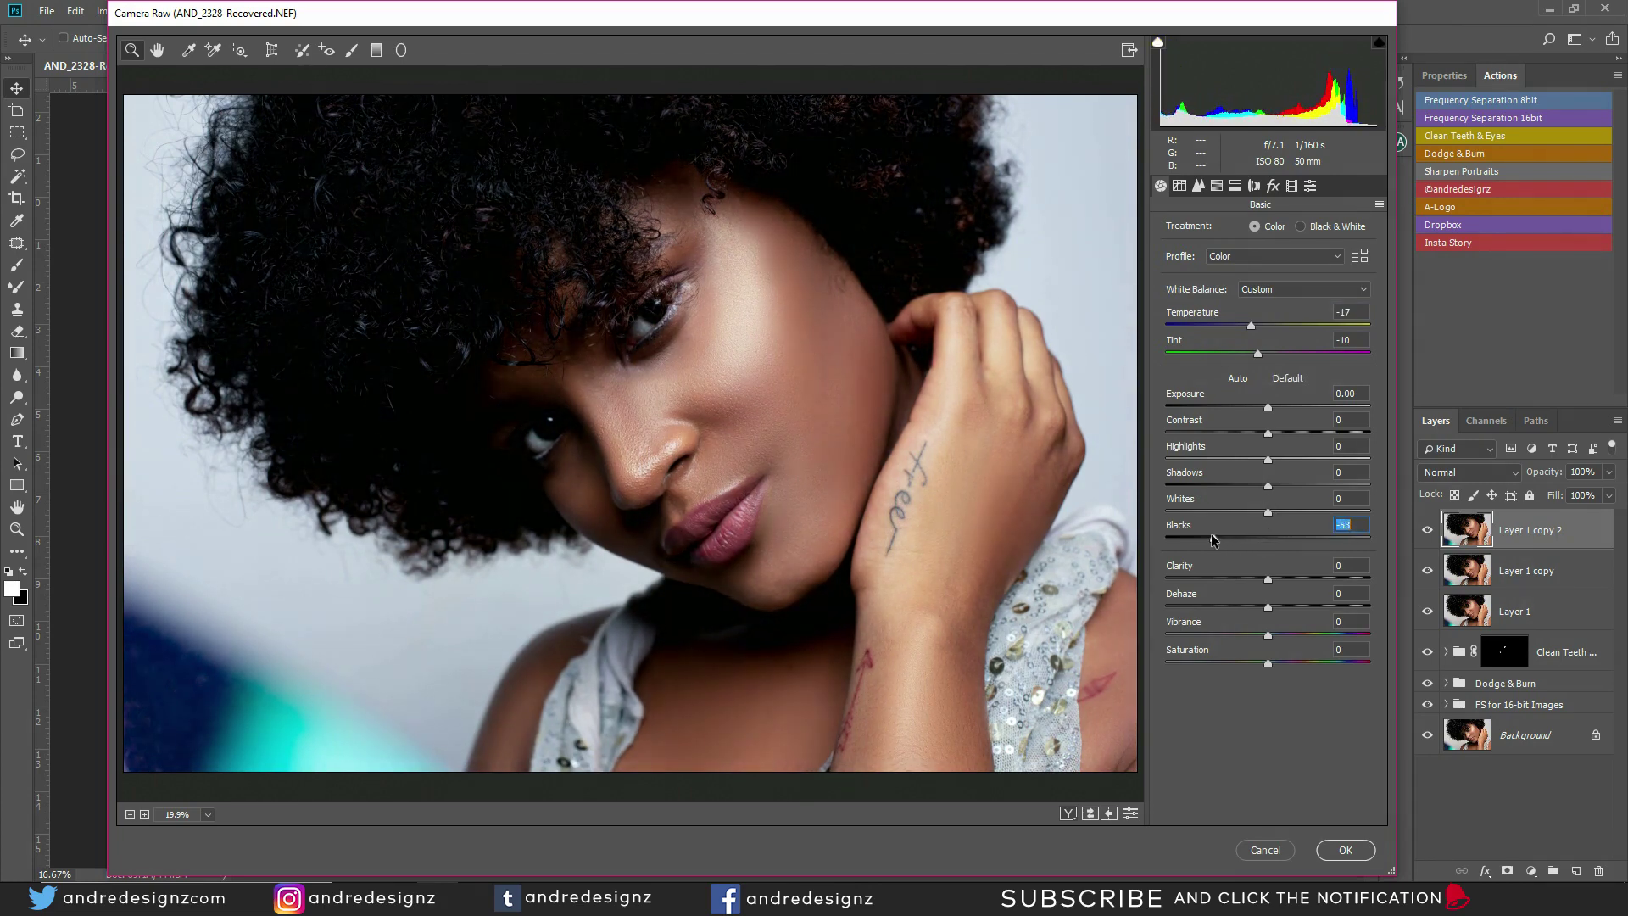
click(1347, 851)
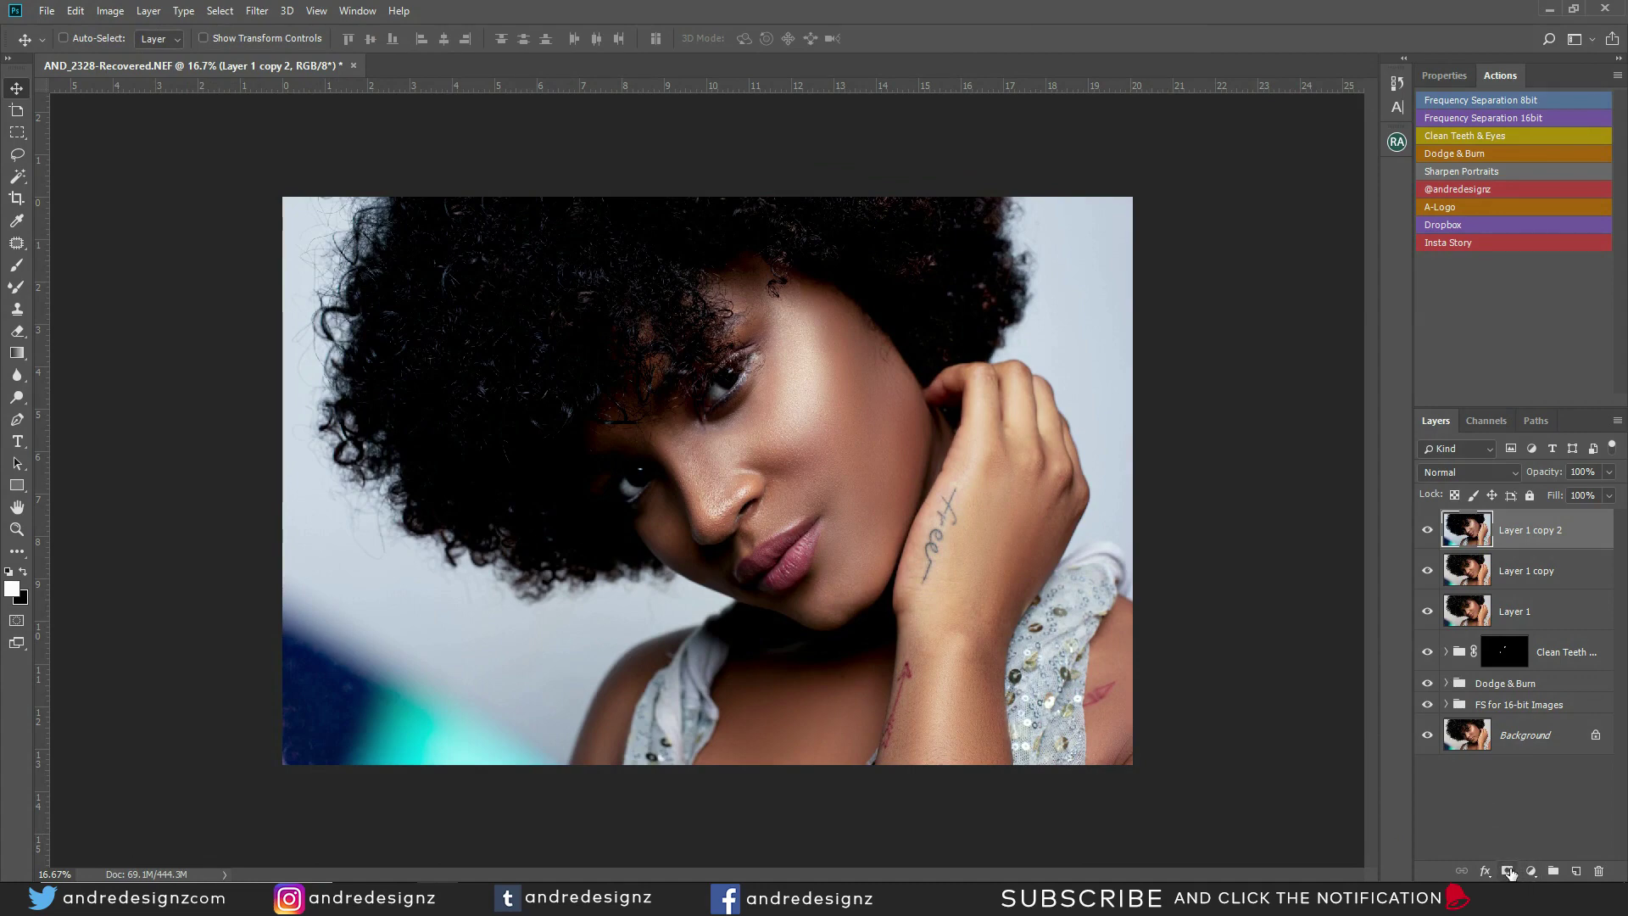
key(ctrl)
key(ctrl)
click(1507, 872)
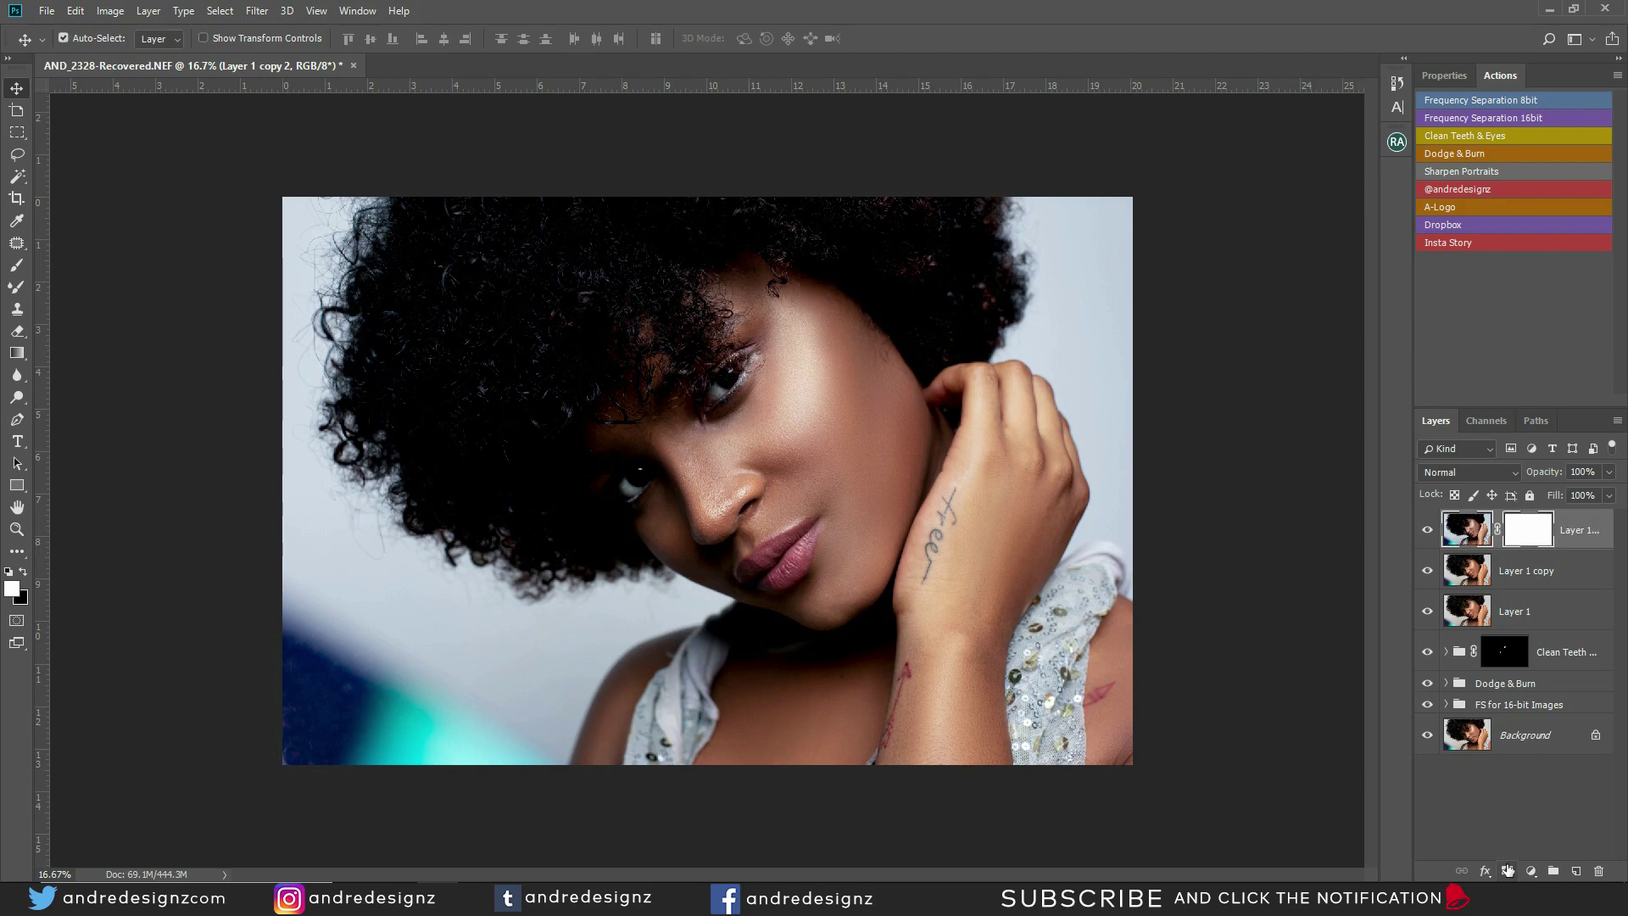
key(ctrl)
key(ctrl+z)
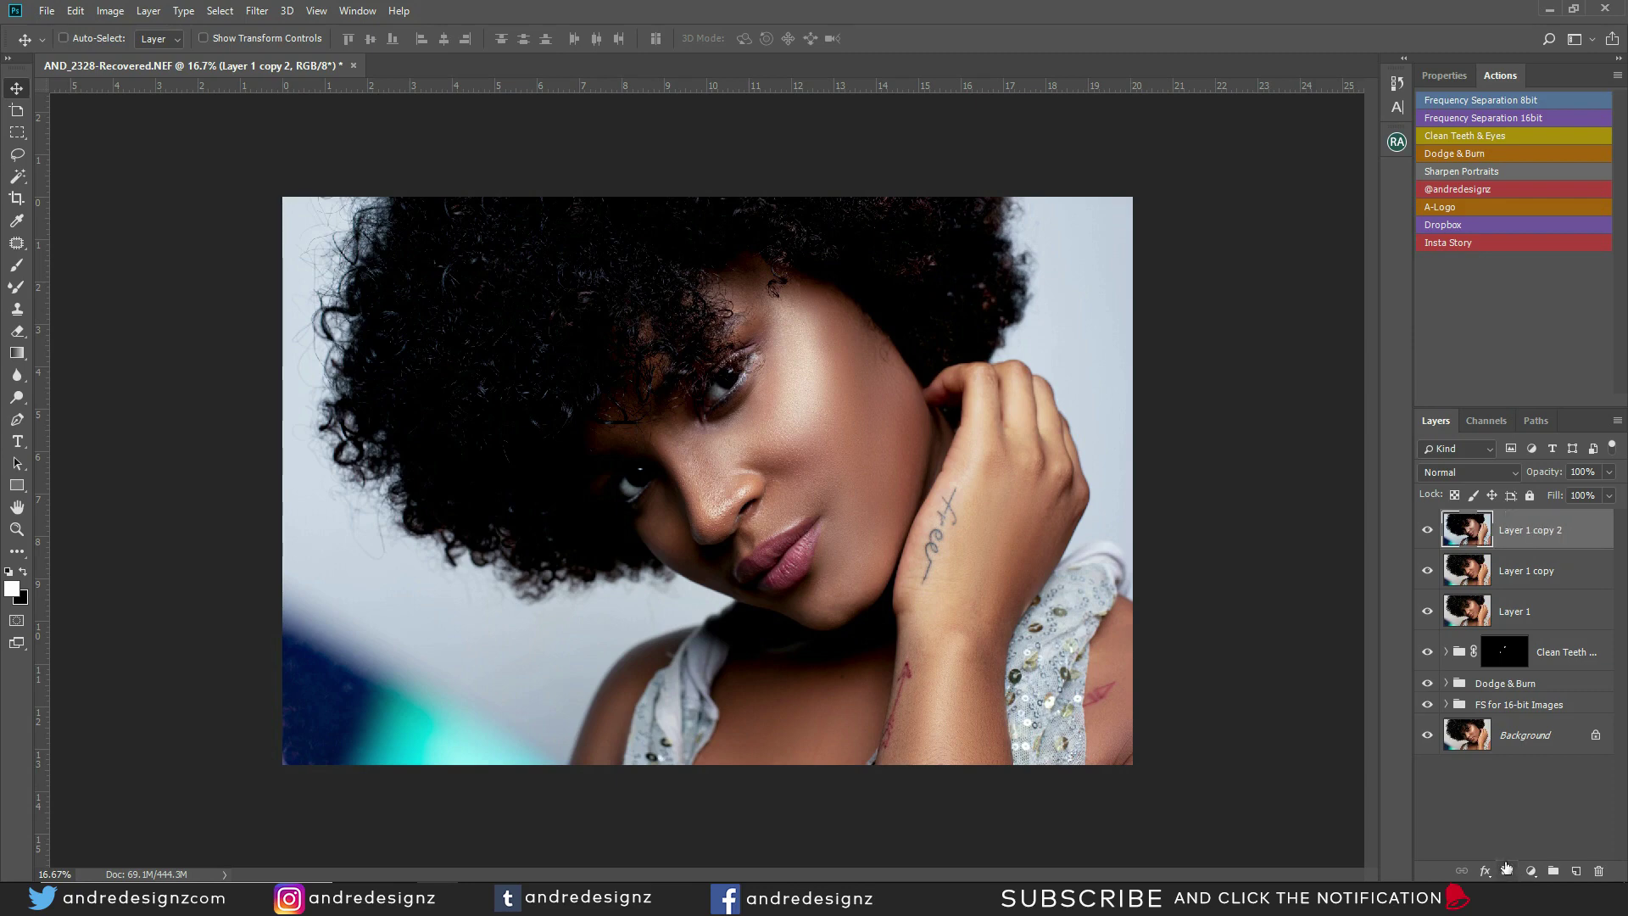
Step: Add a black mask to the filtered layer and paint white over the hand and forearm with a 600 px brush at 100% flow
alt+click(1508, 870)
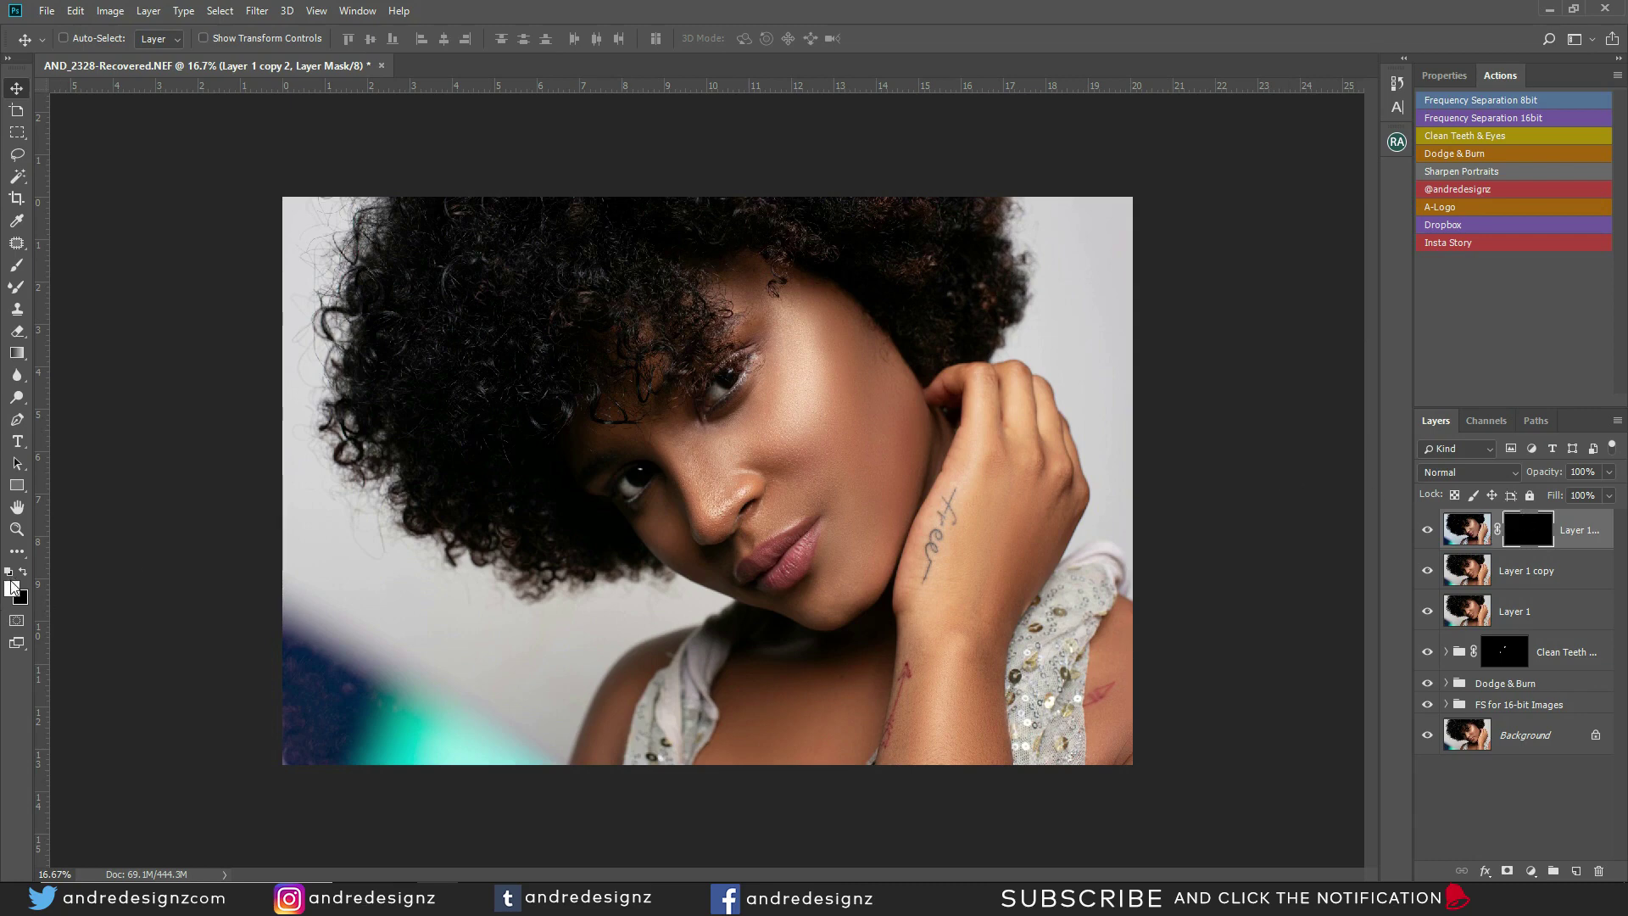
click(18, 265)
click(491, 39)
drag(490, 58, 495, 59)
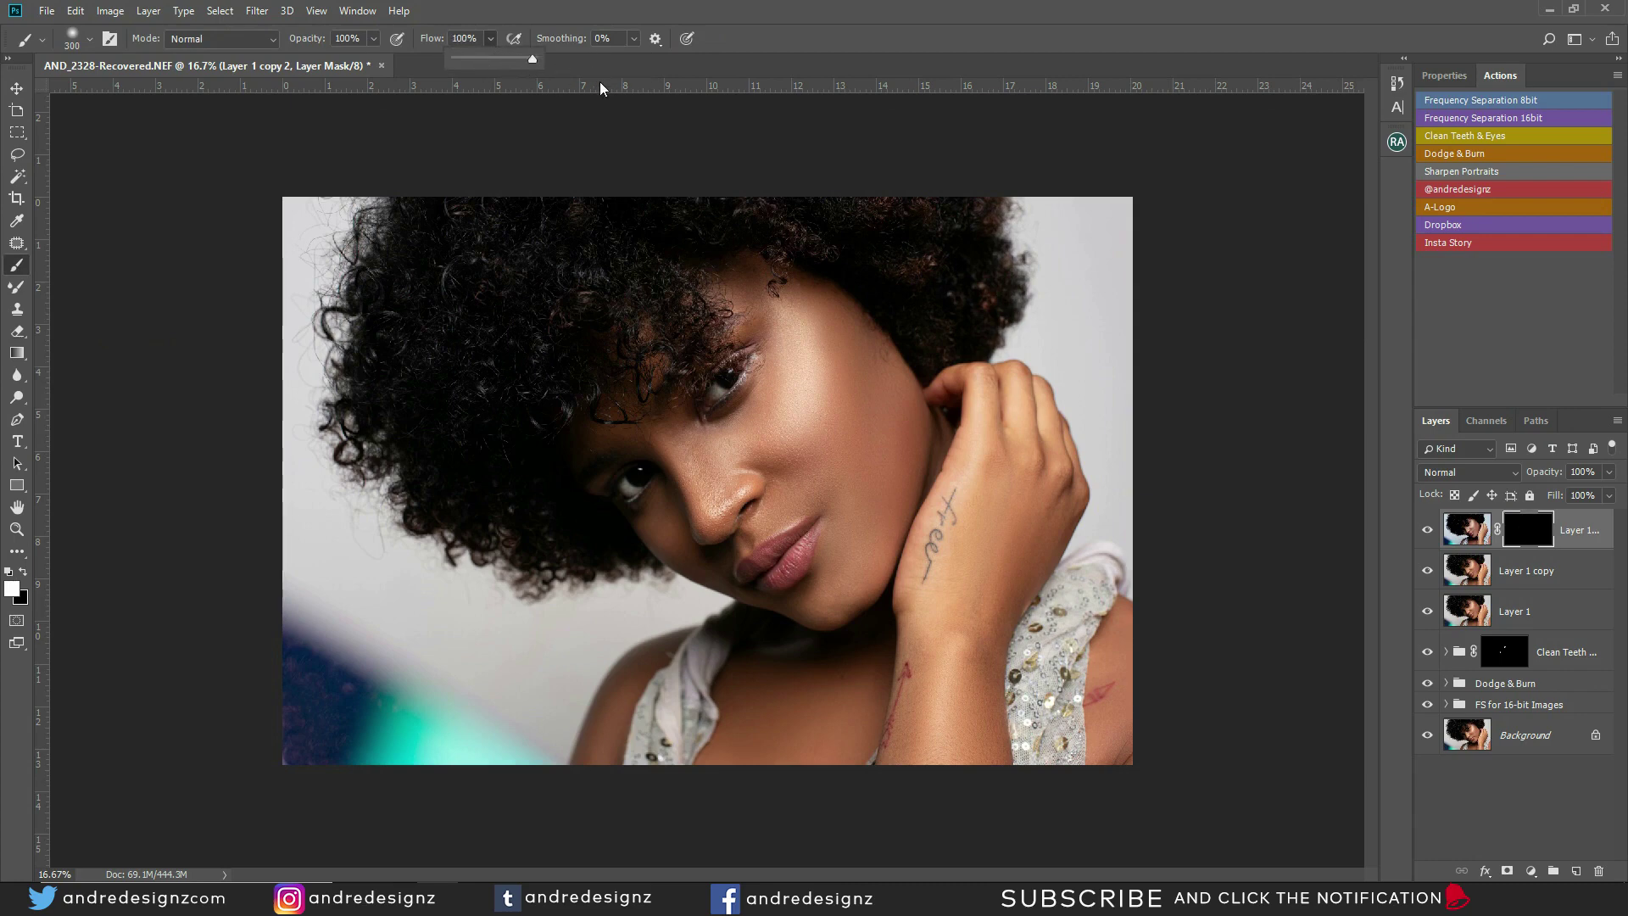
key(bracketright)
key(bracketright)
key(bracketright)
mouse_move(1001, 514)
mouse_down()
mouse_move(954, 535)
mouse_move(992, 515)
mouse_move(993, 441)
mouse_move(954, 723)
mouse_move(938, 625)
mouse_move(1018, 423)
mouse_up()
mouse_move(1060, 516)
mouse_down()
mouse_move(972, 415)
mouse_move(969, 582)
mouse_move(972, 520)
mouse_move(933, 696)
mouse_up()
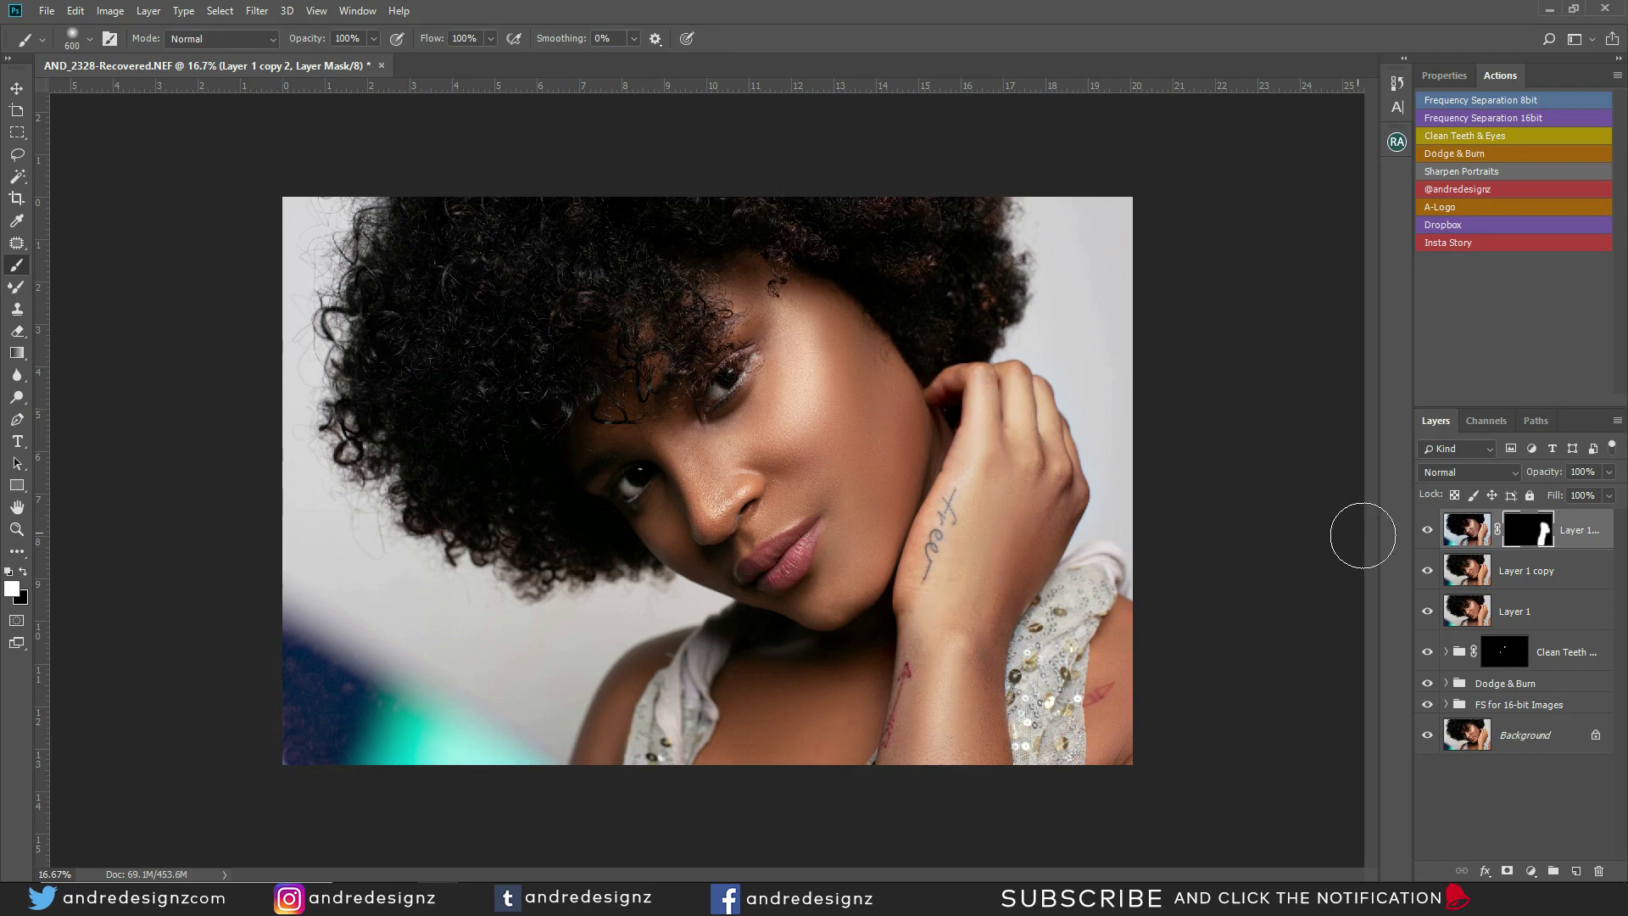
Step: Reduce the masked hand-correction layer's opacity to 72% and compare the image with and without it
click(1608, 472)
click(1426, 534)
click(1427, 537)
click(1426, 538)
click(1427, 538)
click(1582, 523)
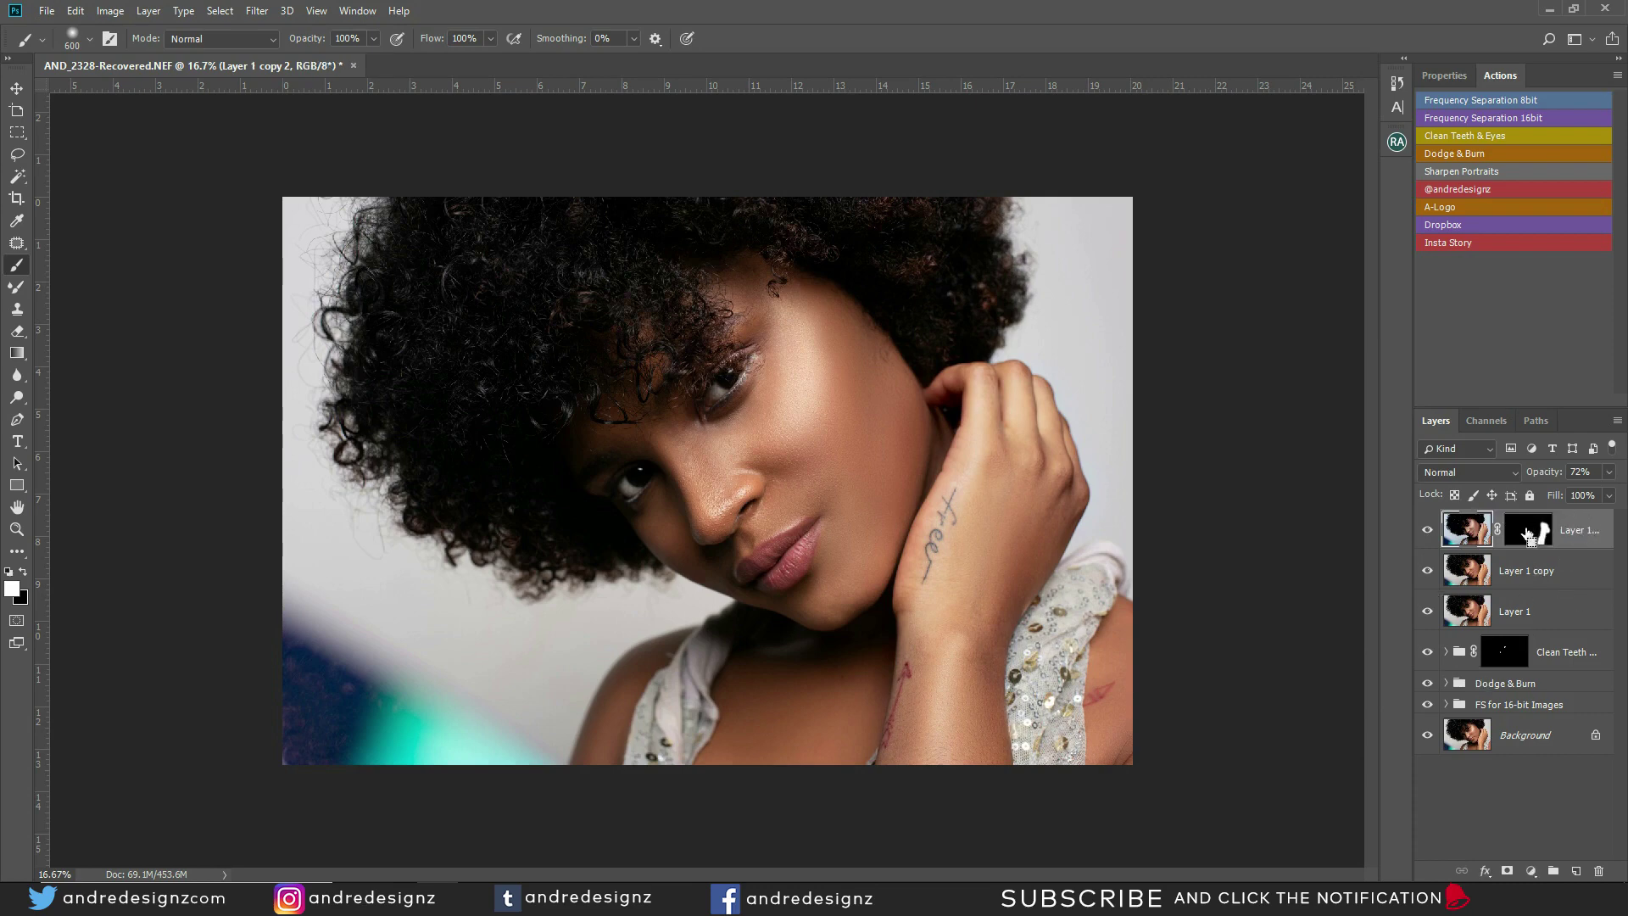
Step: Stamp all visible layers into a new layer and add a Color Balance adjustment layer above it
key(ctrl+shift+alt+n)
key(ctrl+shift+alt+e)
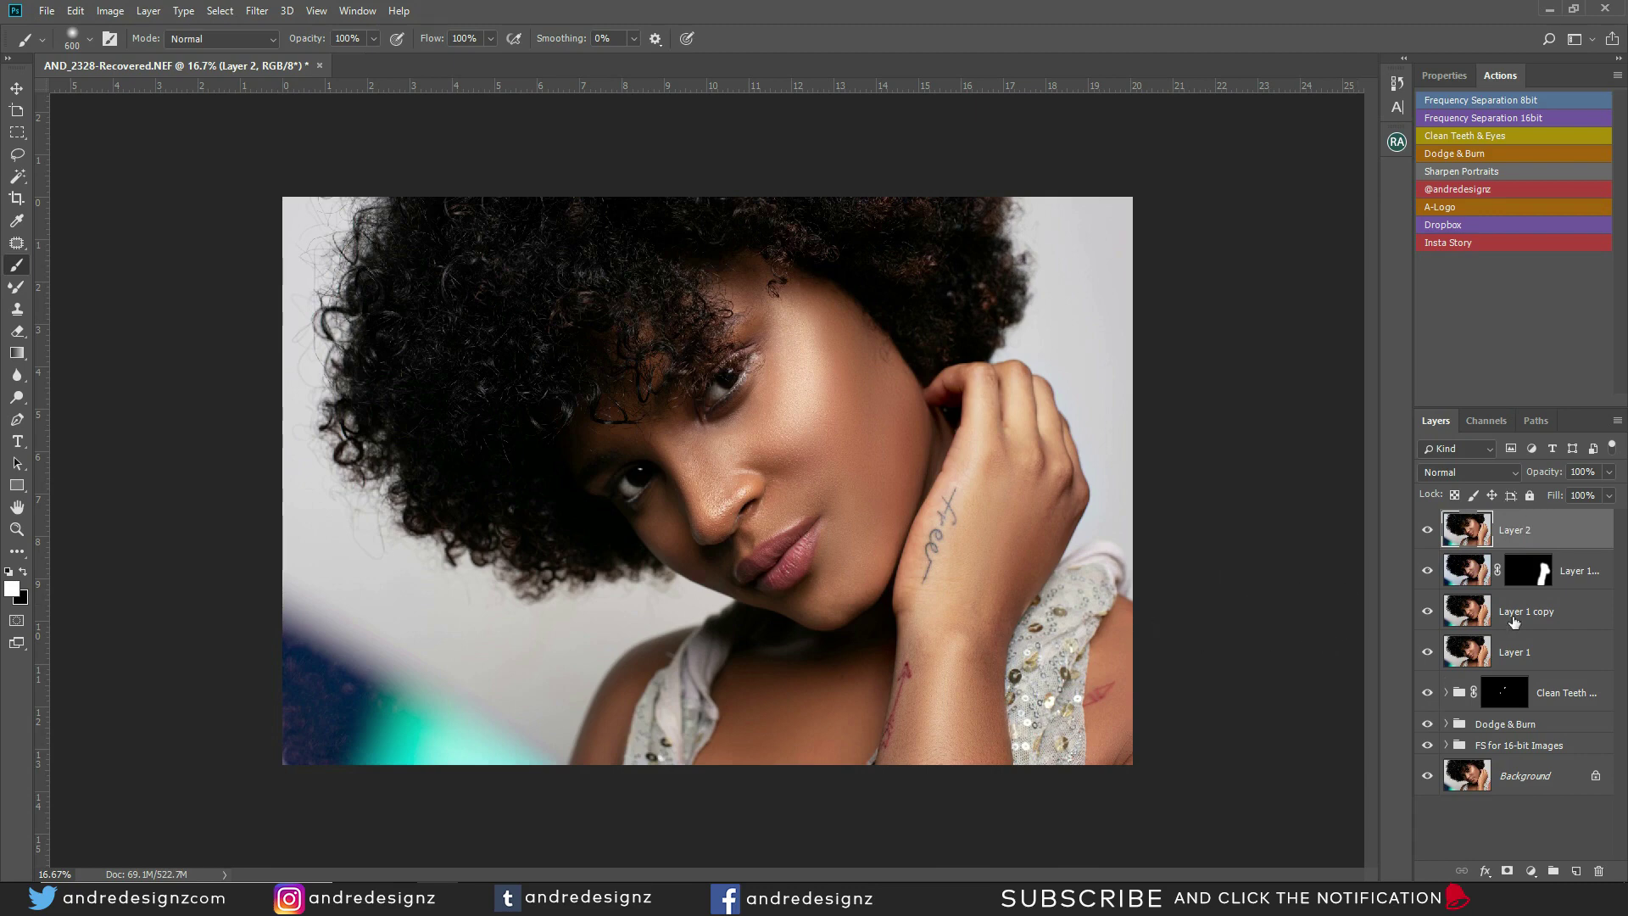
click(1532, 870)
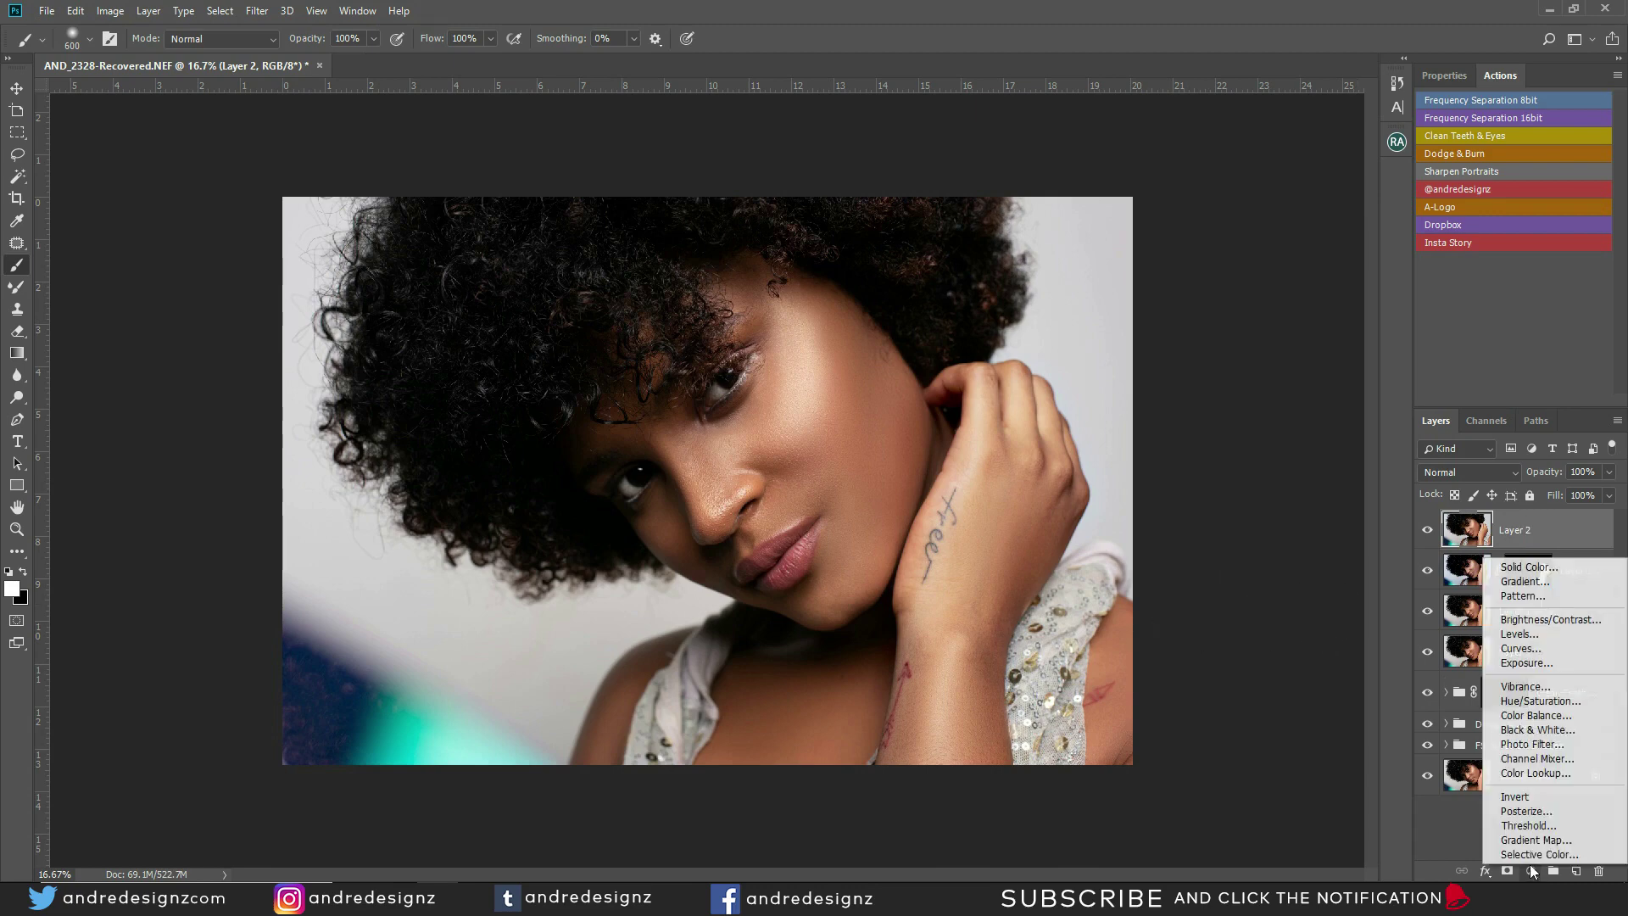
click(1526, 719)
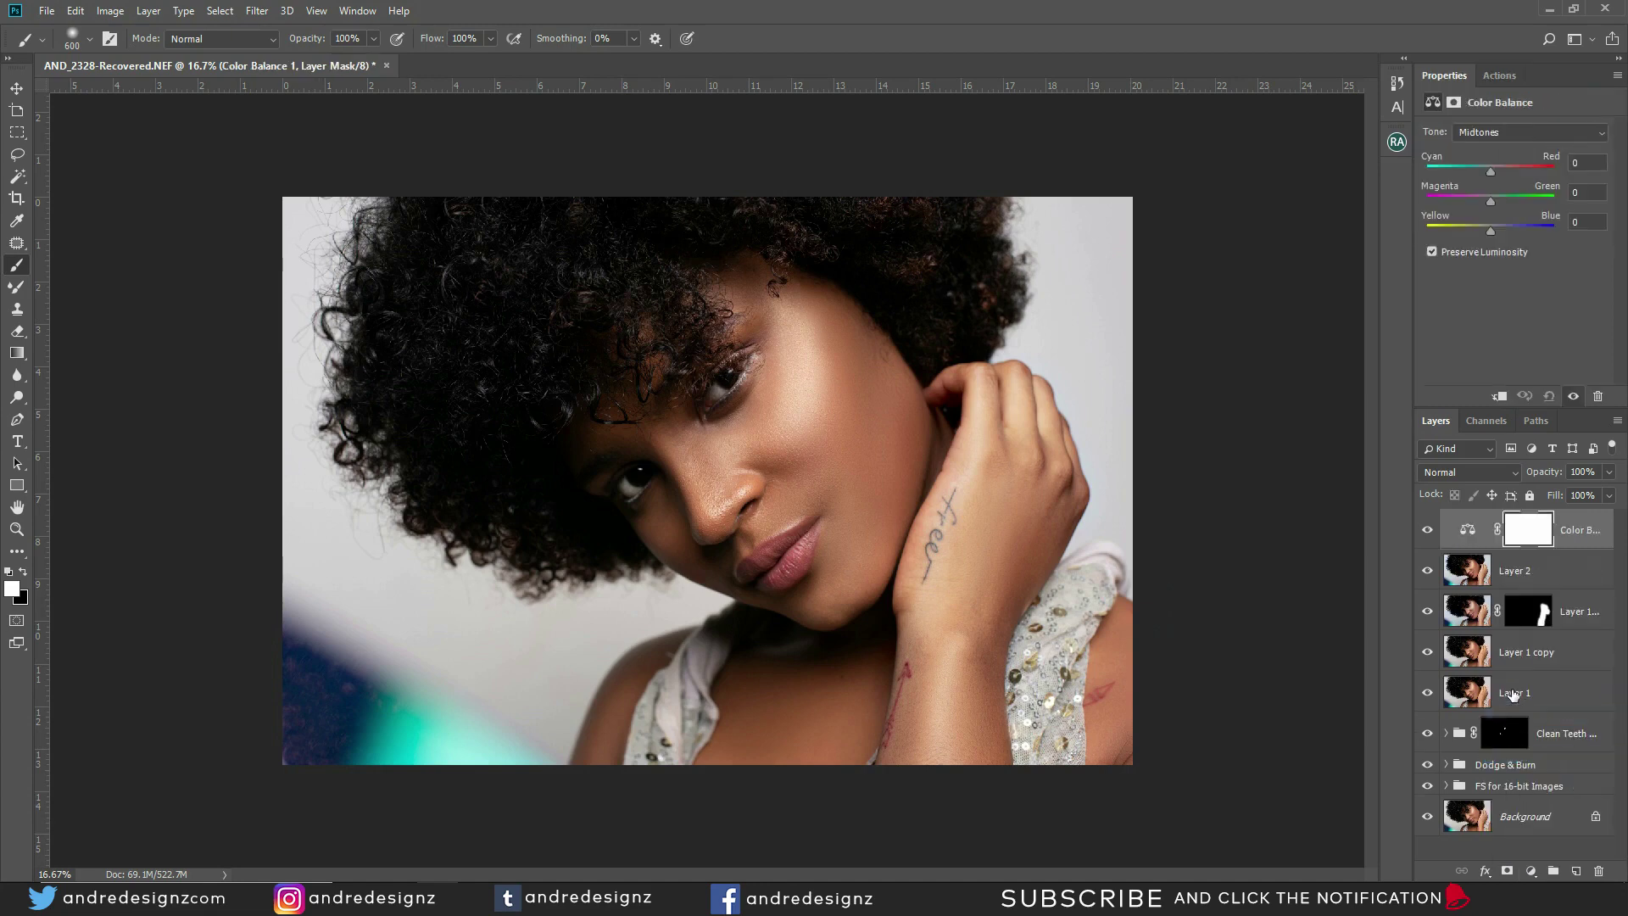
Step: Set the Color Balance Yellow-Blue value to 5 for both Shadows and Highlights, and compare the image with and without the adjustment
click(1504, 132)
click(1507, 140)
text(5)
click(1494, 132)
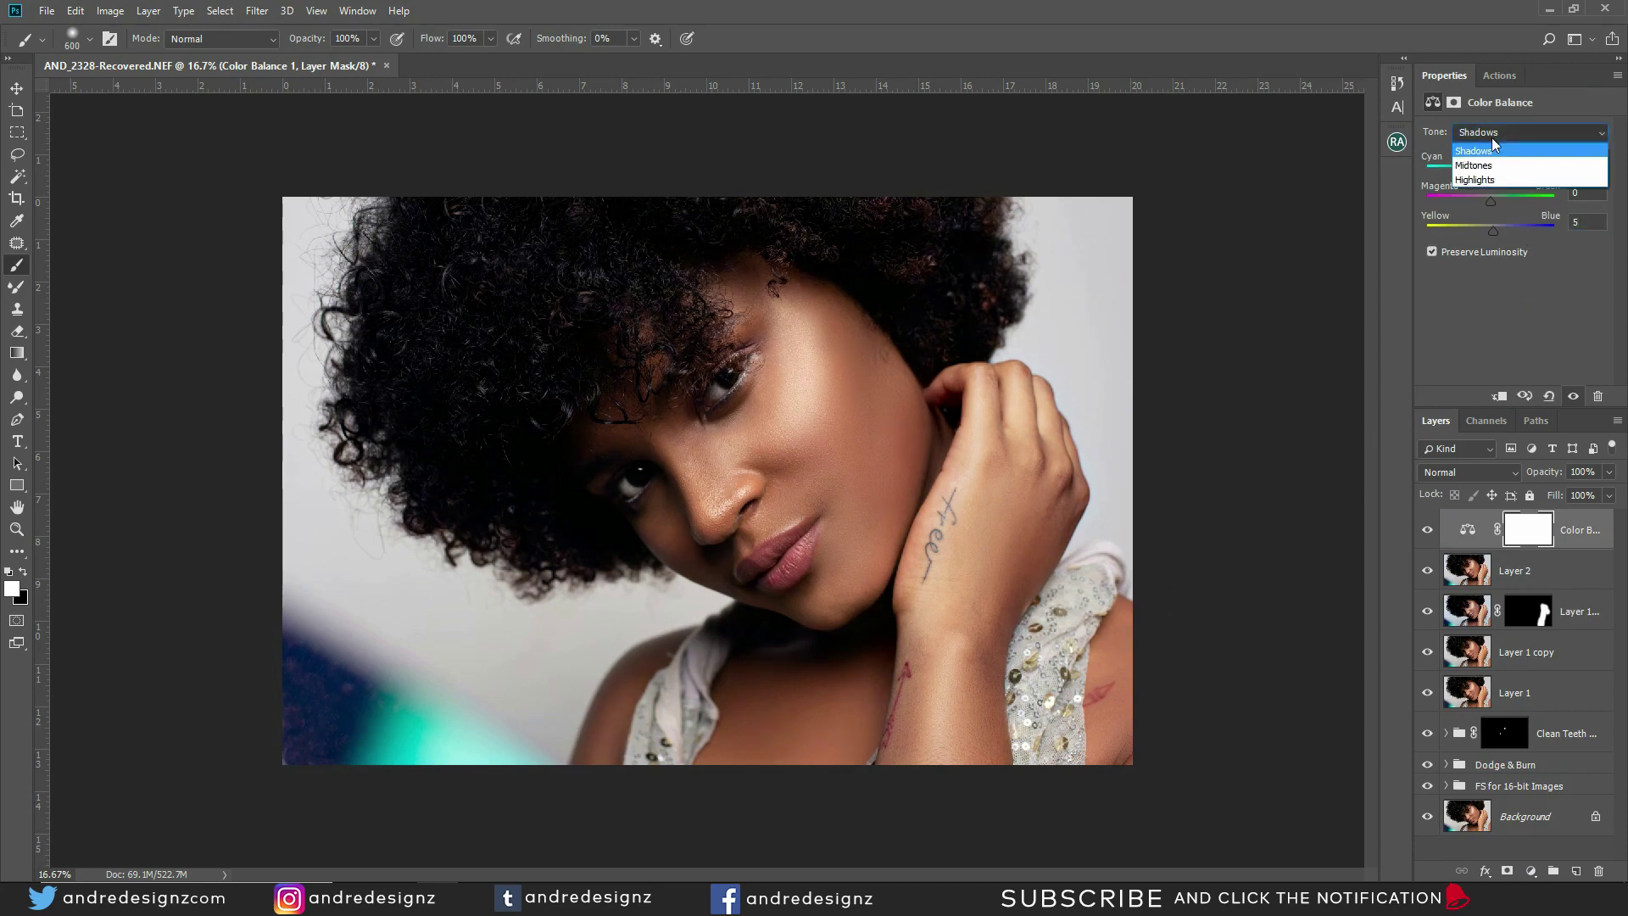
click(1483, 180)
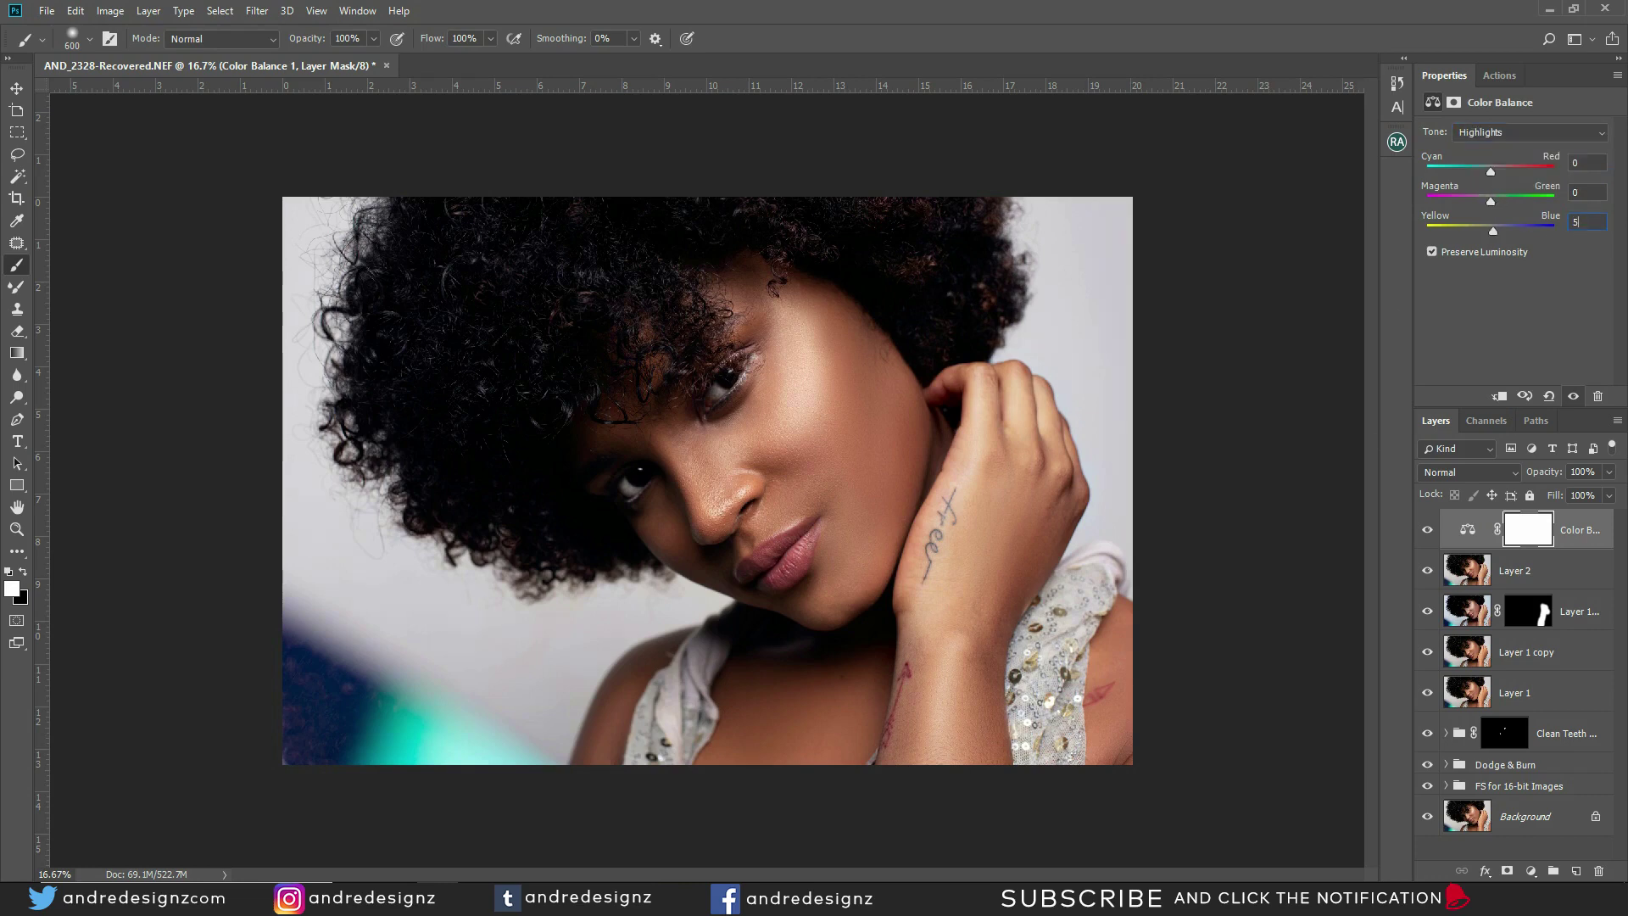
click(1427, 530)
click(1429, 532)
click(1429, 533)
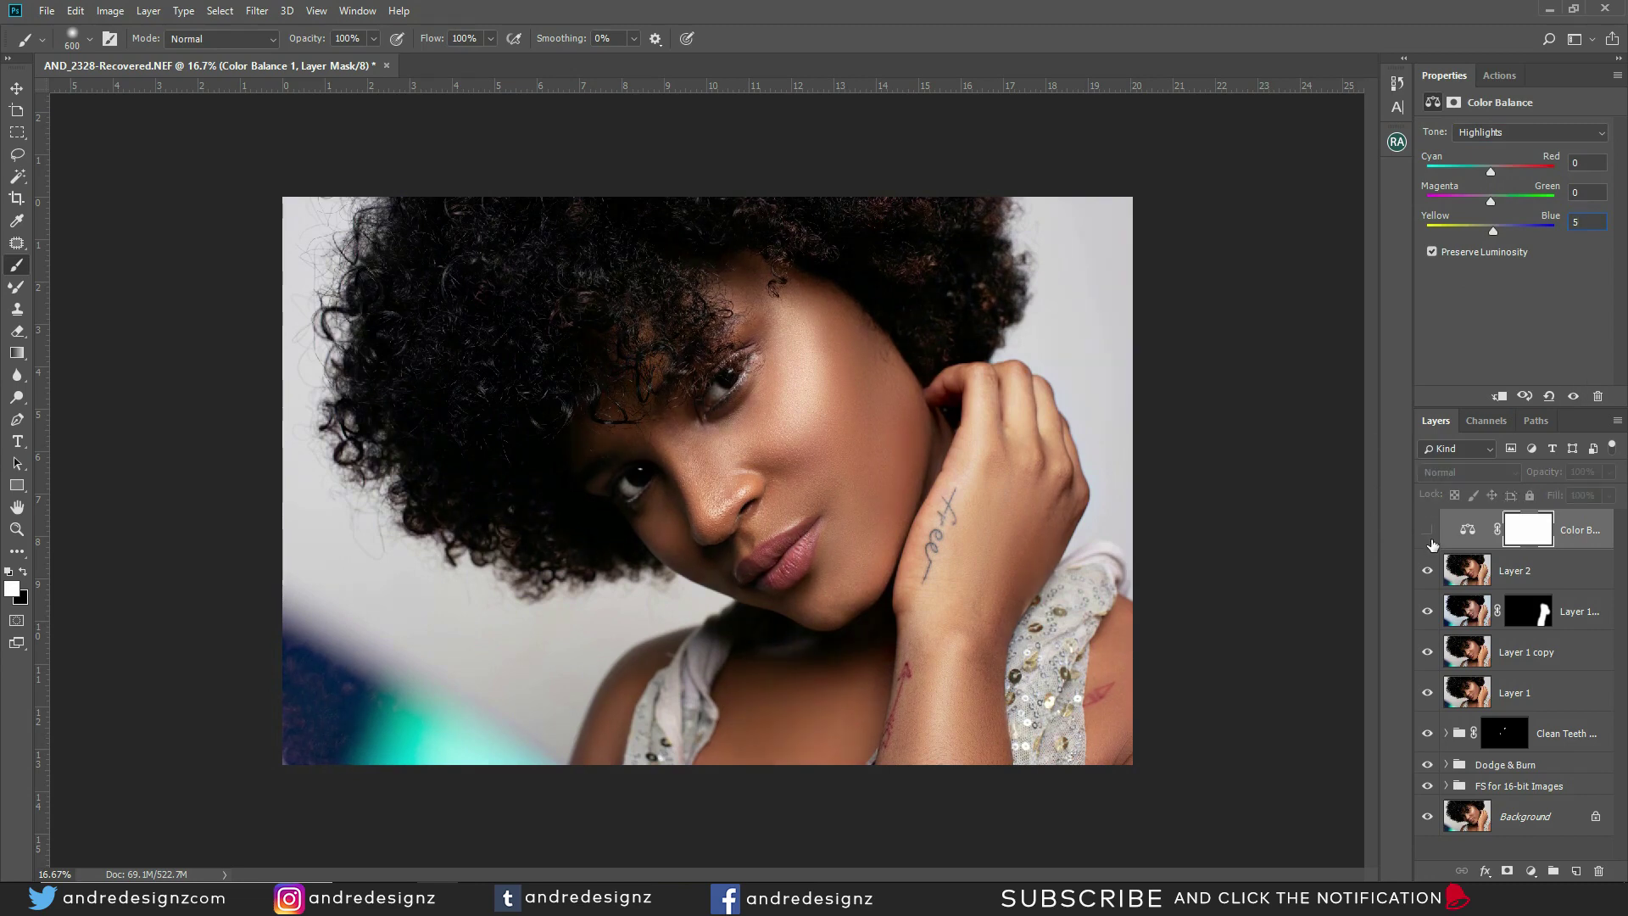
click(1429, 533)
click(1430, 535)
click(1428, 534)
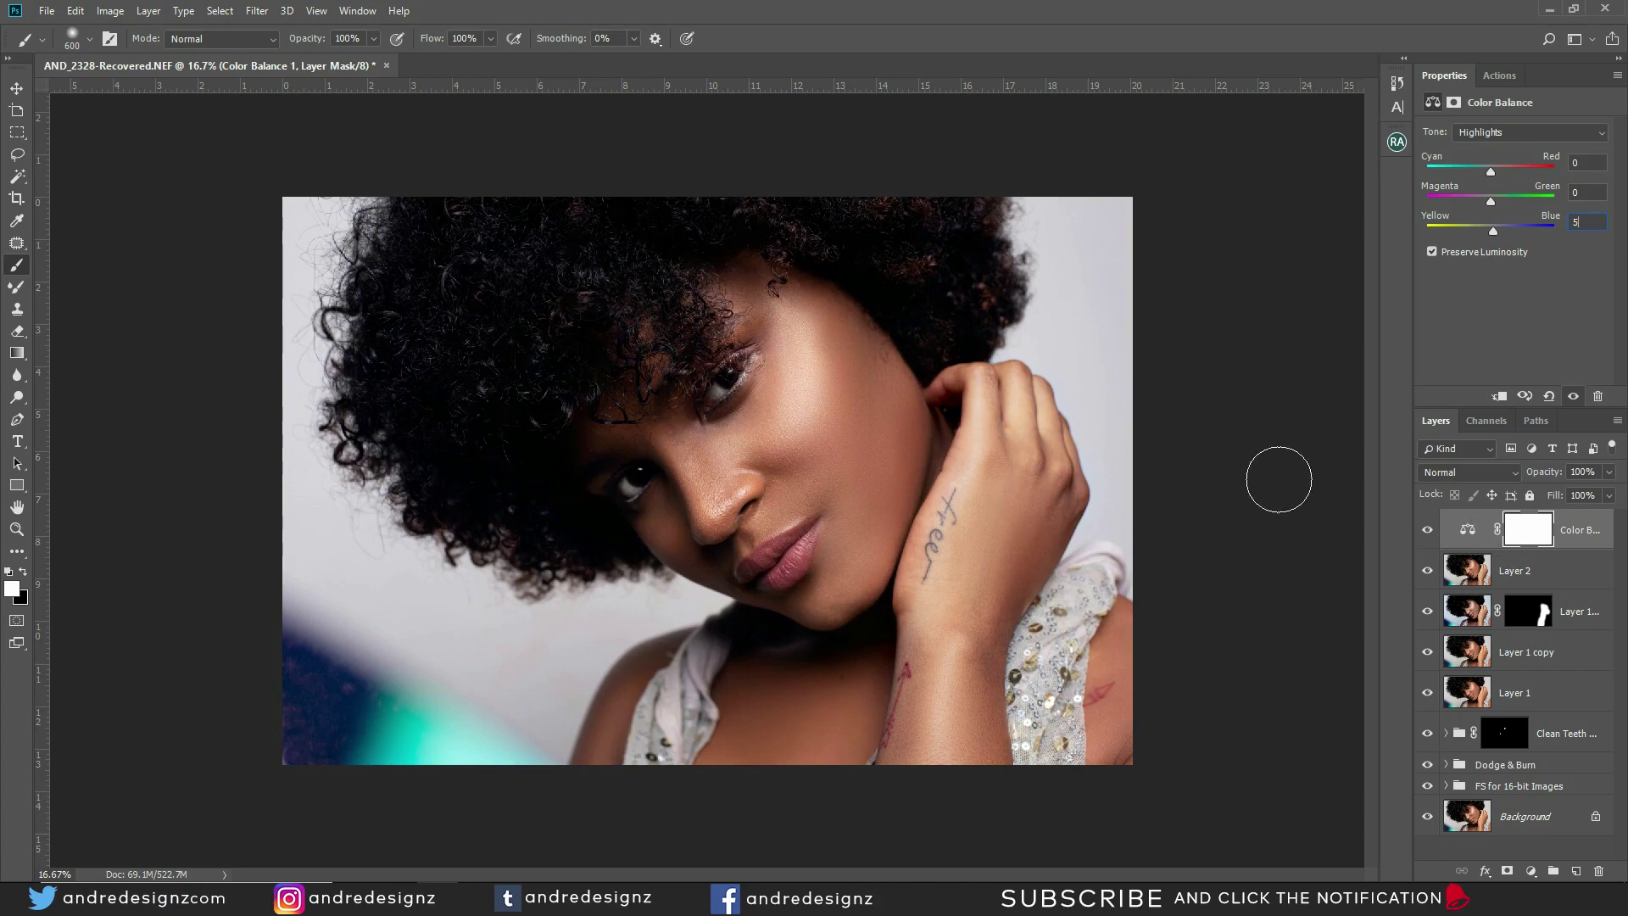
click(1532, 871)
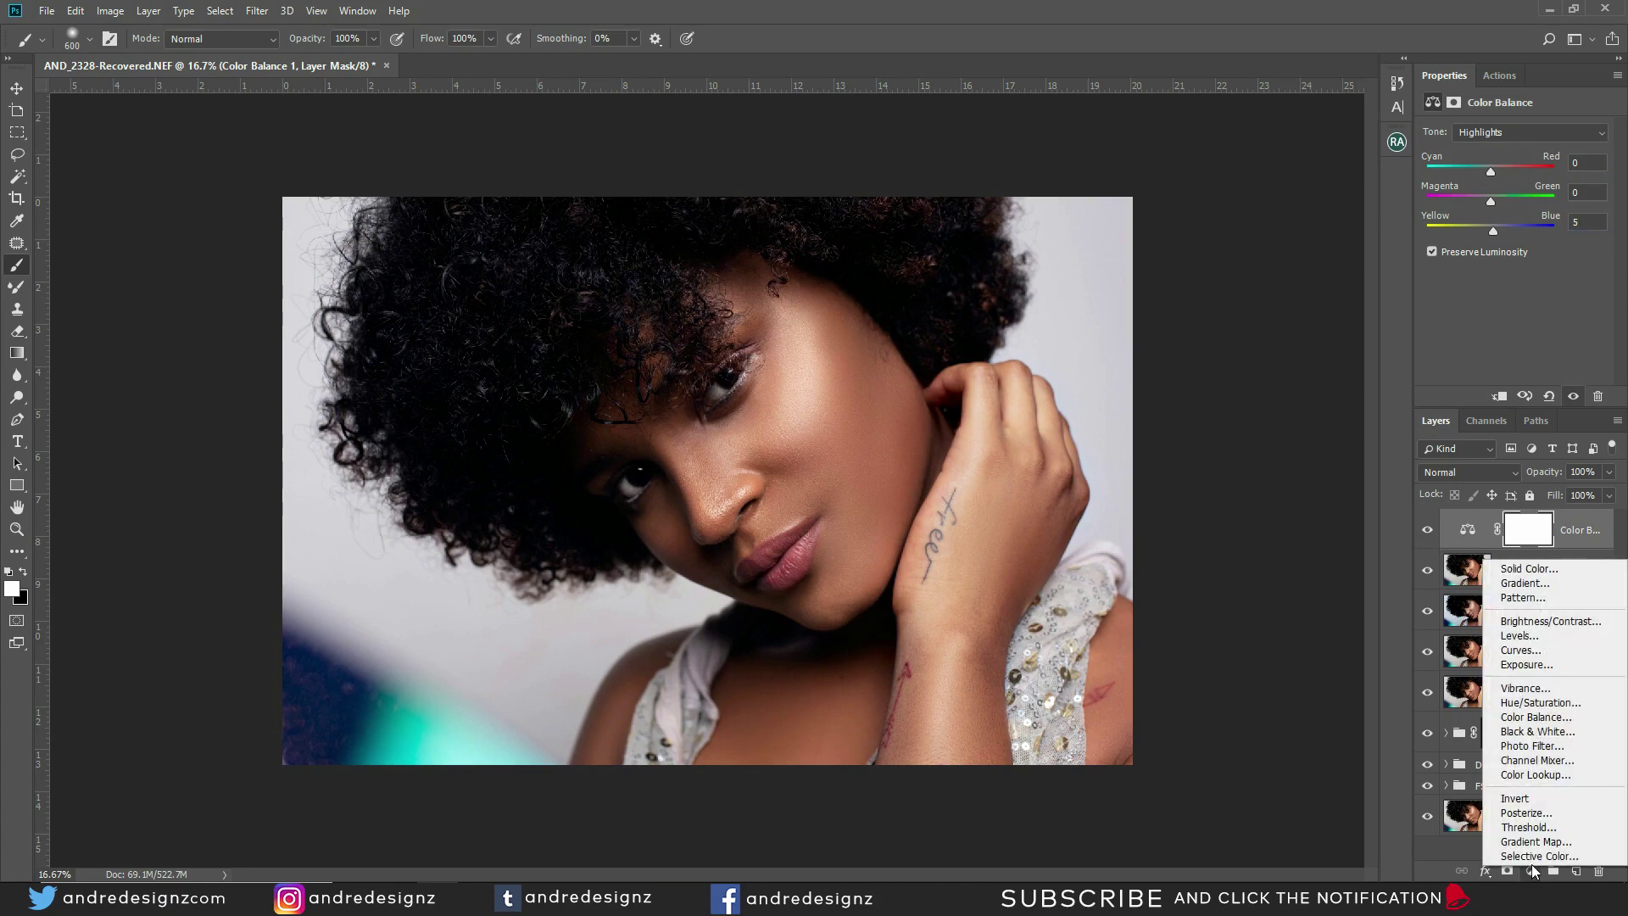
click(1561, 506)
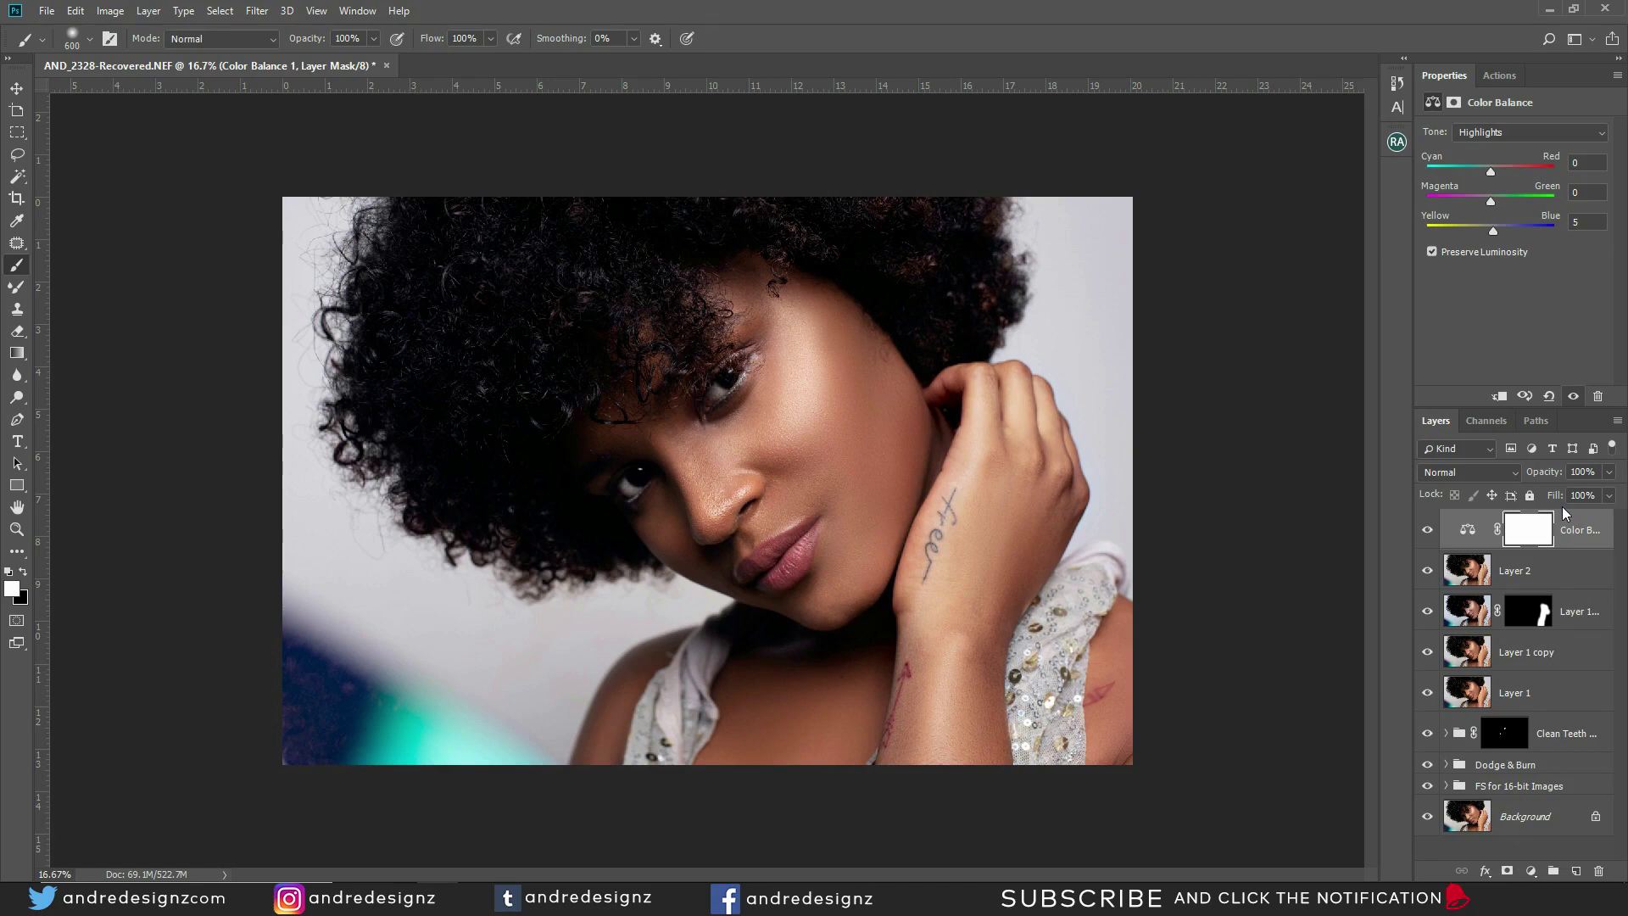
key(ctrl+shift+a)
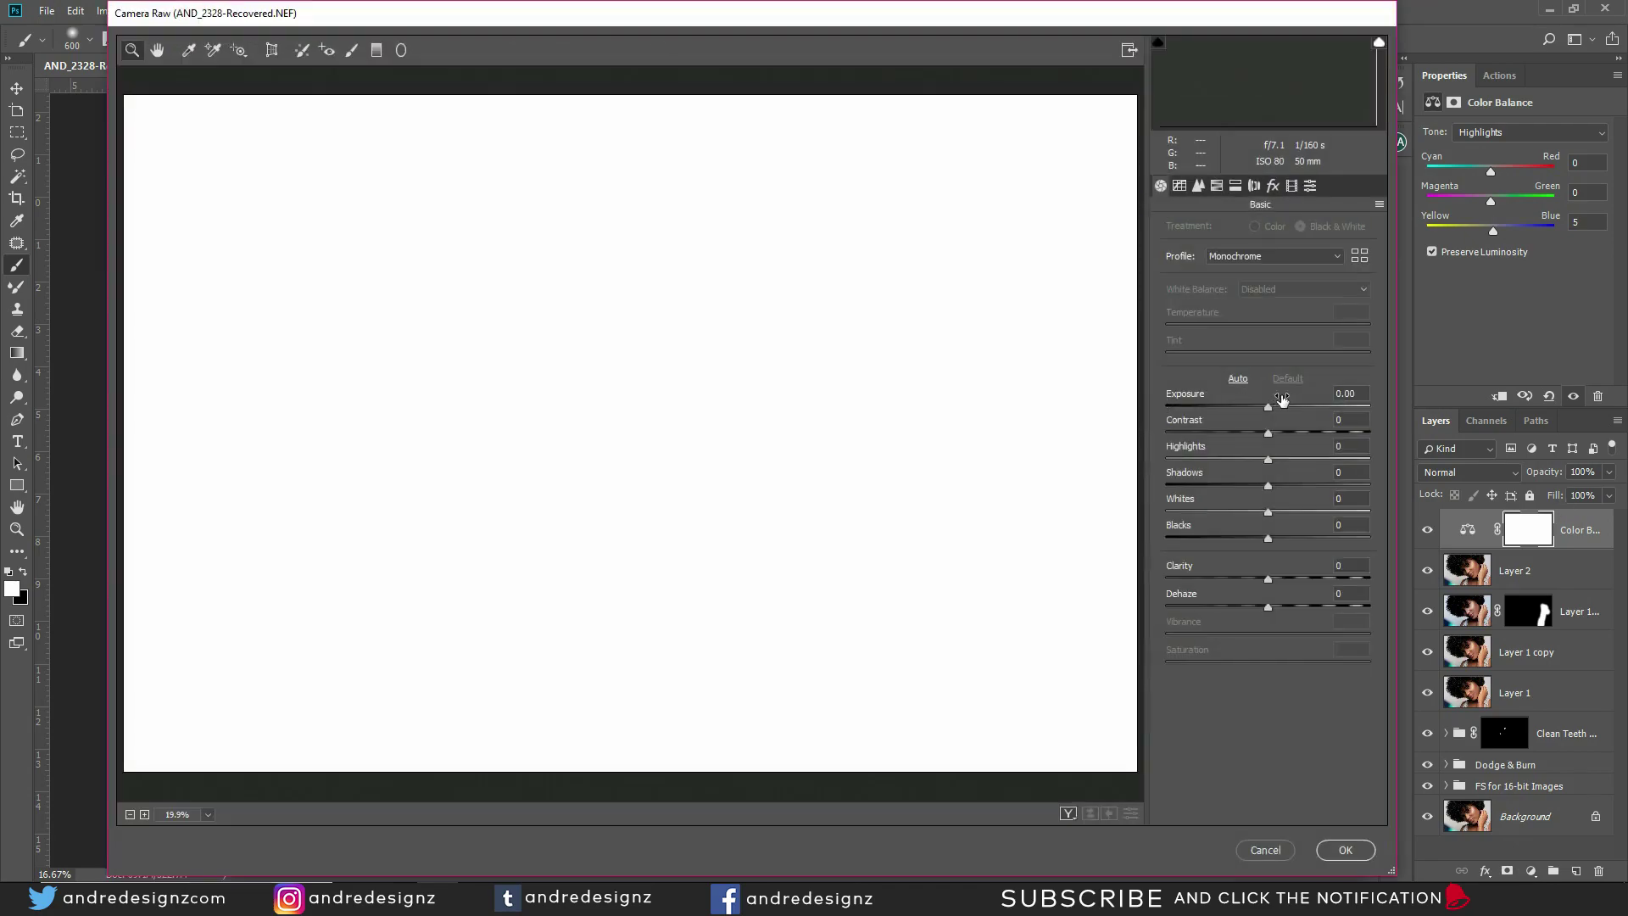
click(1265, 851)
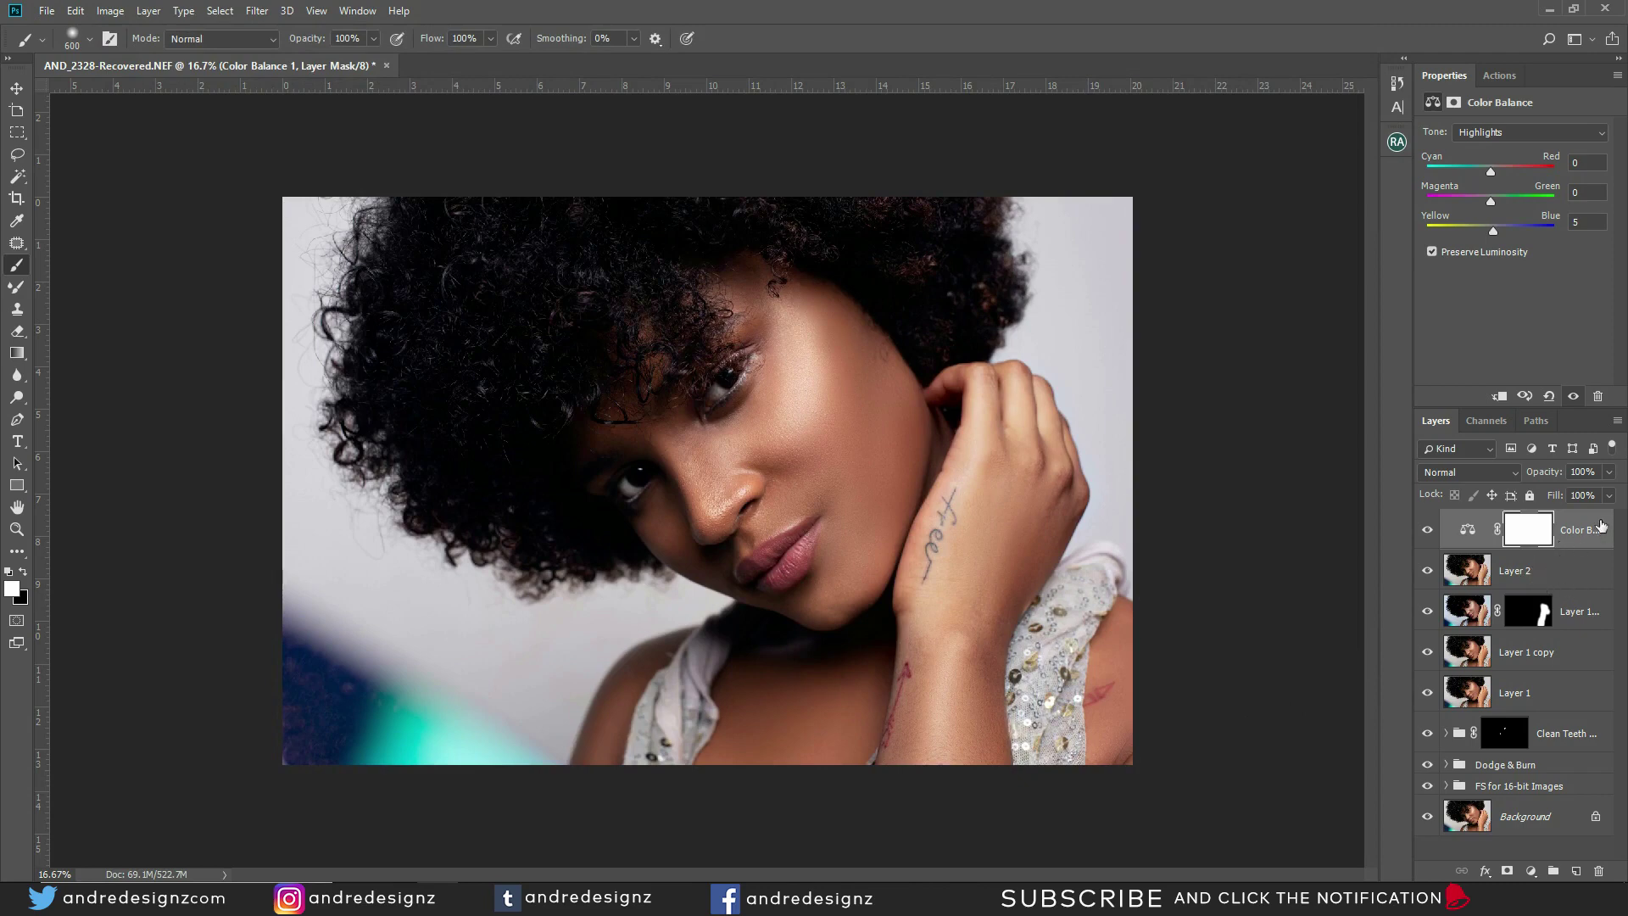
Step: Stamp all visible layers above the Color Balance layer and apply the Camera Raw Filter to the result with Clarity +41
drag(1510, 531, 1510, 534)
key(ctrl+alt+shift+e)
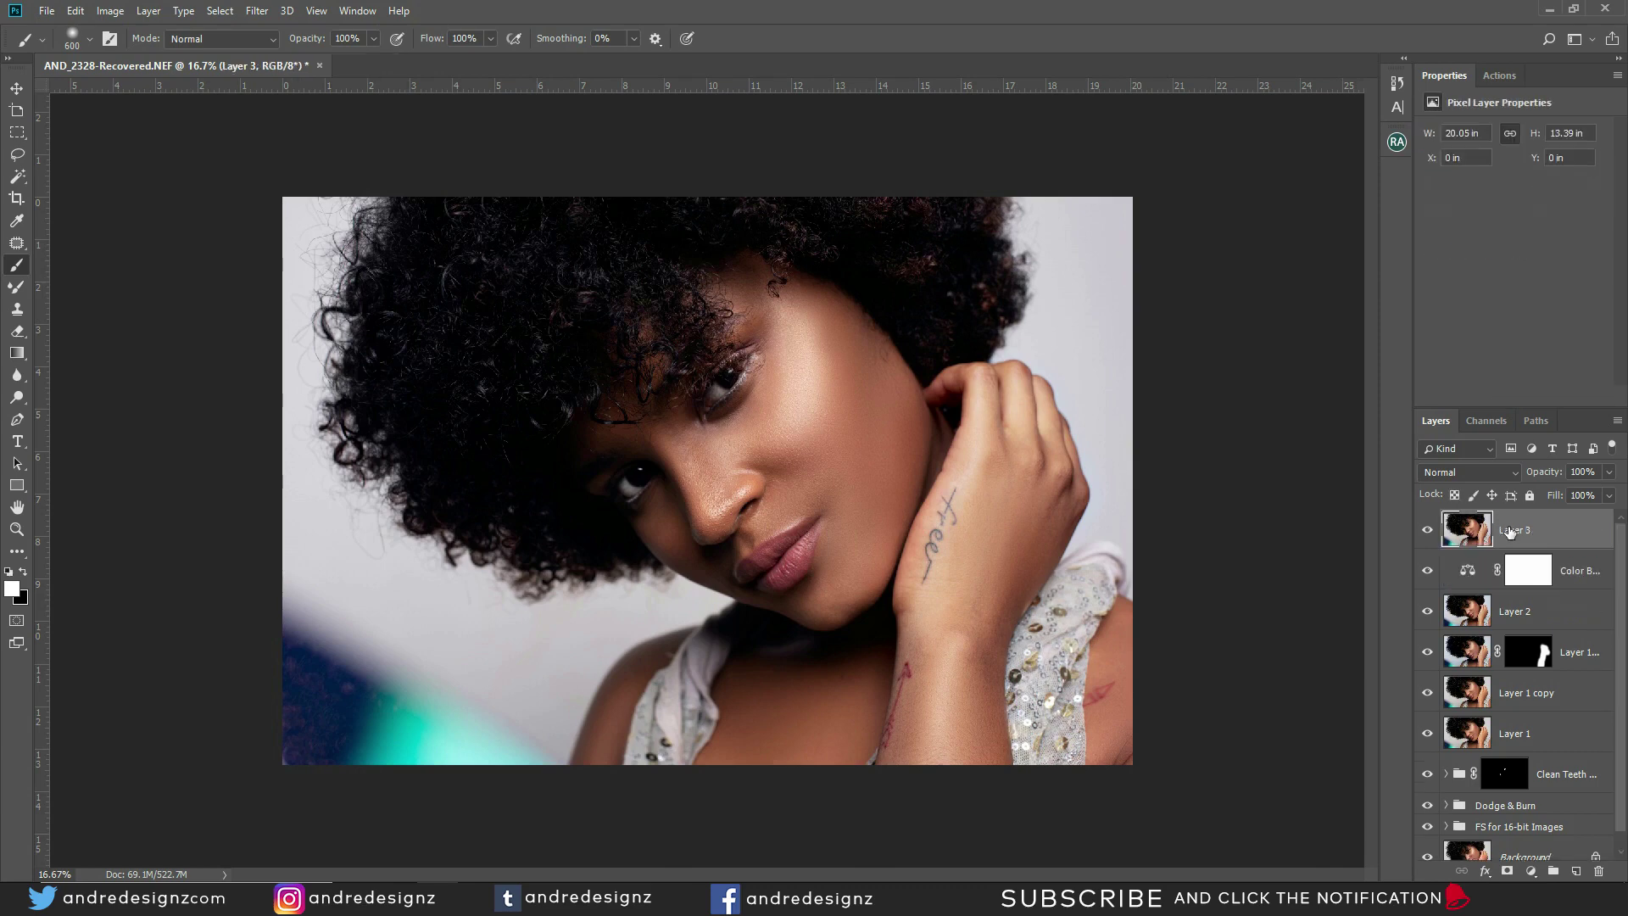
click(727, 531)
click(727, 530)
key(ctrl+shift+a)
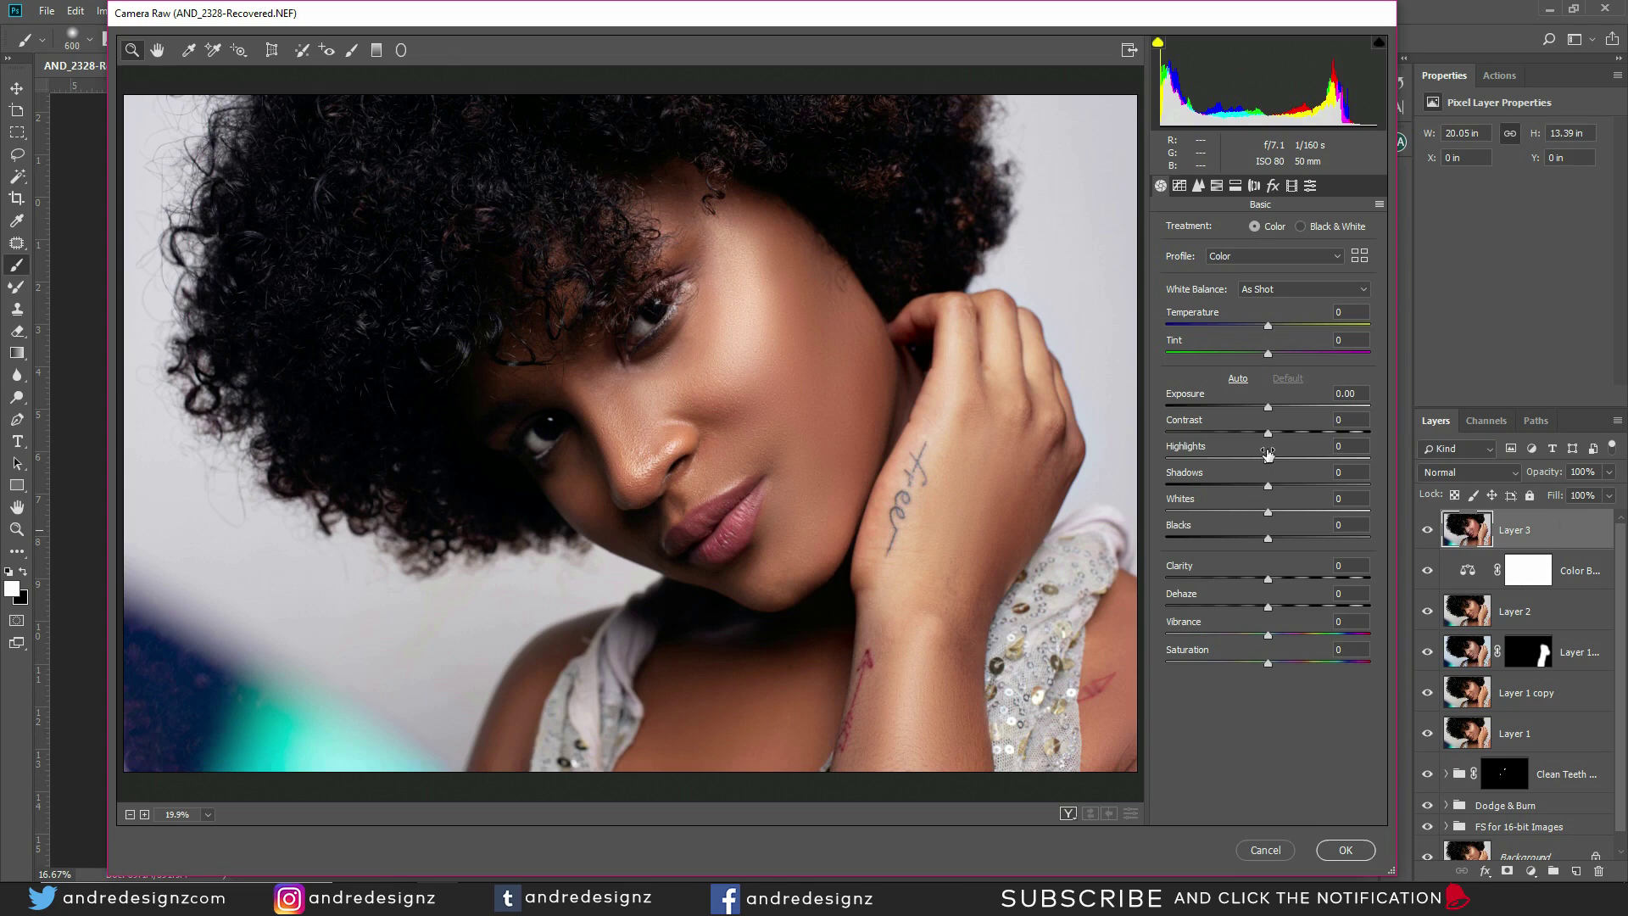
drag(1268, 577, 1310, 577)
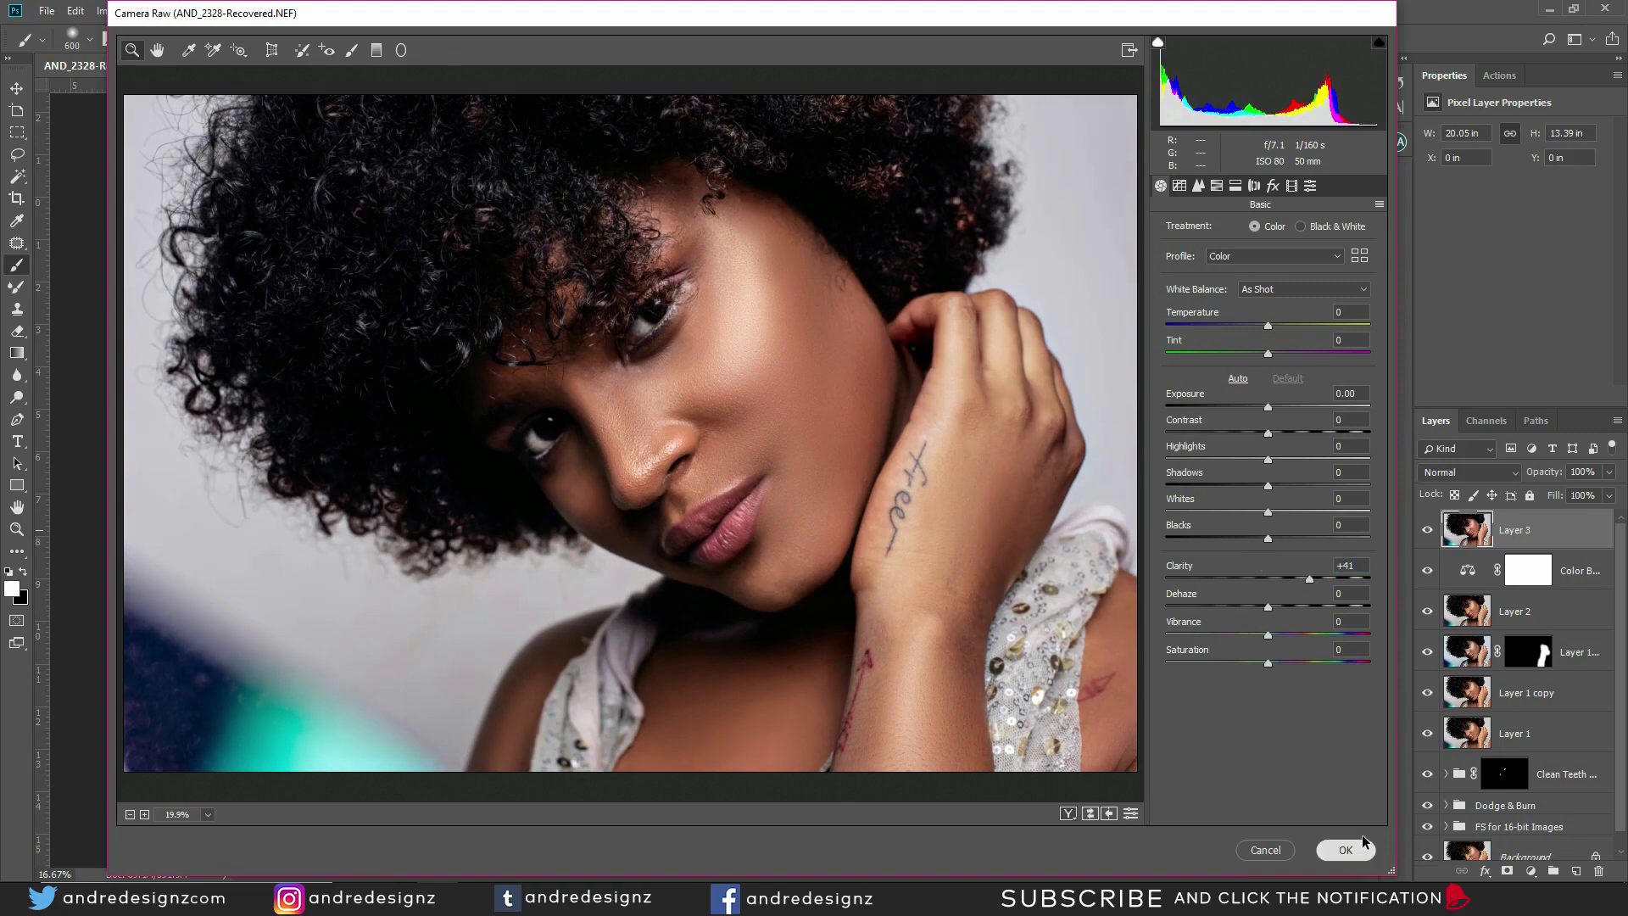
click(1346, 850)
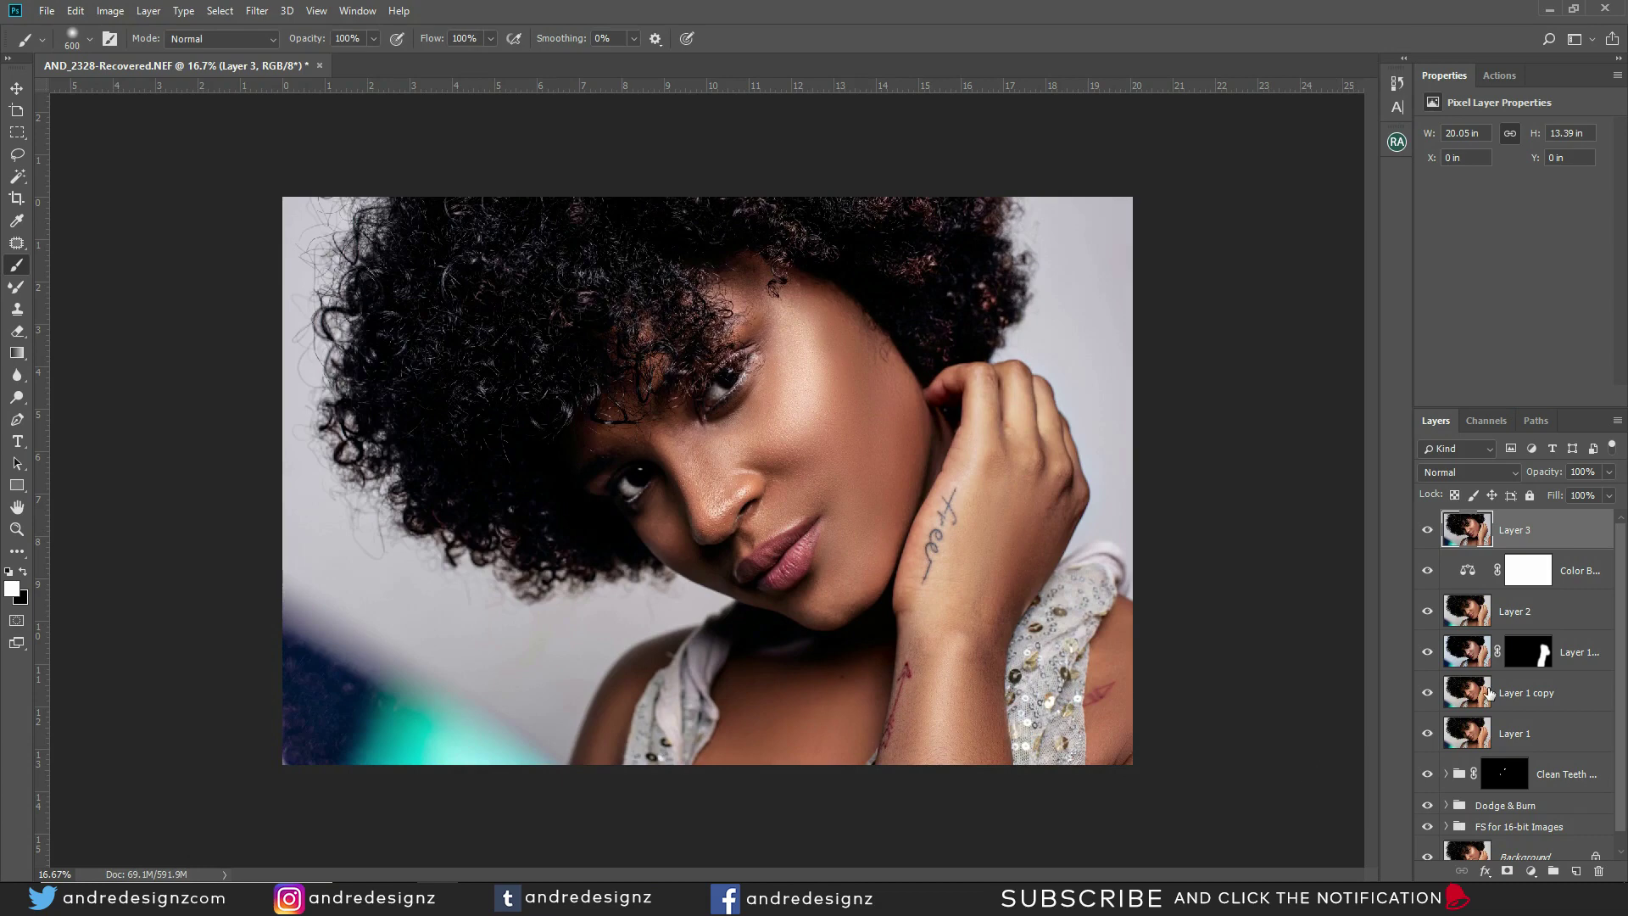
Step: Add a black mask to the clarity layer, paint white over the hair with the 600 px brush, and compare the effect on and off
alt+click(1506, 872)
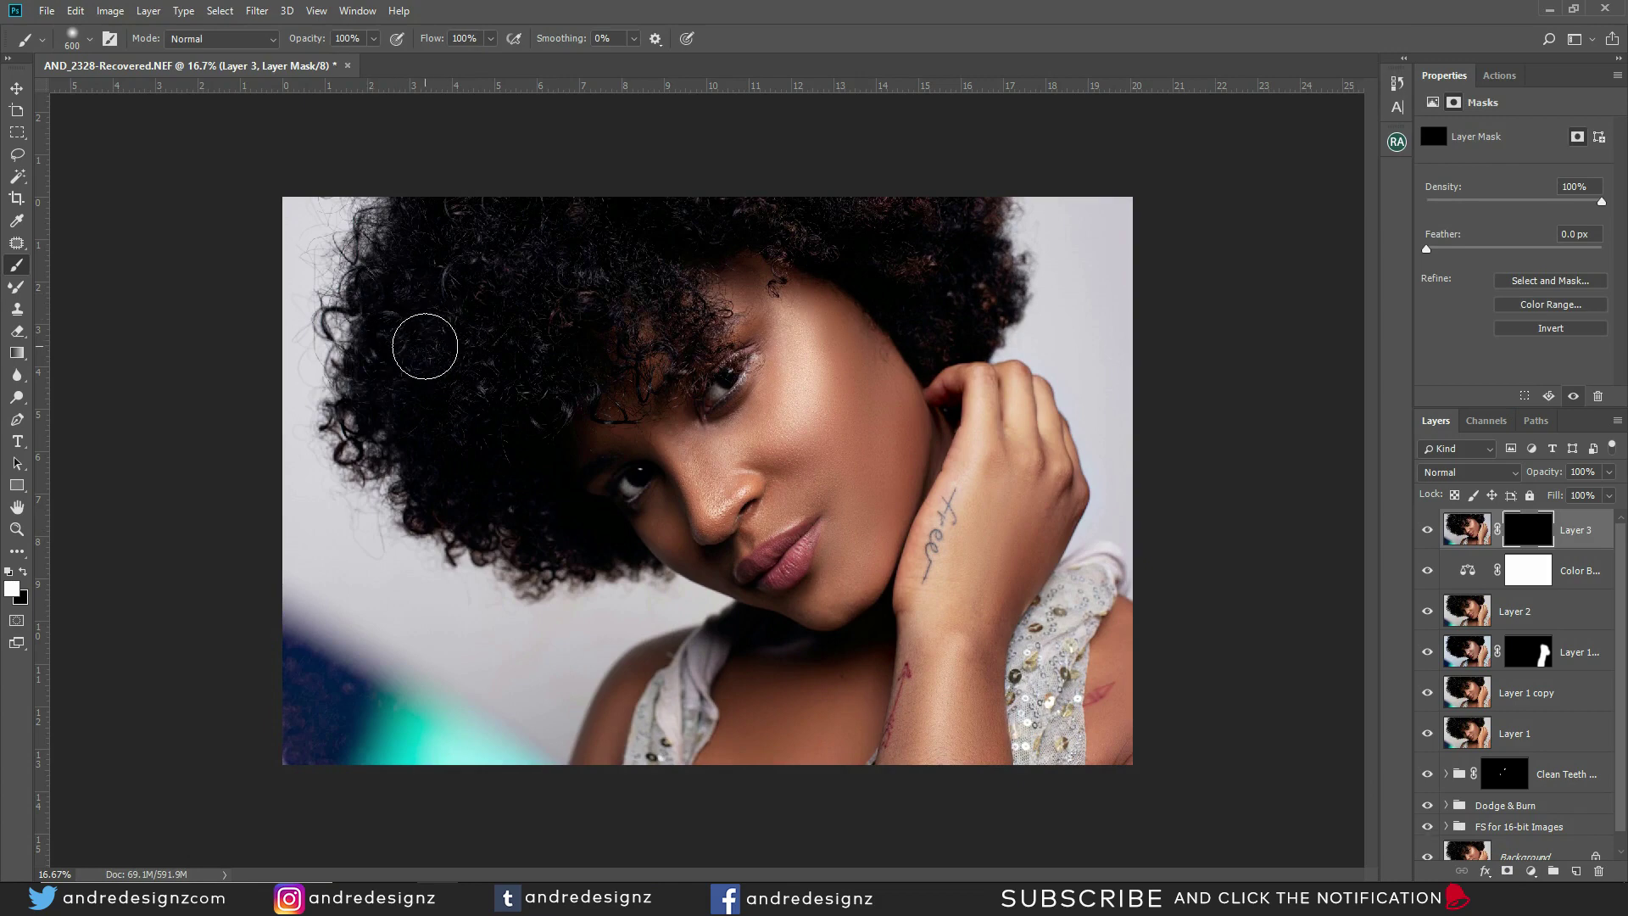
mouse_move(456, 225)
mouse_down()
mouse_move(363, 350)
mouse_move(343, 407)
mouse_up()
mouse_move(592, 543)
mouse_down()
mouse_move(504, 354)
mouse_move(686, 243)
mouse_move(793, 213)
mouse_move(960, 286)
mouse_move(912, 282)
mouse_move(1003, 260)
mouse_up()
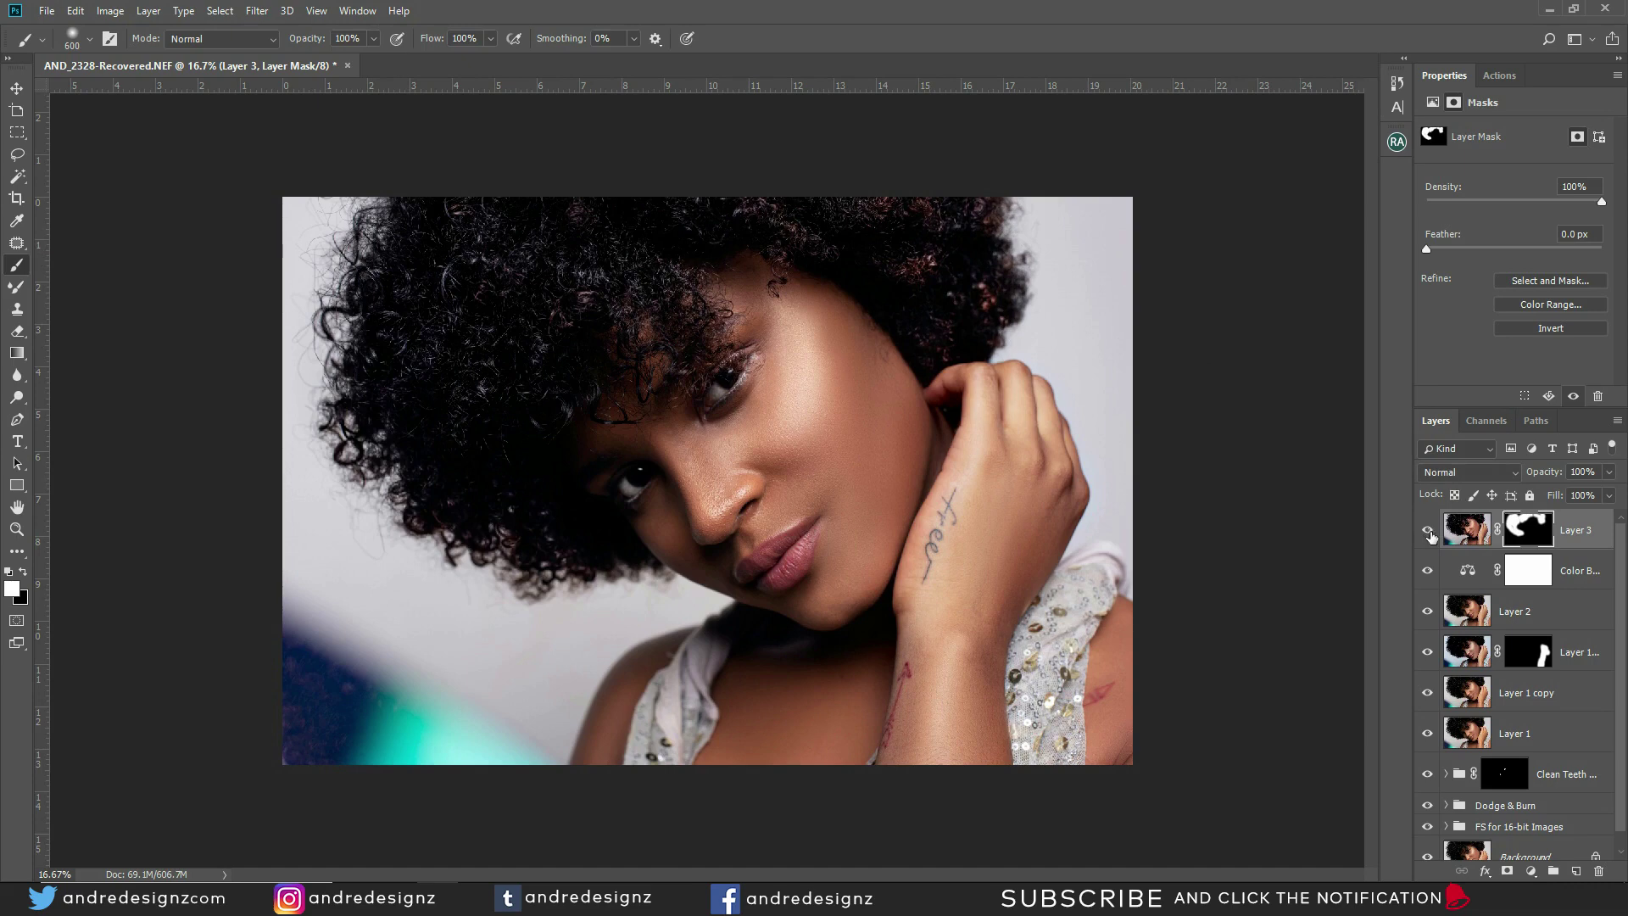
click(1427, 531)
click(1428, 532)
Step: Compare the retouched portrait with the original by hiding and restoring all layers above the Background
drag(1621, 546, 1624, 572)
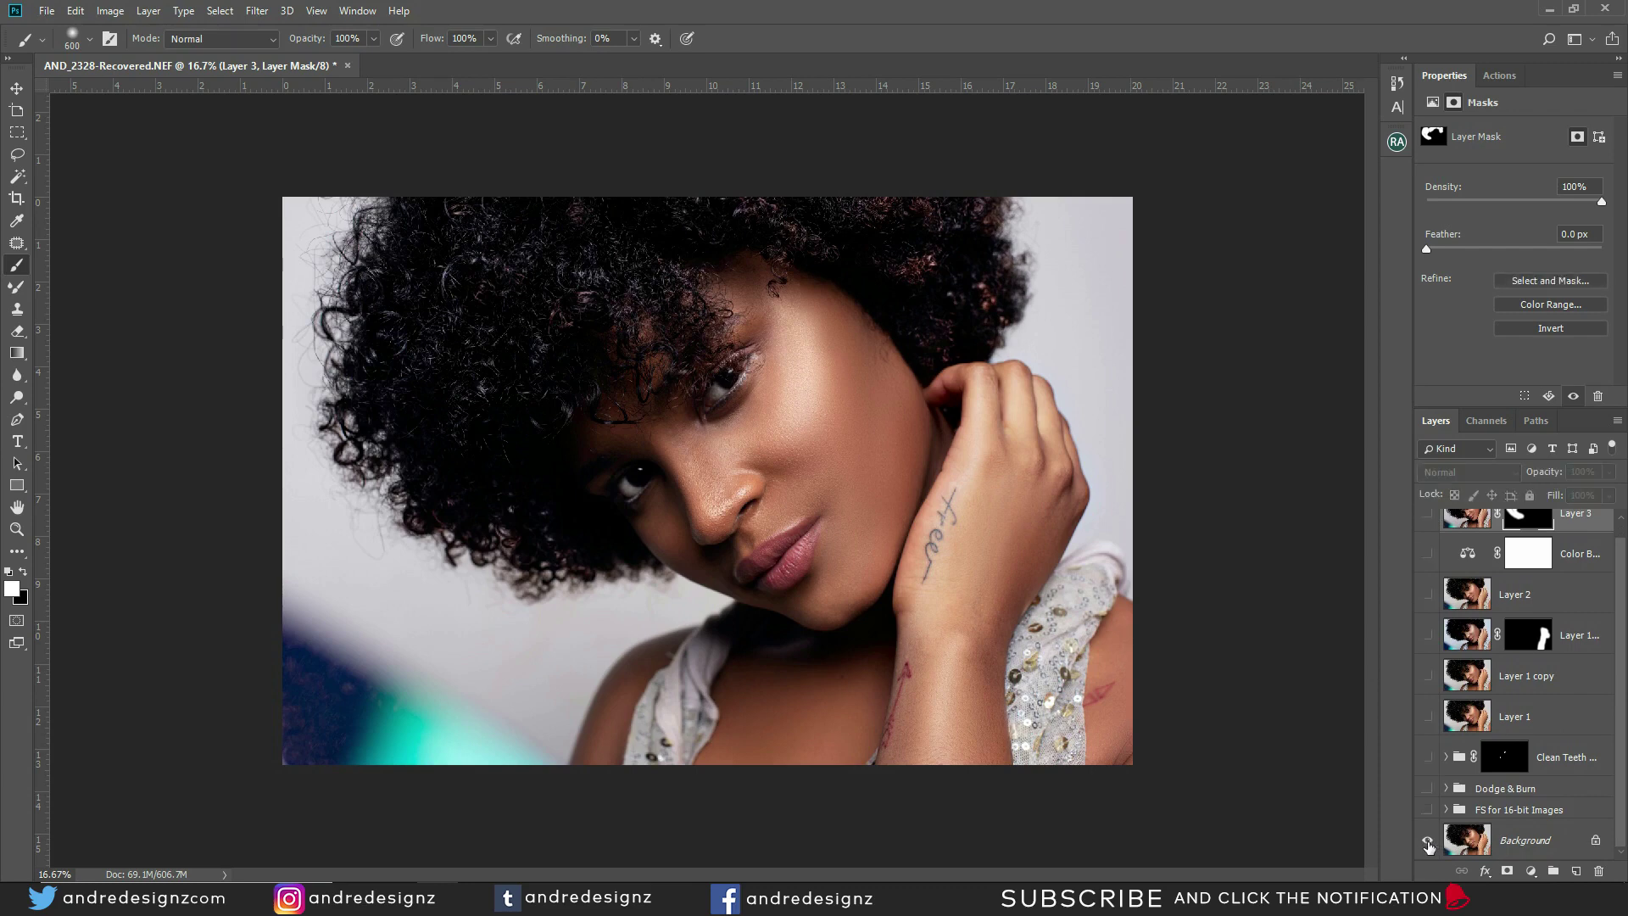
alt+click(1428, 843)
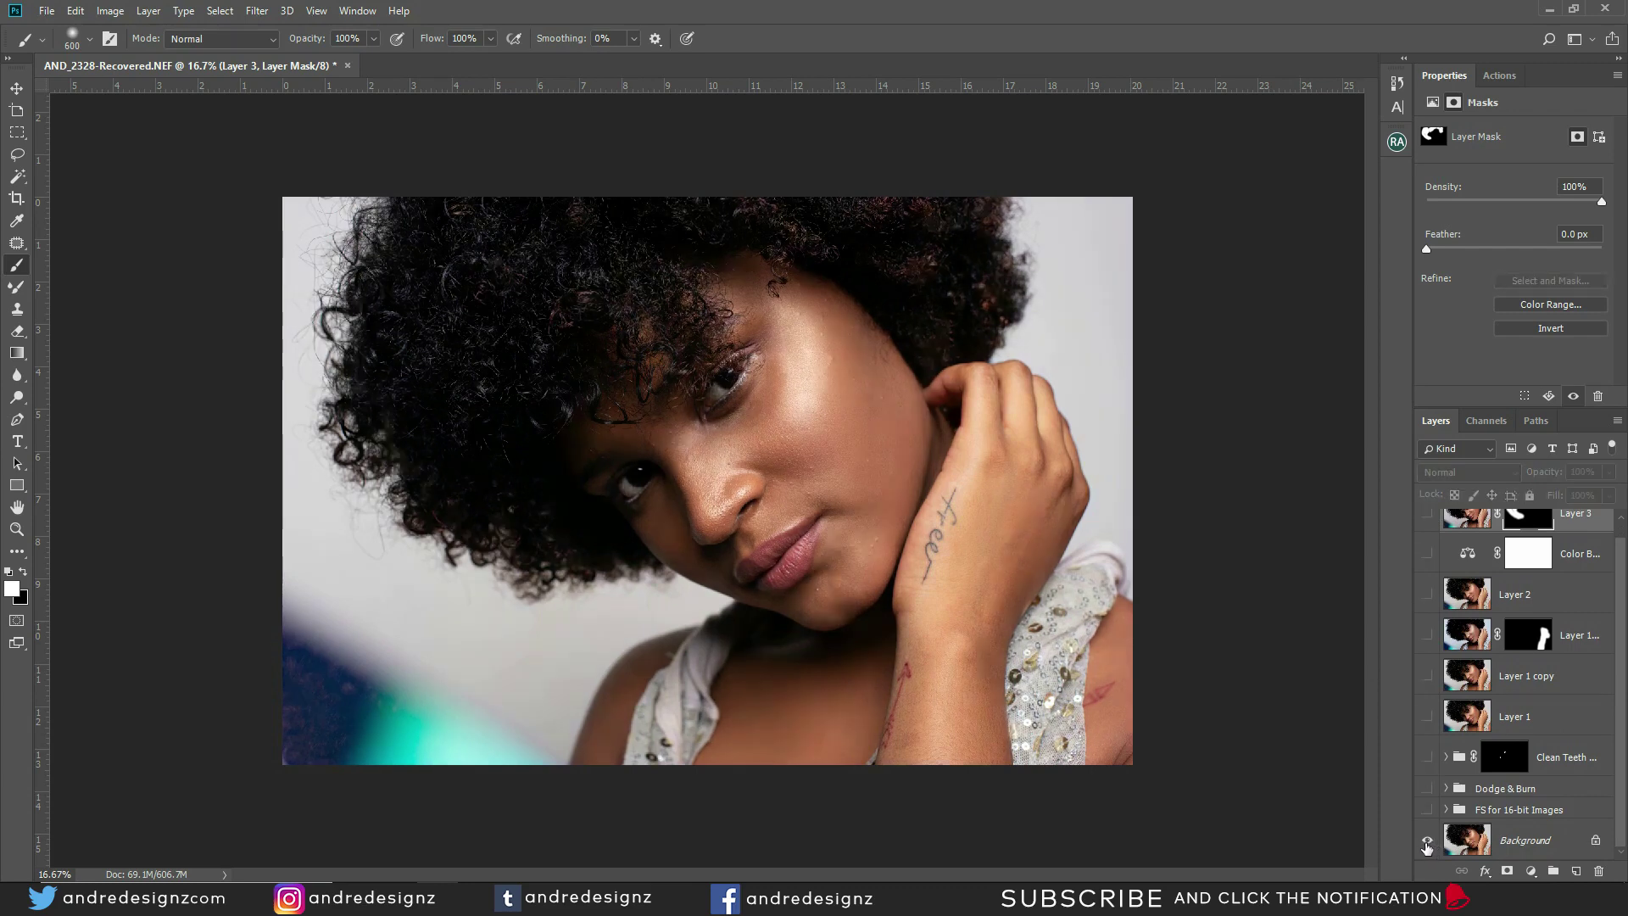
alt+click(1427, 843)
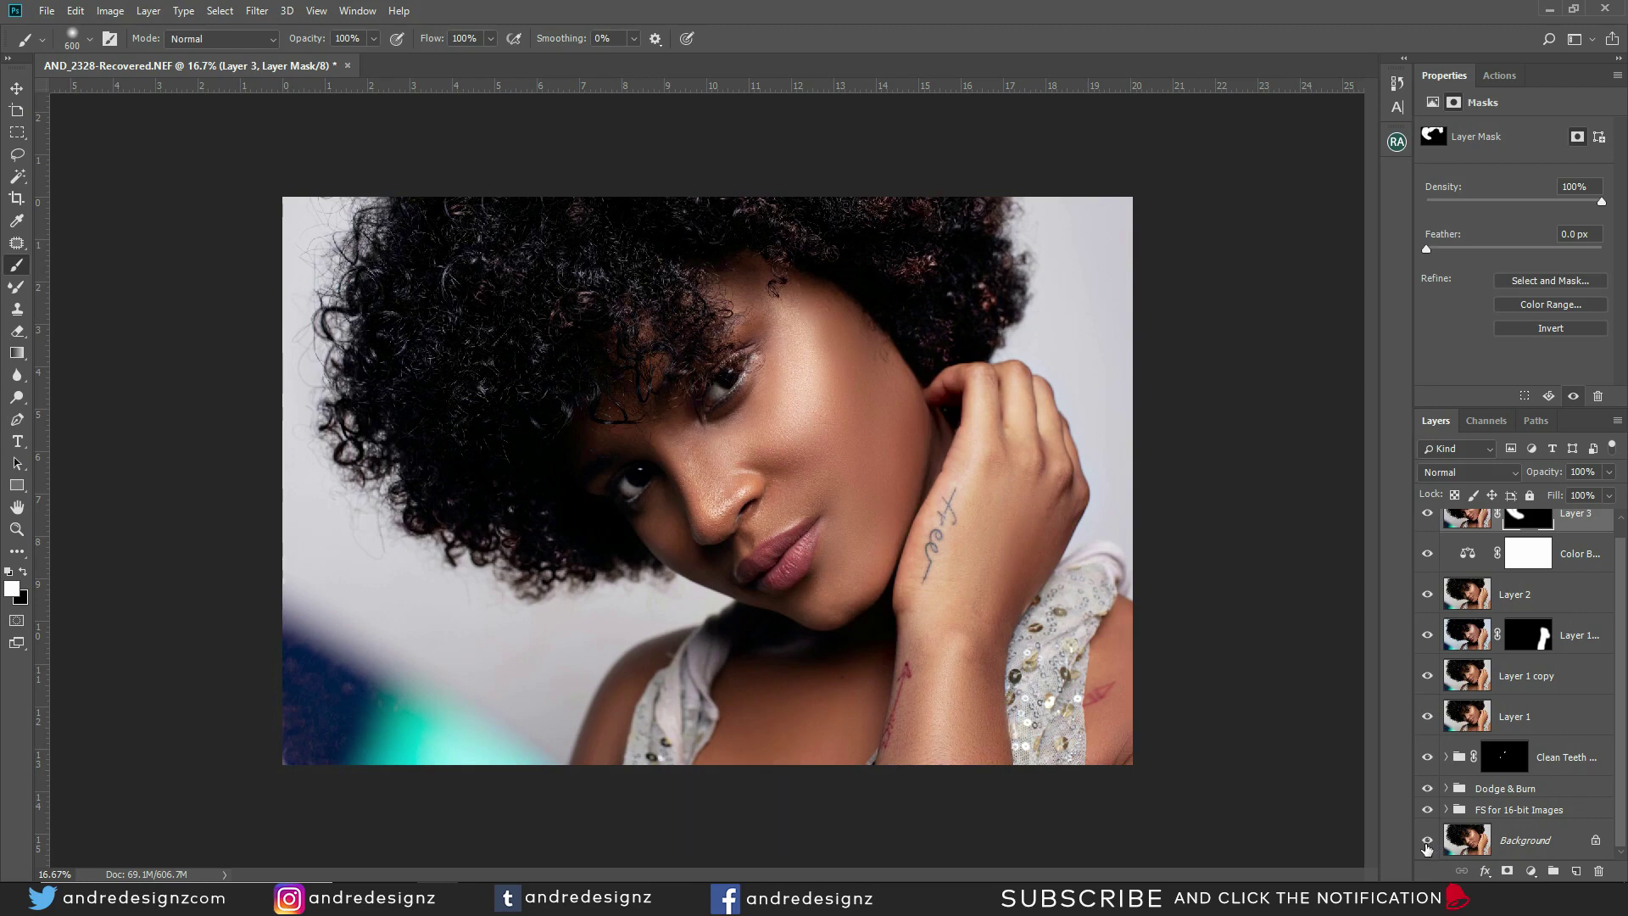
Step: Check the retouch against the original Background once more, and merge all visible layers into a single Background layer
alt+click(1427, 843)
alt+click(1428, 843)
scroll(1624, 578, up, 1)
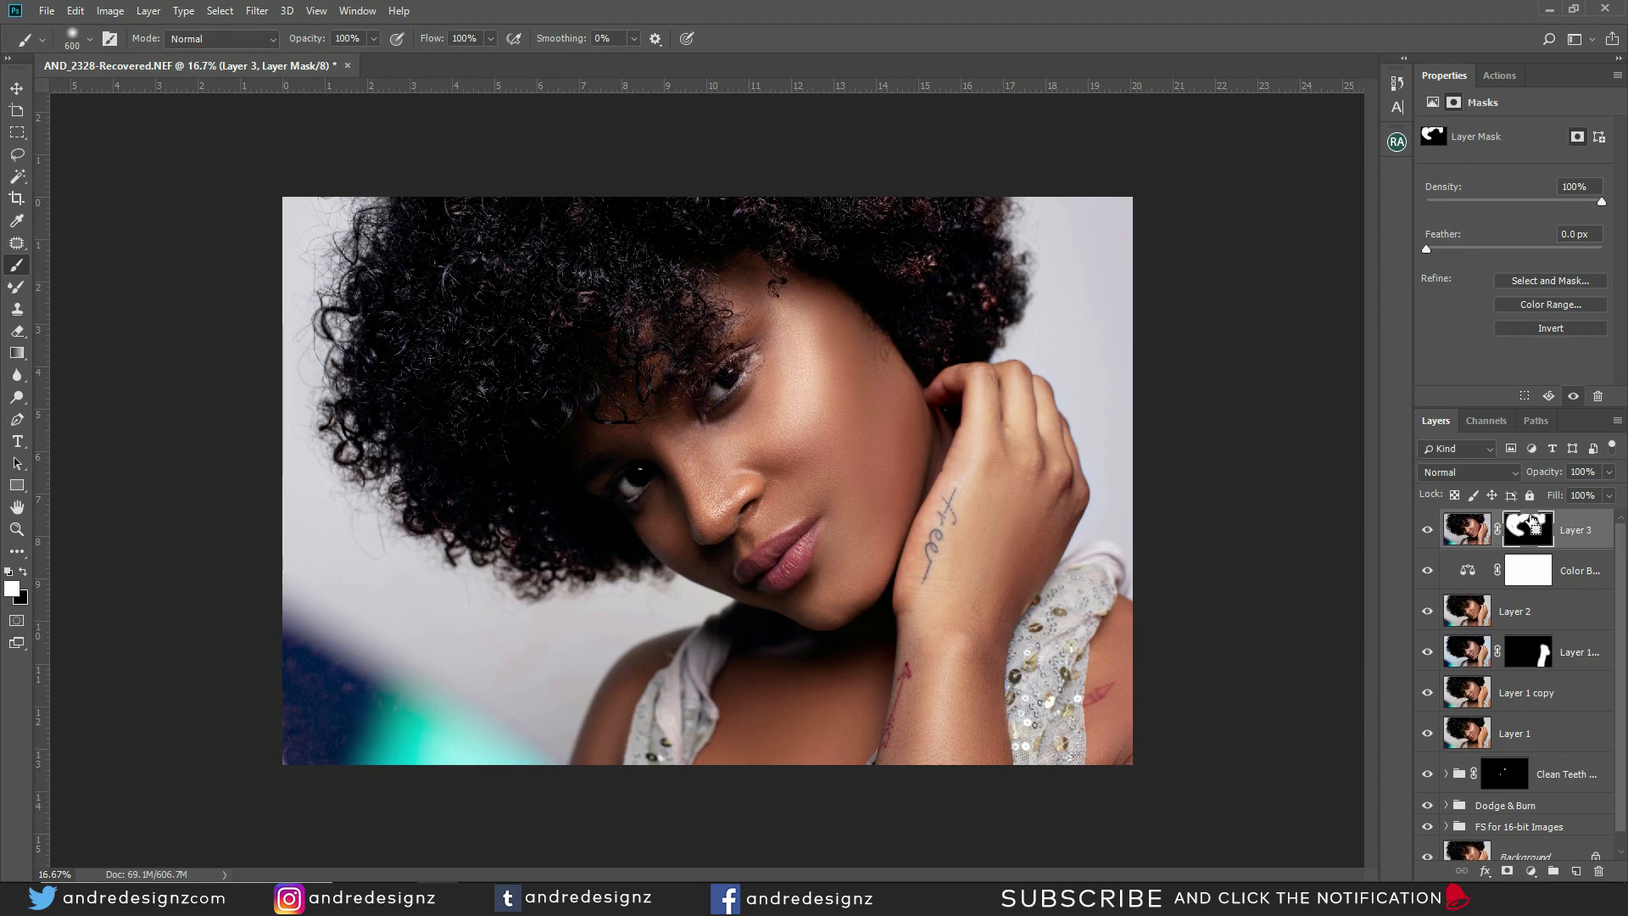
key(ctrl+shift+e)
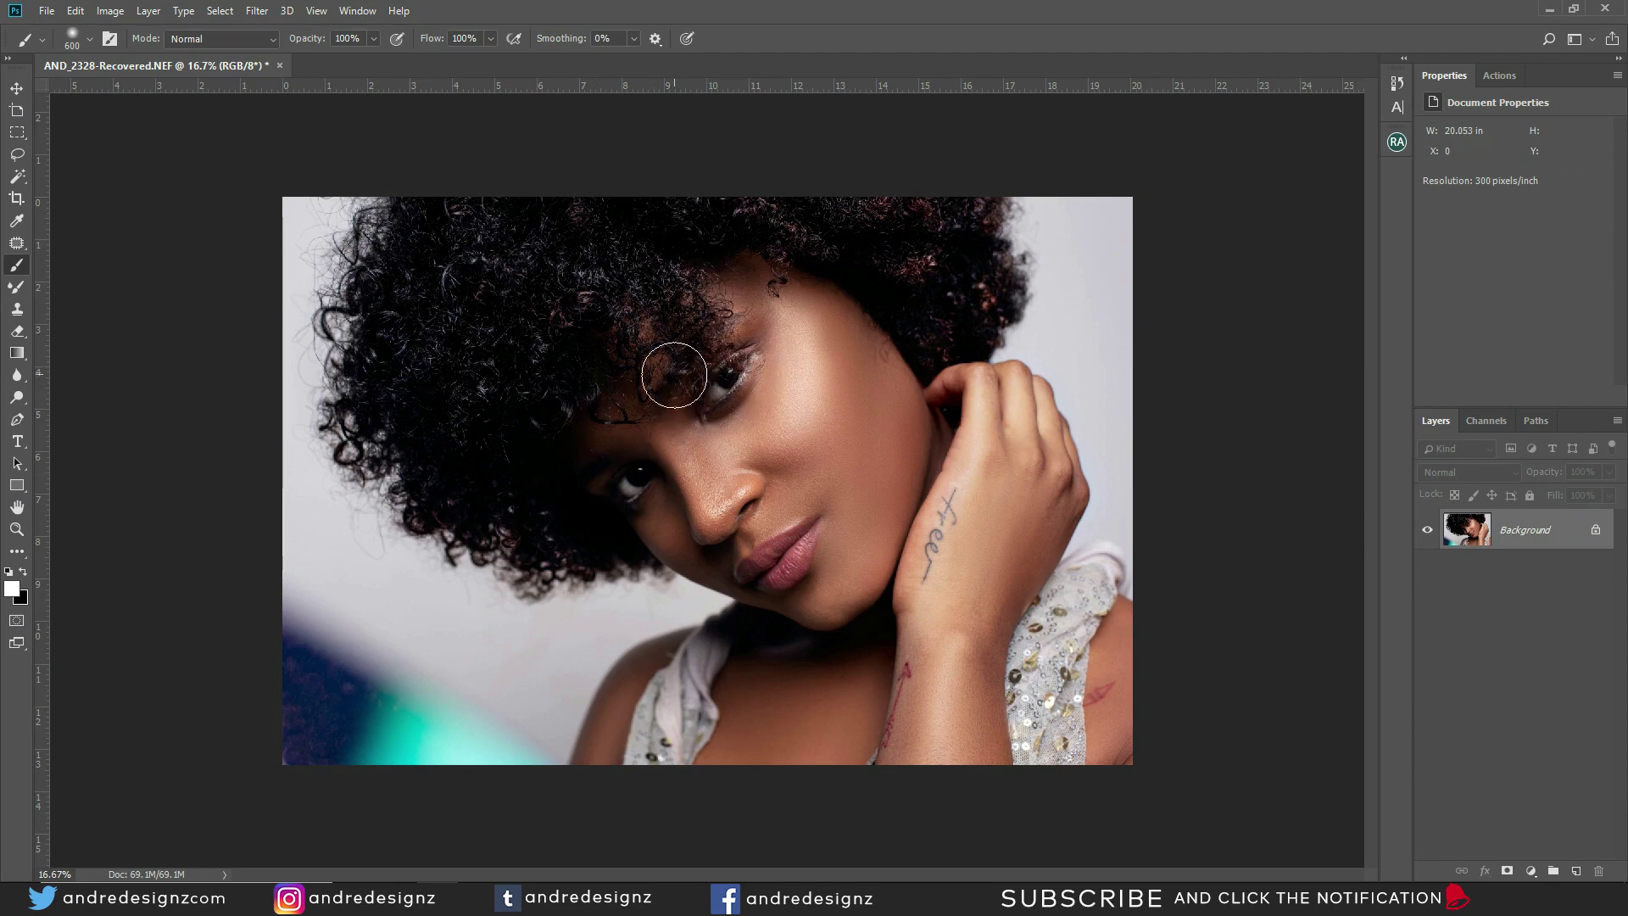
Step: Start saving the flattened portrait as a new file in JPEG format
click(47, 11)
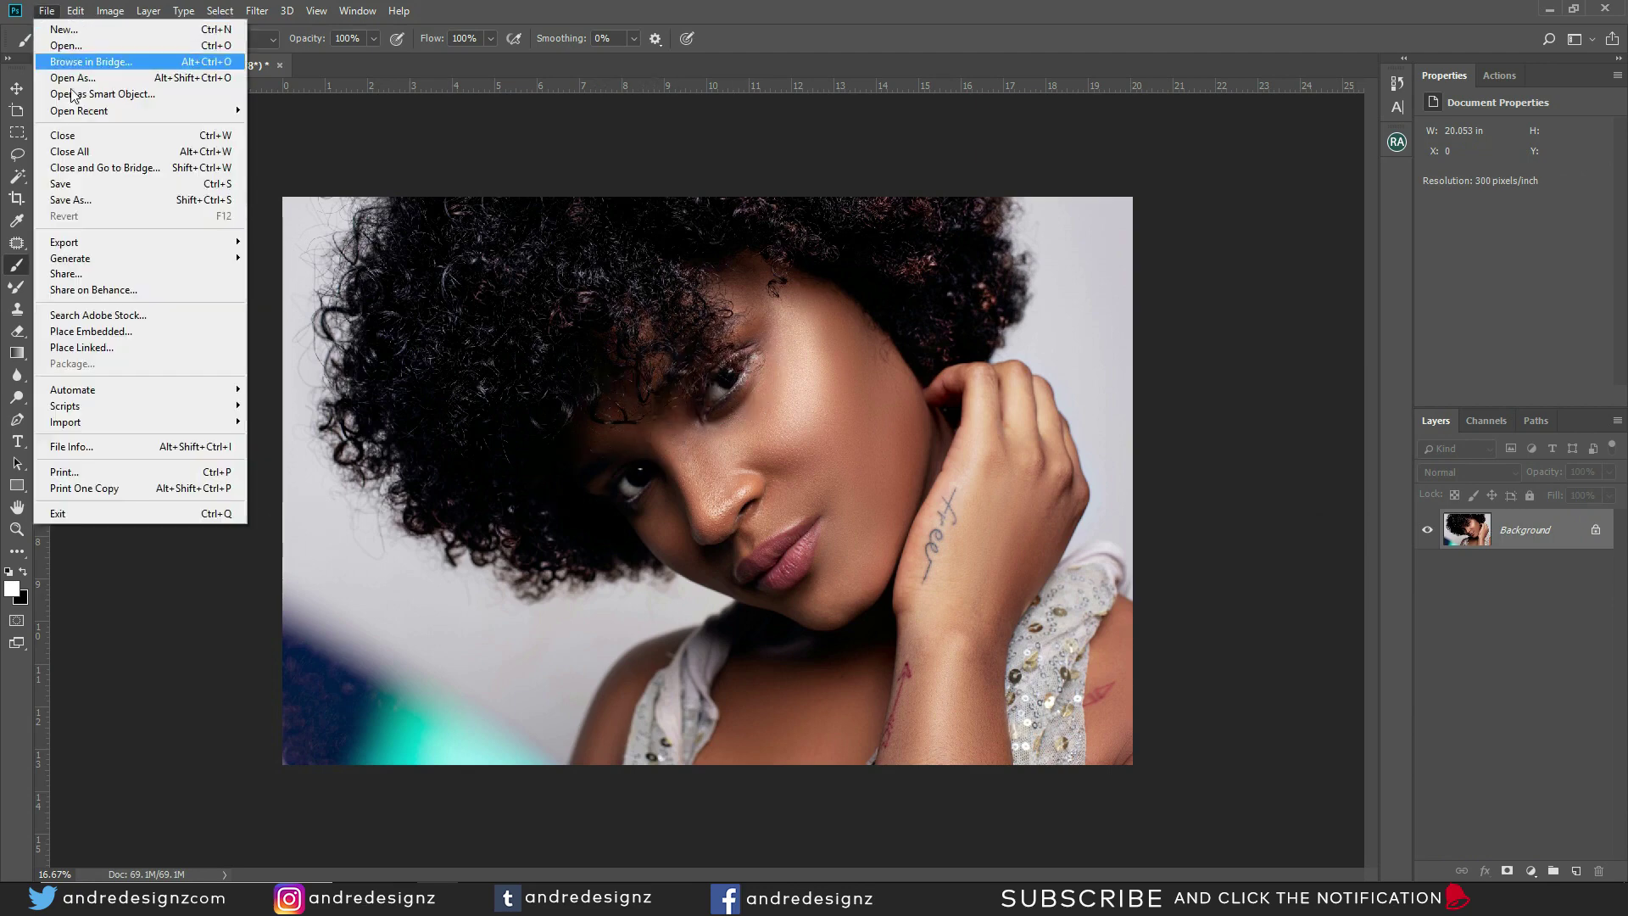
click(135, 201)
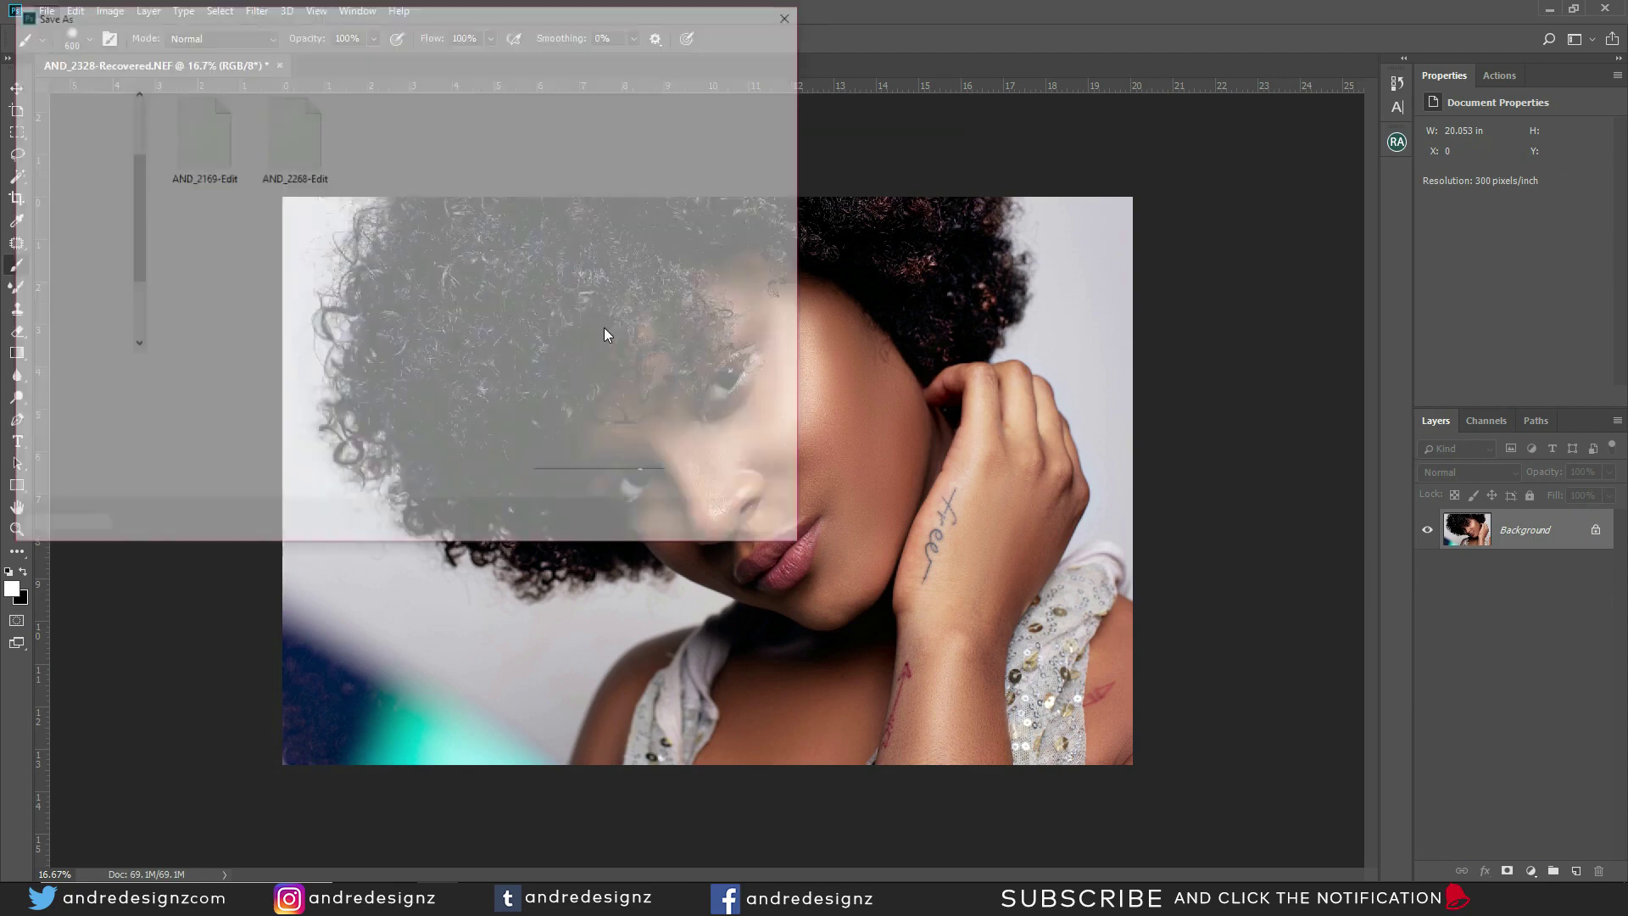
click(271, 396)
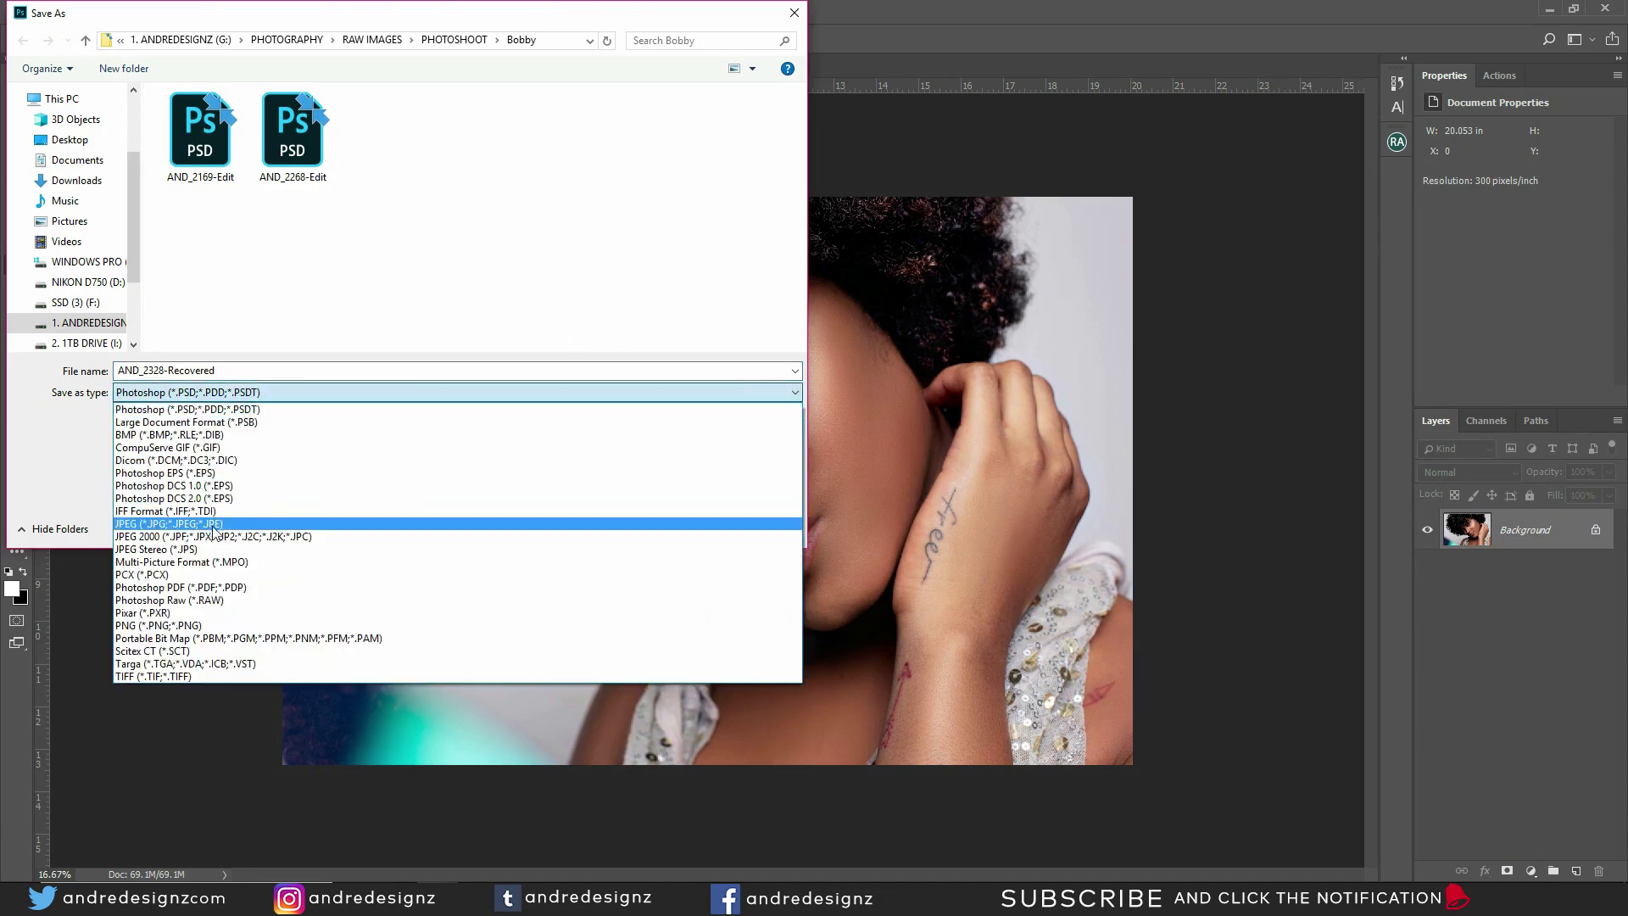
click(223, 524)
Step: Remove the "-Recovered" suffix so the JPEG's file name is AND_2328
click(246, 373)
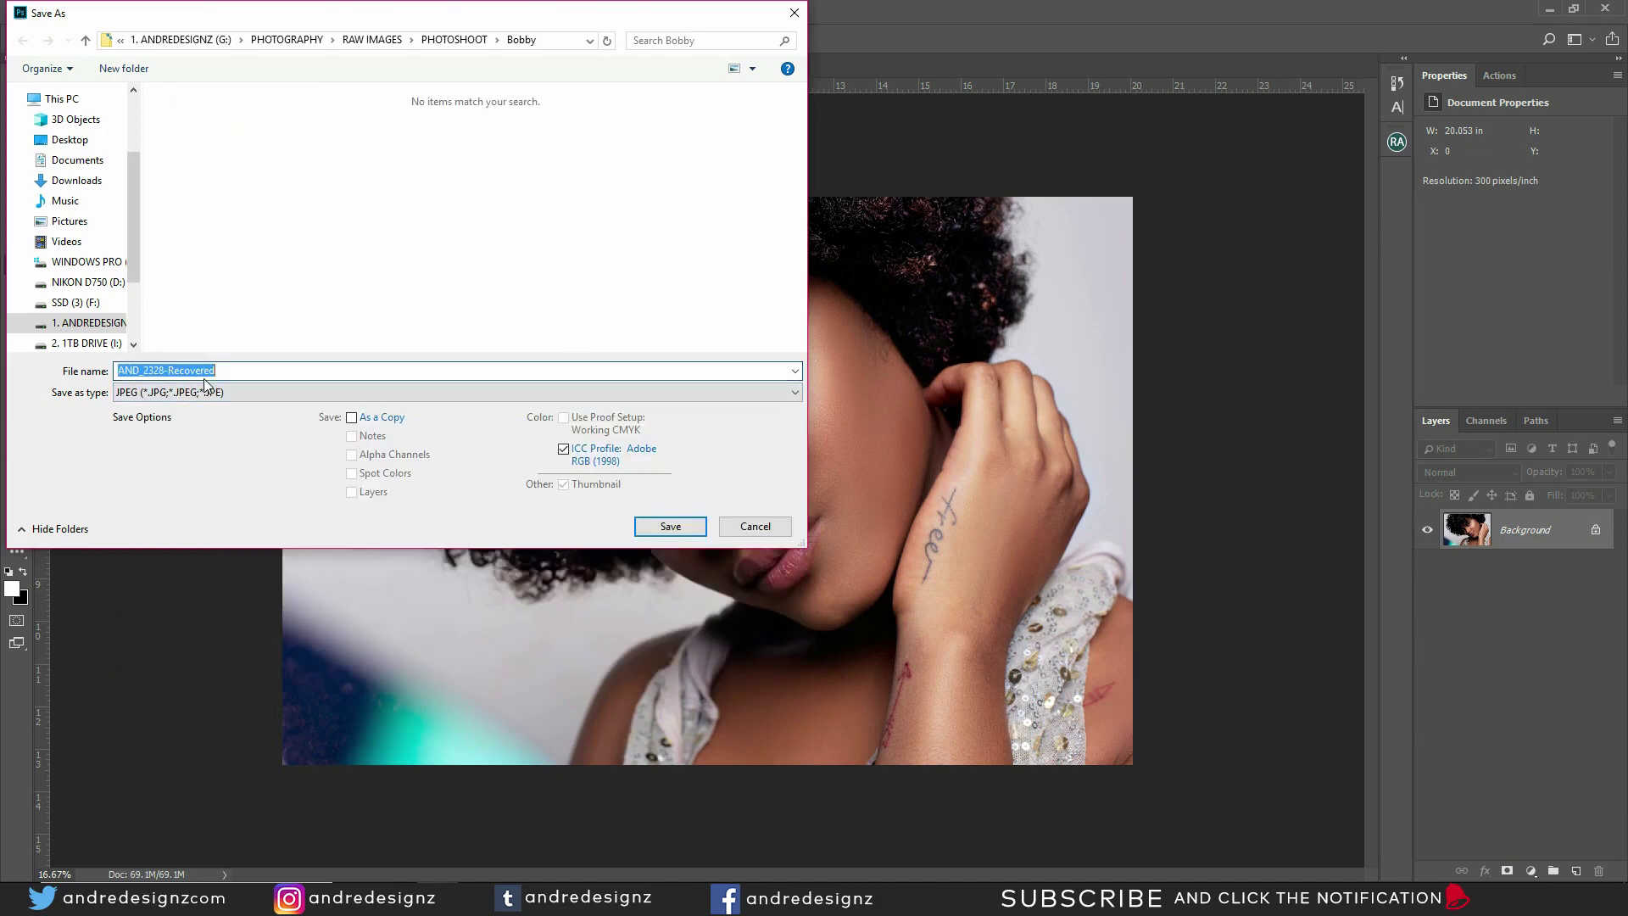
drag(165, 373, 218, 372)
click(219, 371)
key(BackSpace)
key(BackSpace)
key(BackSpace)
key(BackSpace)
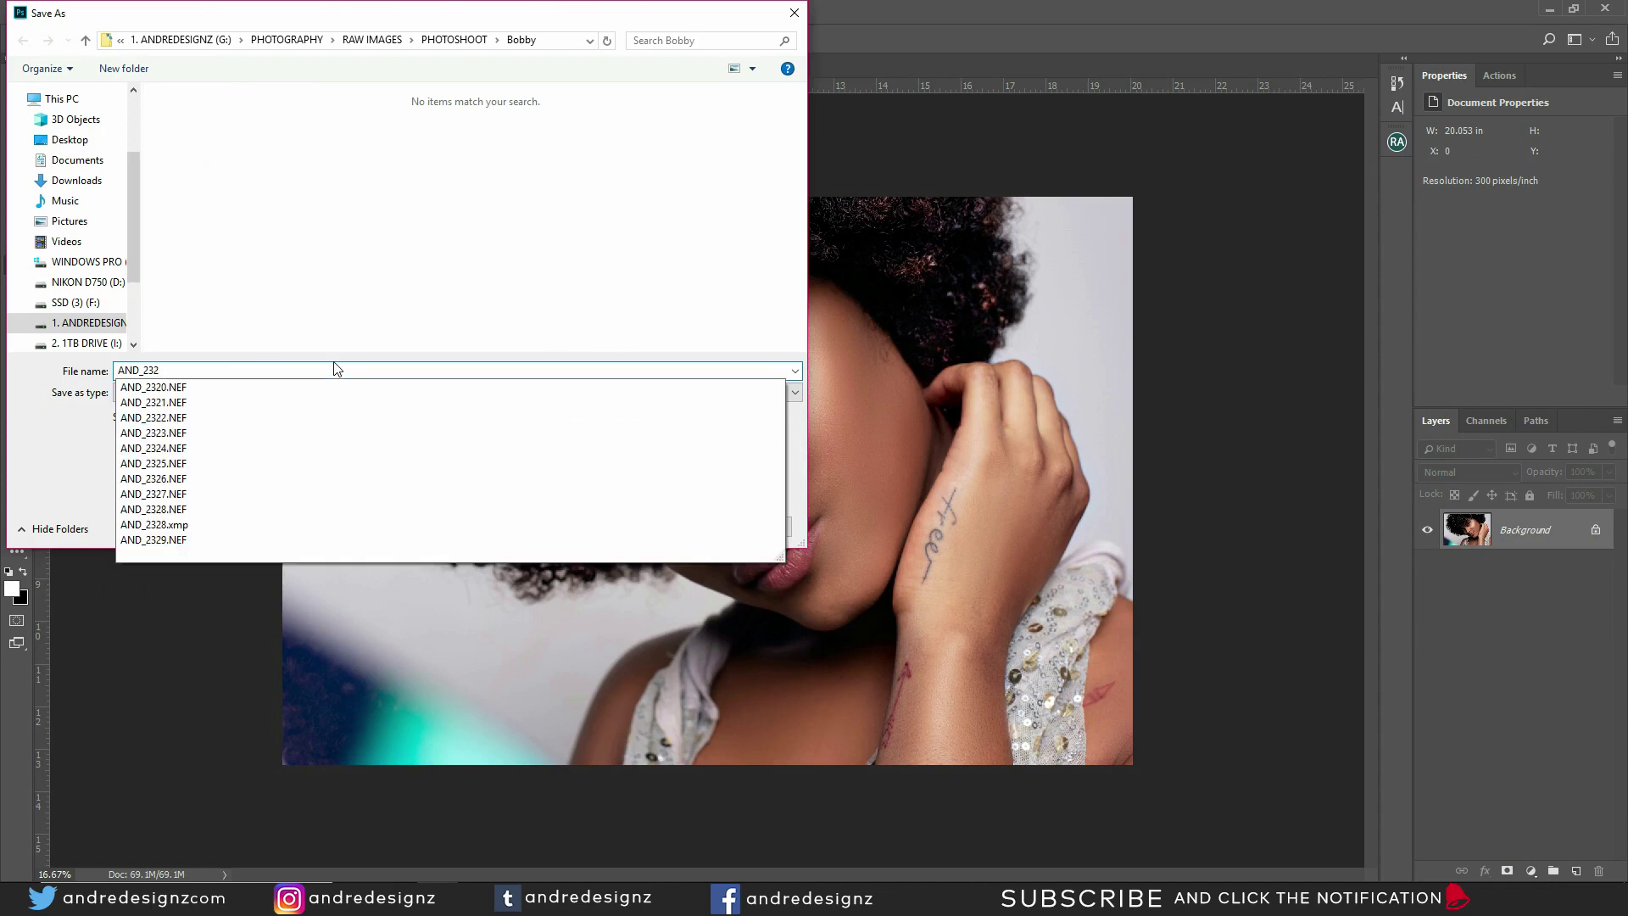
key(ctrl+z)
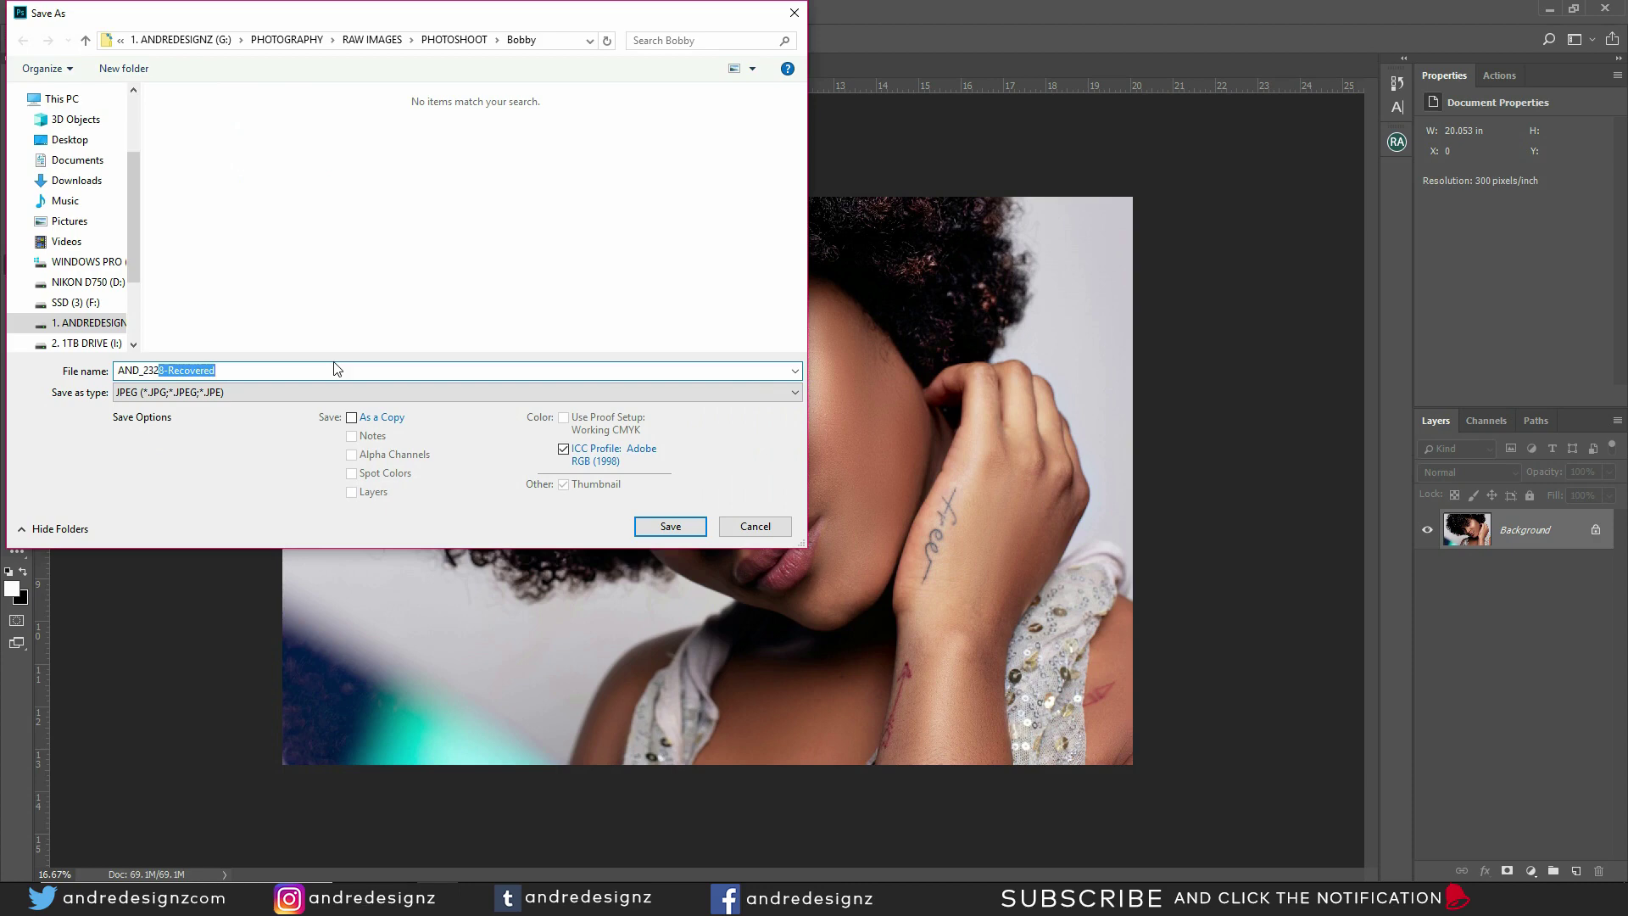
text(8)
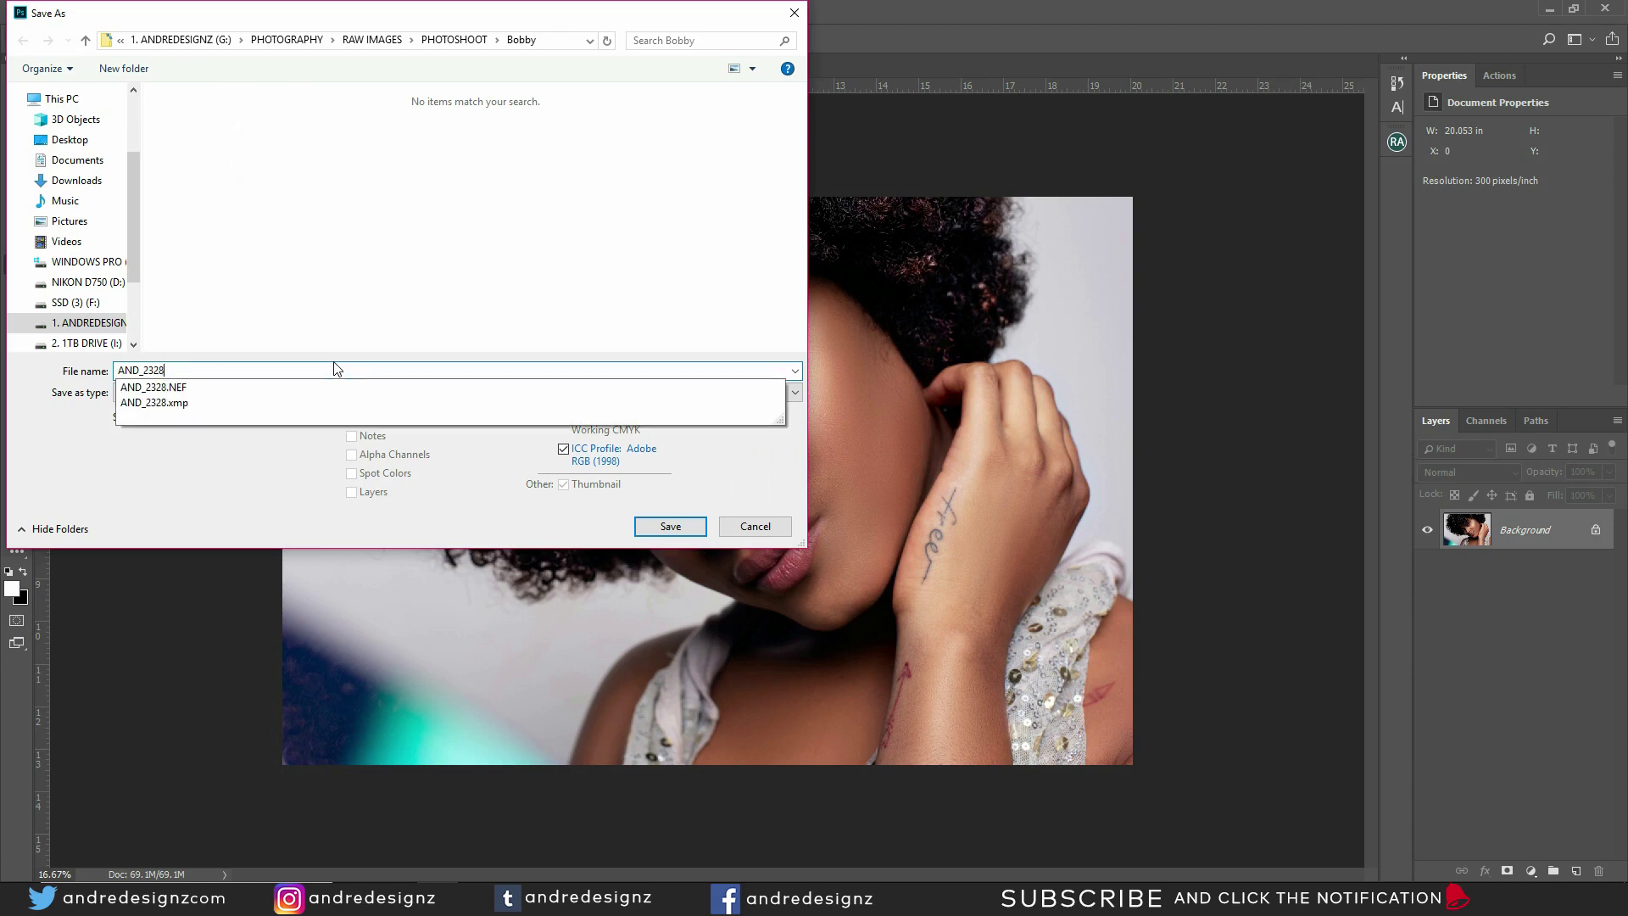
Step: Save the JPEG to the Desktop at Maximum quality 12 in Baseline ("Standard") format, and return to the Brush tool
click(85, 226)
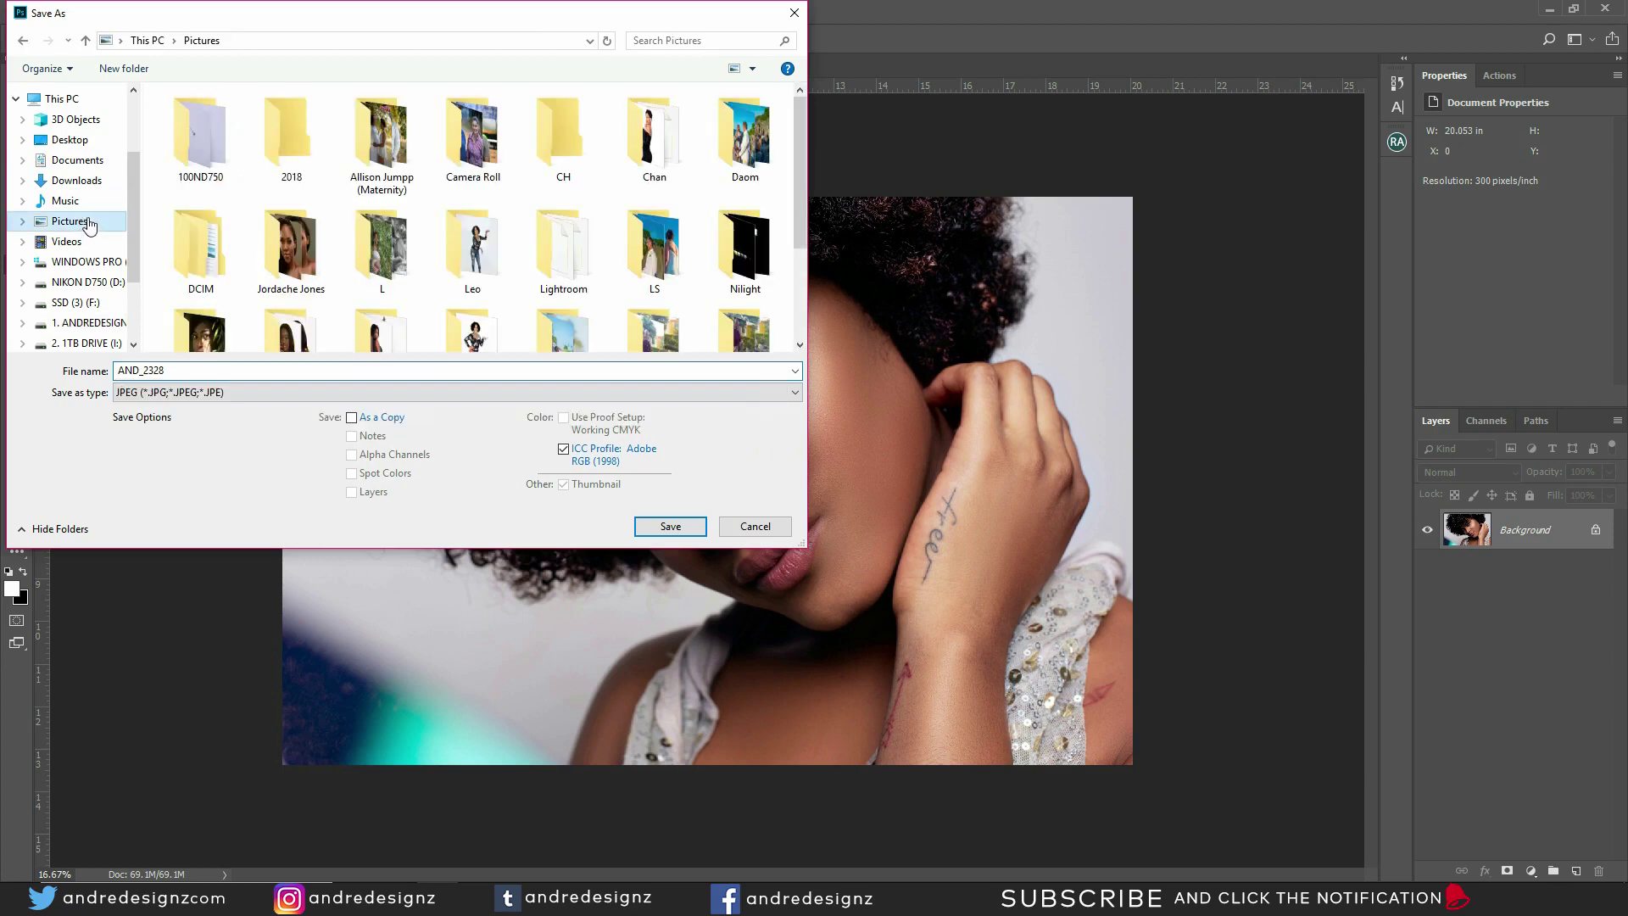
click(70, 140)
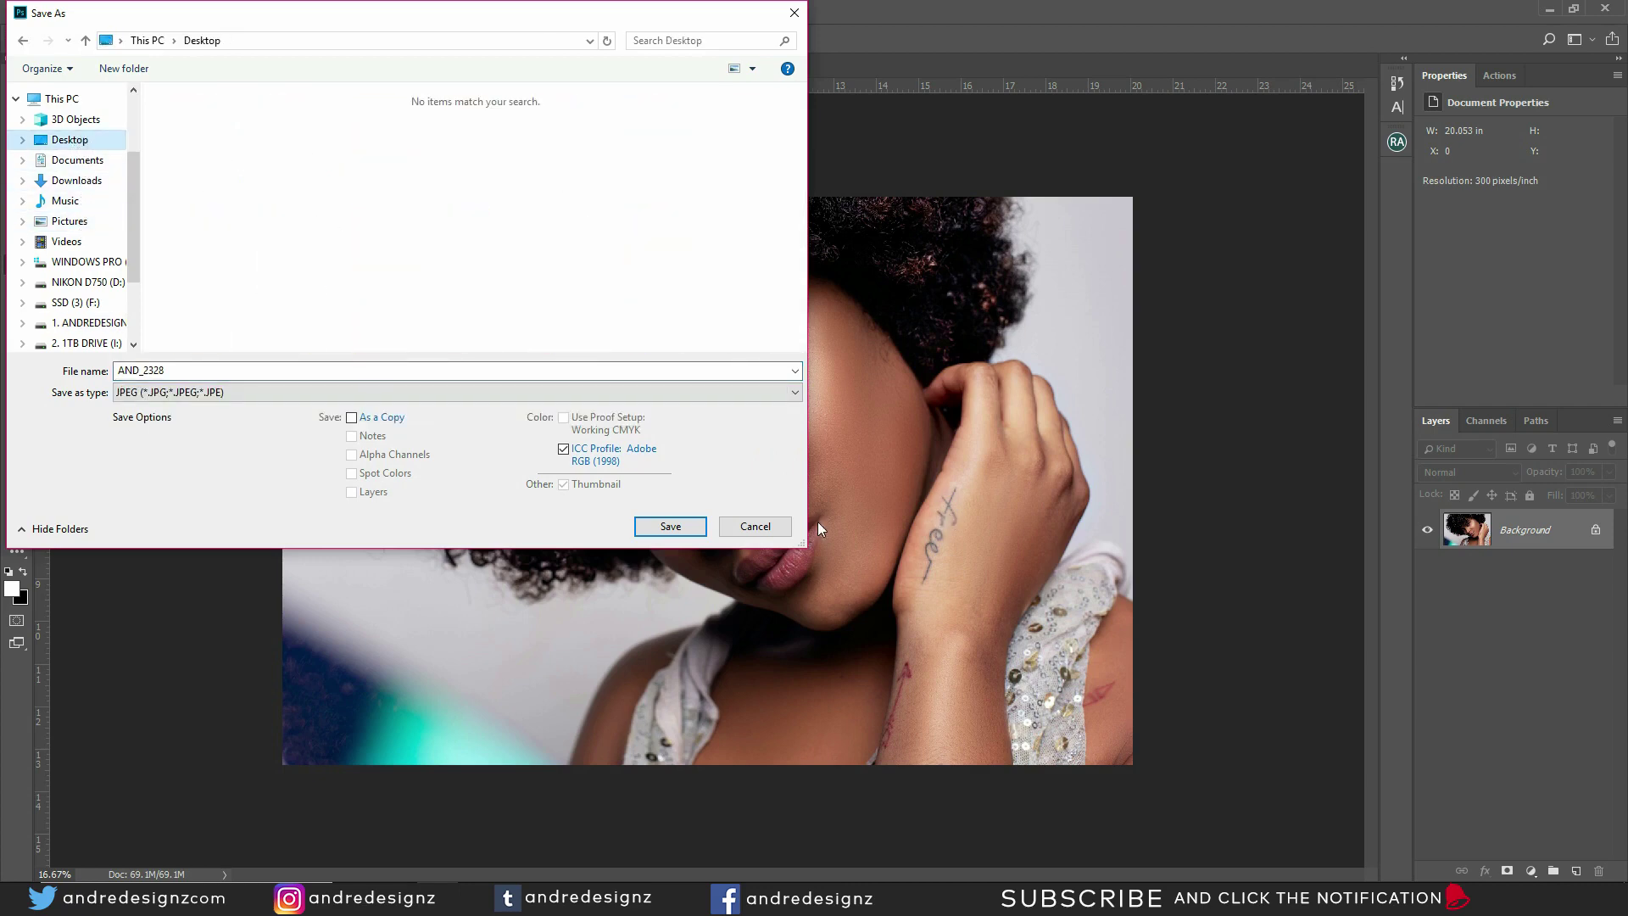
click(701, 524)
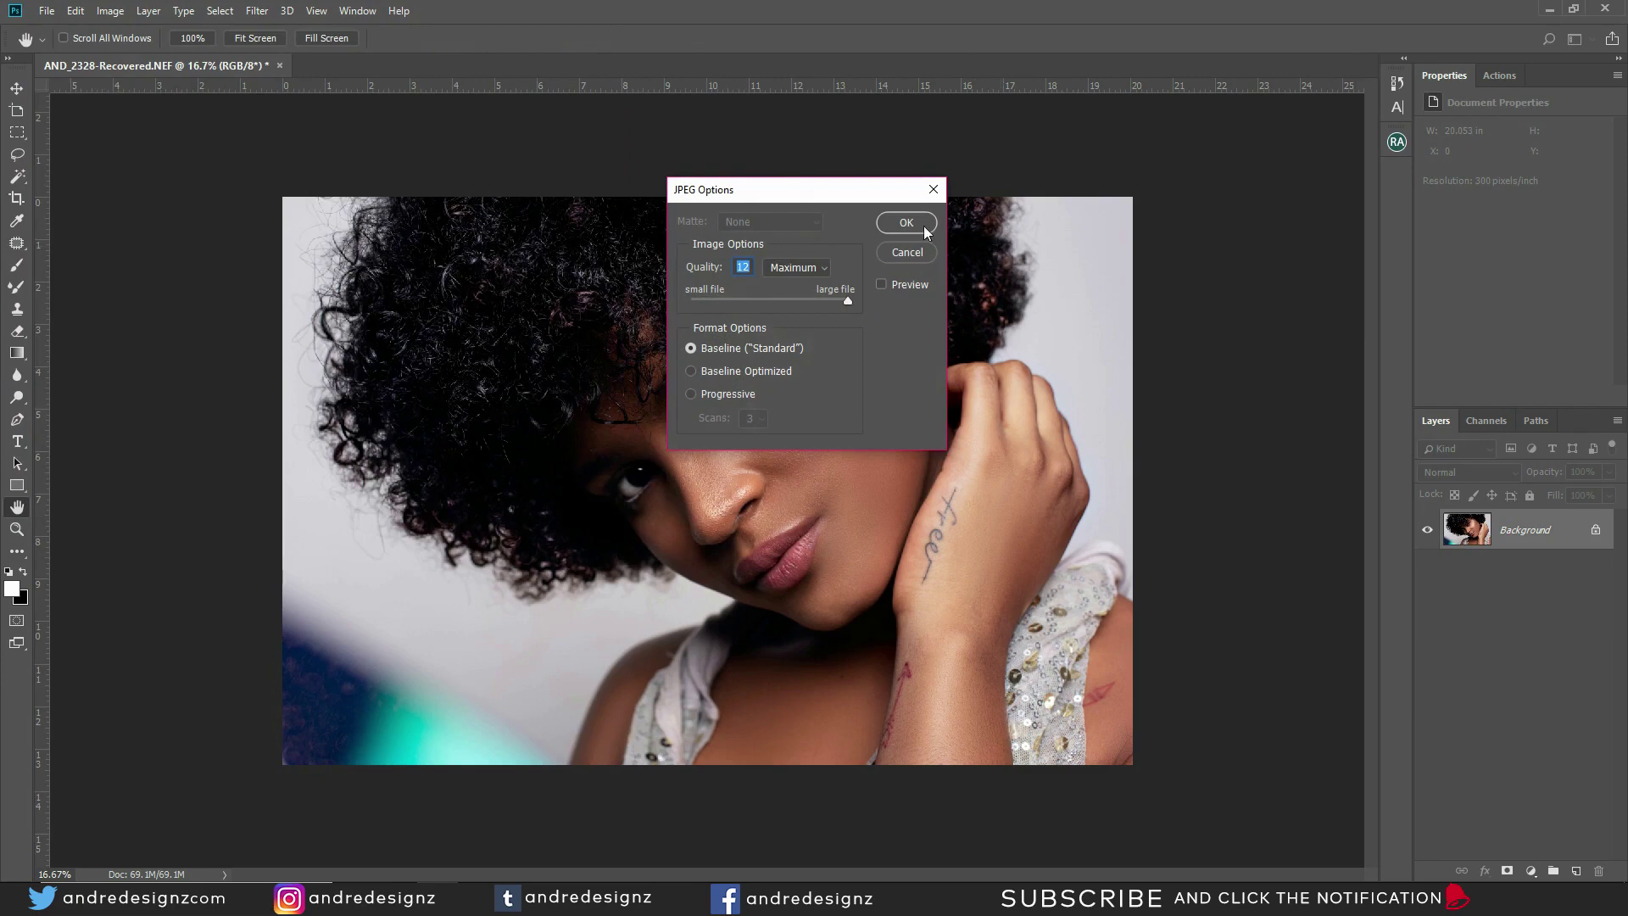
click(880, 285)
click(906, 222)
key(b)
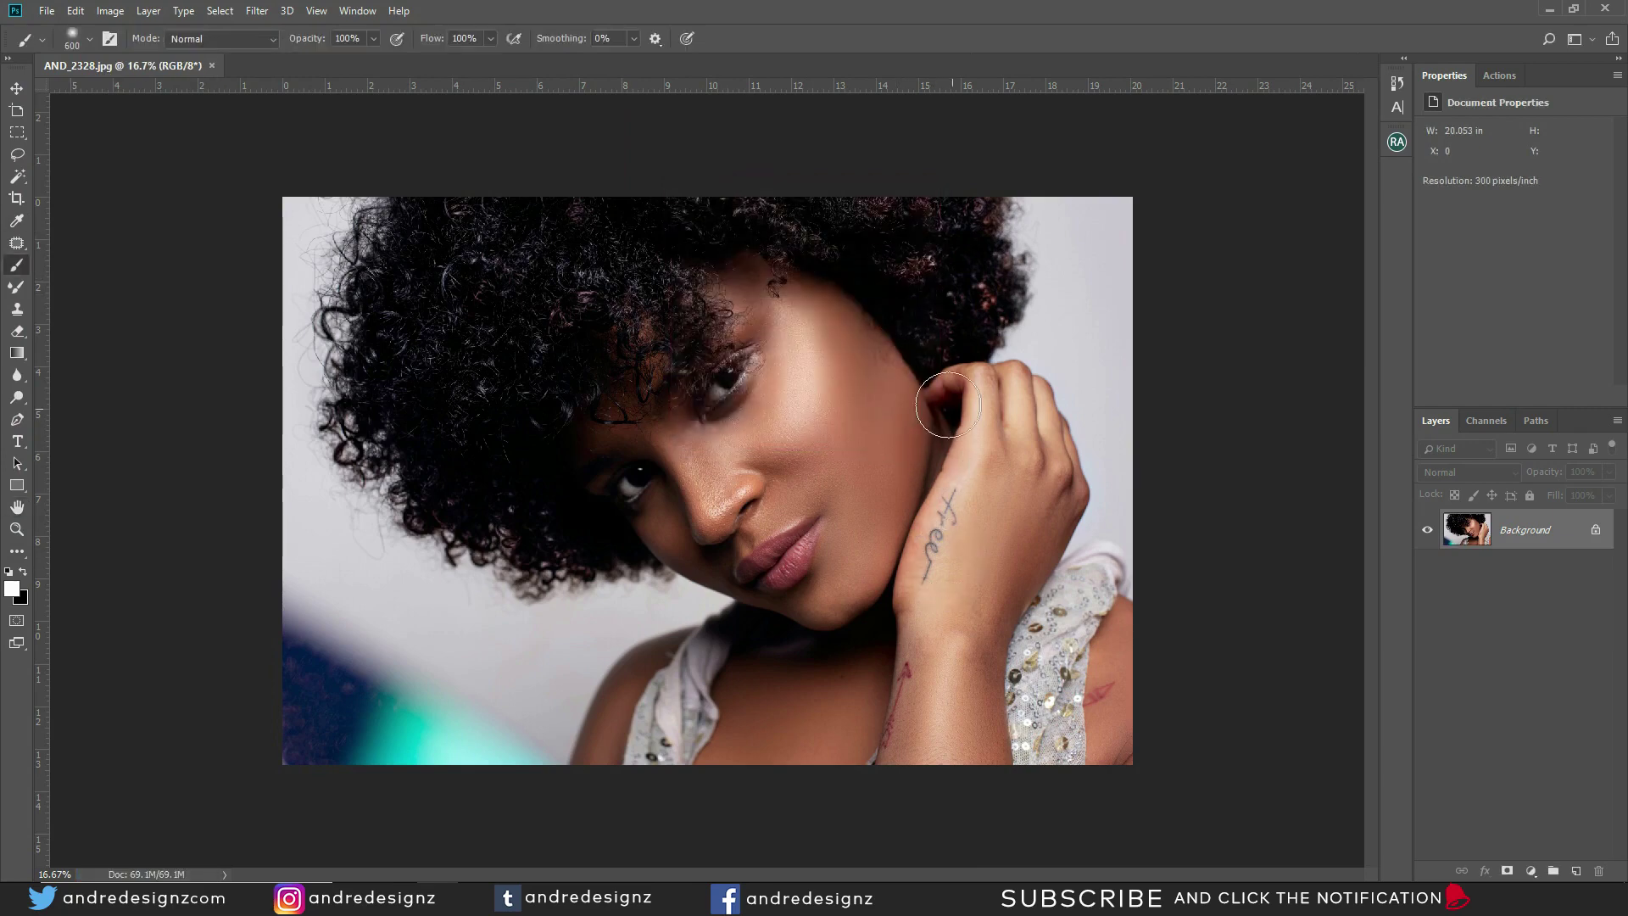
Step: Prepare a Save for Web (Legacy) export as JPEG High at quality 60 and 1080 × 721 px
click(254, 12)
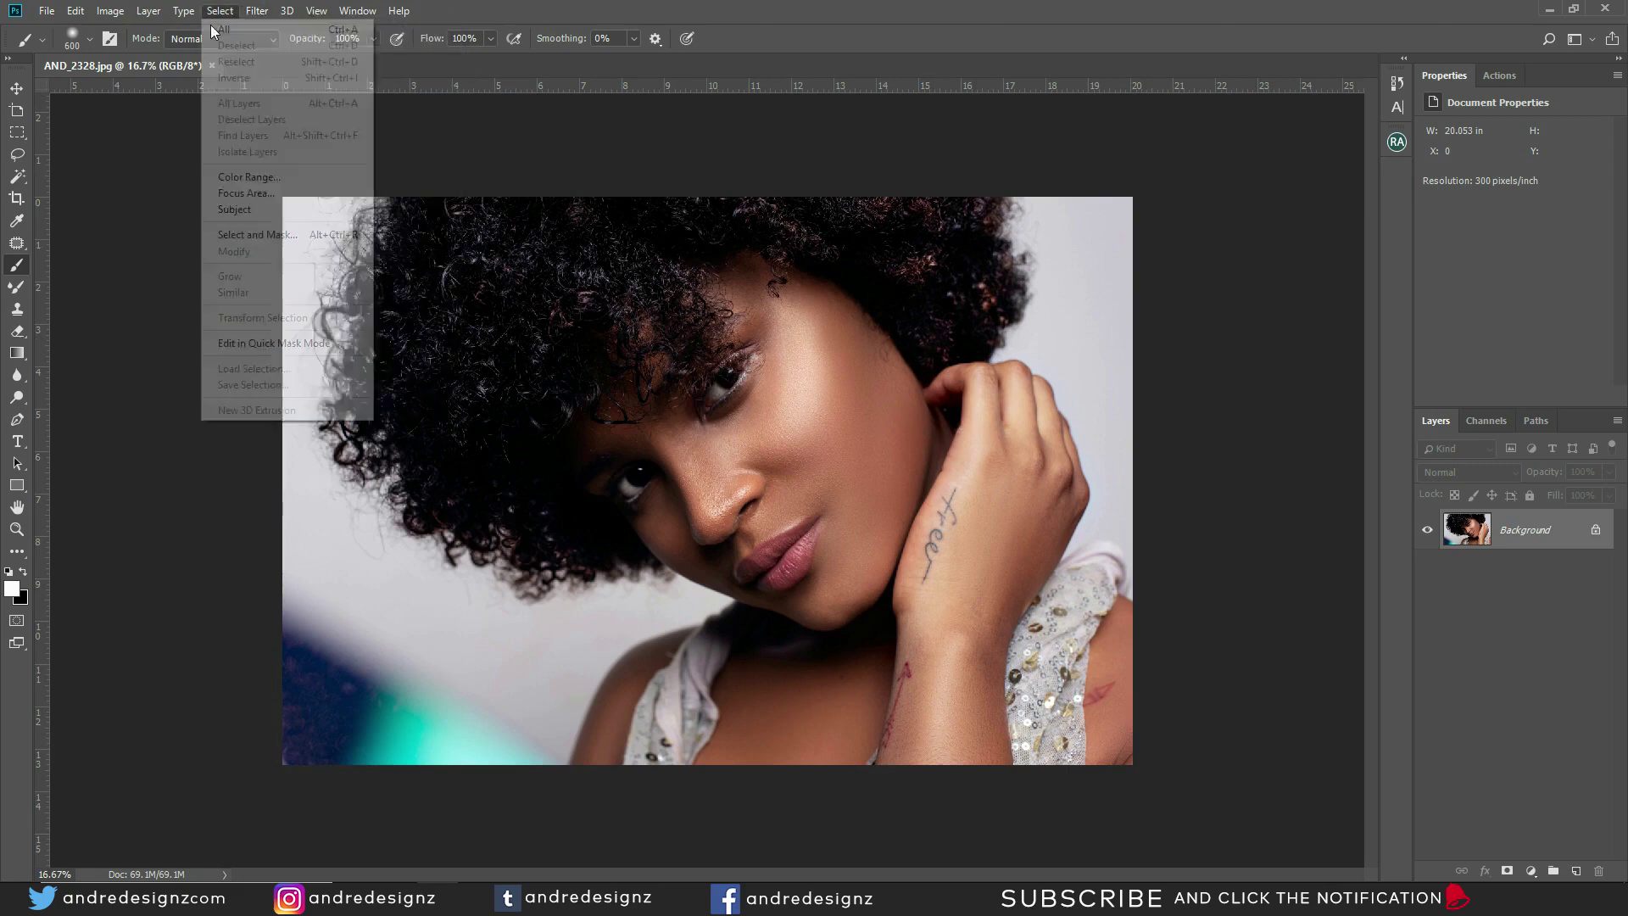
mouse_move(44, 17)
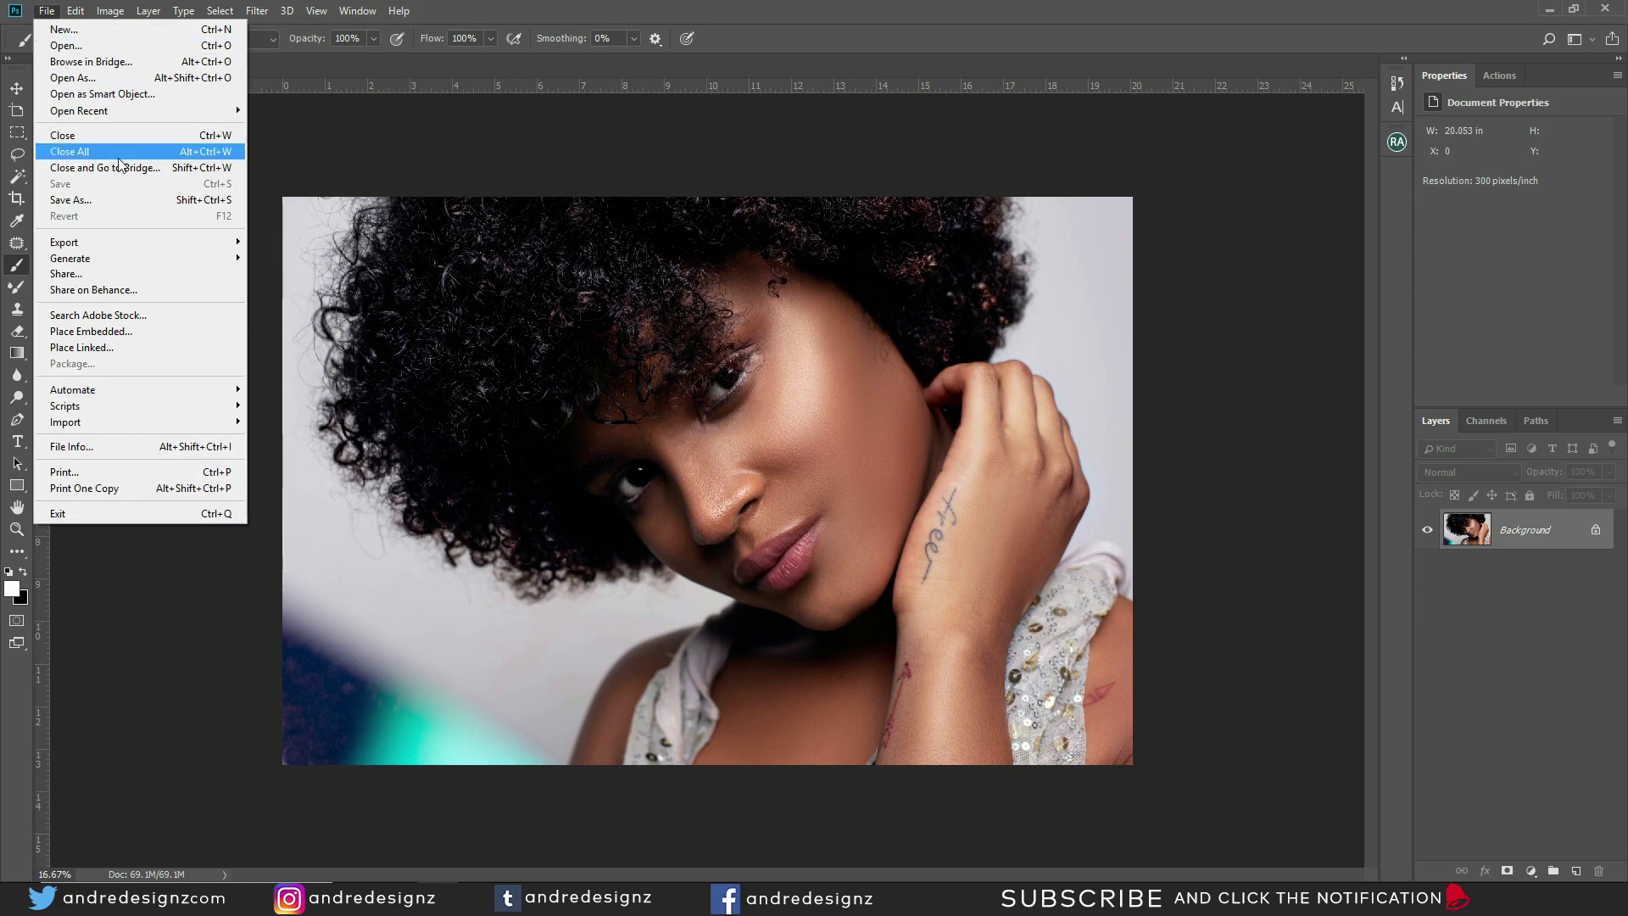
mouse_move(223, 248)
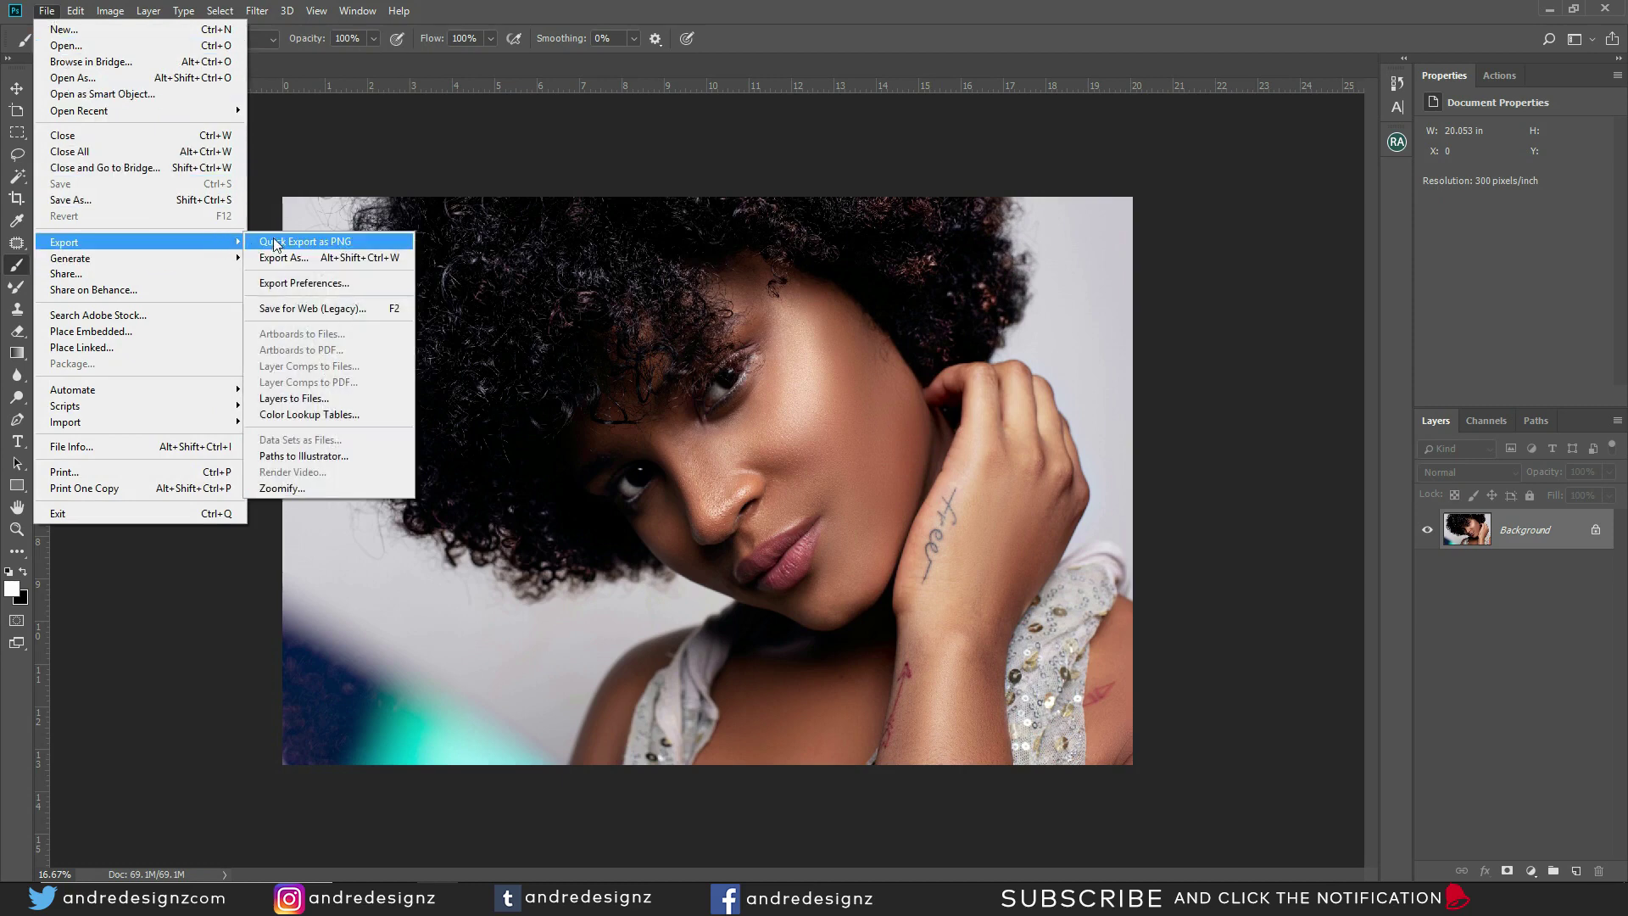
click(348, 307)
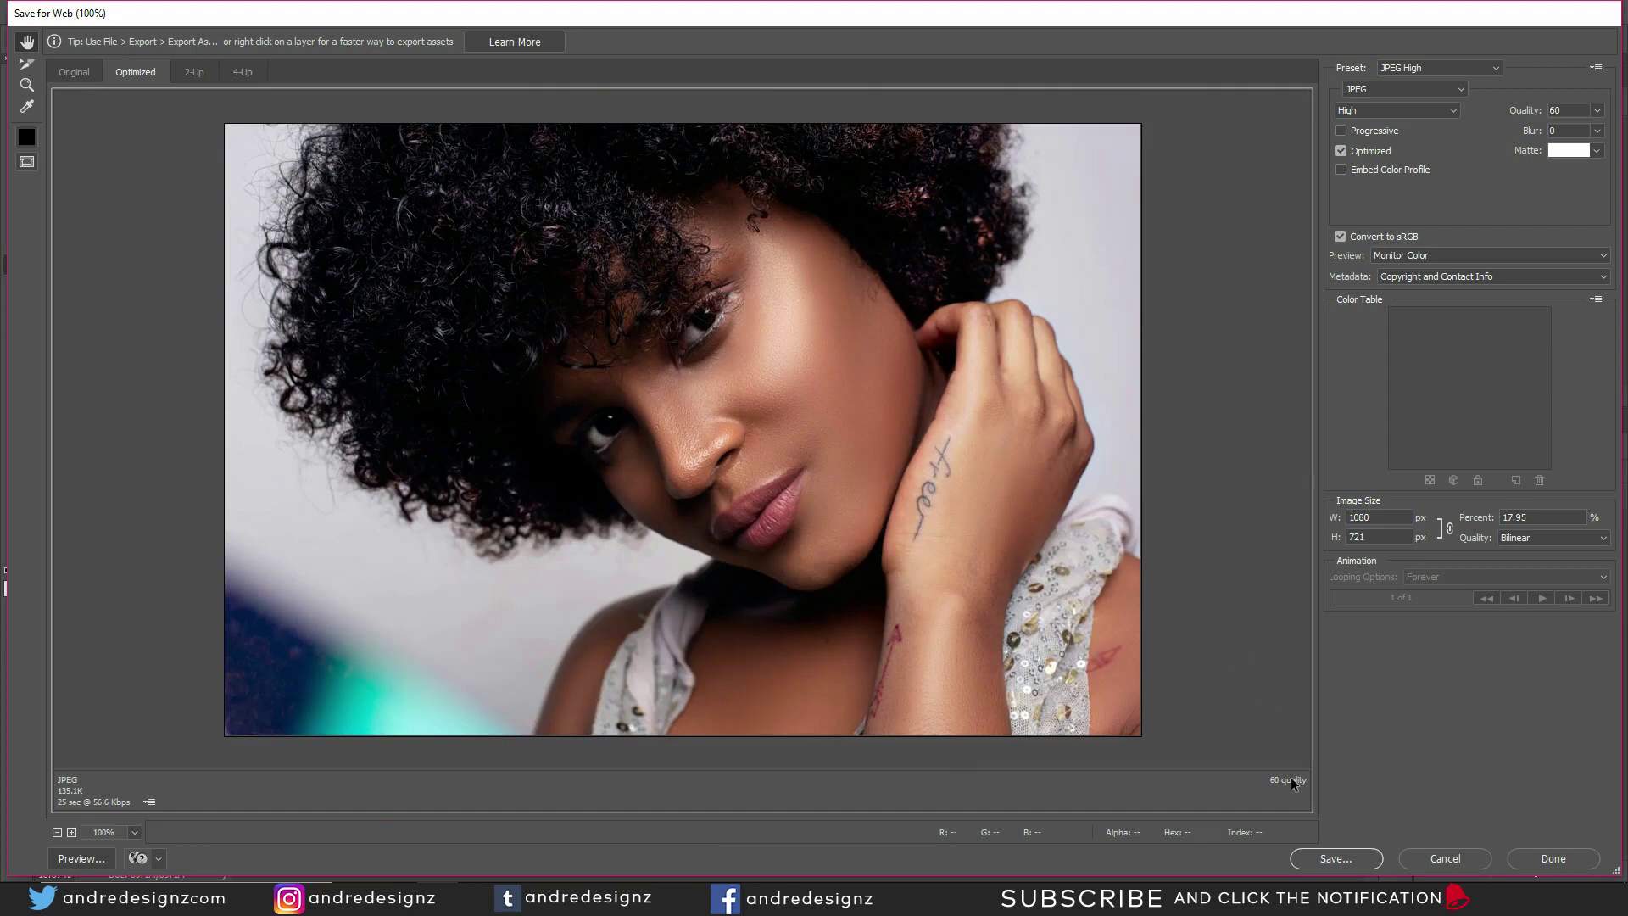
Step: Save the web-optimized image to the Desktop with "Instagram" in its file name
click(1326, 861)
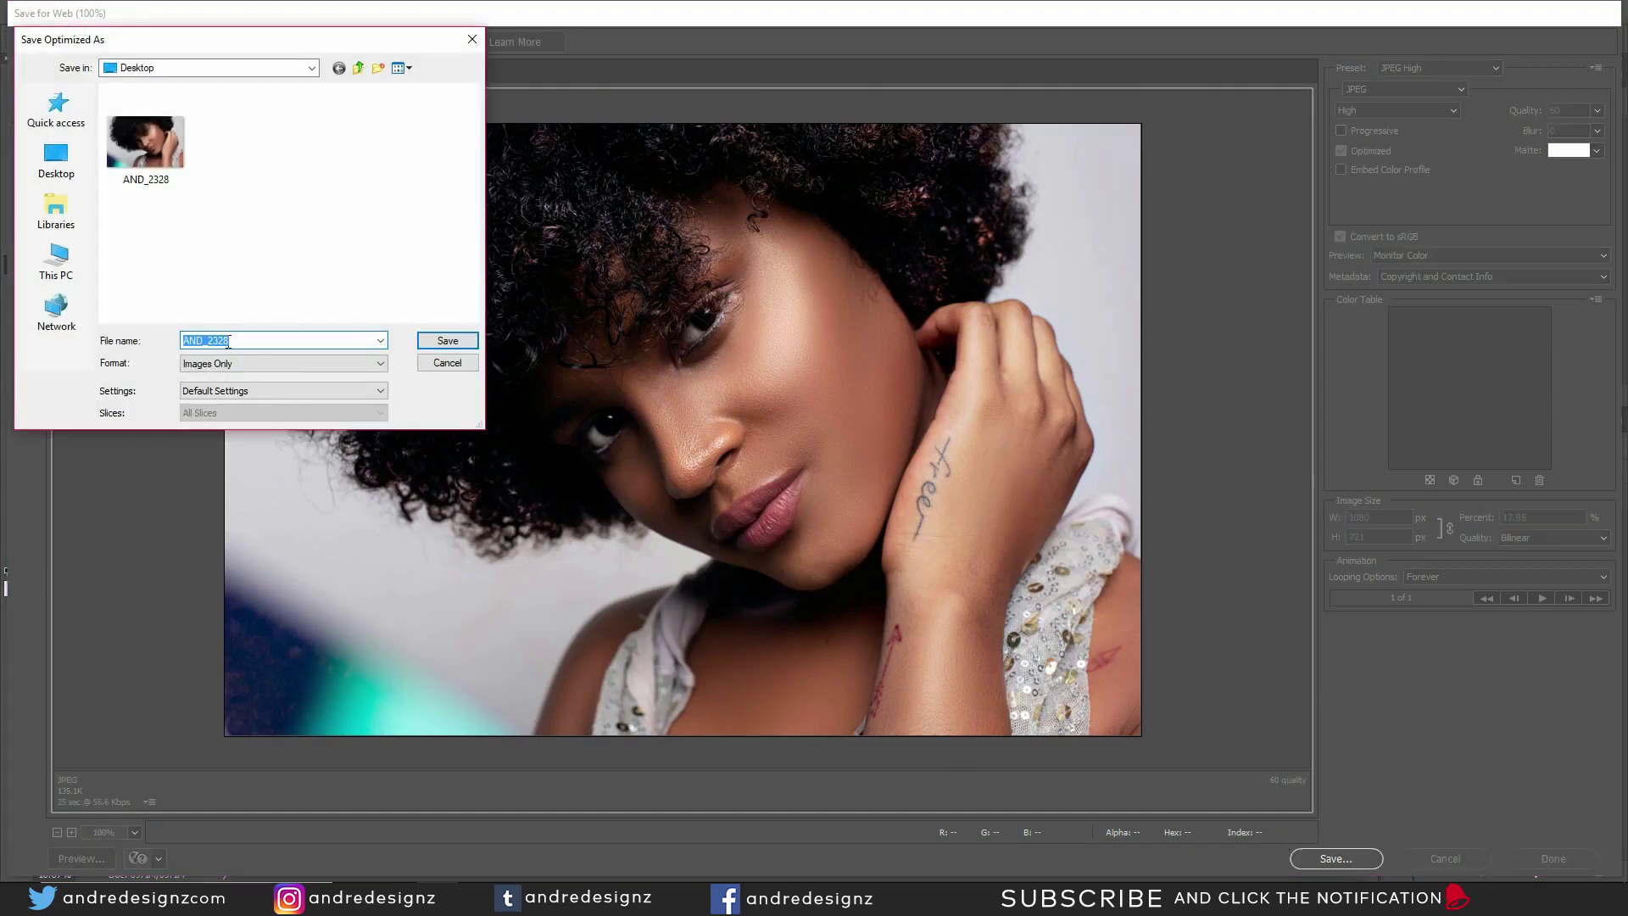
drag(206, 340, 229, 340)
key(BackSpace)
text(Is)
key(BackSpace)
text(nstagram)
click(450, 340)
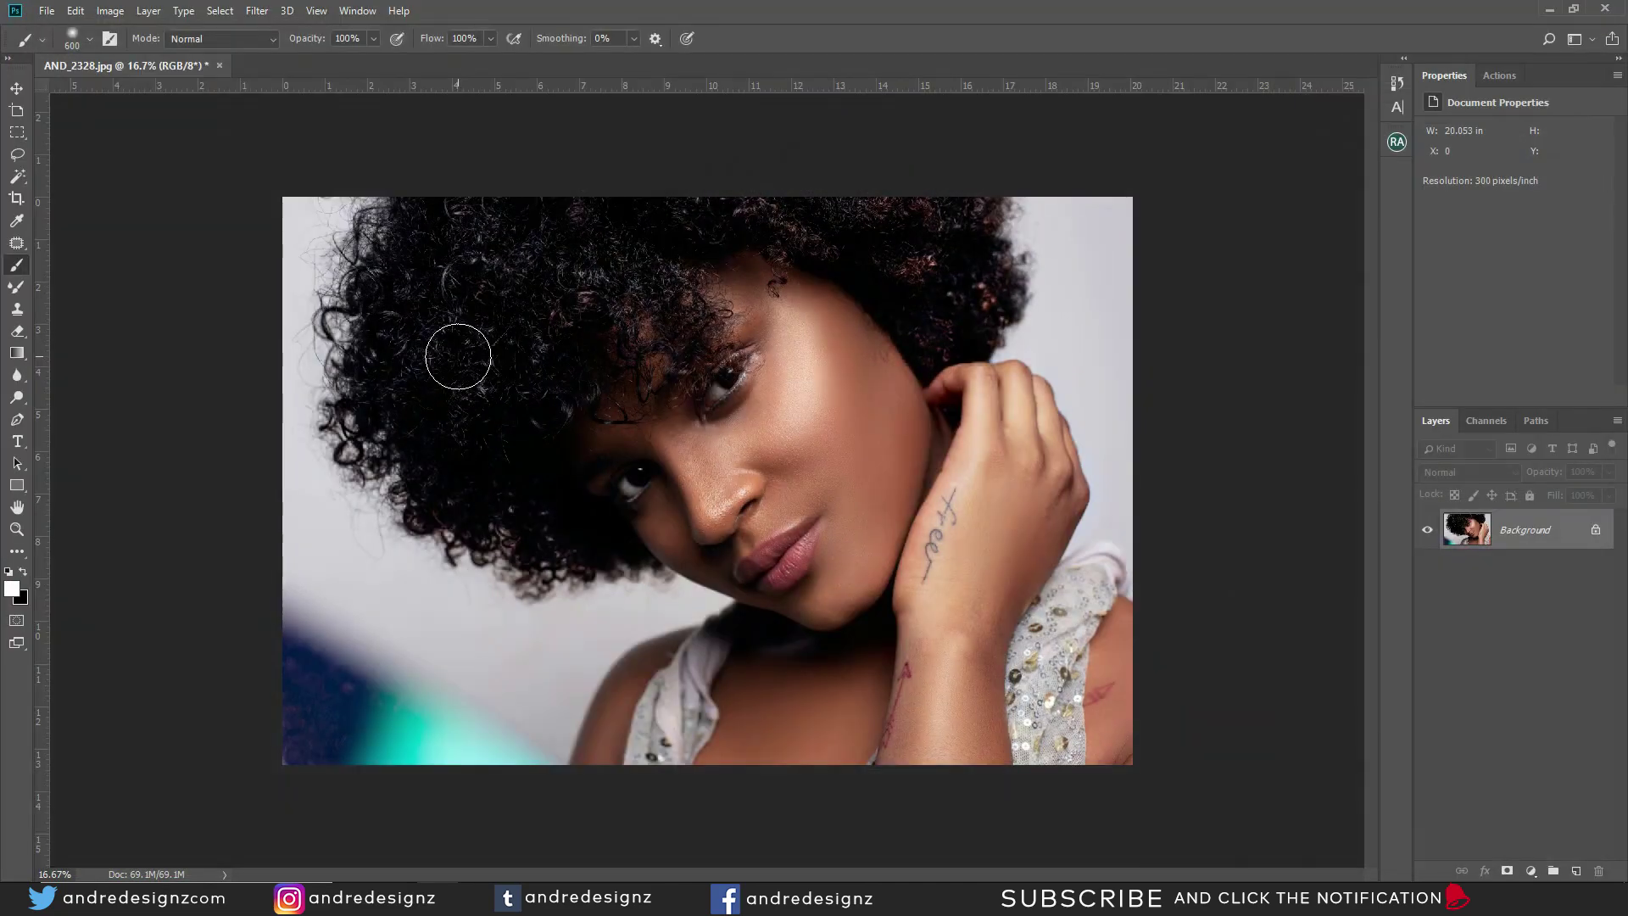